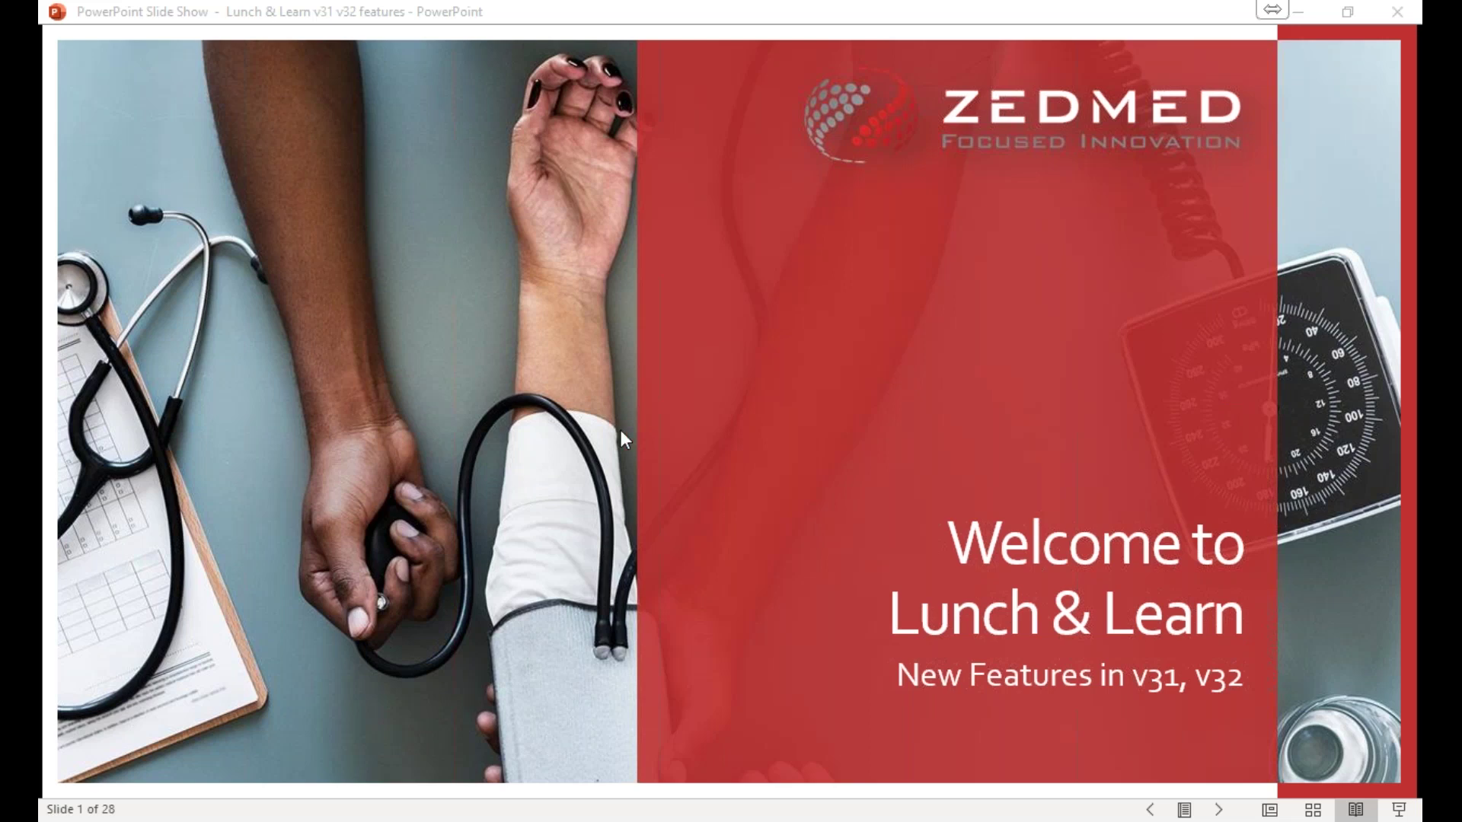
Advance the slide show from the Welcome to Lunch & Learn slide to slide 2, Housekeeping.
left_click(734, 411)
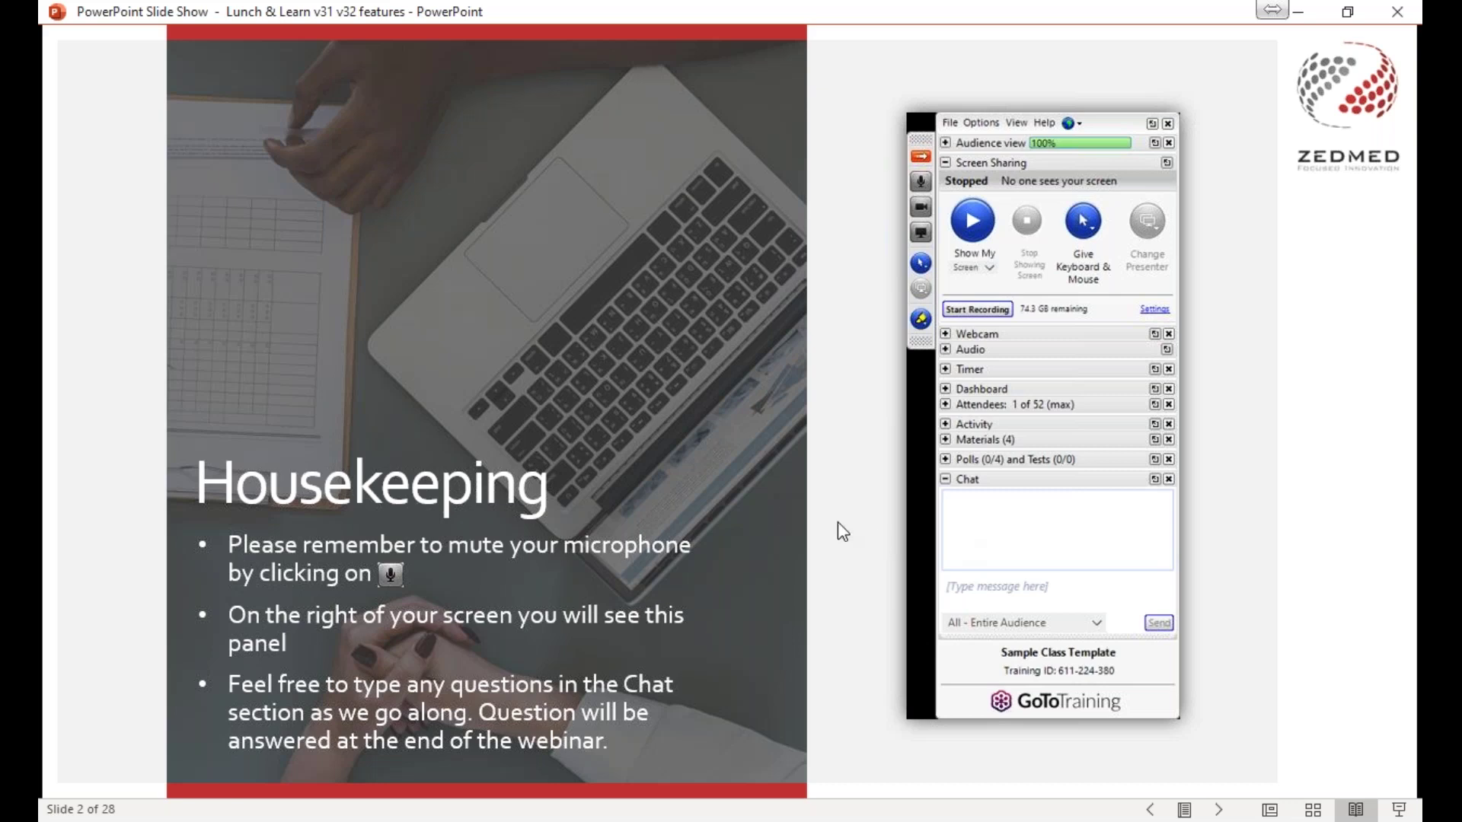
Advance the slide show to slide 3, the New Features include slide.
left_click(784, 510)
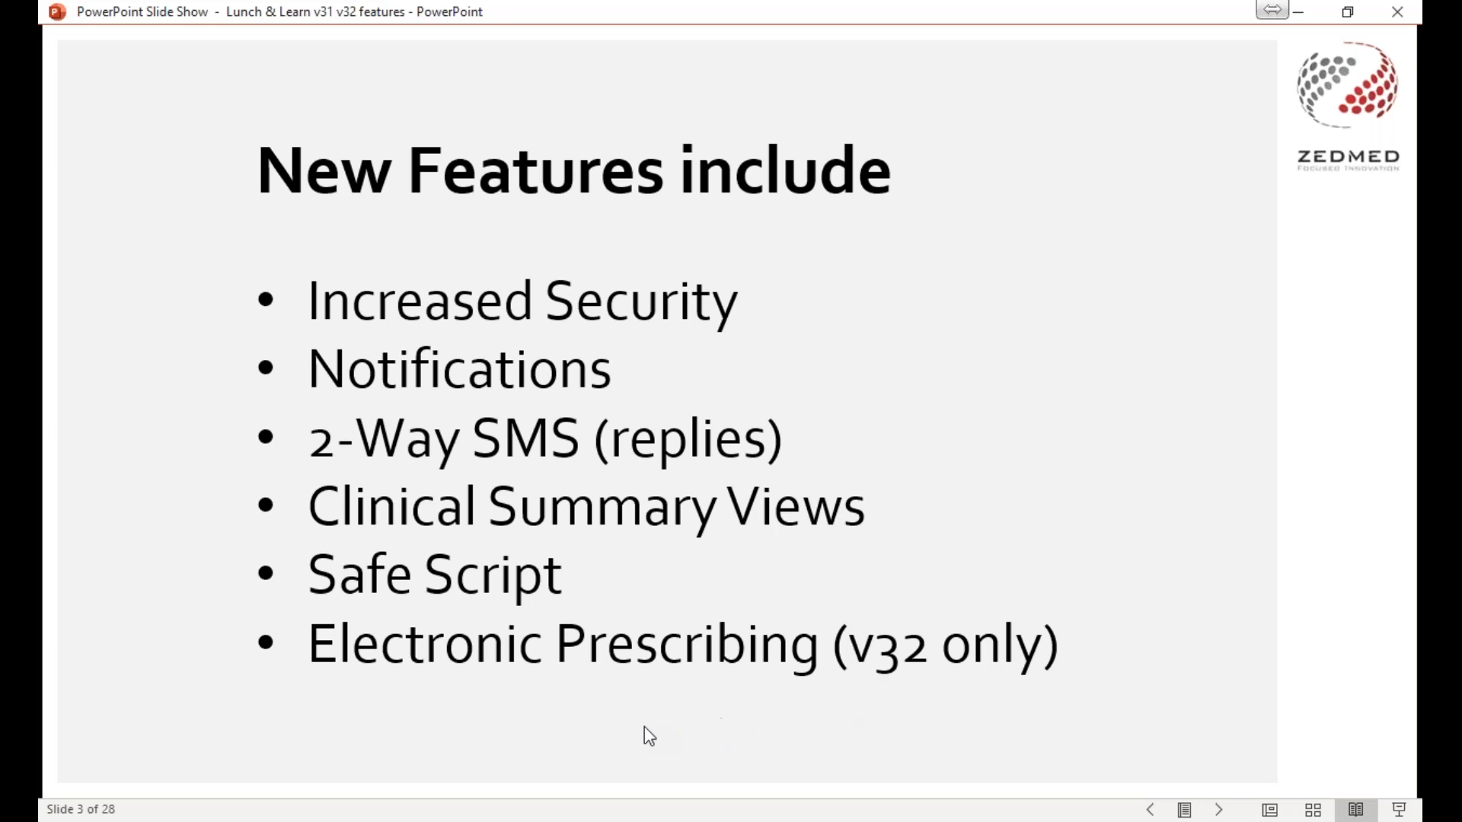
Preview the Checklist in Zedmed slide, go back to New Features include, then switch to Remote Desktop.
left_click(783, 679)
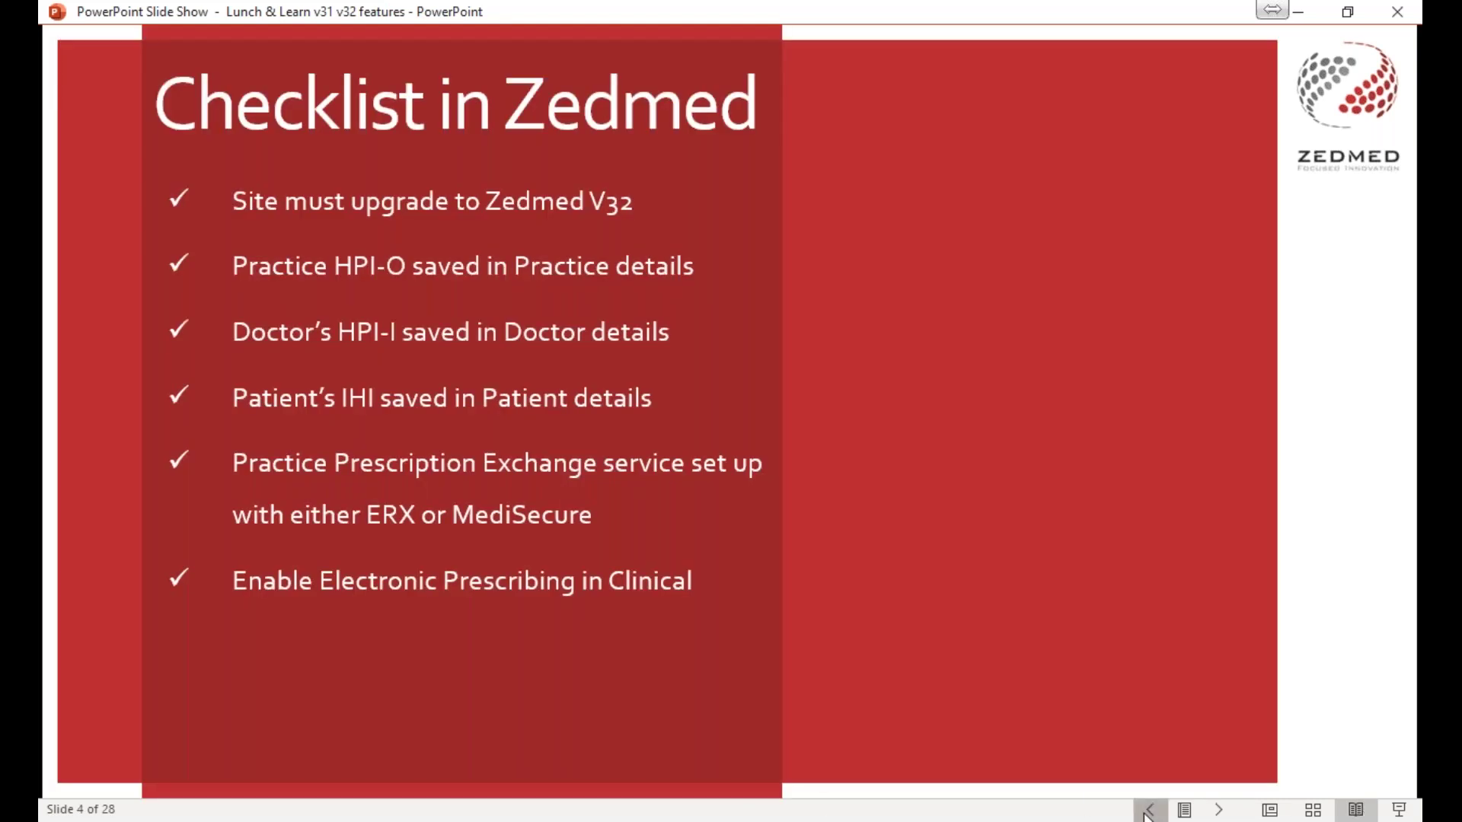
left_click(1150, 809)
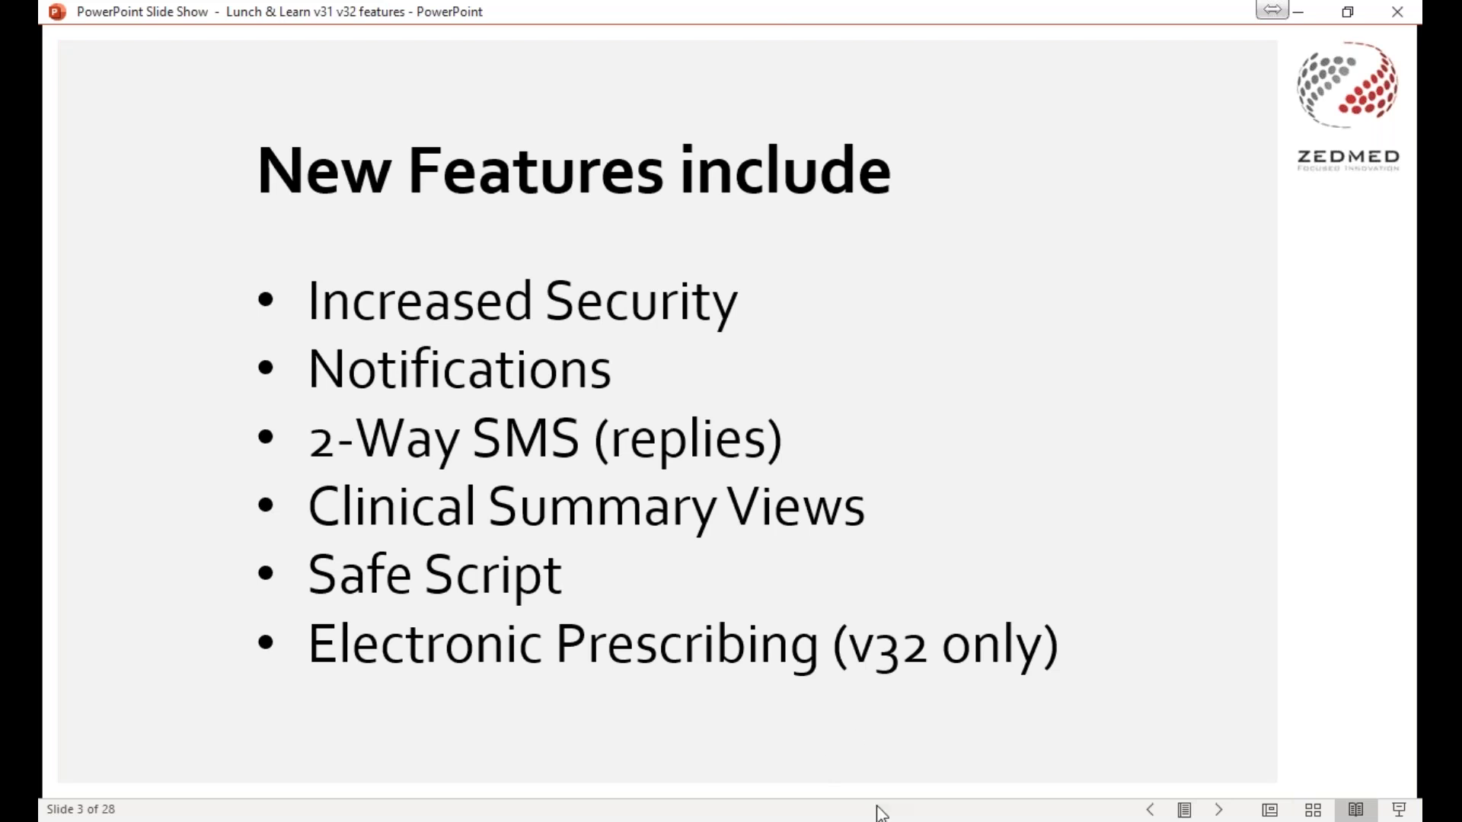
mouse_move(880, 820)
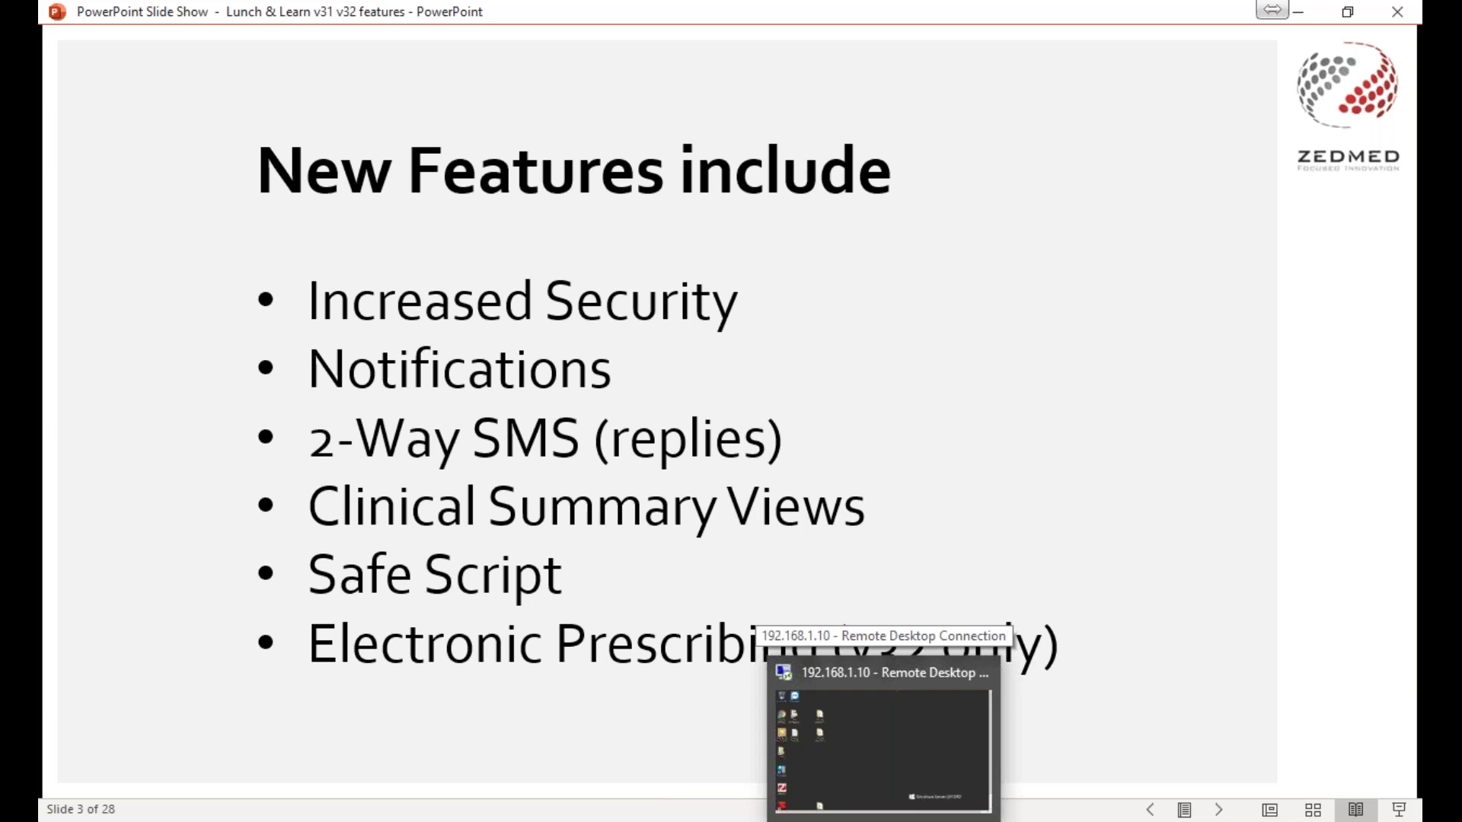
left_click(883, 750)
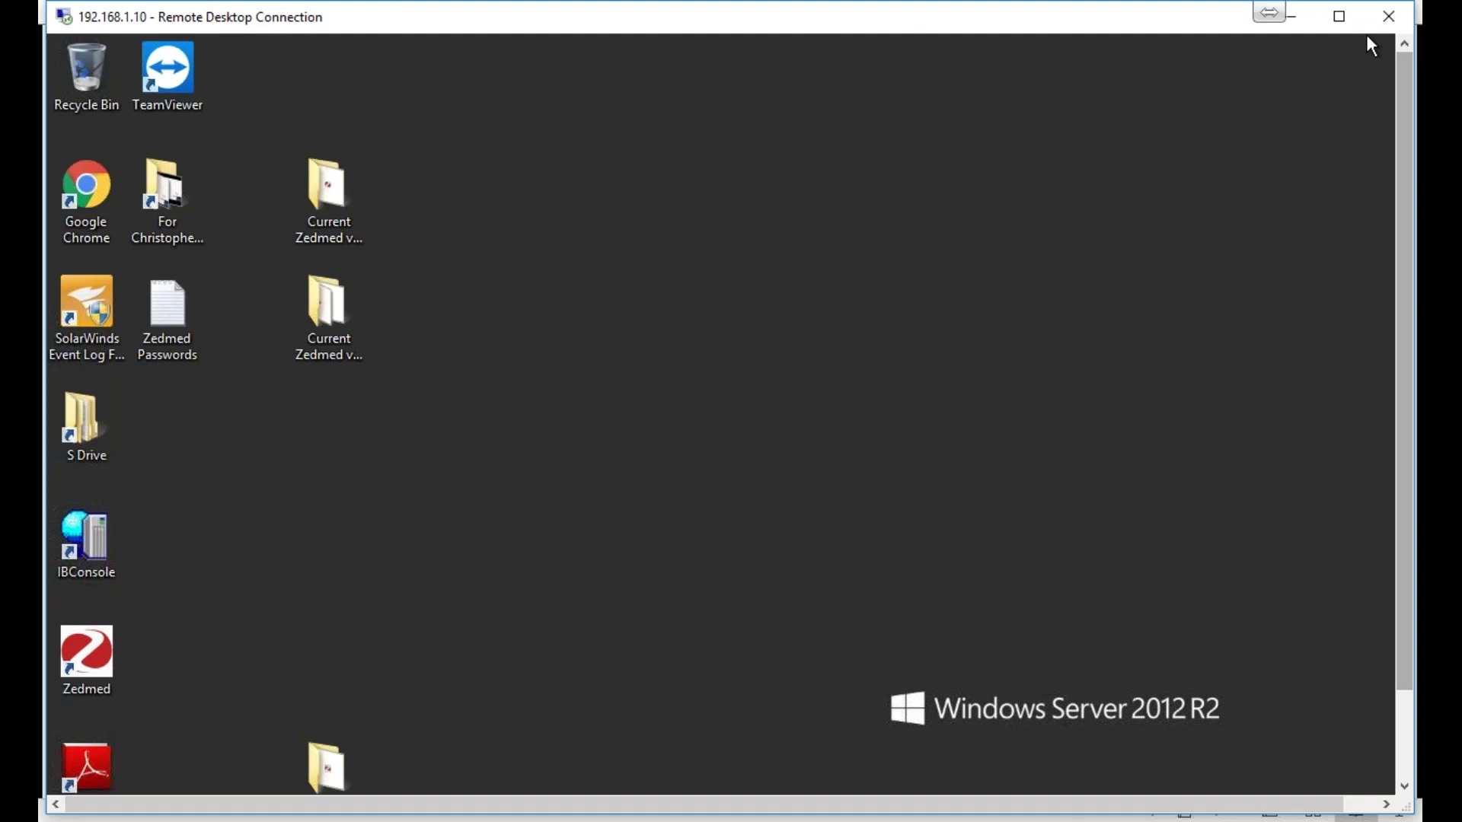
Maximize the Remote Desktop window and launch Zedmed from its desktop shortcut.
left_click(1339, 16)
left_click(83, 620)
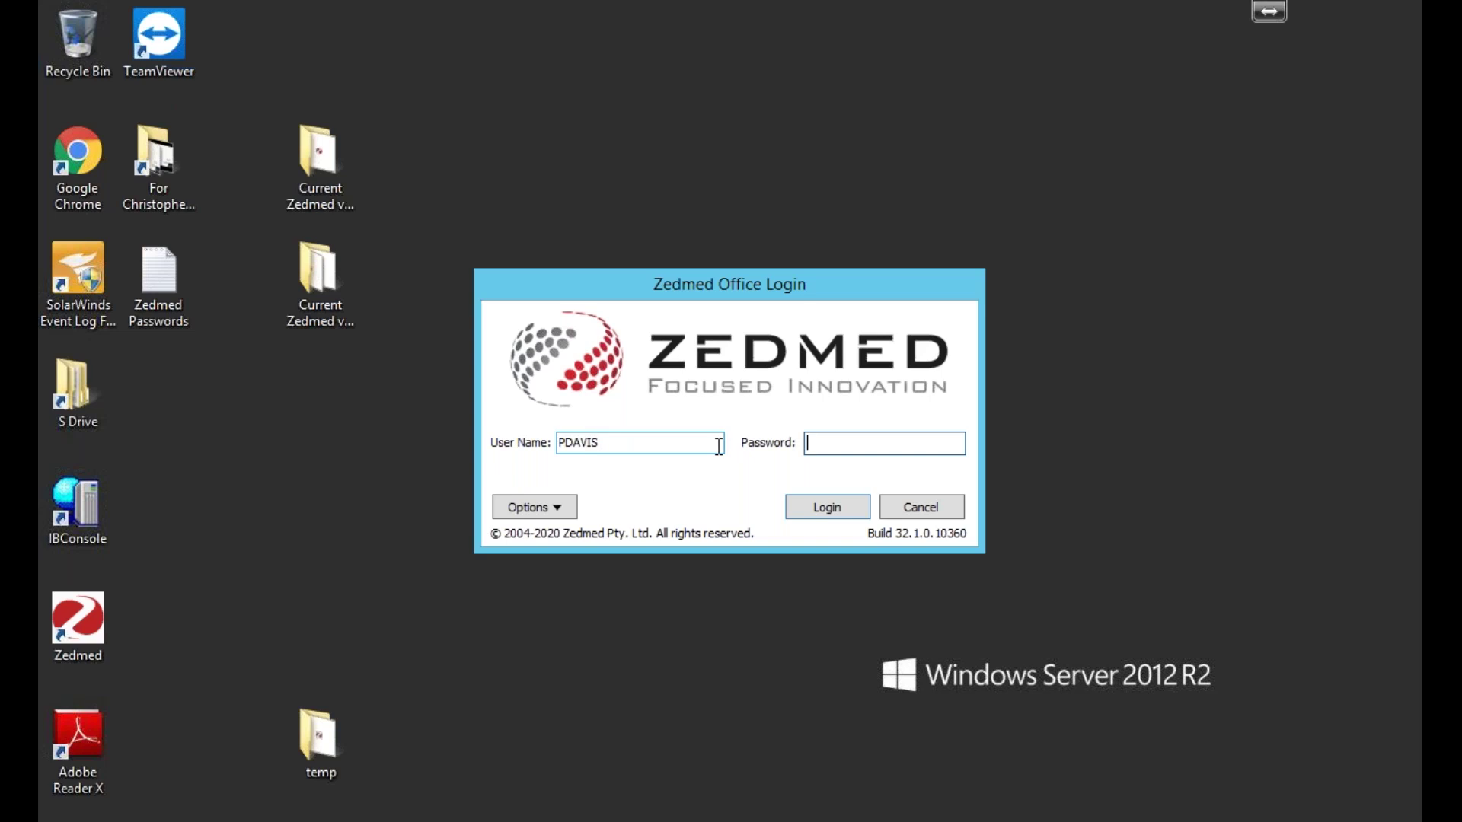
Enter the account password and log in to Zedmed Office's Melbourne Reception screen.
type("••••••••")
left_click(821, 508)
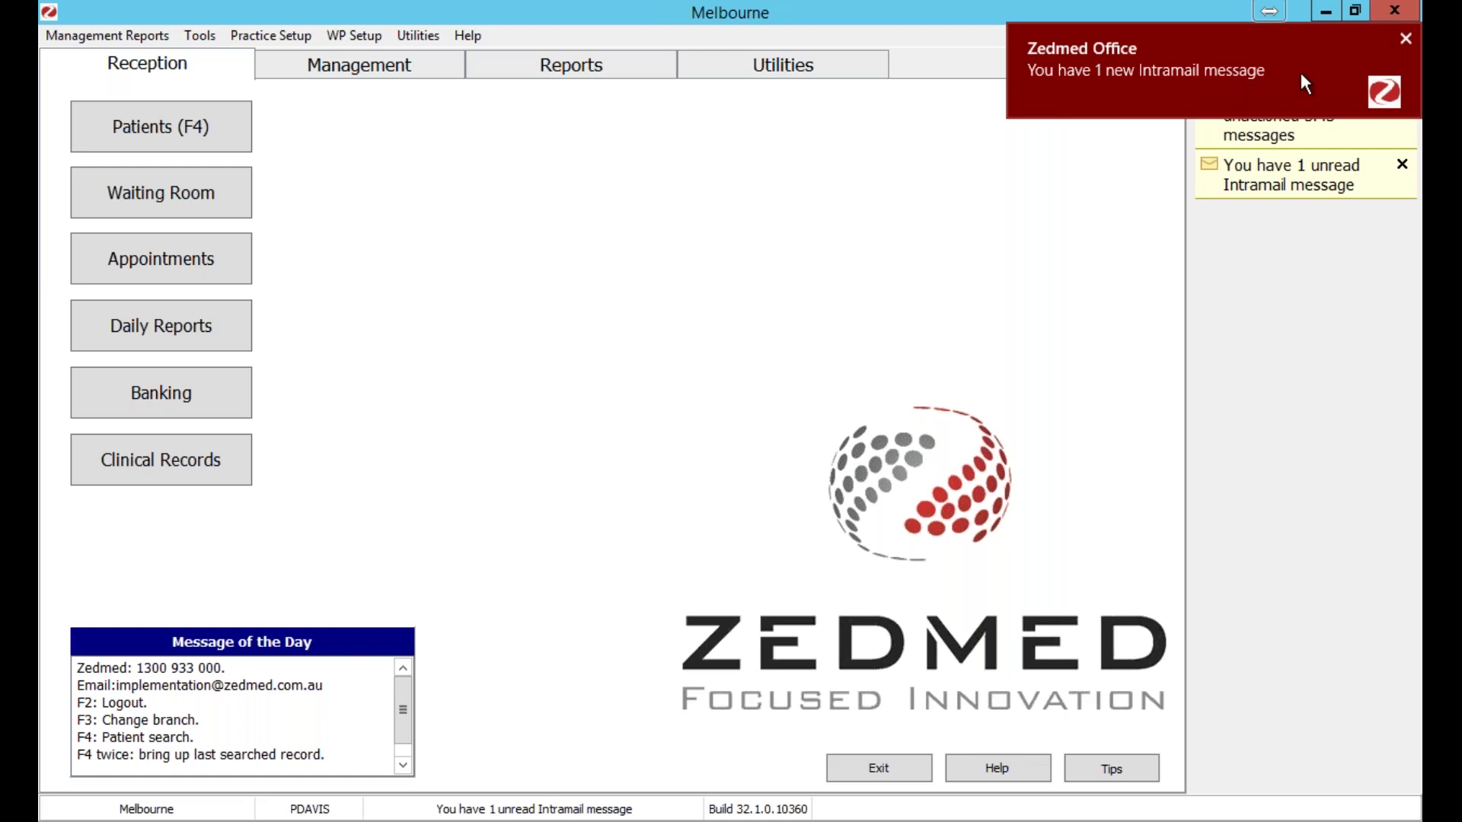
Close the new Intramail toast to reveal 4 unactioned SMS and 1 unread Intramail alert.
left_click(1407, 39)
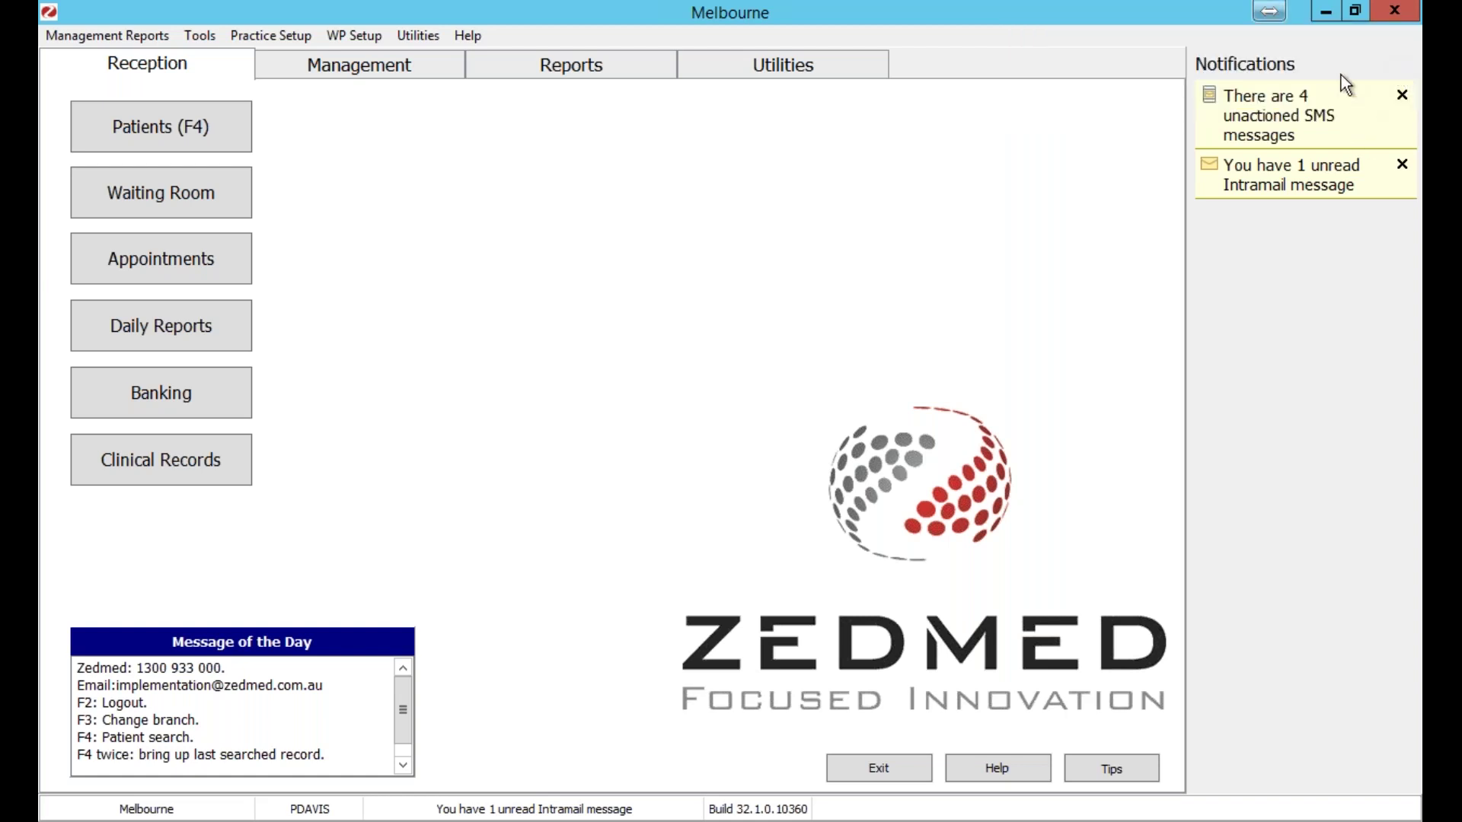
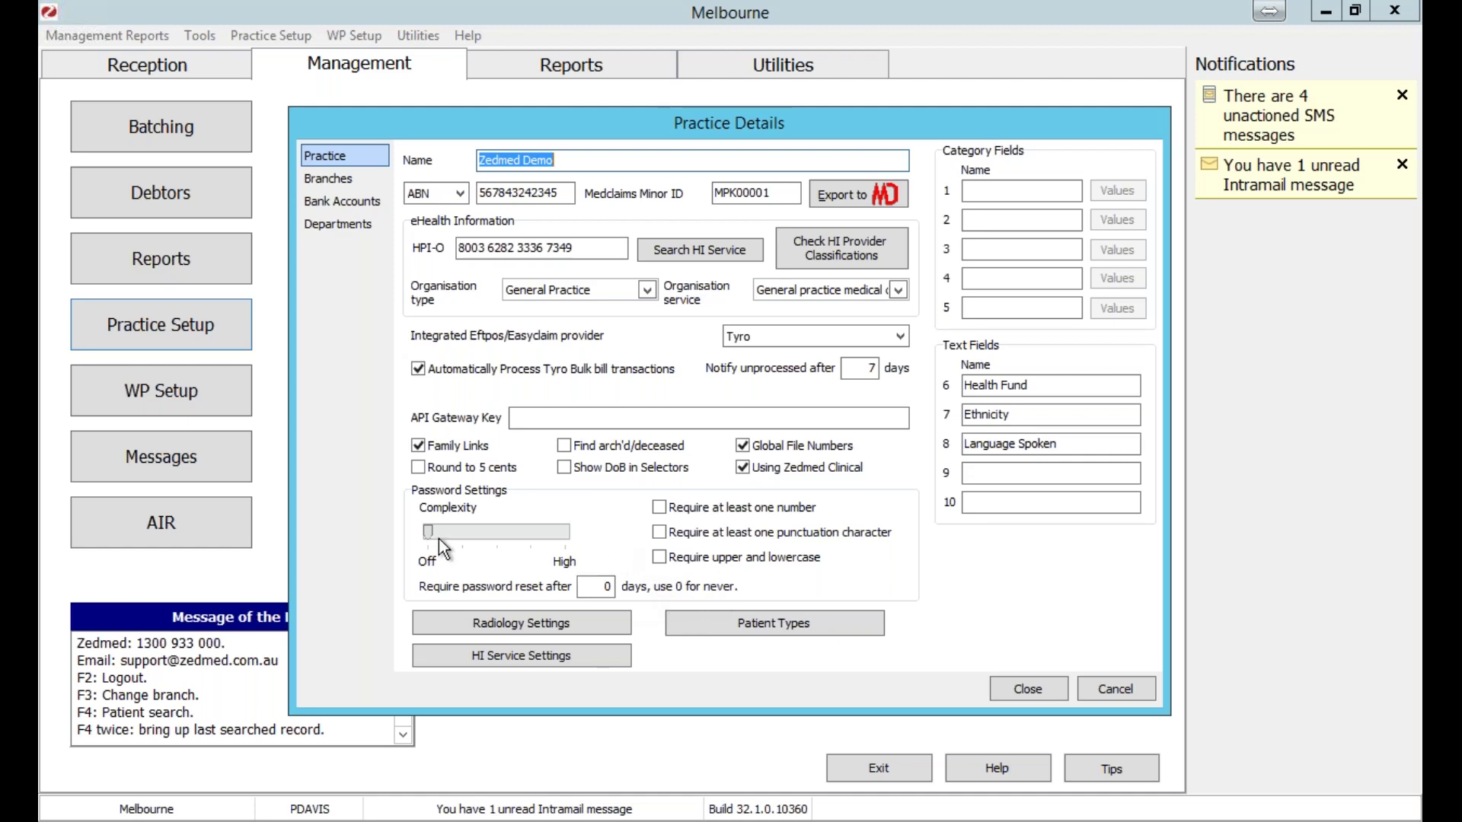
Try a new password complexity level and 0 reset days, then cancel Practice Details unsaved.
left_click_drag(434, 530, 608, 531)
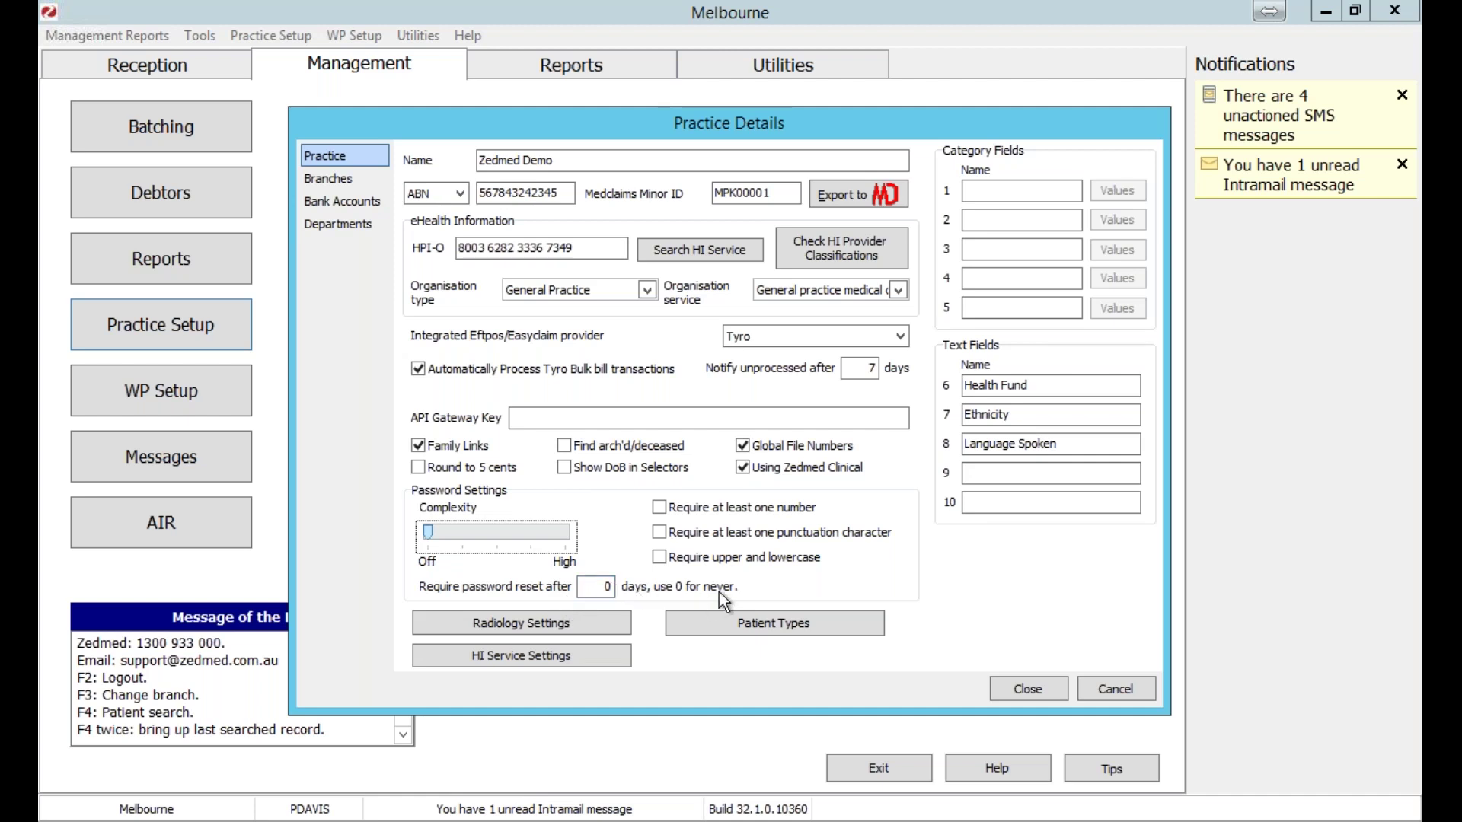
left_click(605, 586)
type("0")
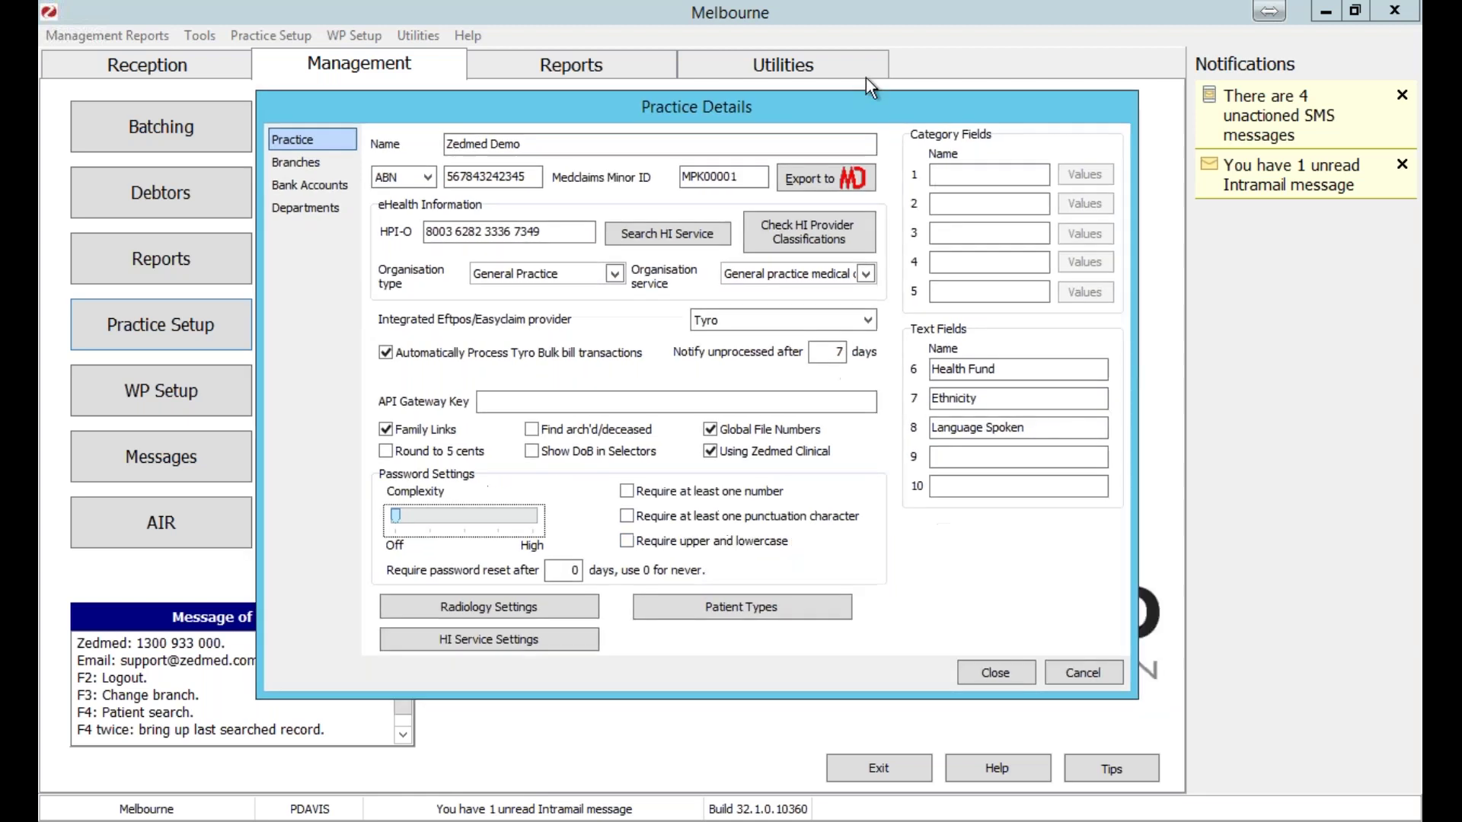
left_click_drag(866, 78, 839, 67)
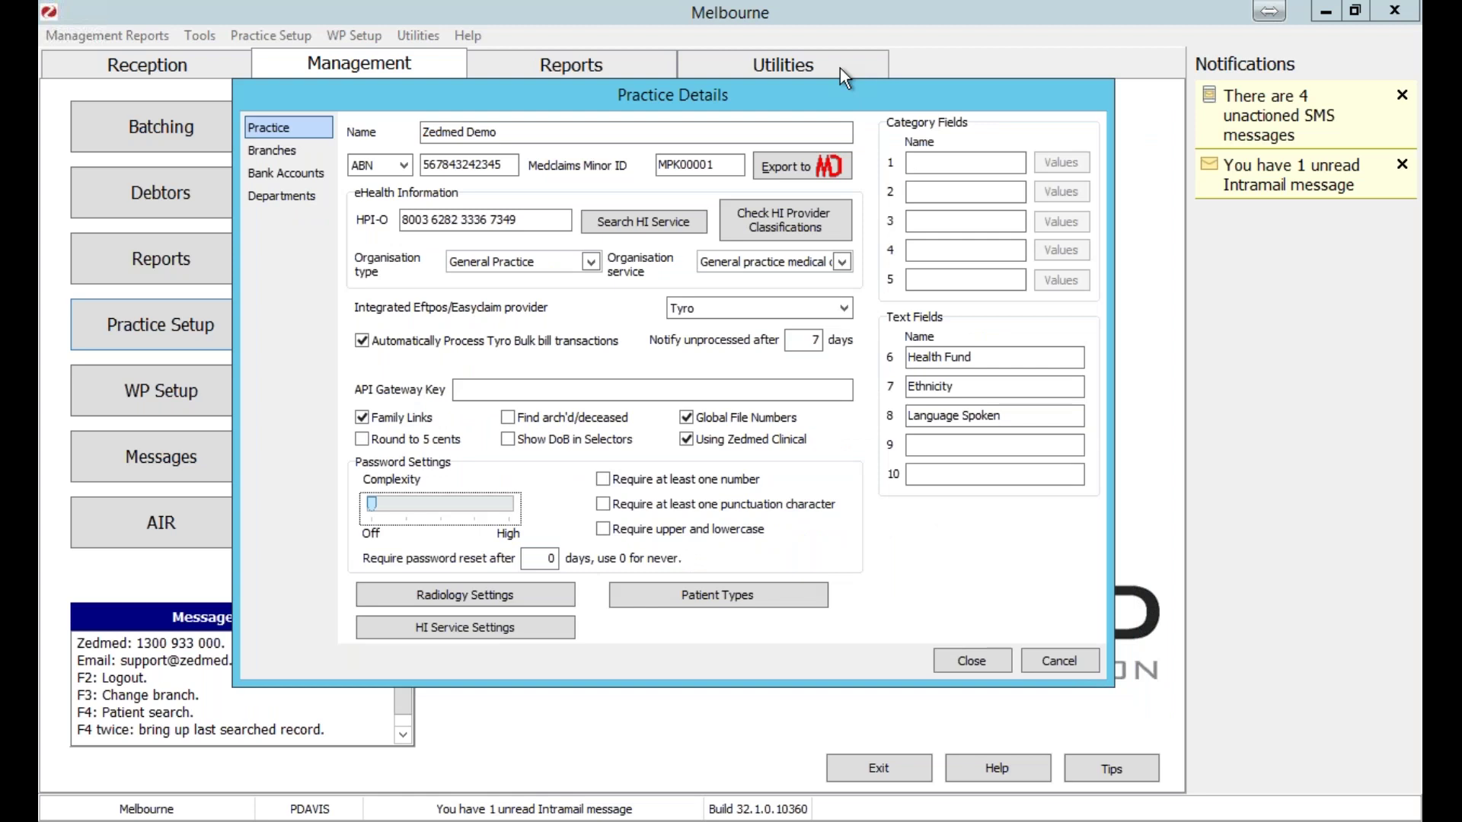
left_click(996, 629)
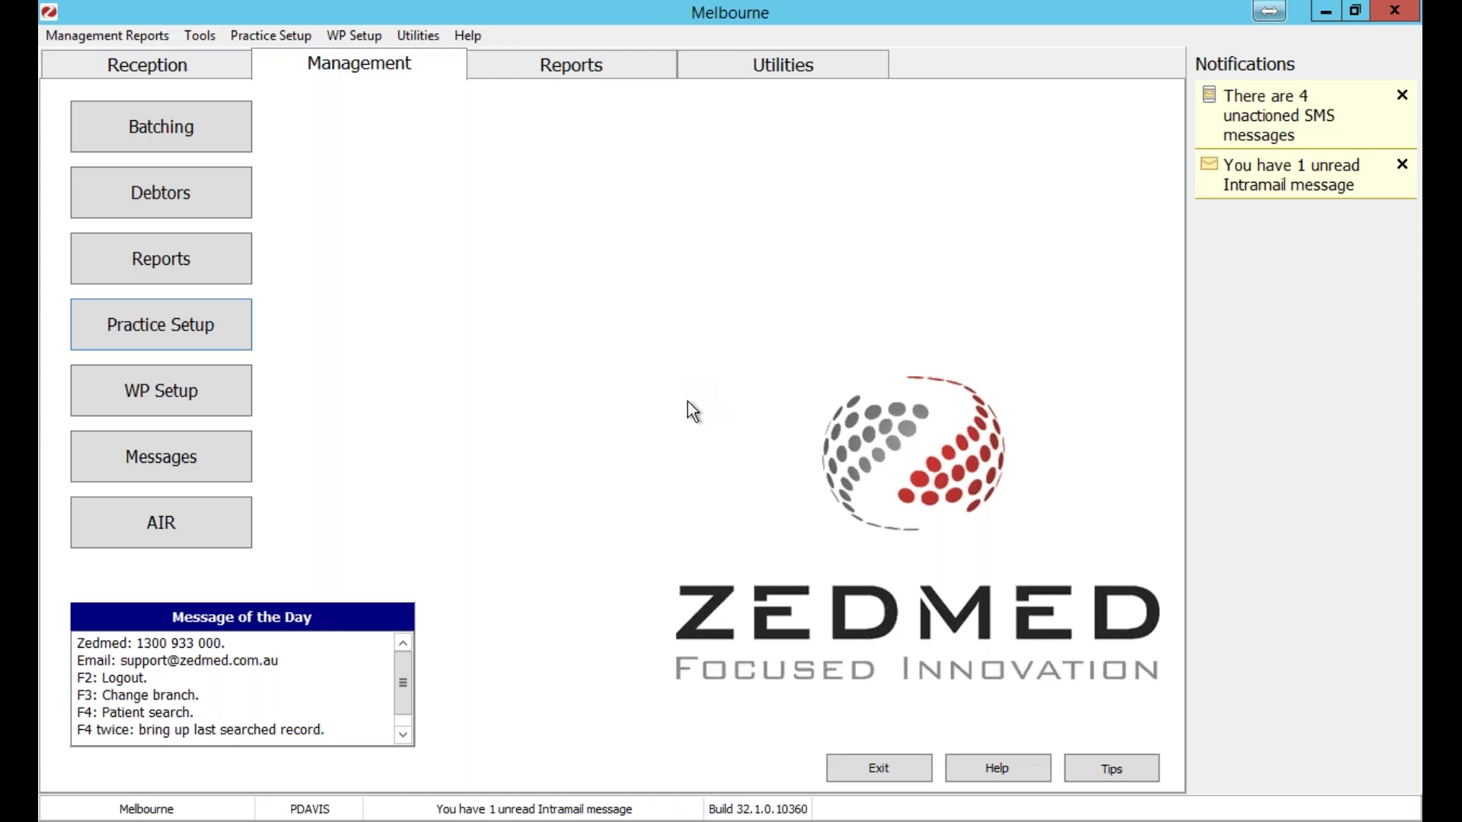
Launch Clinical Records from Reception, declining to open the mail inbox.
left_click(180, 72)
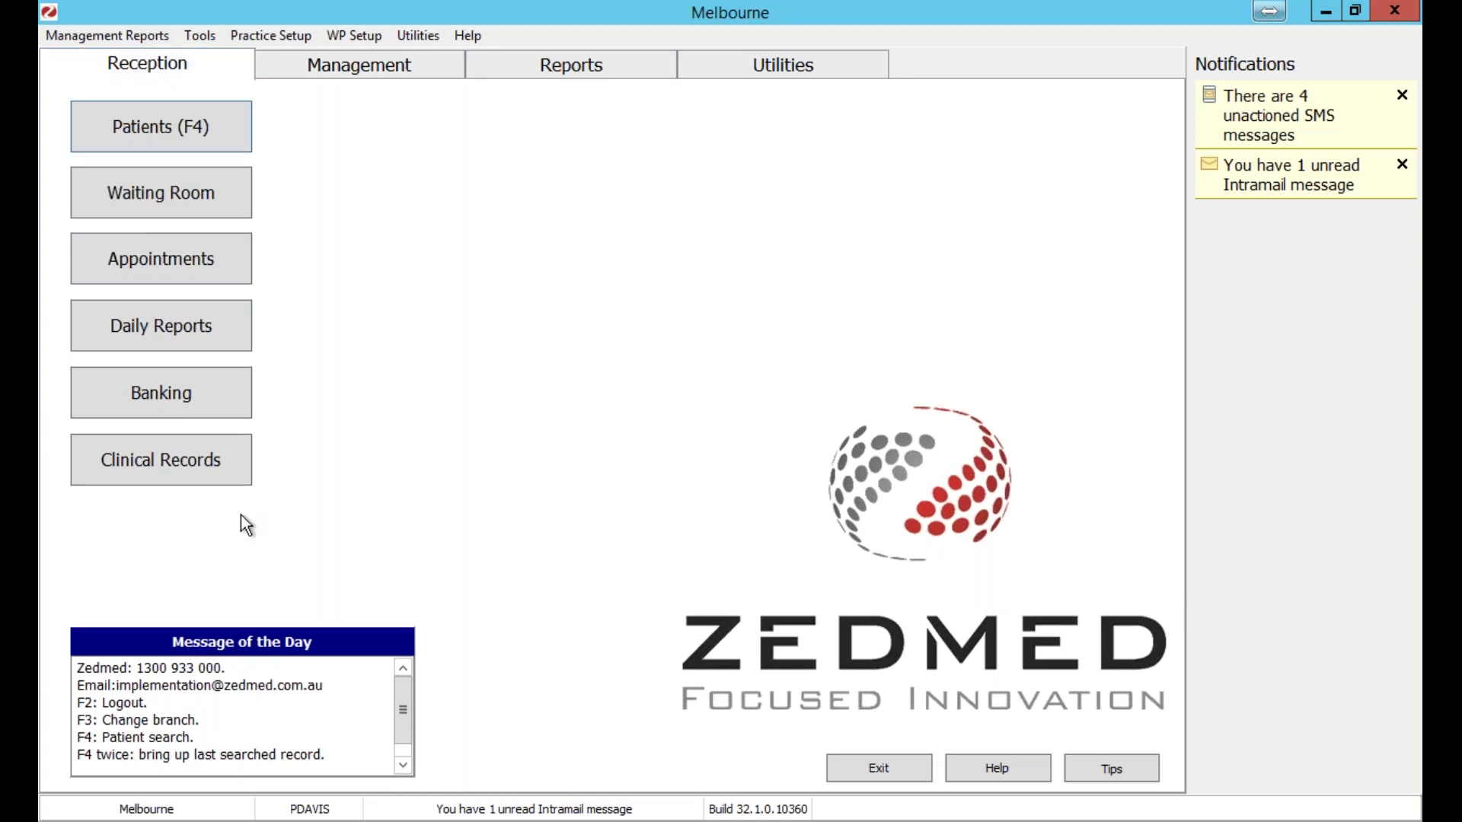
left_click(156, 462)
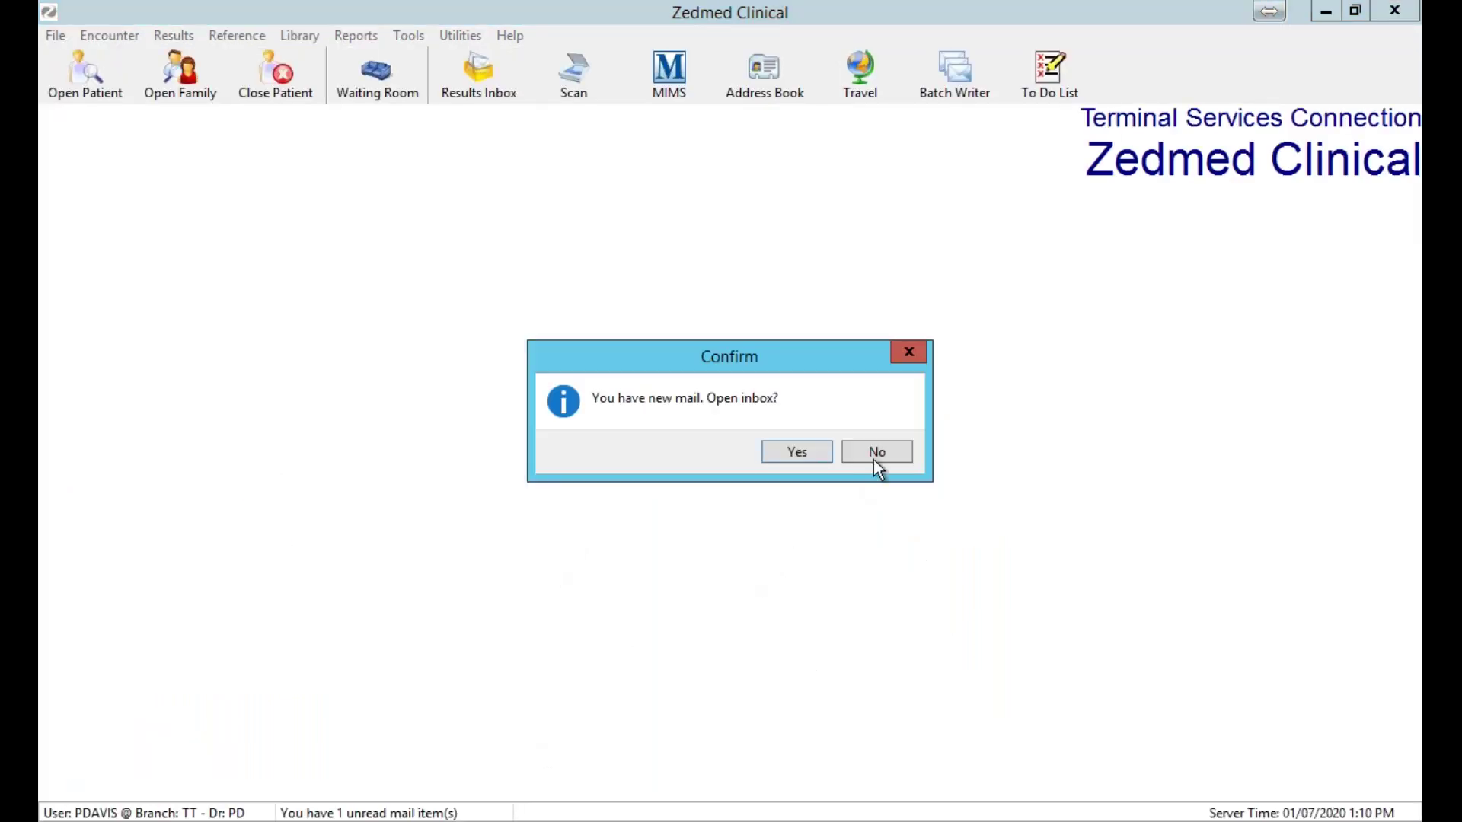
left_click(877, 452)
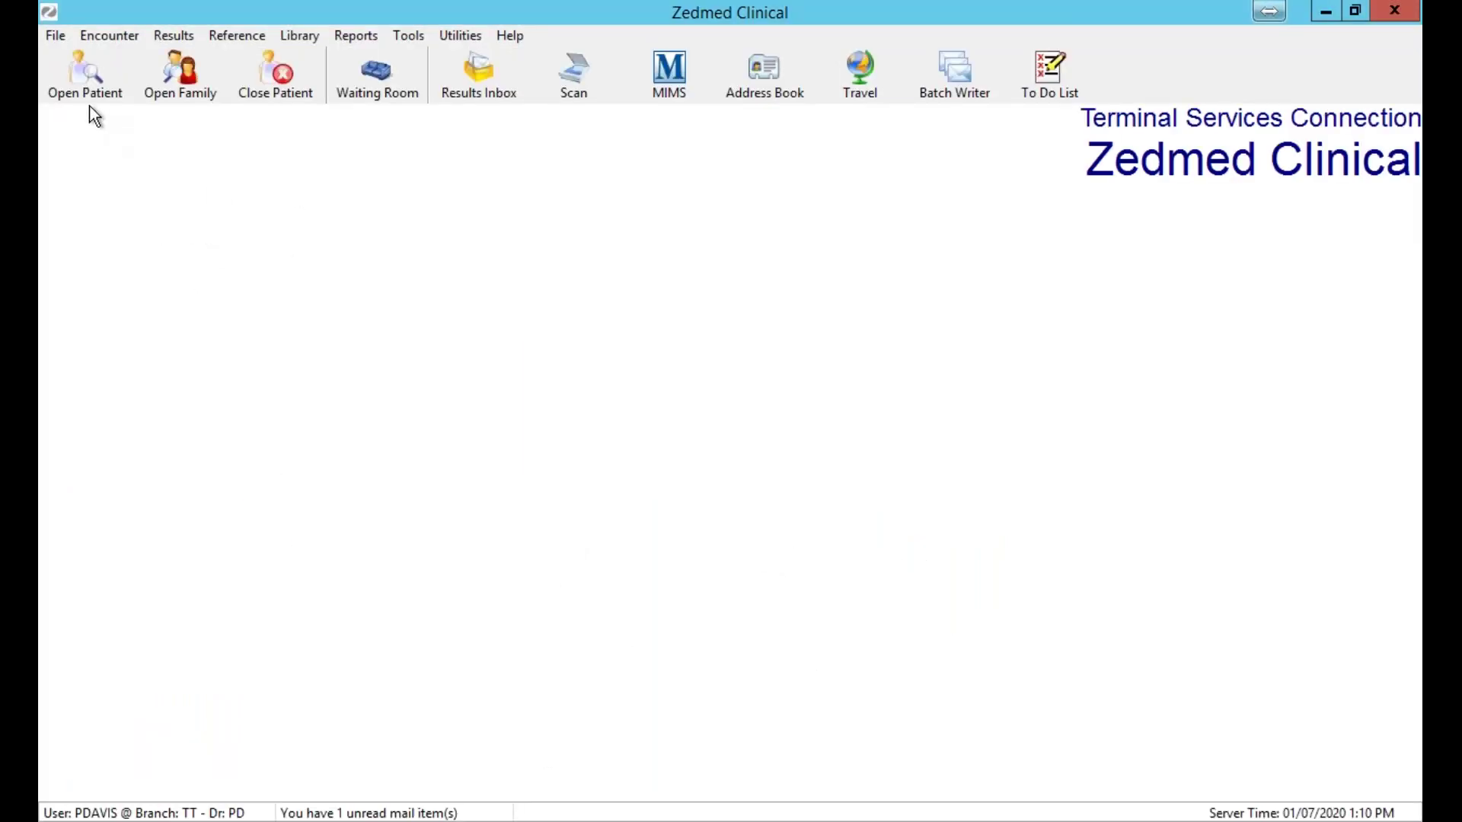
Search for the patient by family name and open the first match's record.
left_click(88, 77)
type("Zedm")
key("BackSpace")
key("BackSpace")
key("BackSpace")
key("BackSpace")
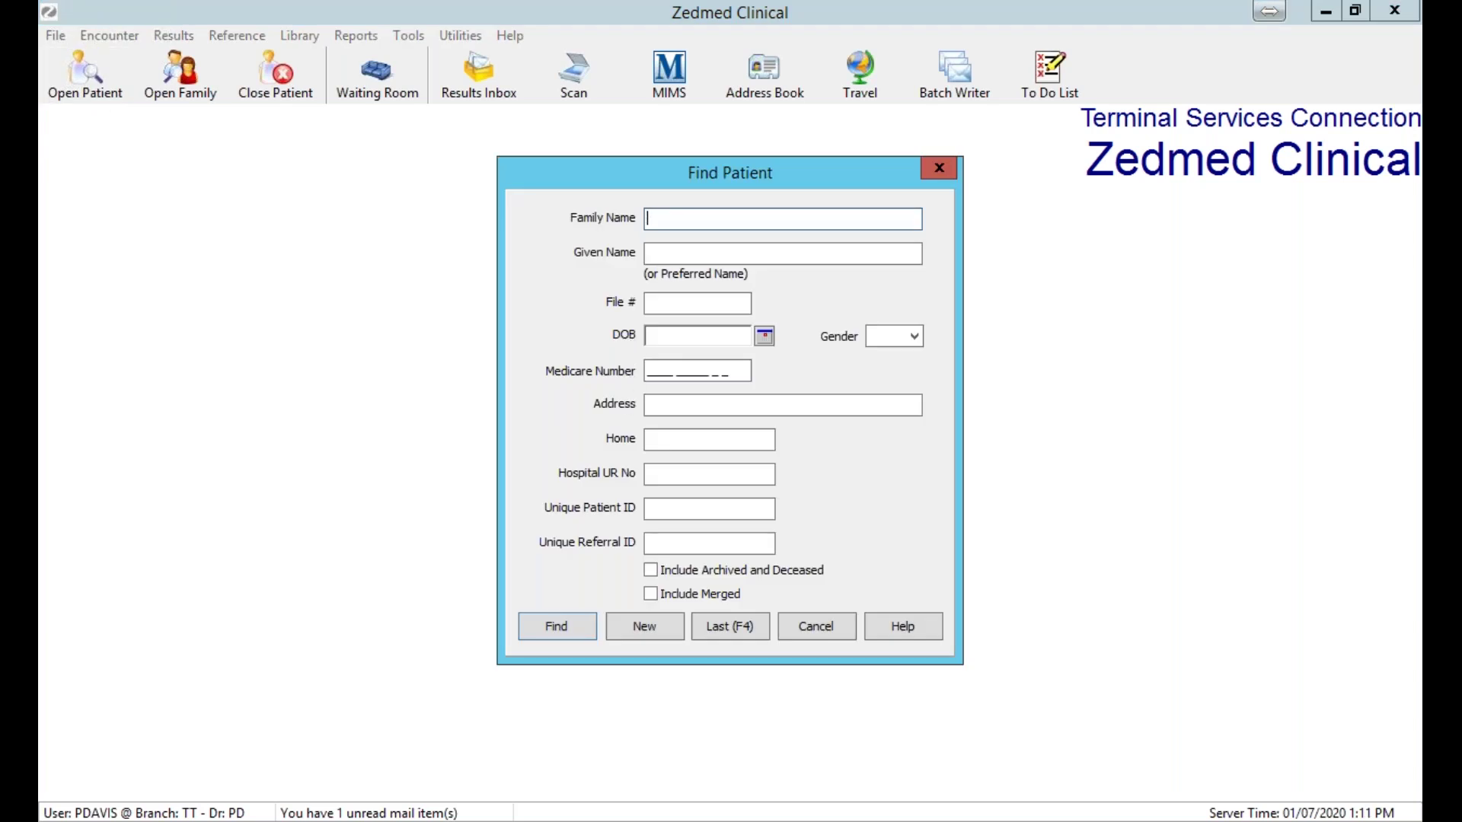
type("Hemswo")
key("Return")
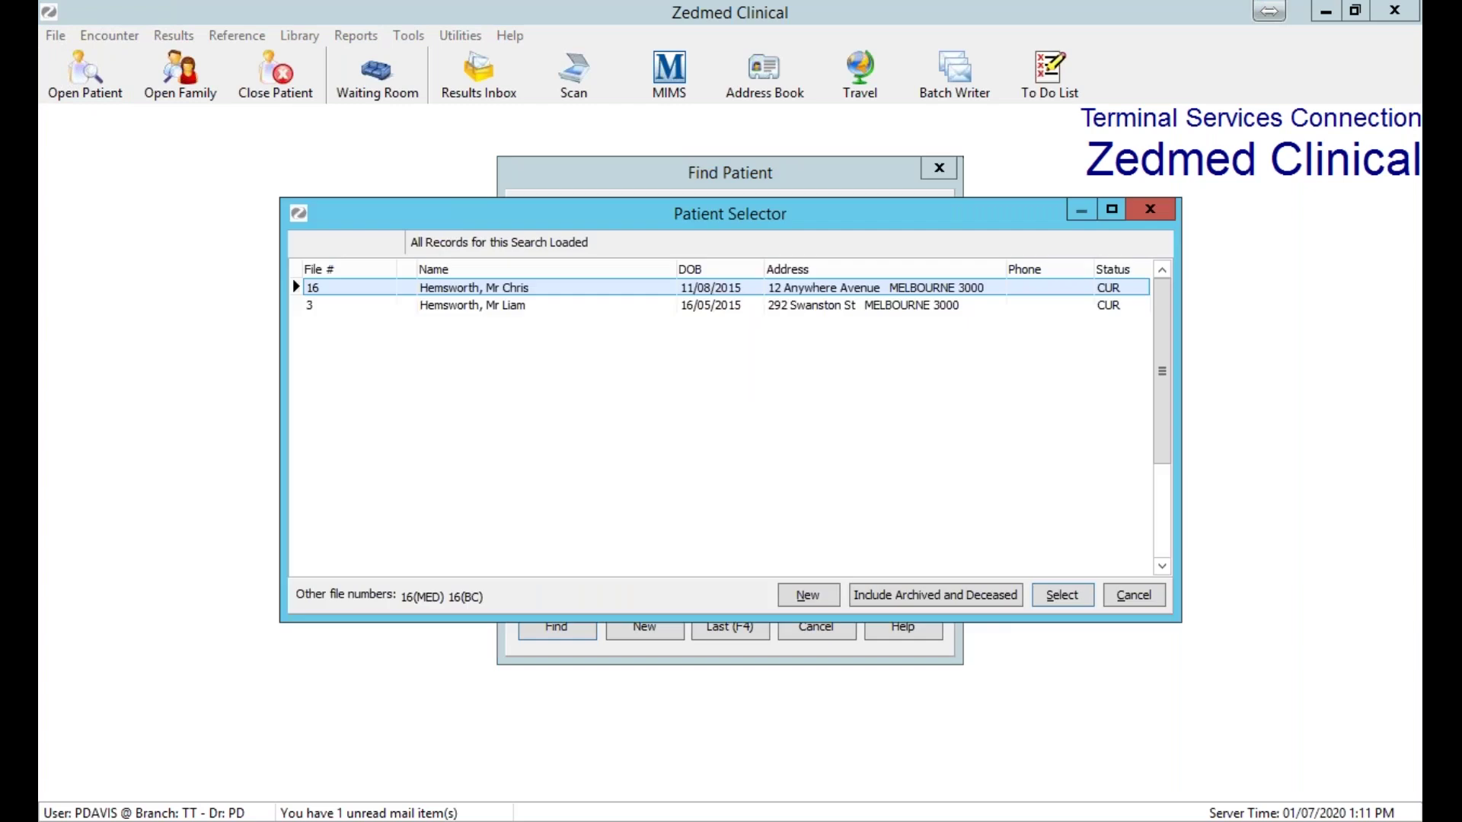
double_click(568, 289)
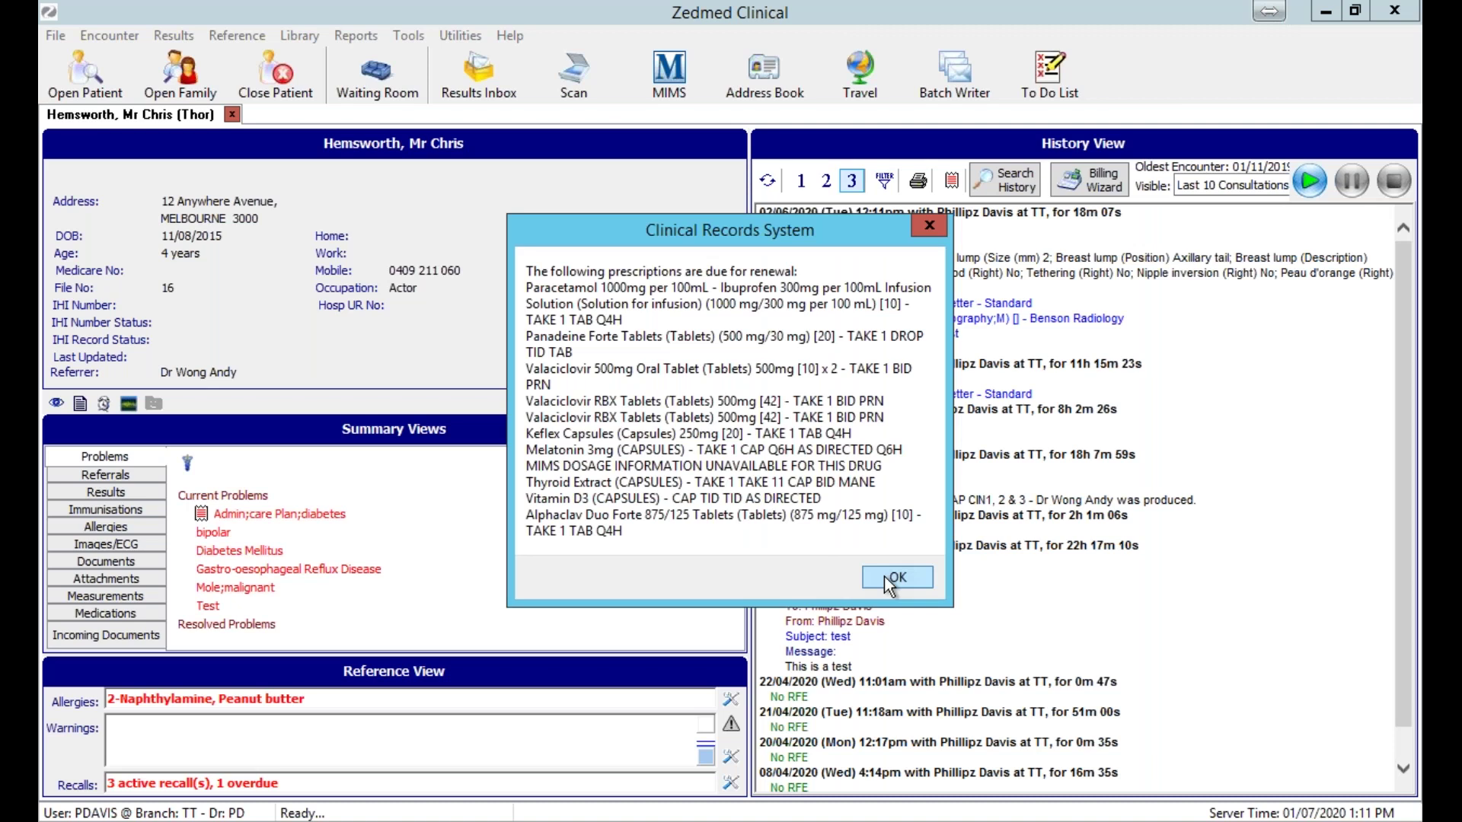
Dismiss the renewal reminder and browse Referrals, Results, Immunisations, Attachments, then Problems.
left_click(887, 581)
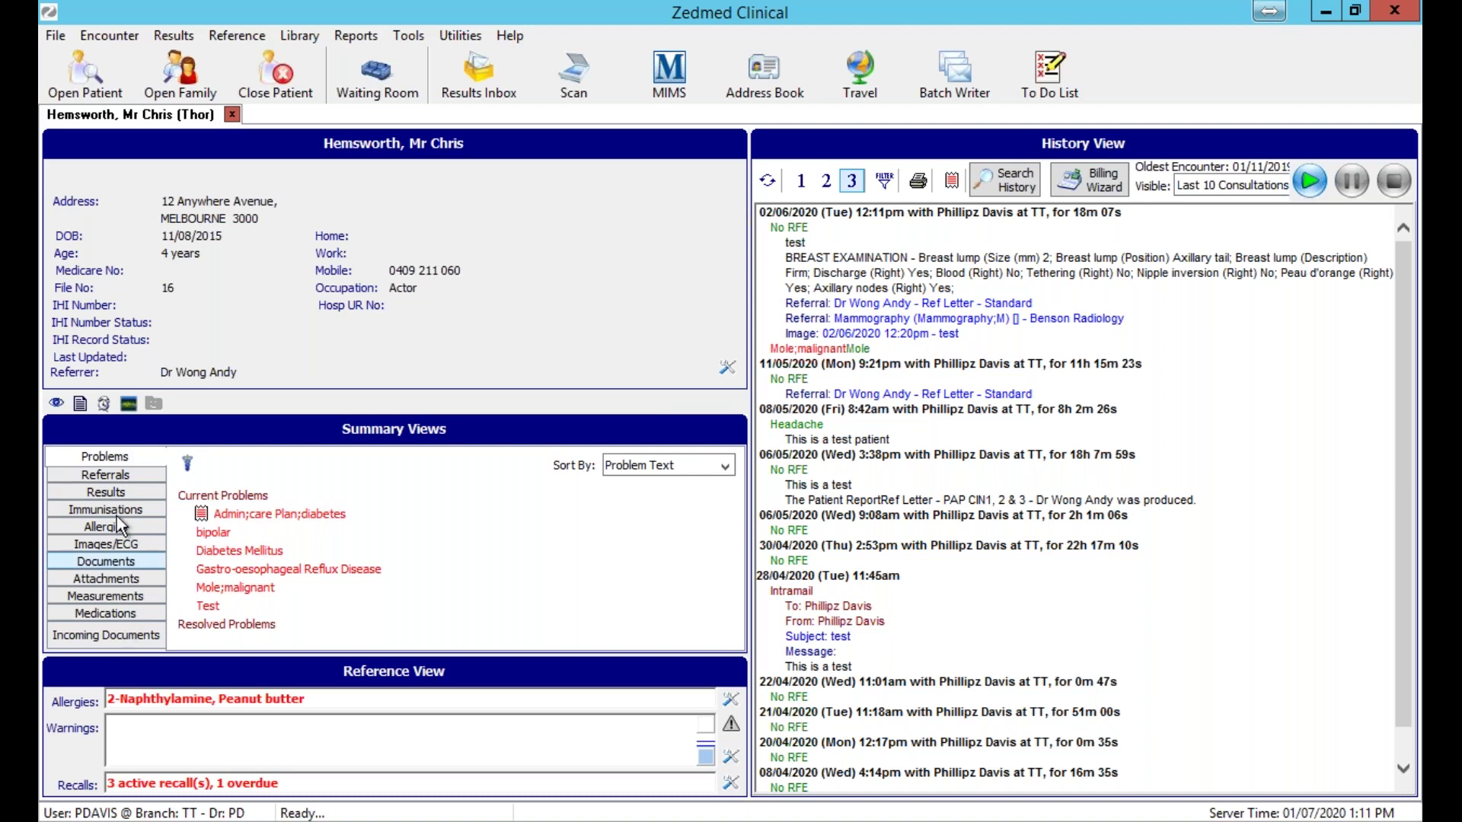
left_click(111, 473)
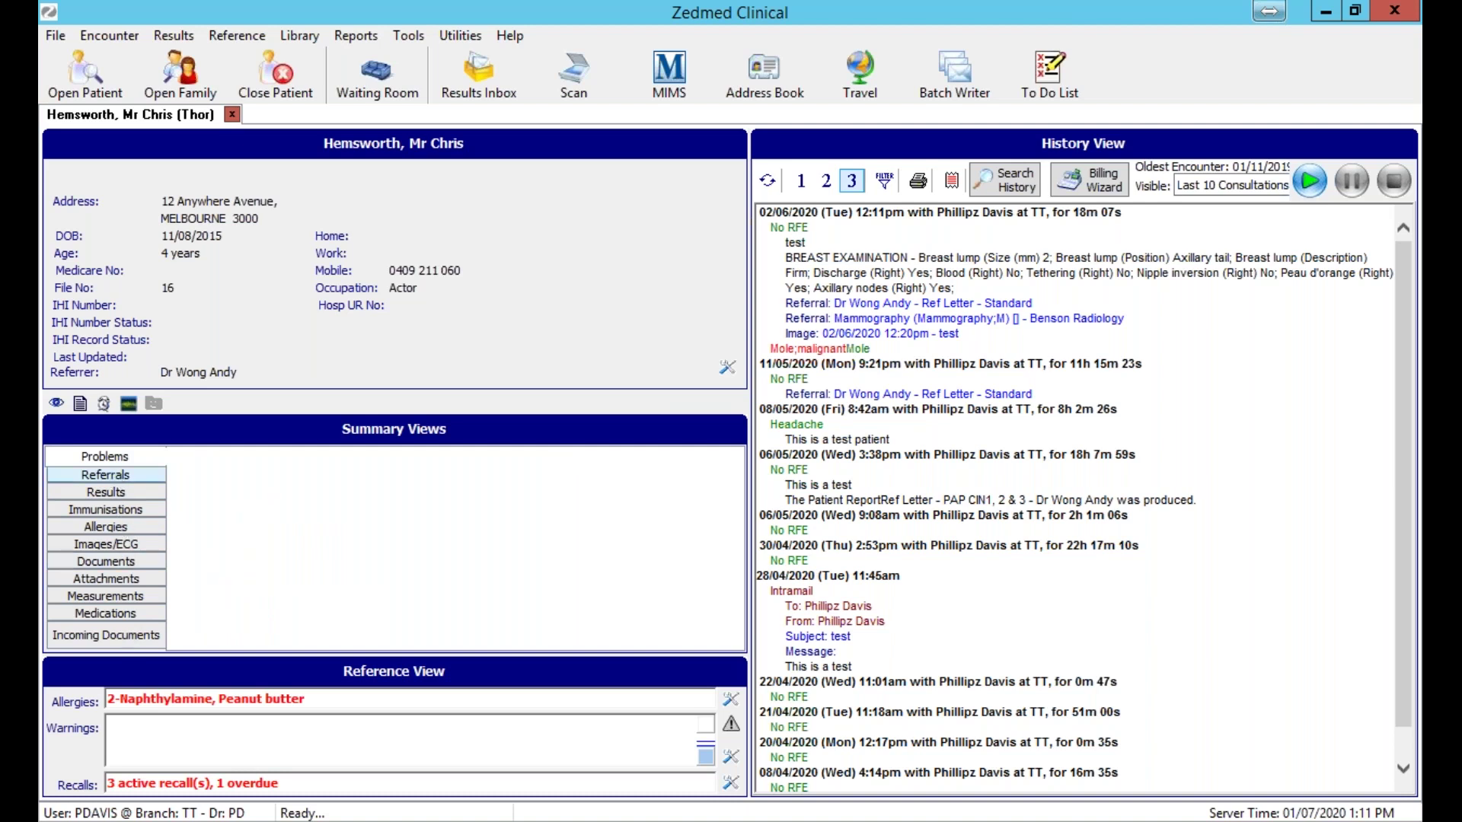
left_click(113, 494)
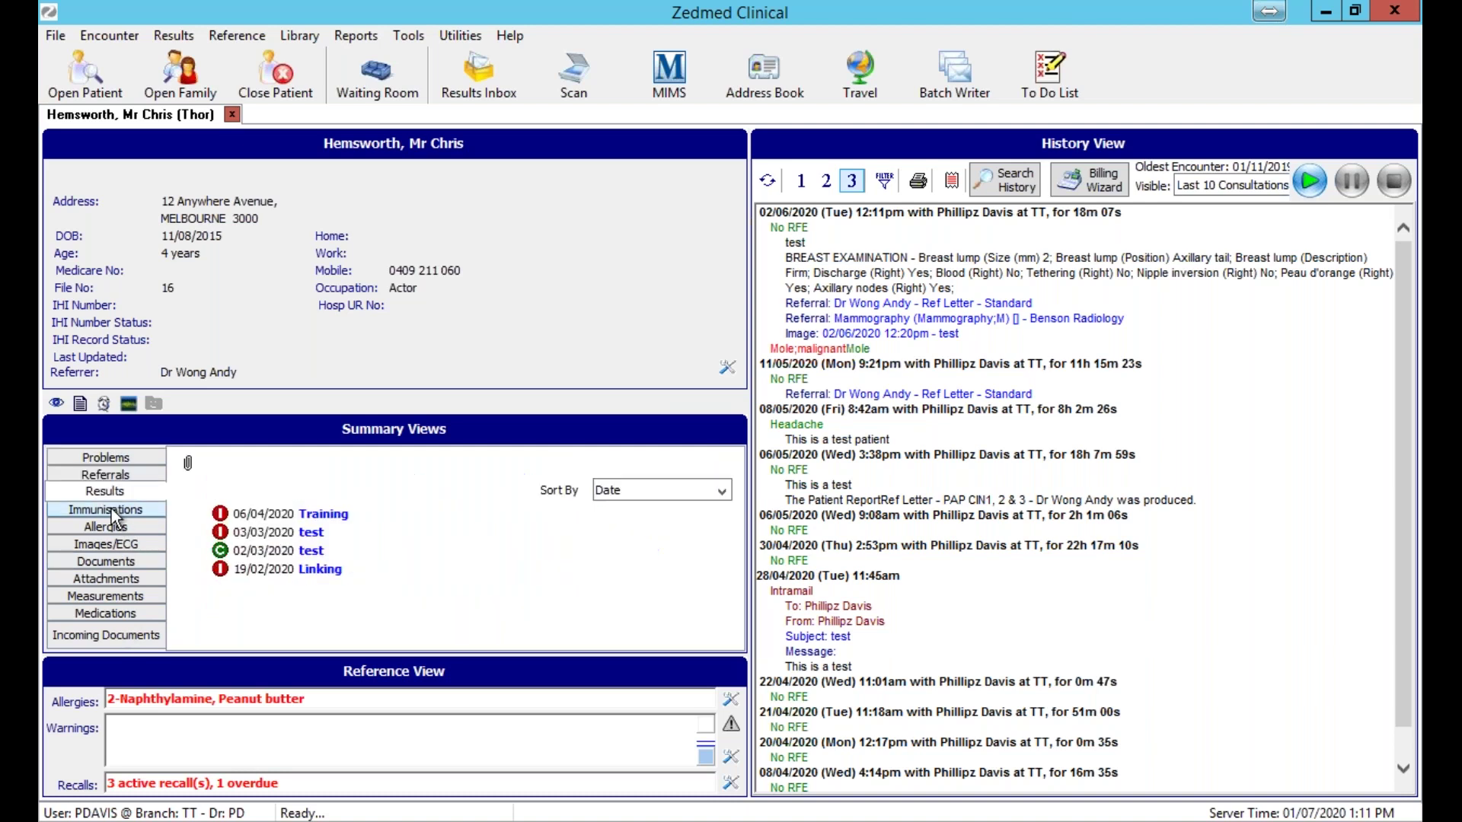
left_click(111, 509)
left_click(105, 579)
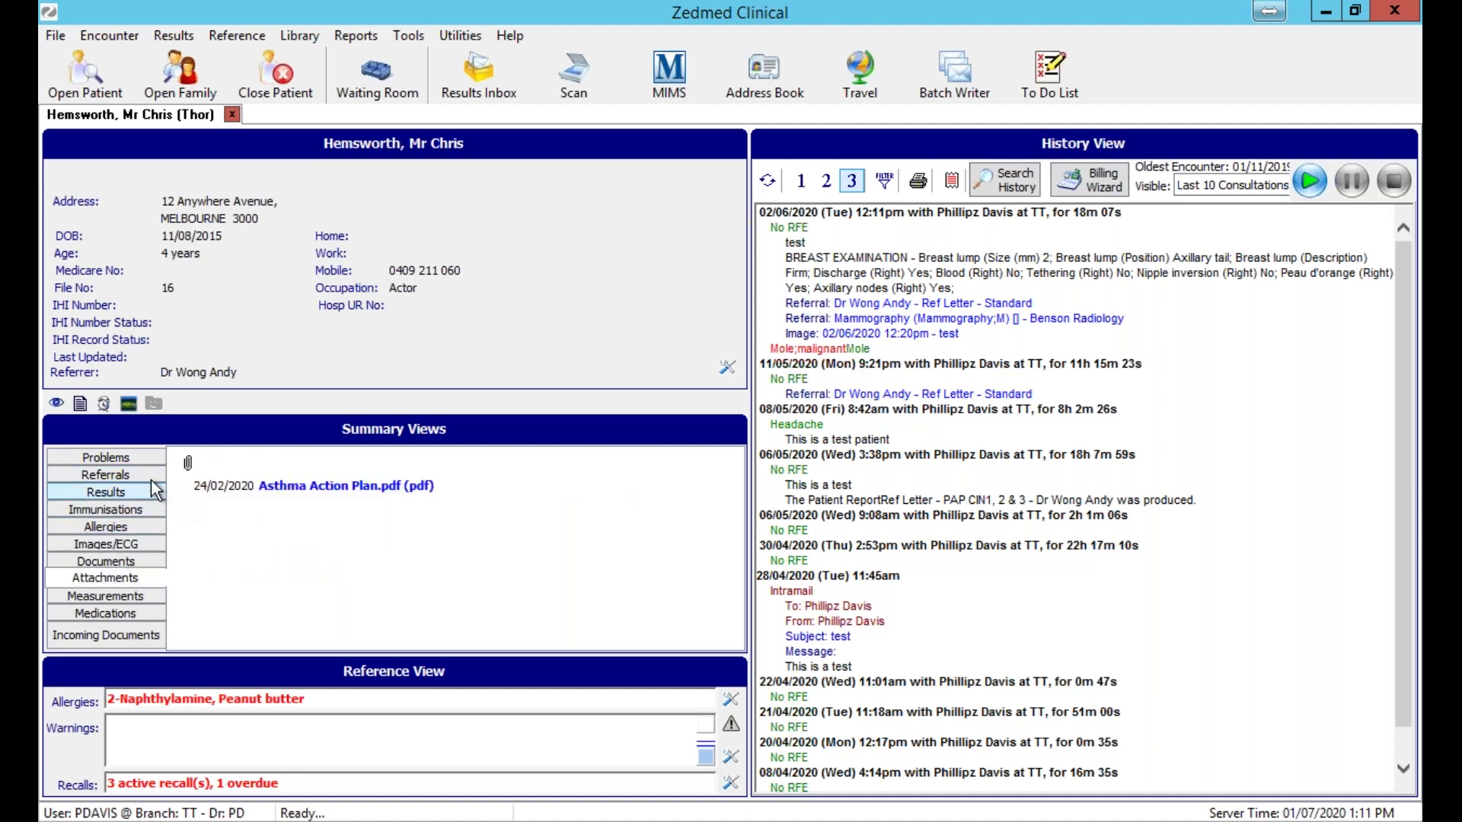
left_click(148, 455)
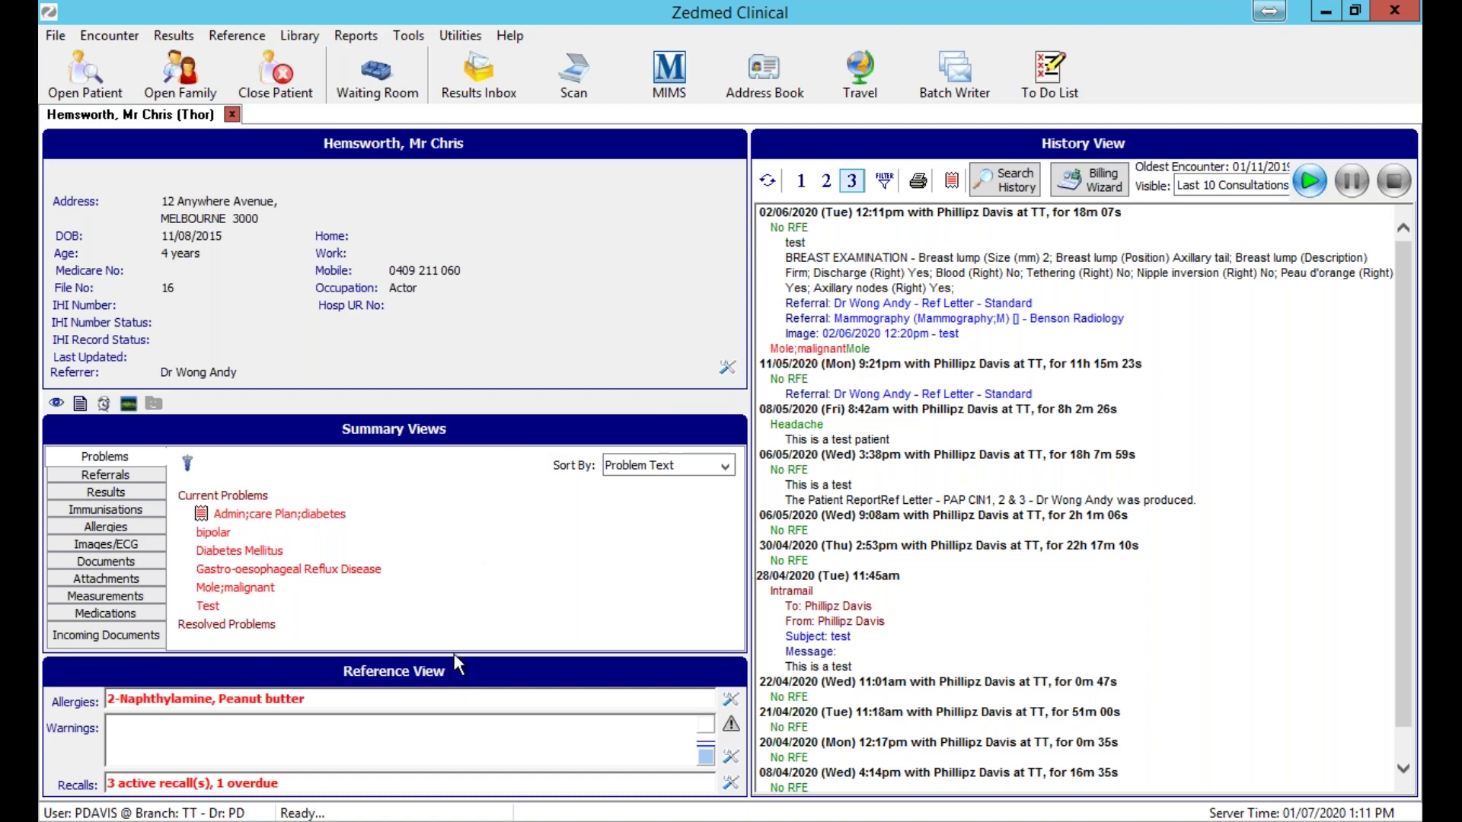
Enlarge the summary views panel above Reference View.
left_click_drag(460, 655, 480, 726)
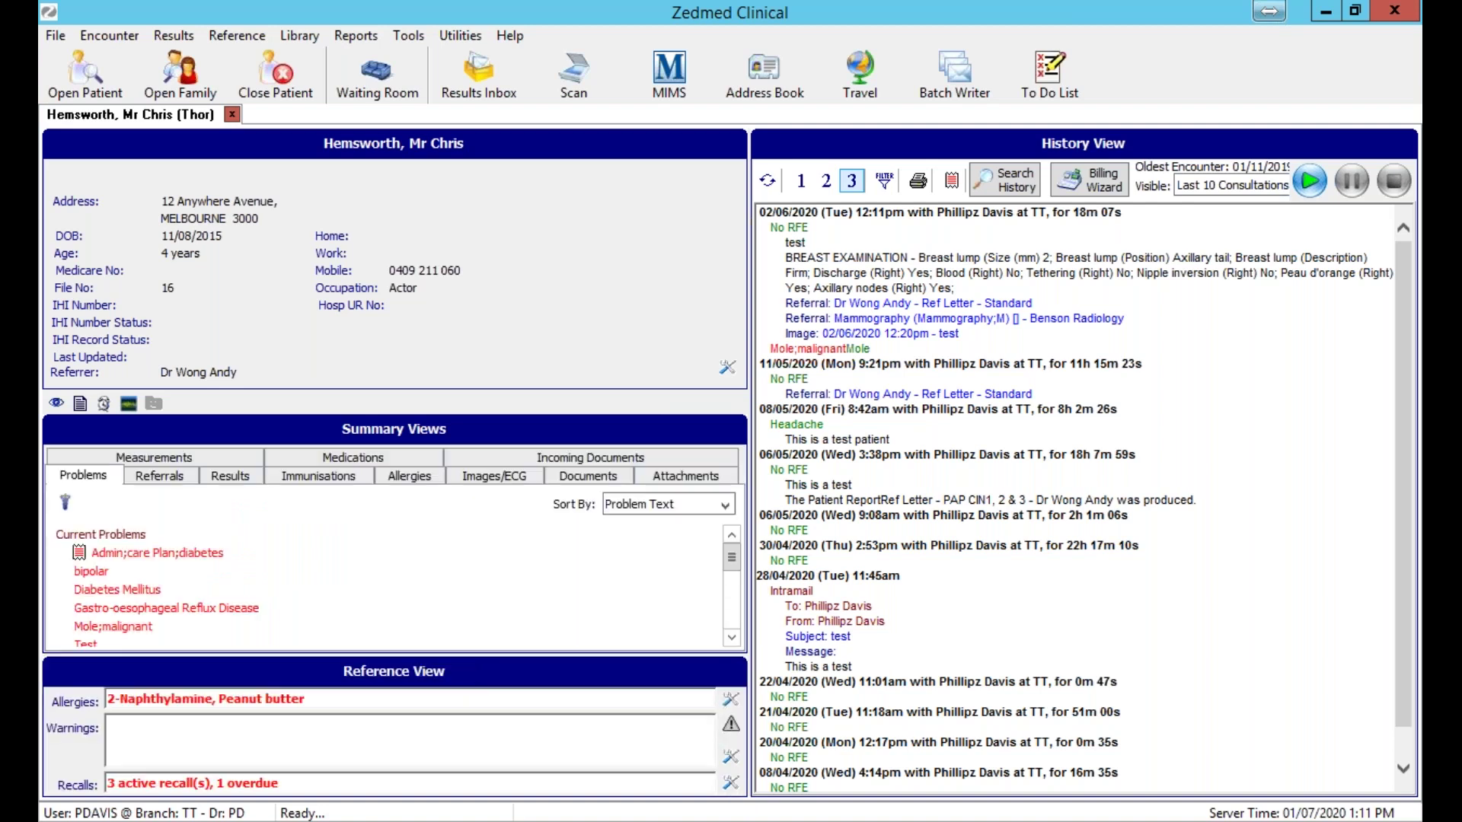
left_click_drag(478, 656, 485, 746)
left_click_drag(321, 654, 339, 794)
Close Clinical Records and open Branches under Management's Practice Setup.
left_click(1398, 14)
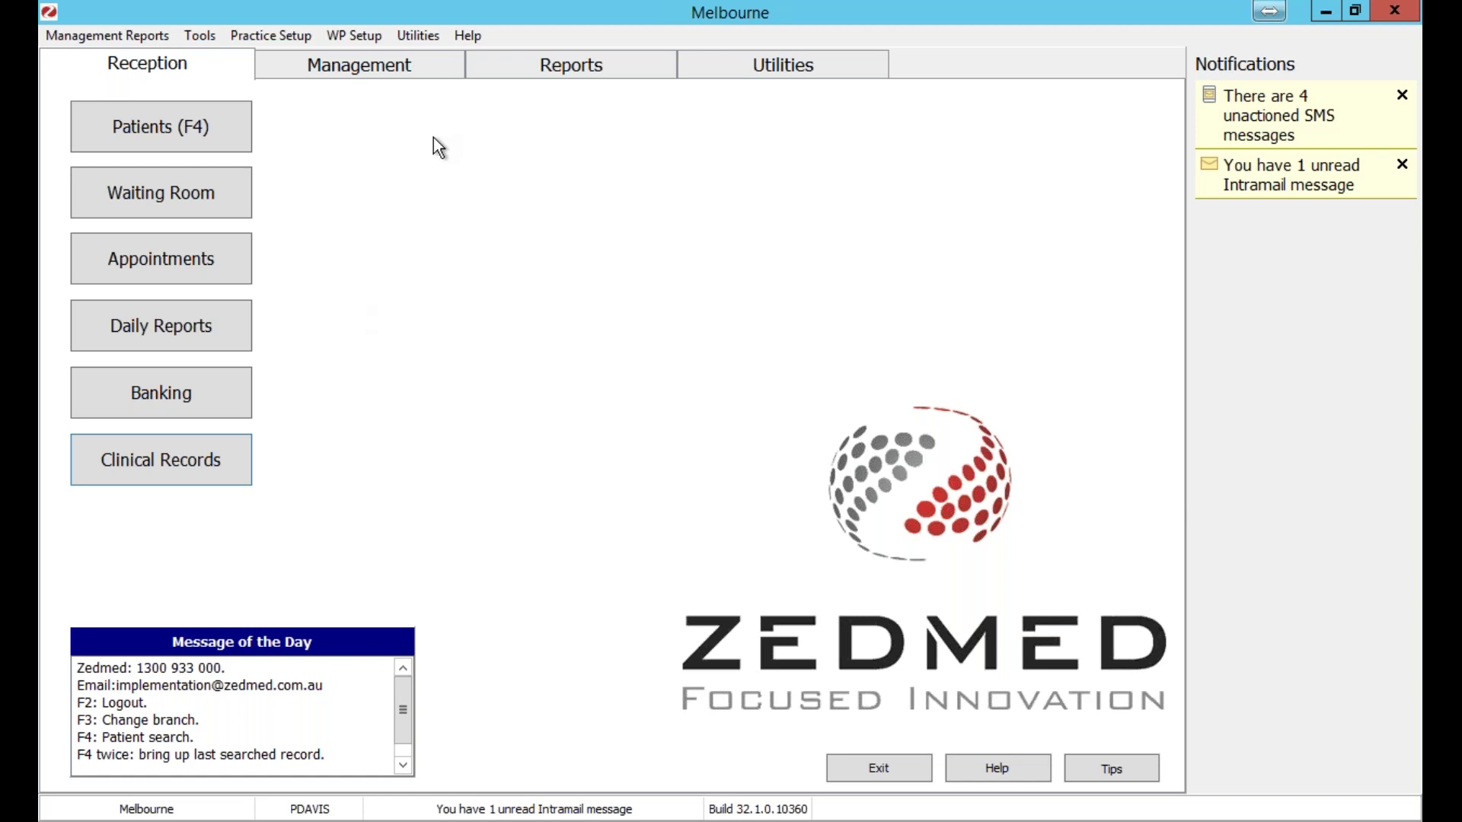
left_click(405, 70)
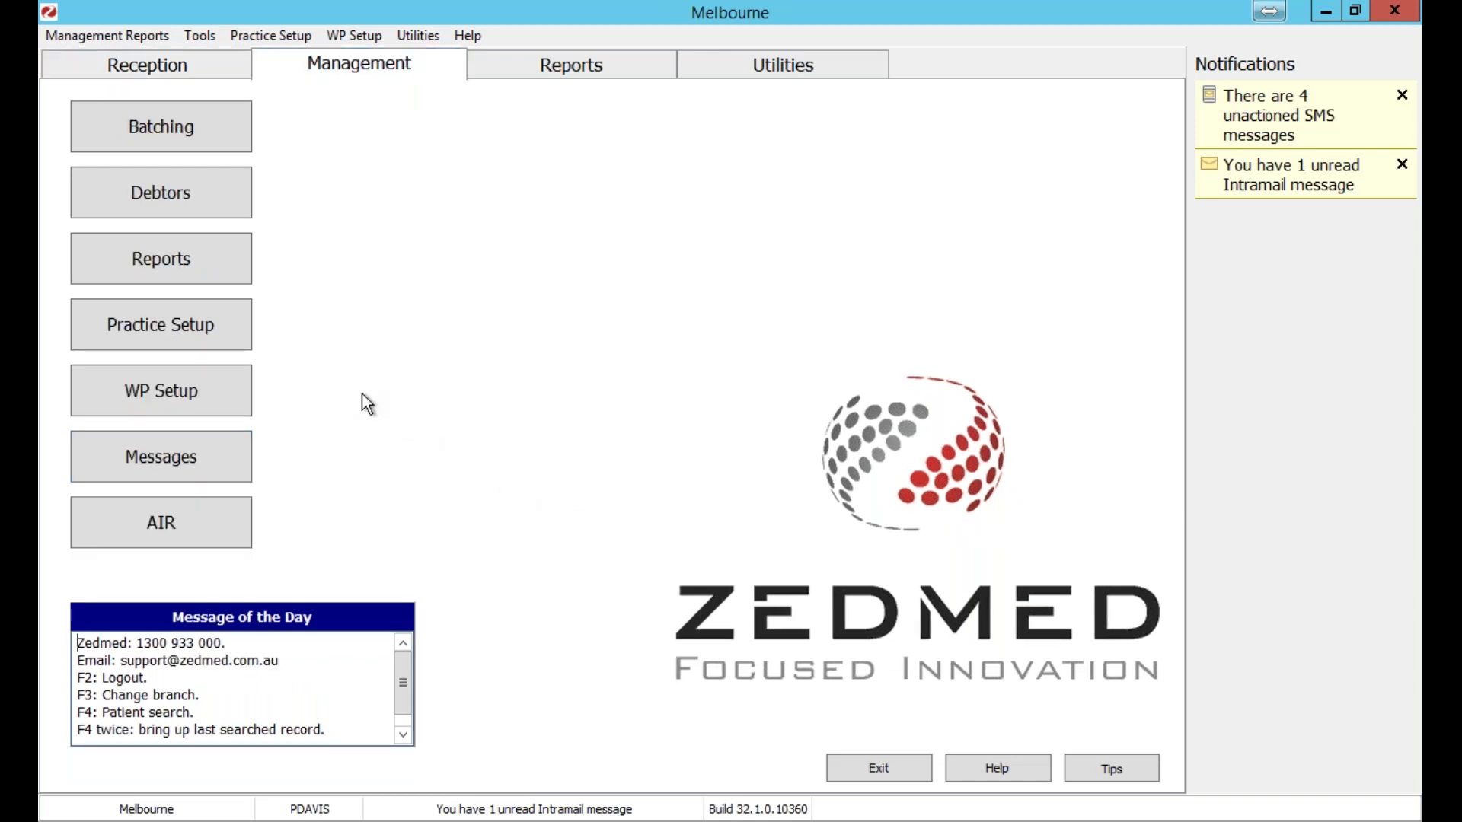
left_click(212, 332)
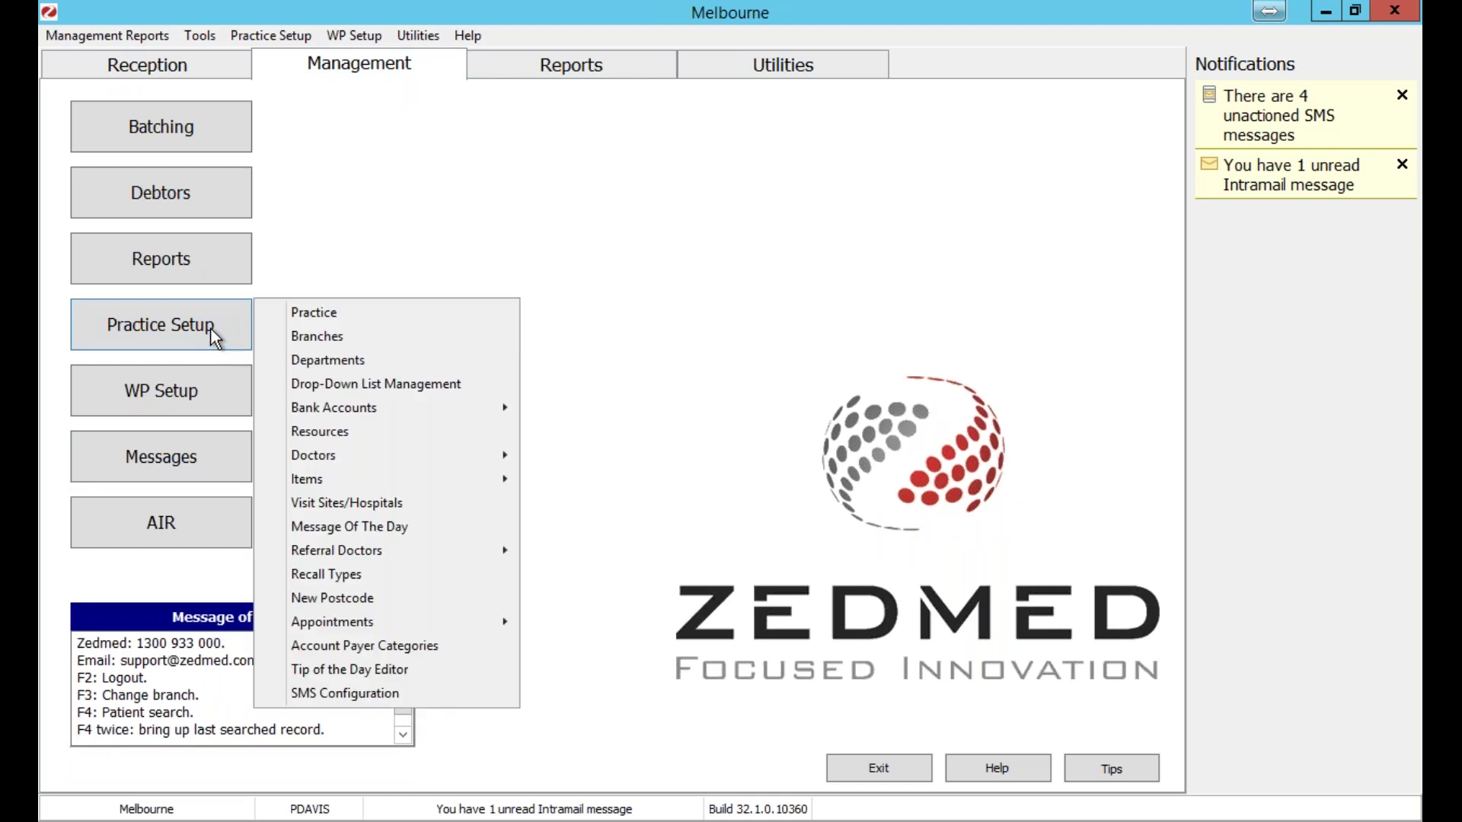
left_click(318, 339)
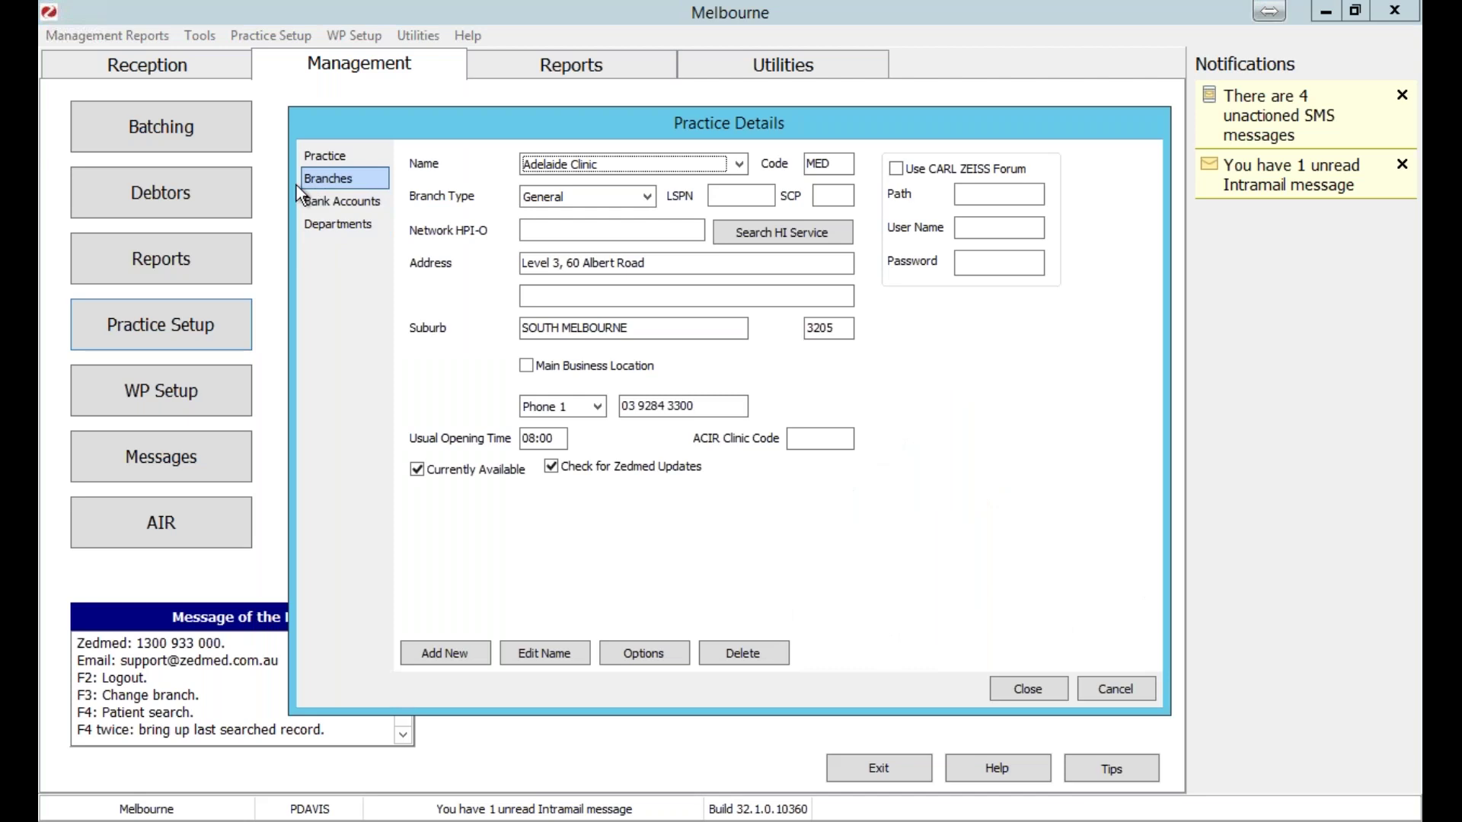
Select the Melbourne branch and open its Options.
left_click(543, 157)
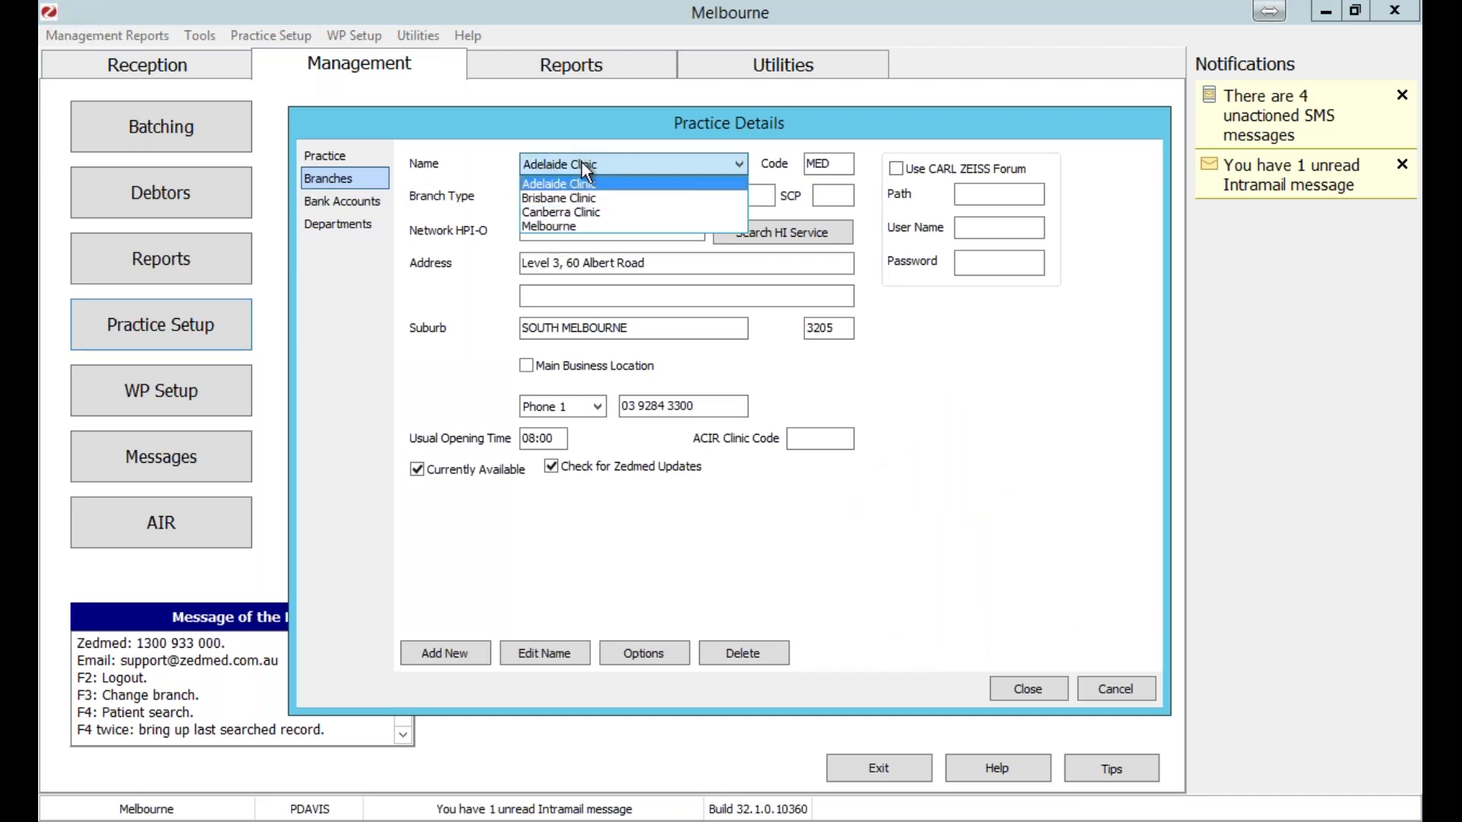
left_click(577, 226)
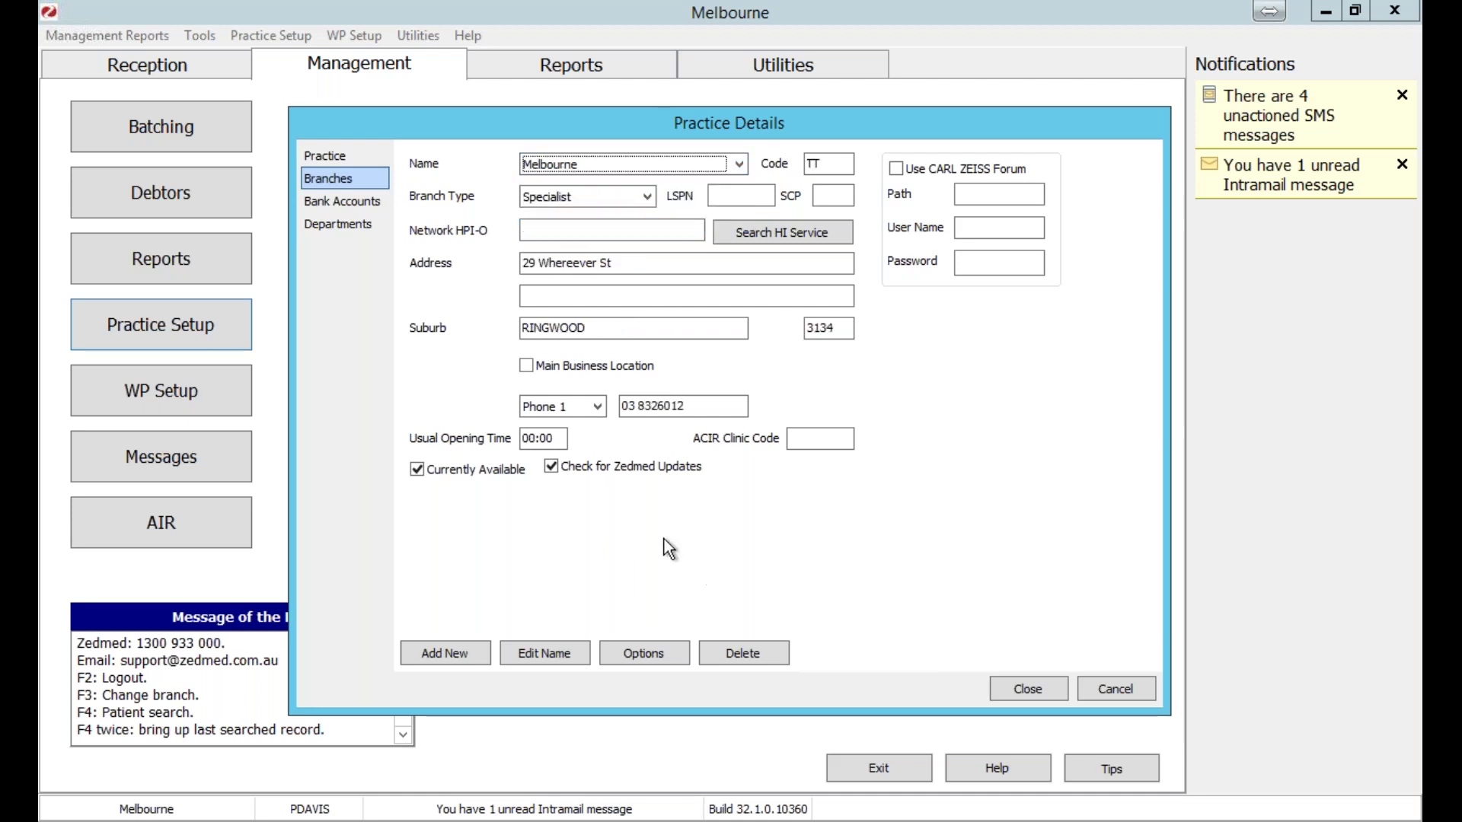
left_click(651, 658)
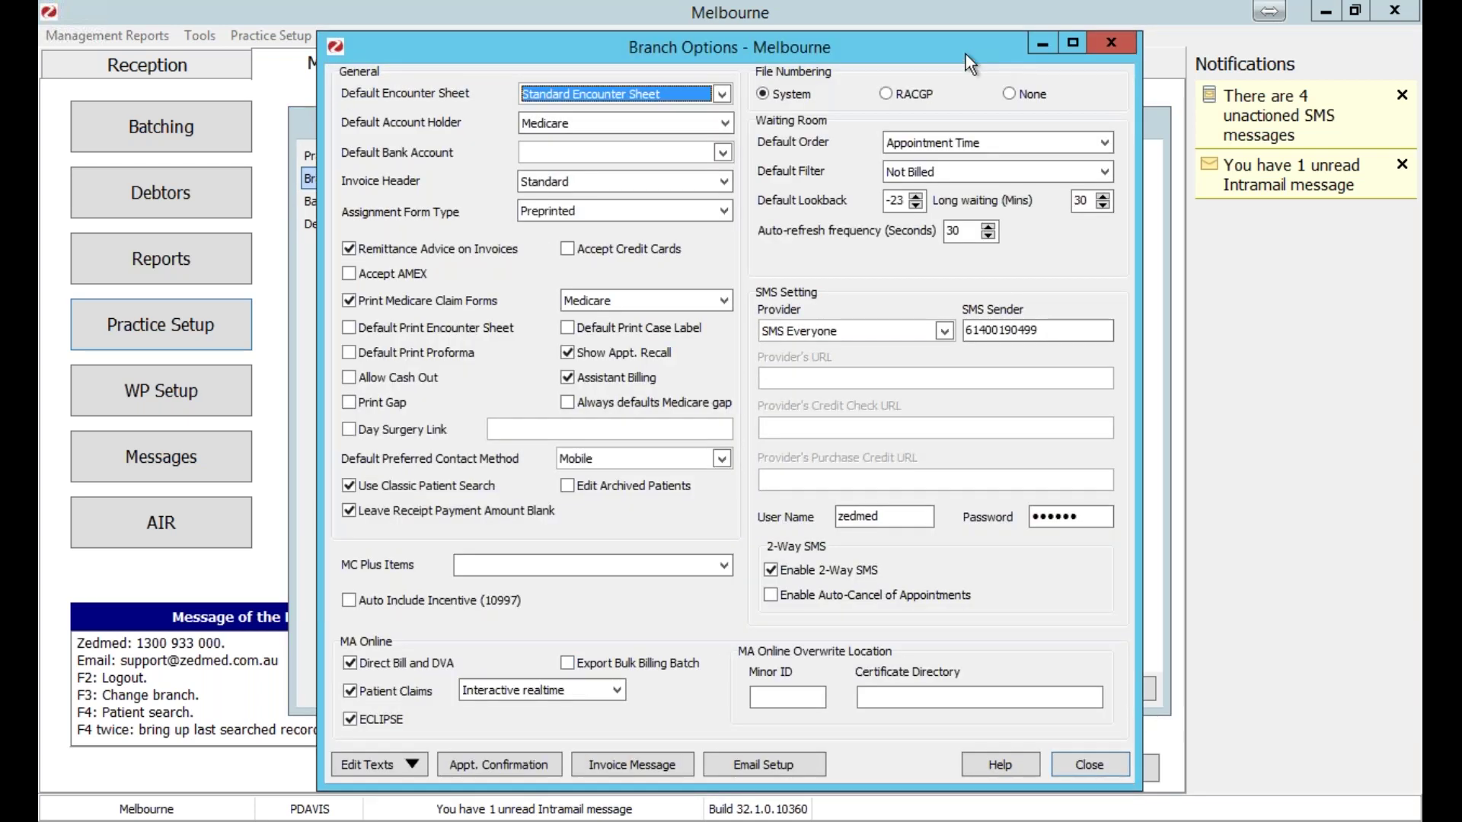
Review the SMS provider and sender number settings, then close Melbourne's Branch Options unchanged.
left_click_drag(966, 54, 808, 51)
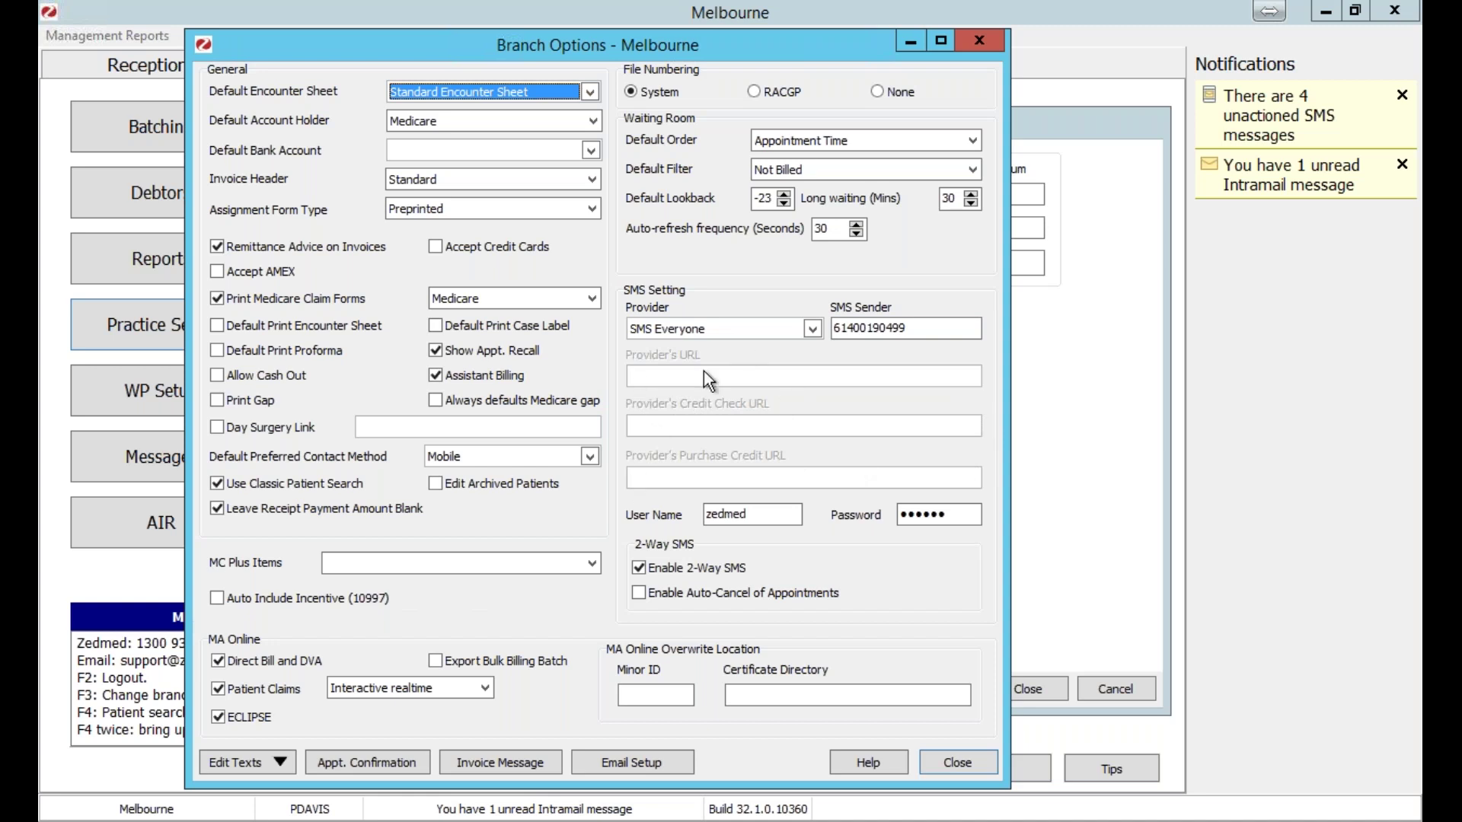
left_click(814, 329)
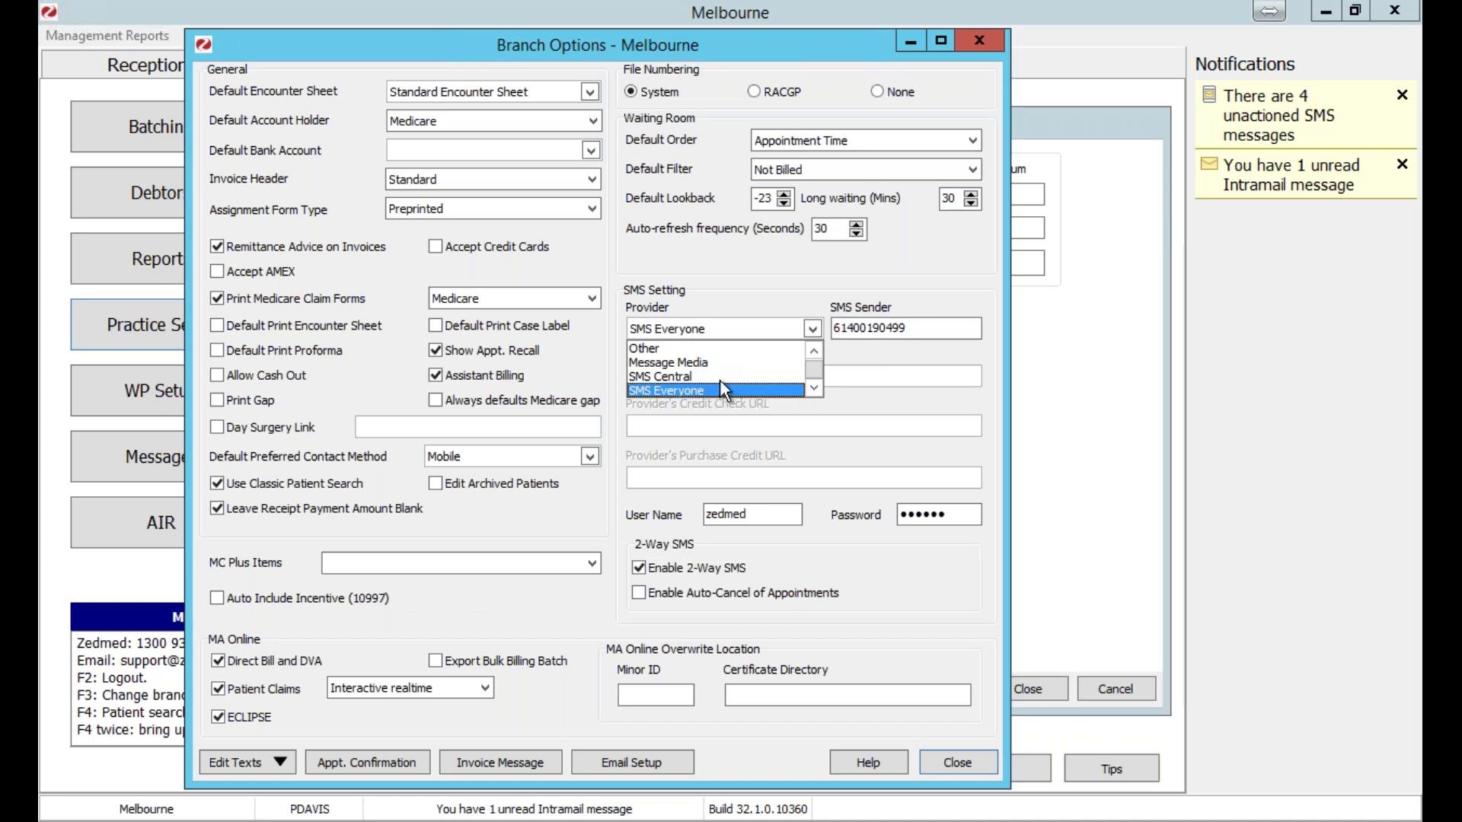
left_click(929, 320)
key("Return")
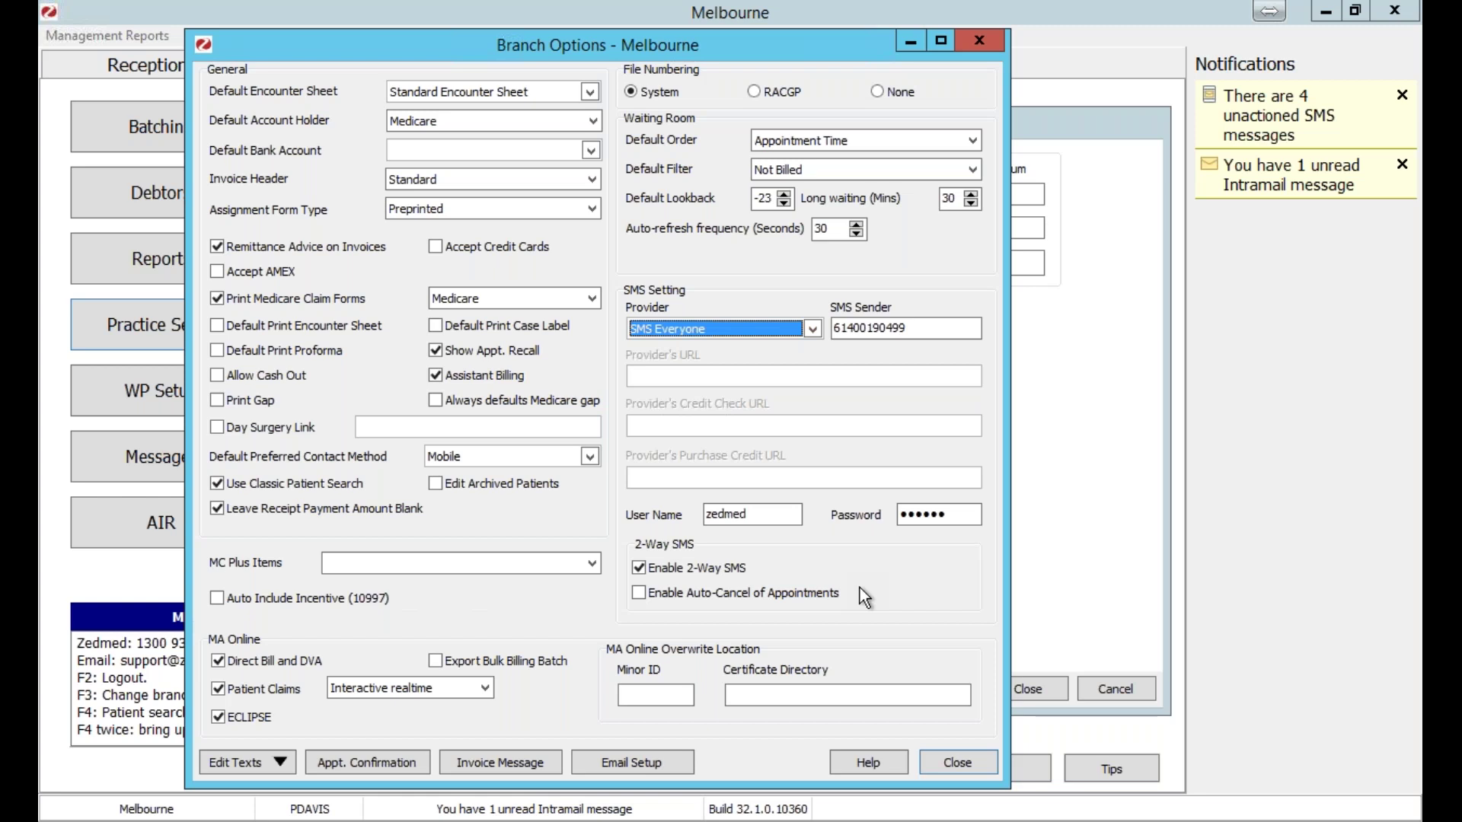
left_click(984, 767)
Keep Melbourne as the selected branch and close Practice Details.
left_click(1052, 684)
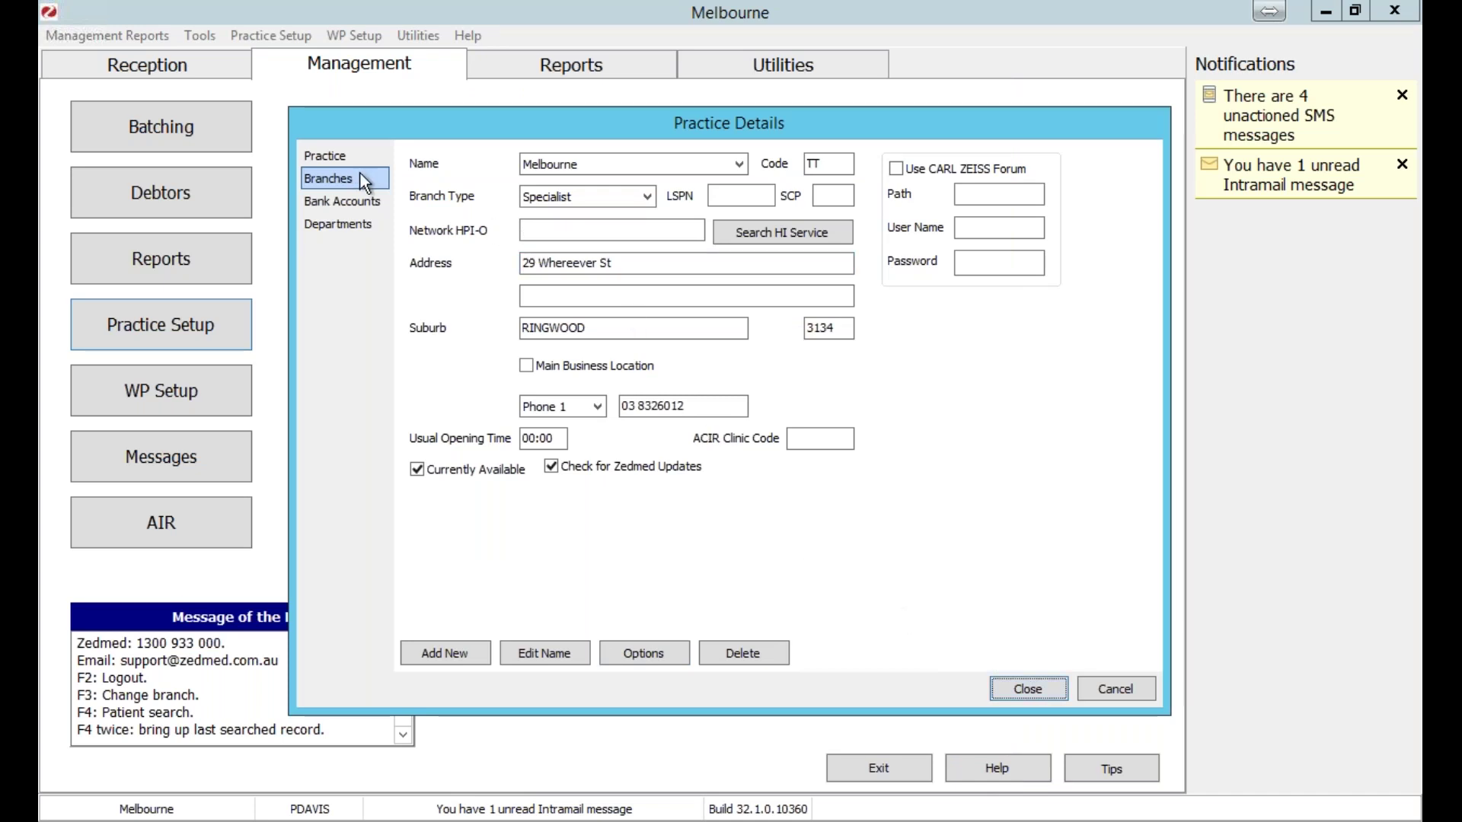
left_click(543, 164)
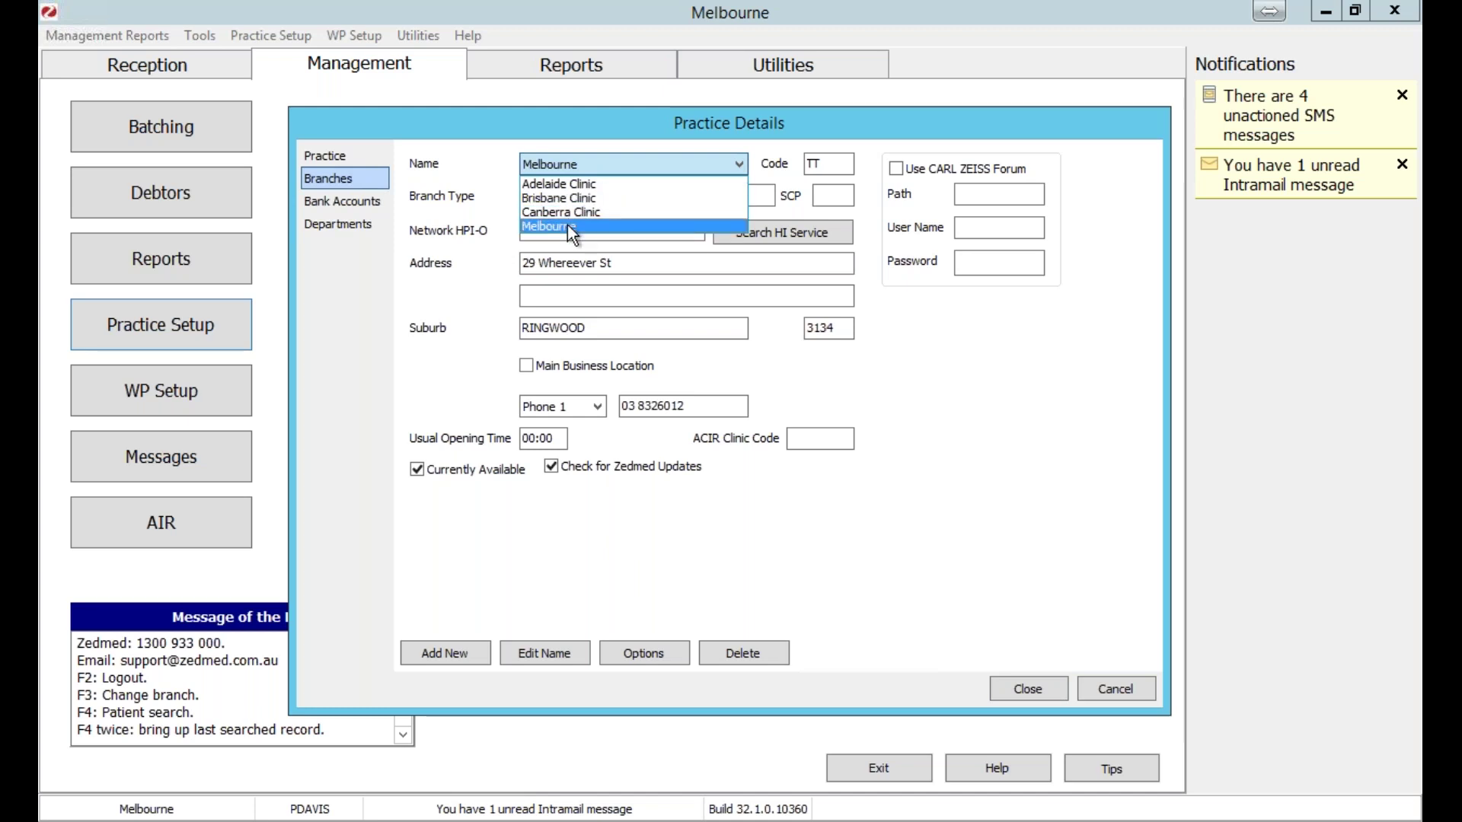
left_click(573, 226)
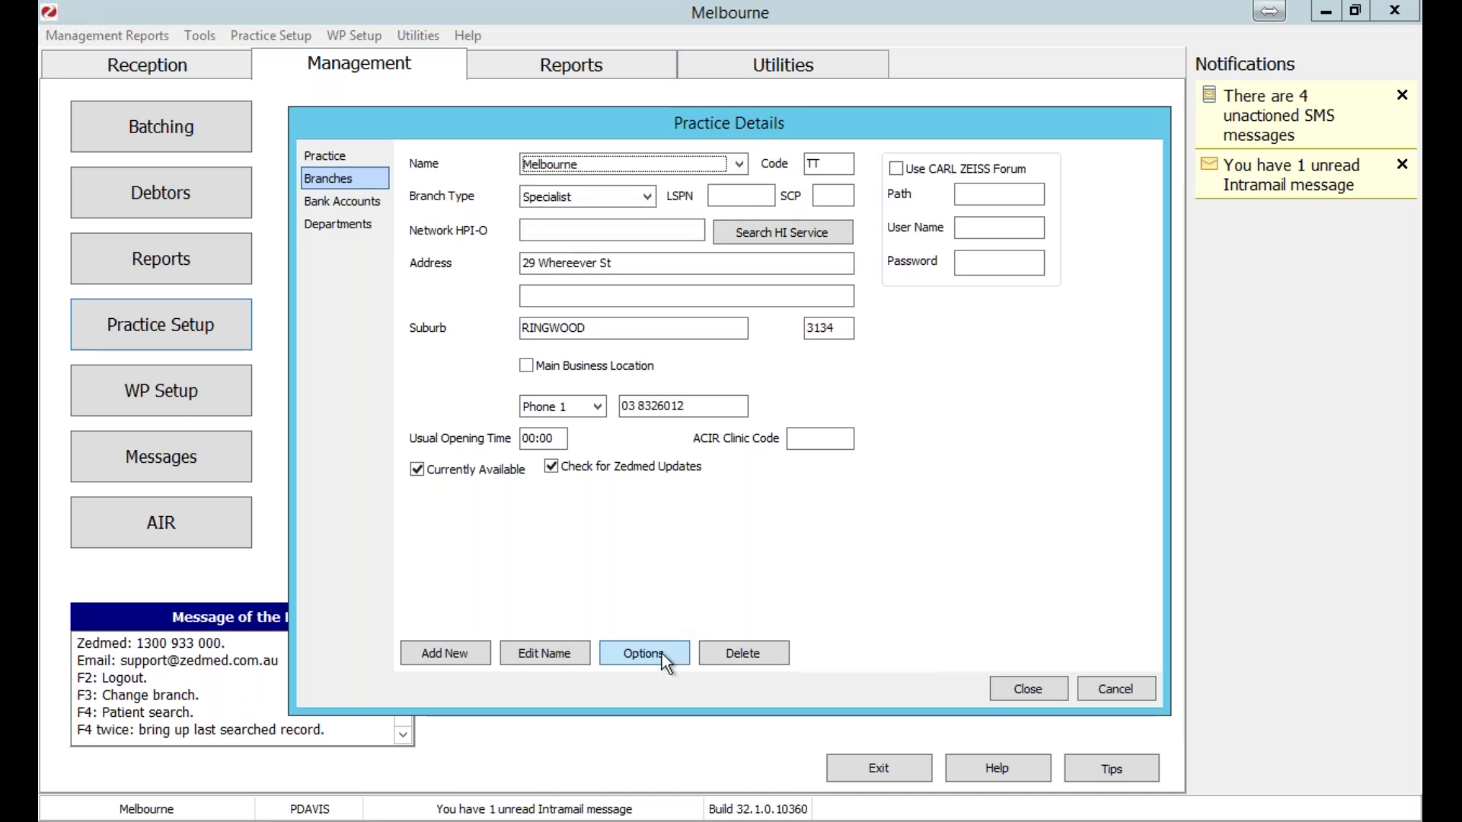
left_click(1027, 691)
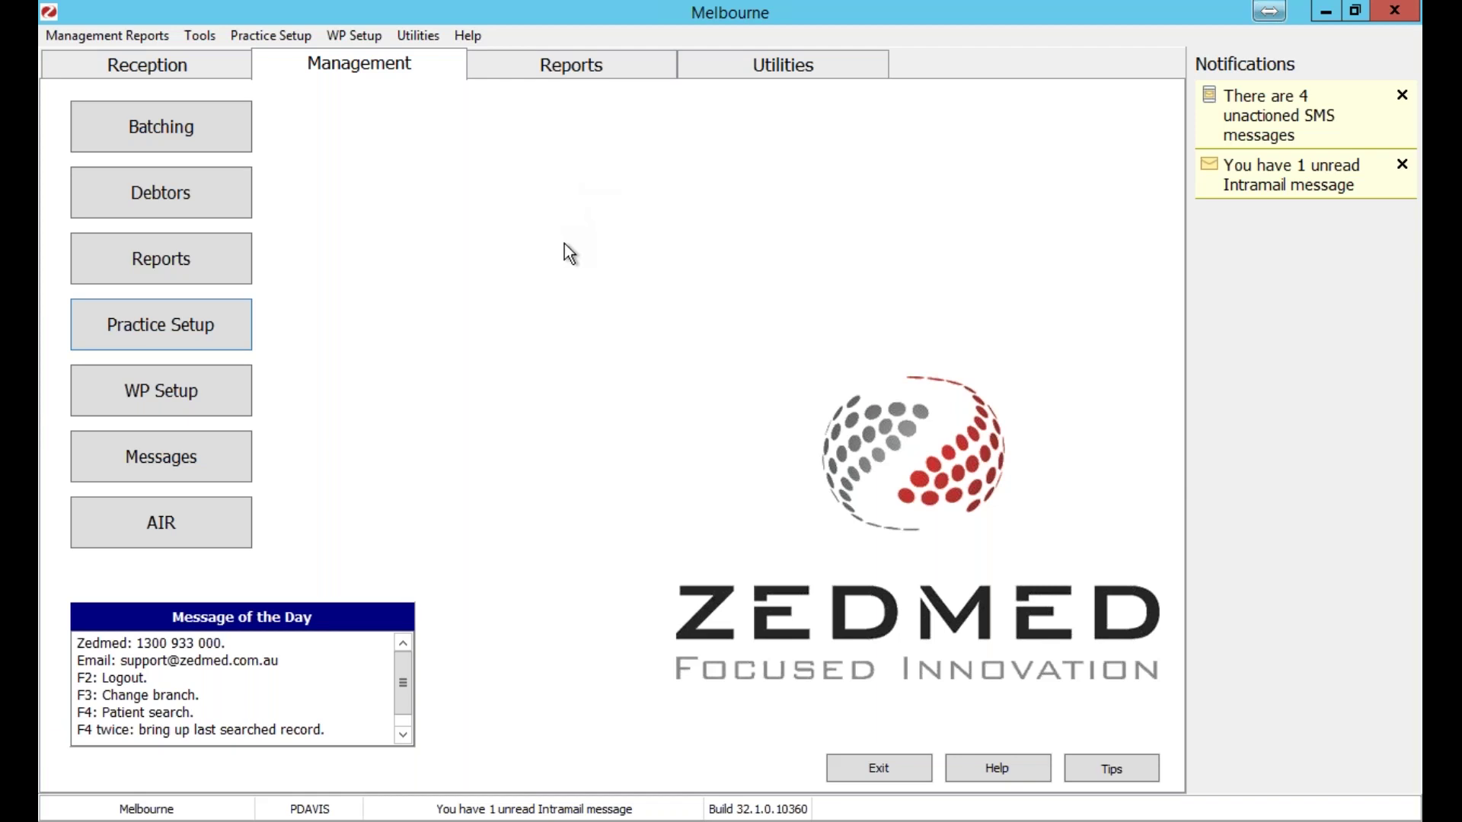
Search Reception patients by family name and open the first match's details.
left_click(185, 70)
left_click(235, 125)
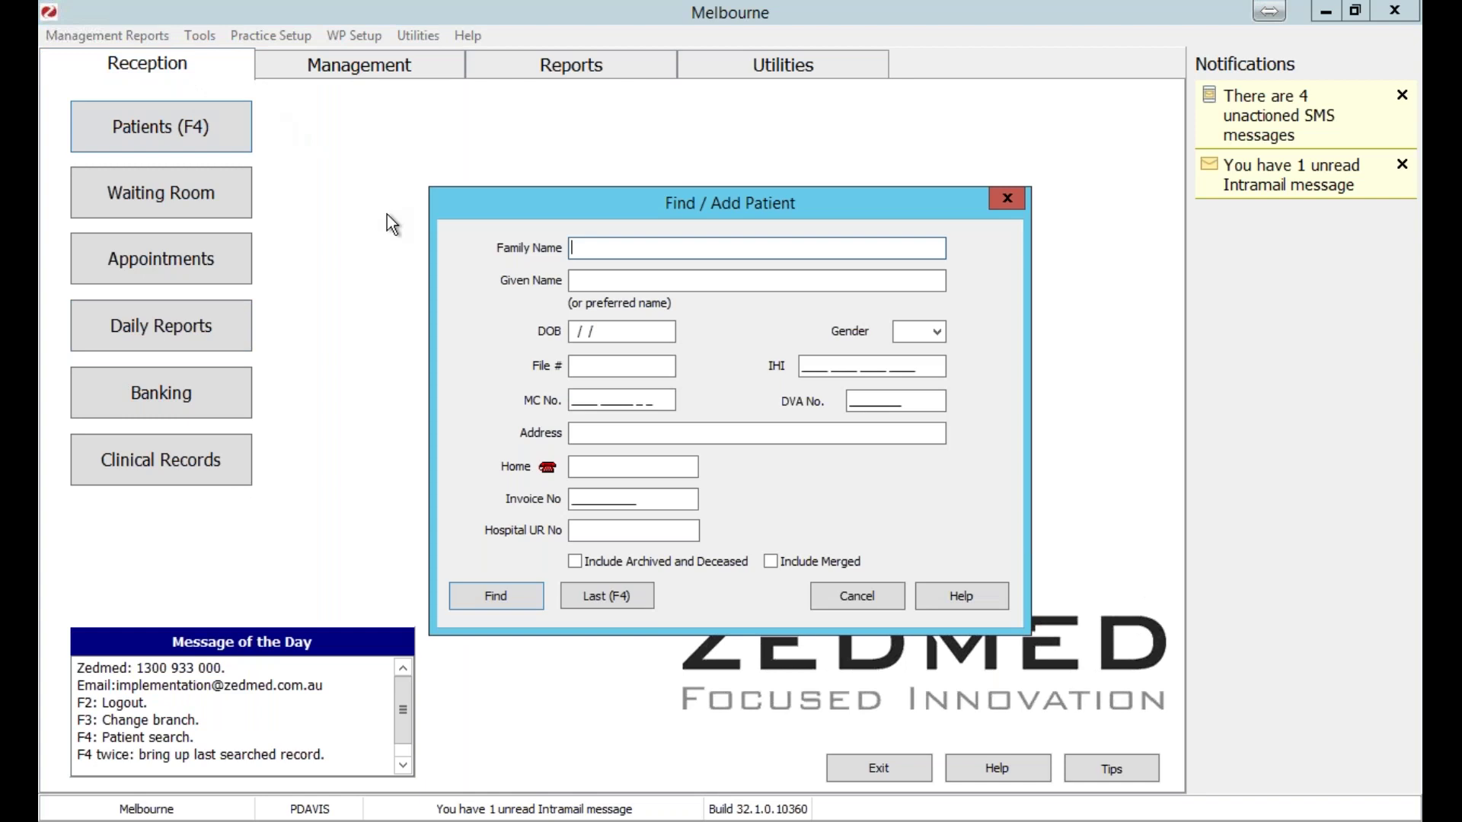
type("Hems")
left_click(472, 602)
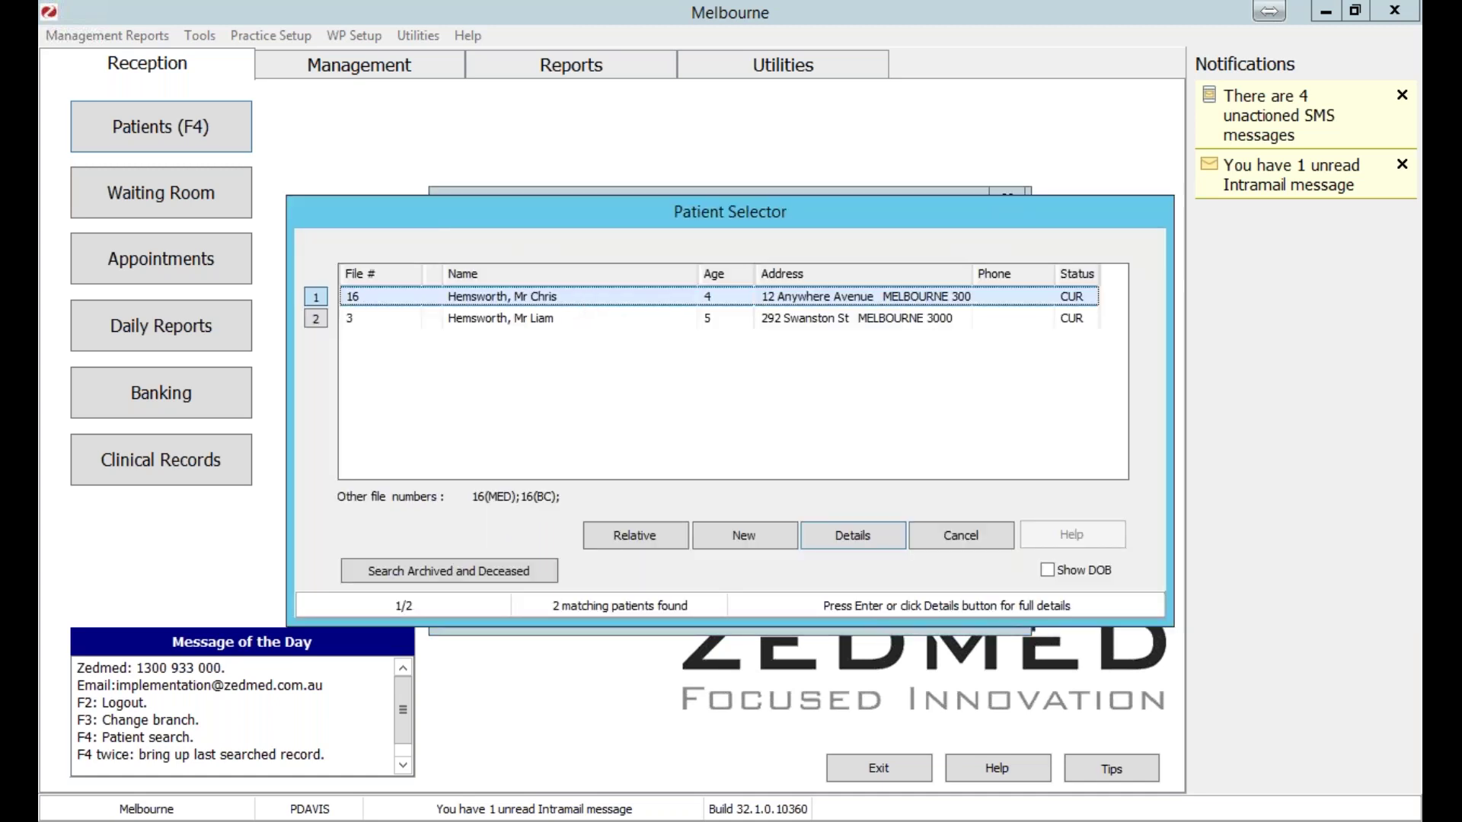
key("Return")
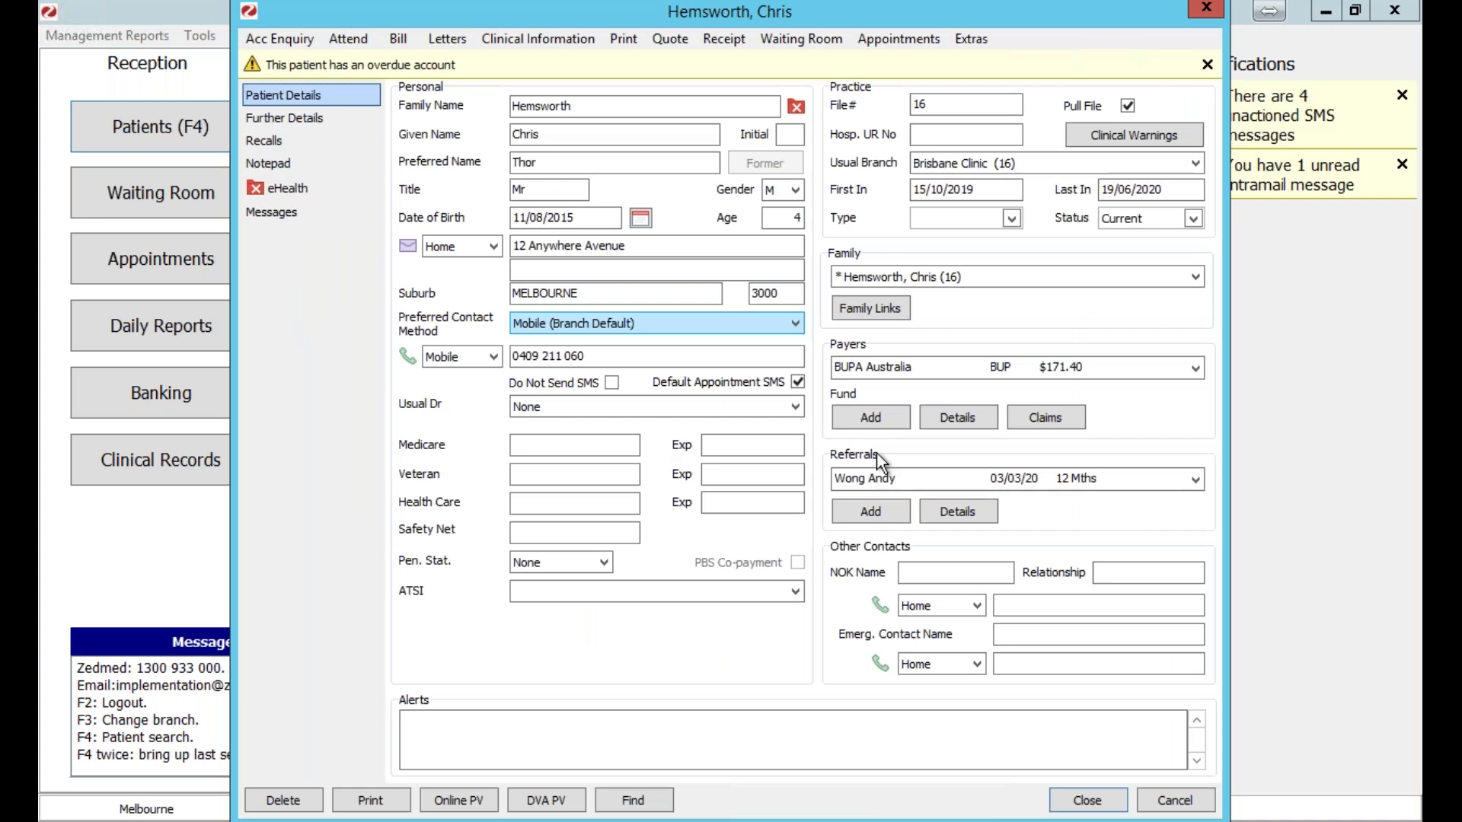
left_click(579, 129)
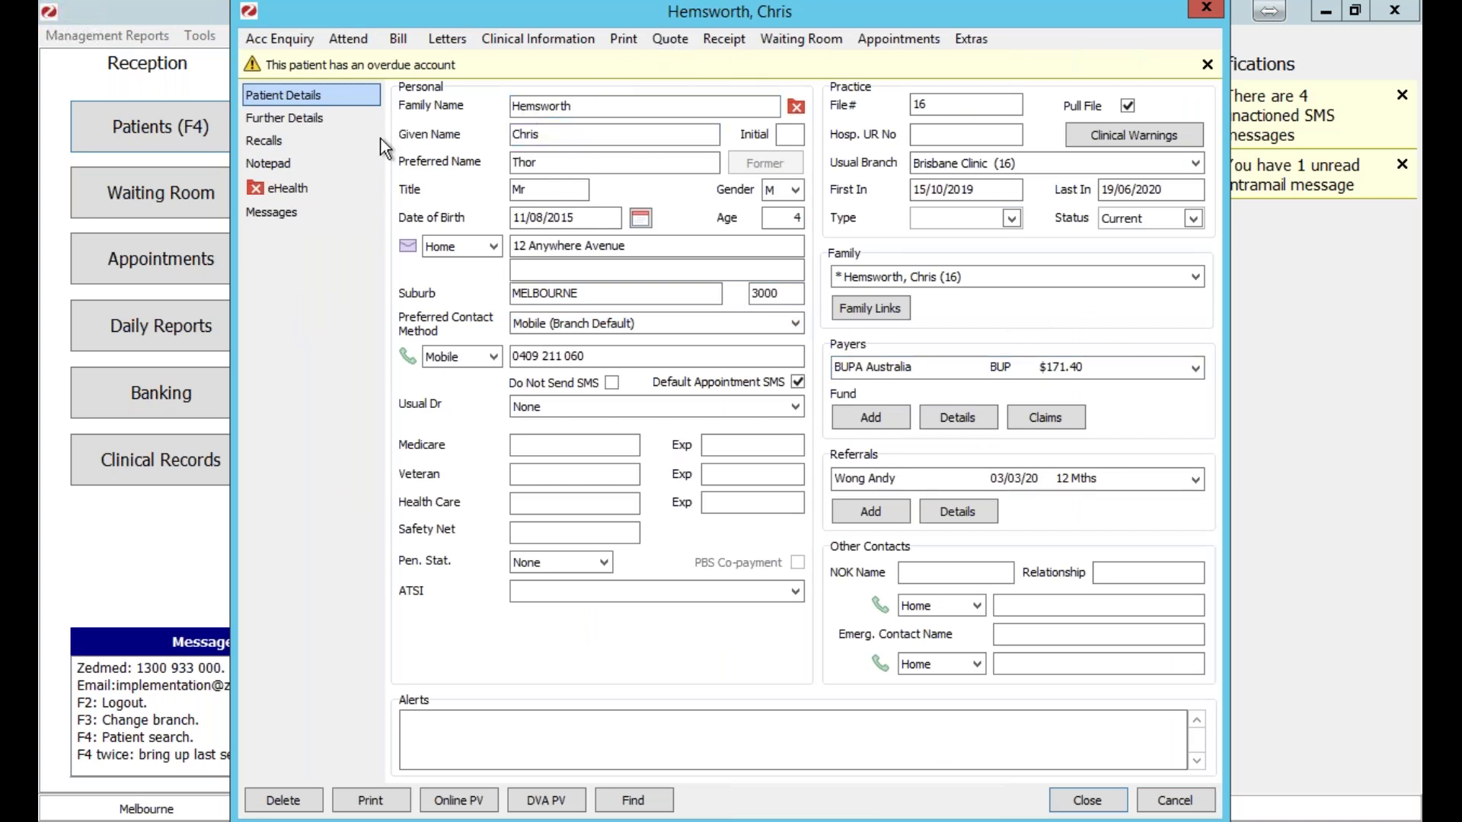
Open the patient's SMS message history and scroll through it.
left_click(305, 211)
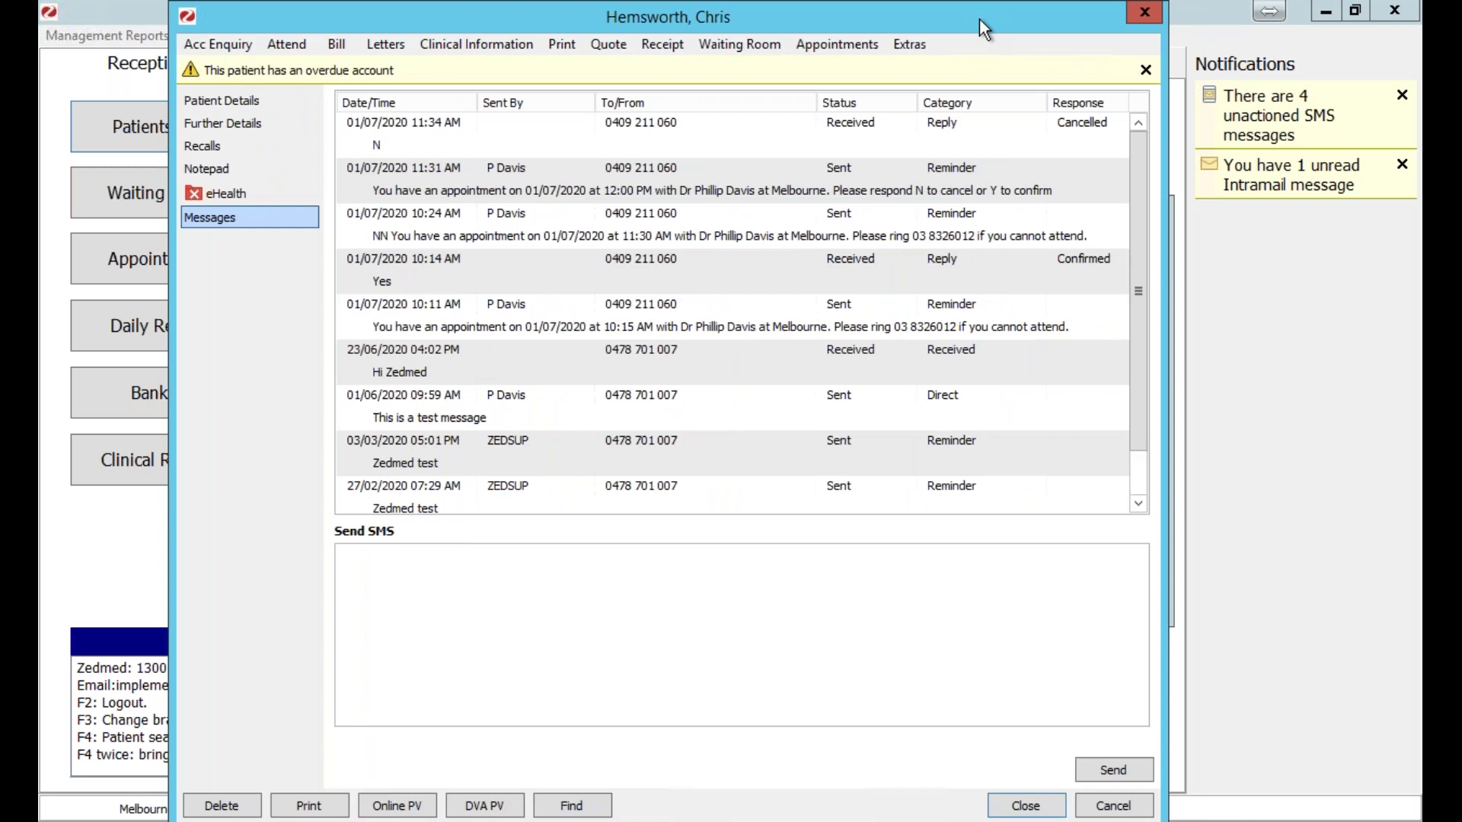
left_click_drag(949, 16, 878, 34)
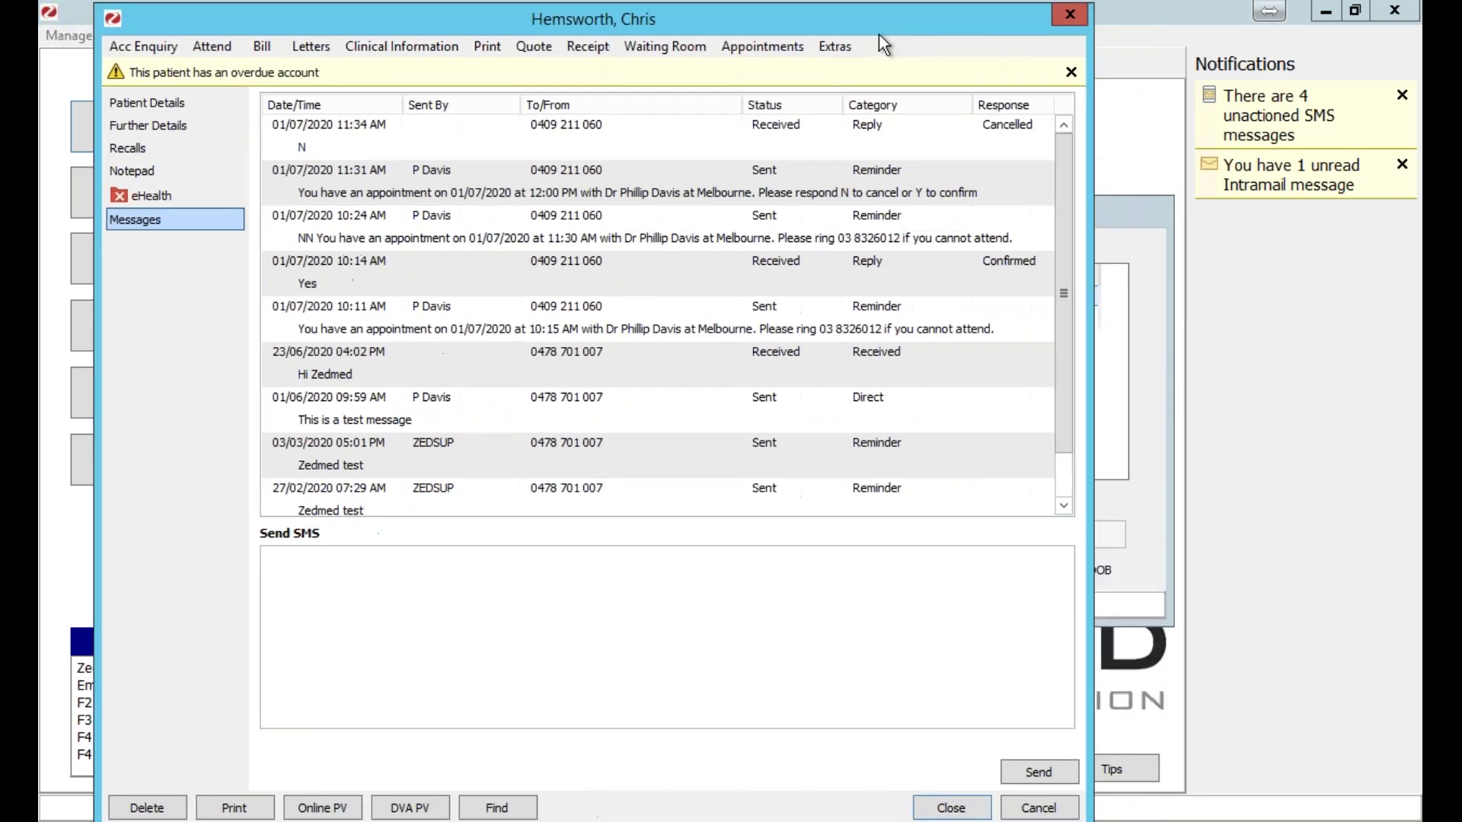
left_click_drag(1031, 286, 1038, 323)
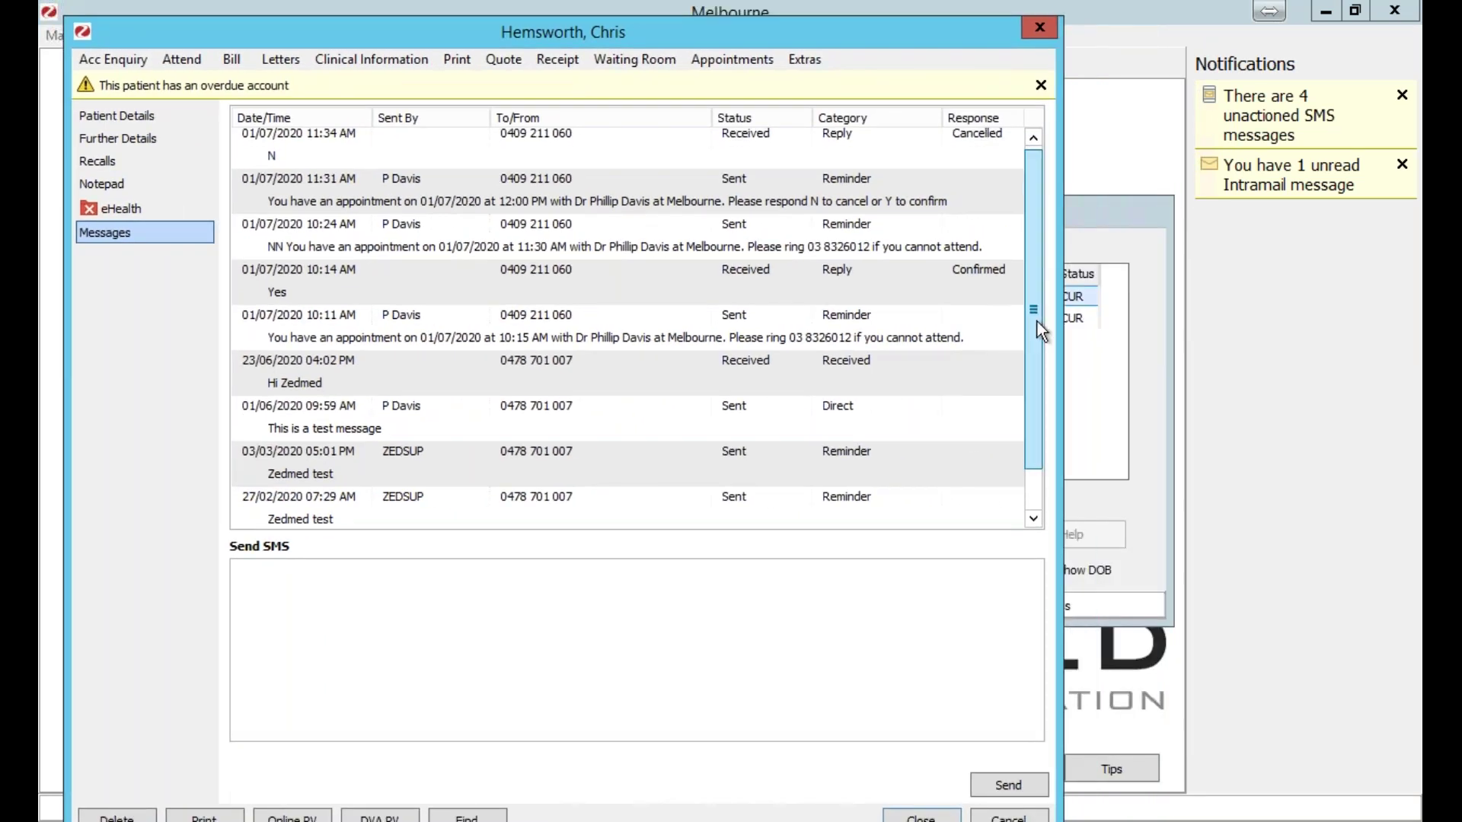
scroll(1037, 321, "down", 1)
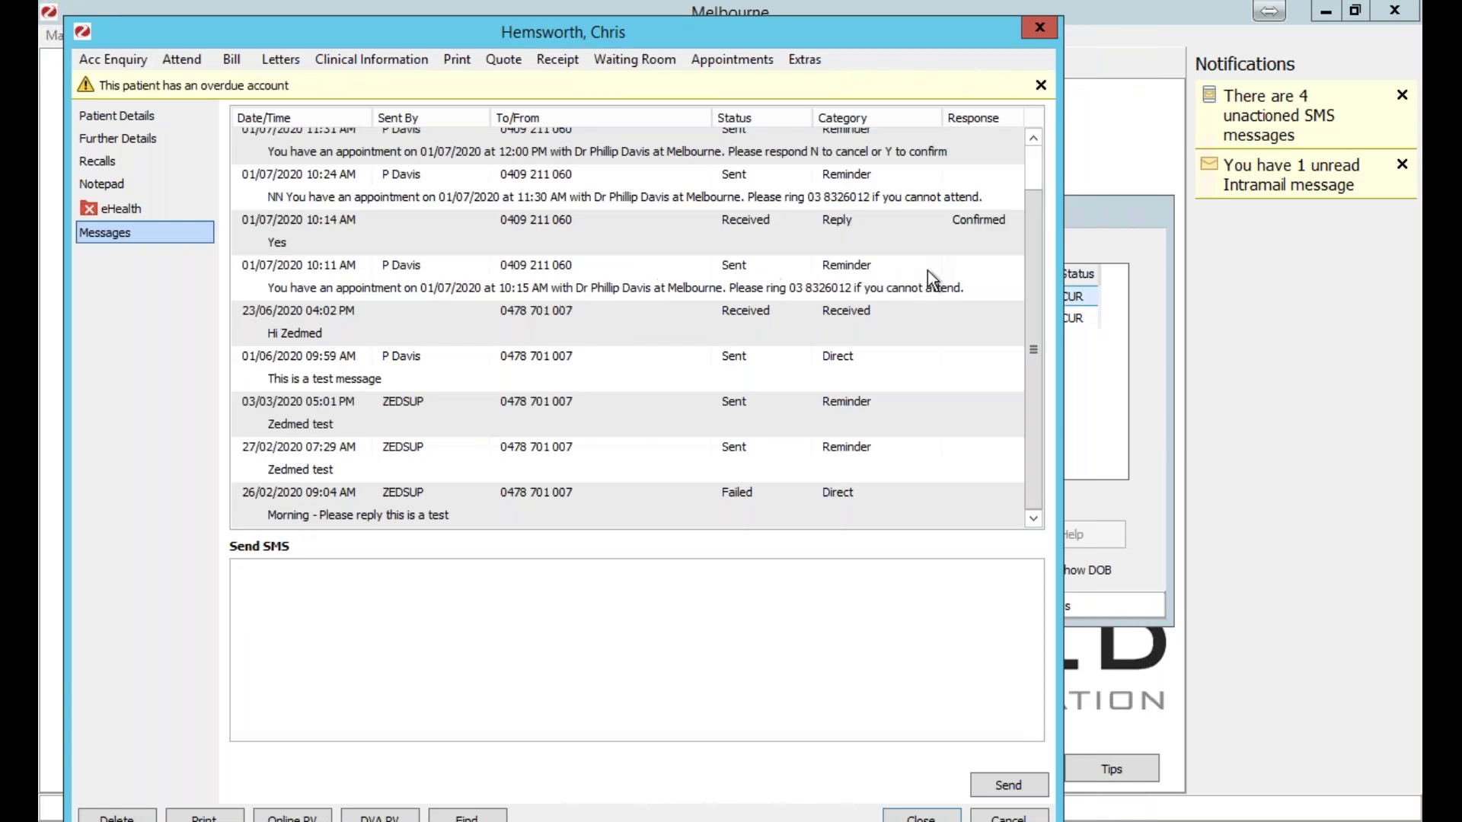
left_click_drag(1035, 241, 1035, 231)
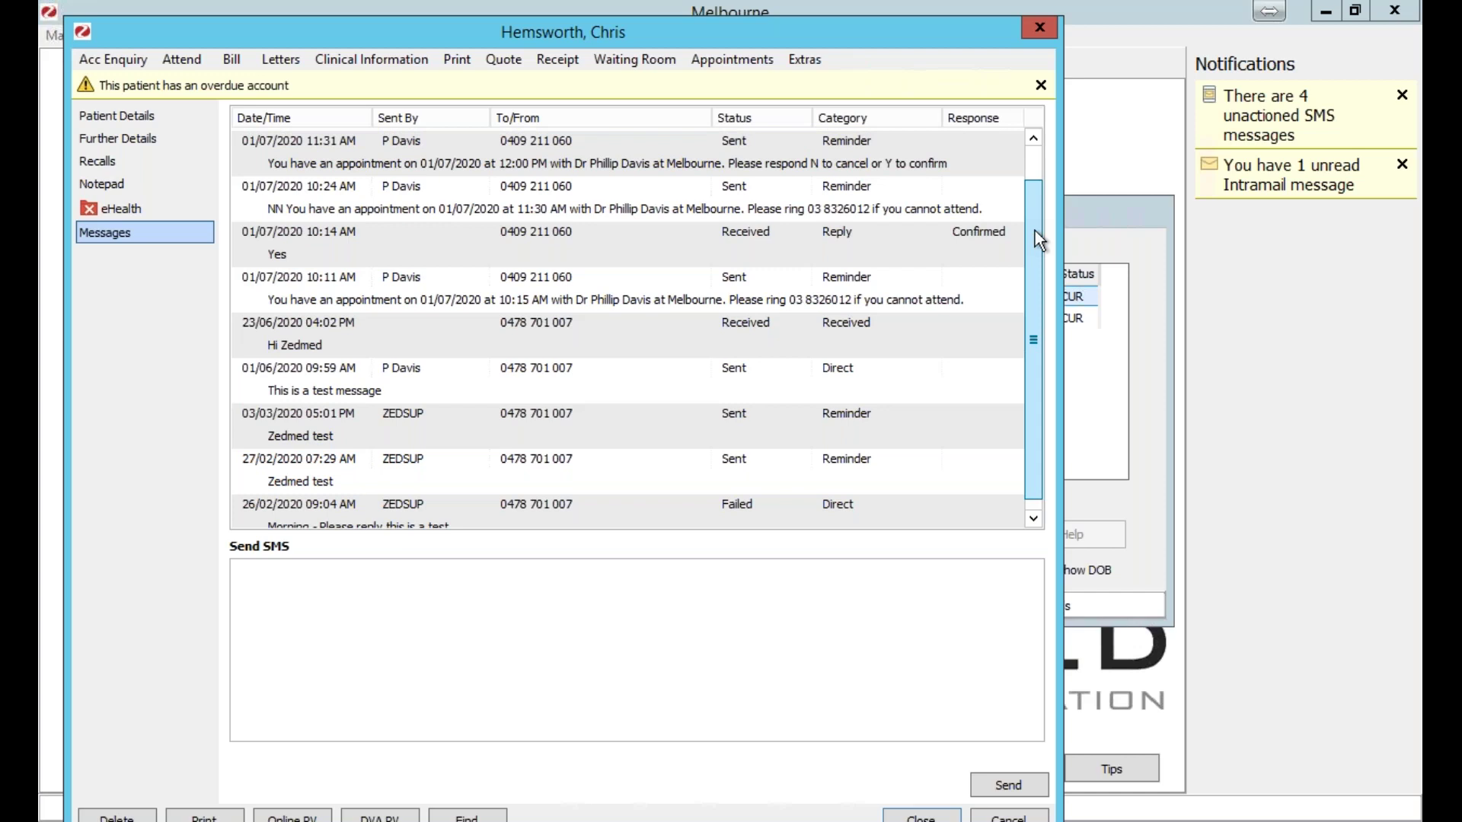
Draft 'Please remember to pay your outstanding invoice', delete it, and close the record.
left_click(286, 608)
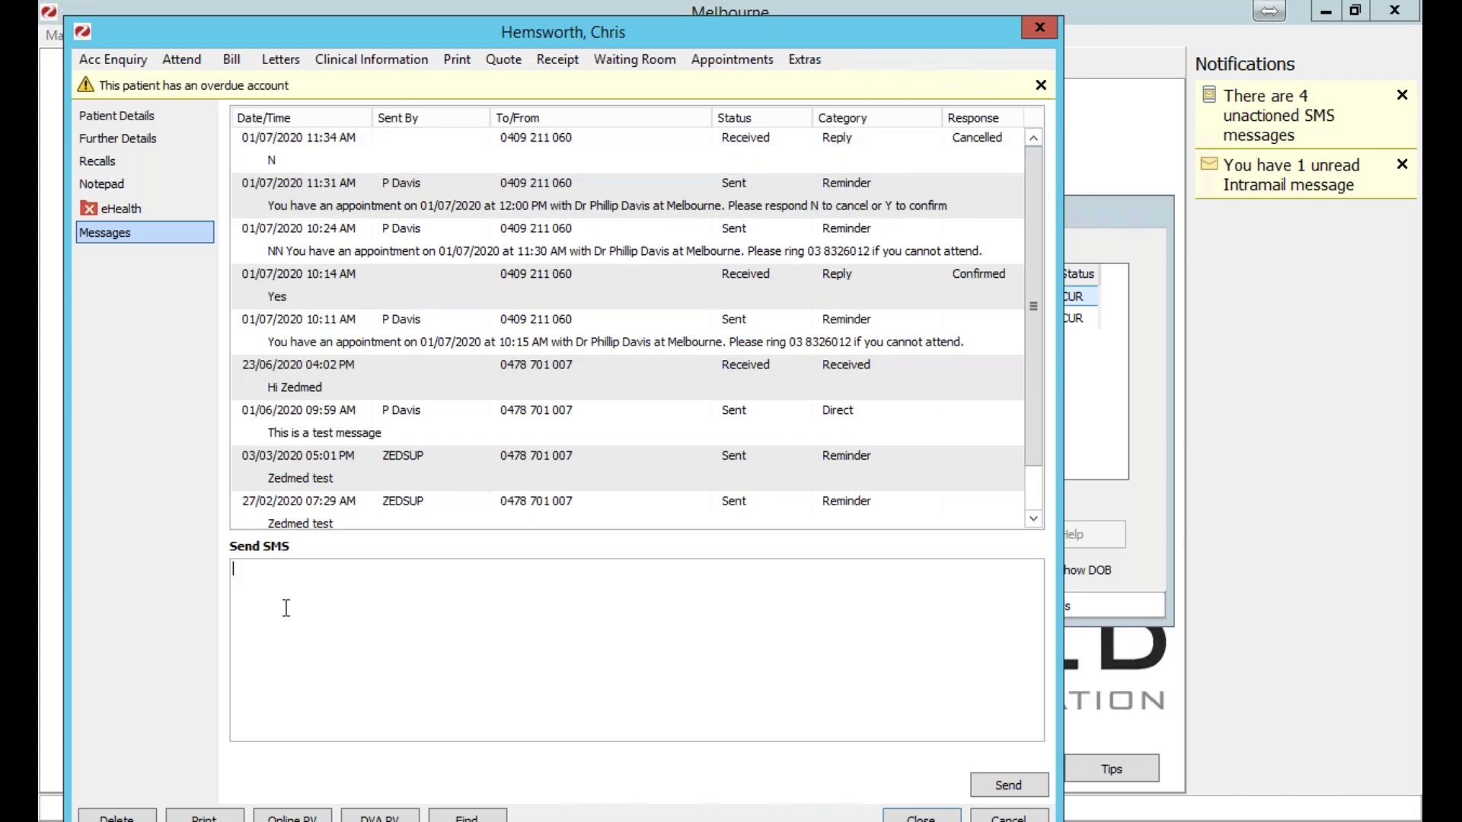
type("Please remin")
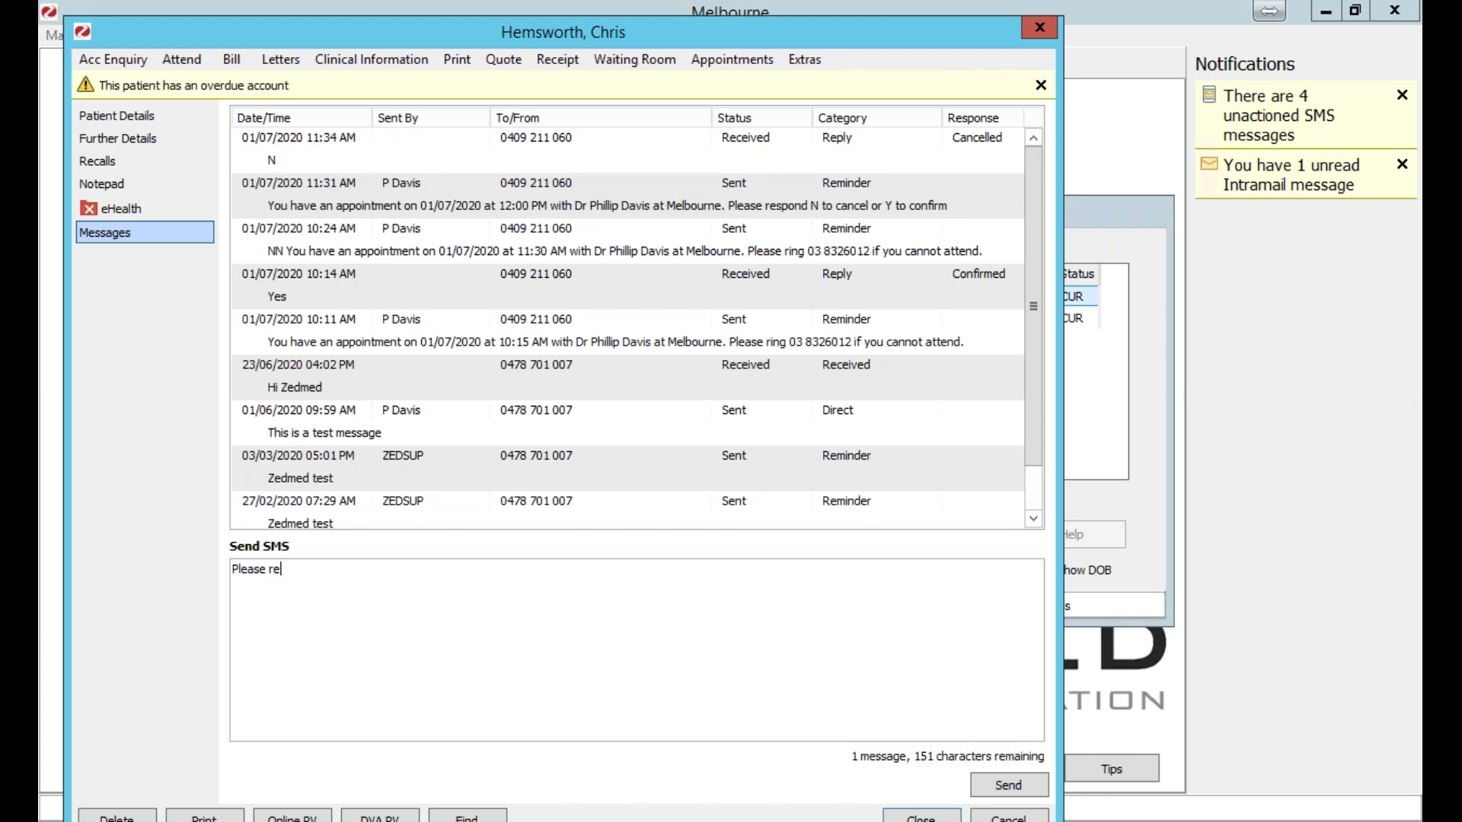
key("BackSpace")
key("BackSpace")
type("ember to pay your outstanding invoice")
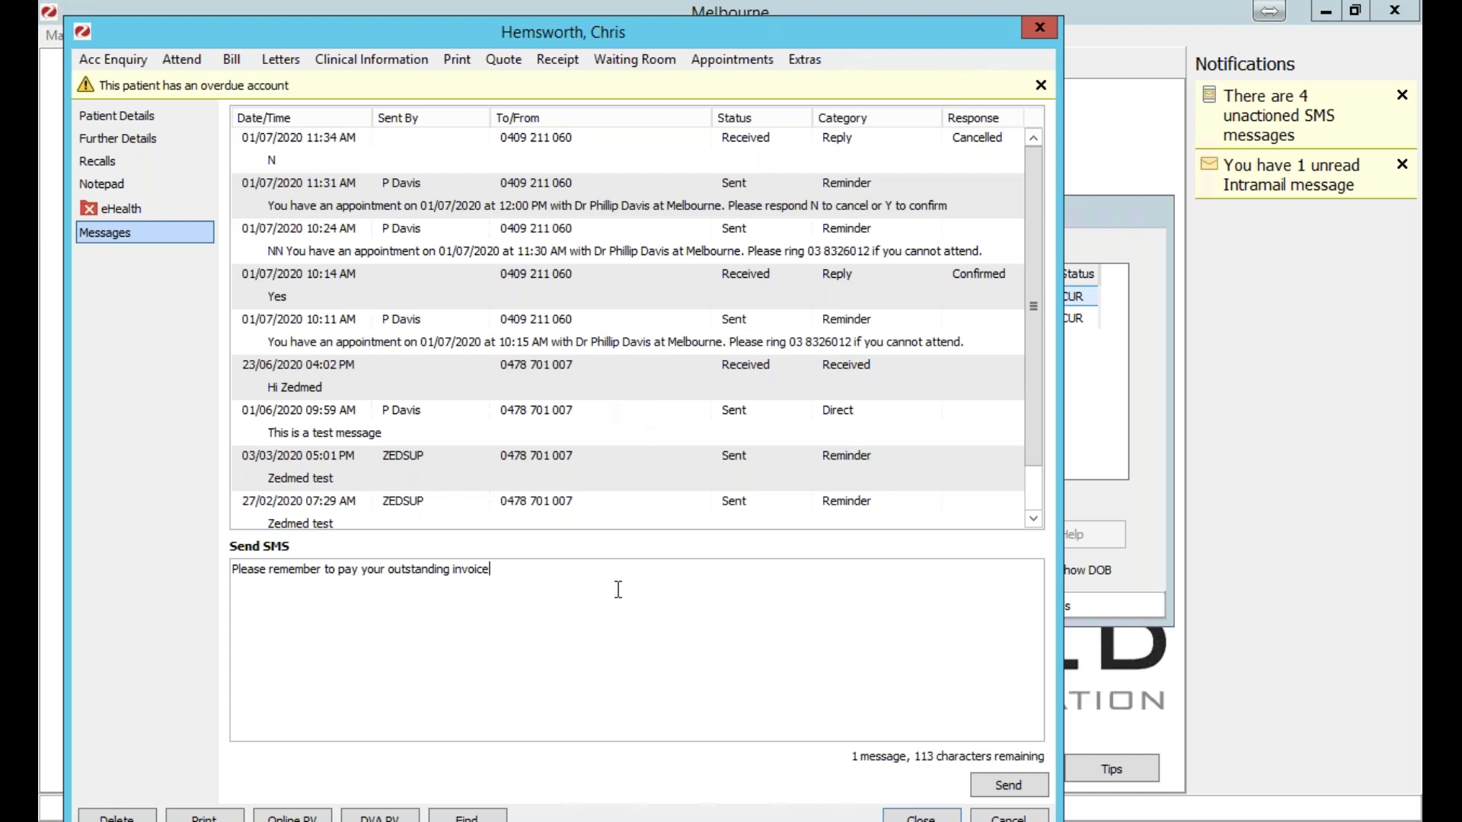
left_click_drag(571, 591, 226, 583)
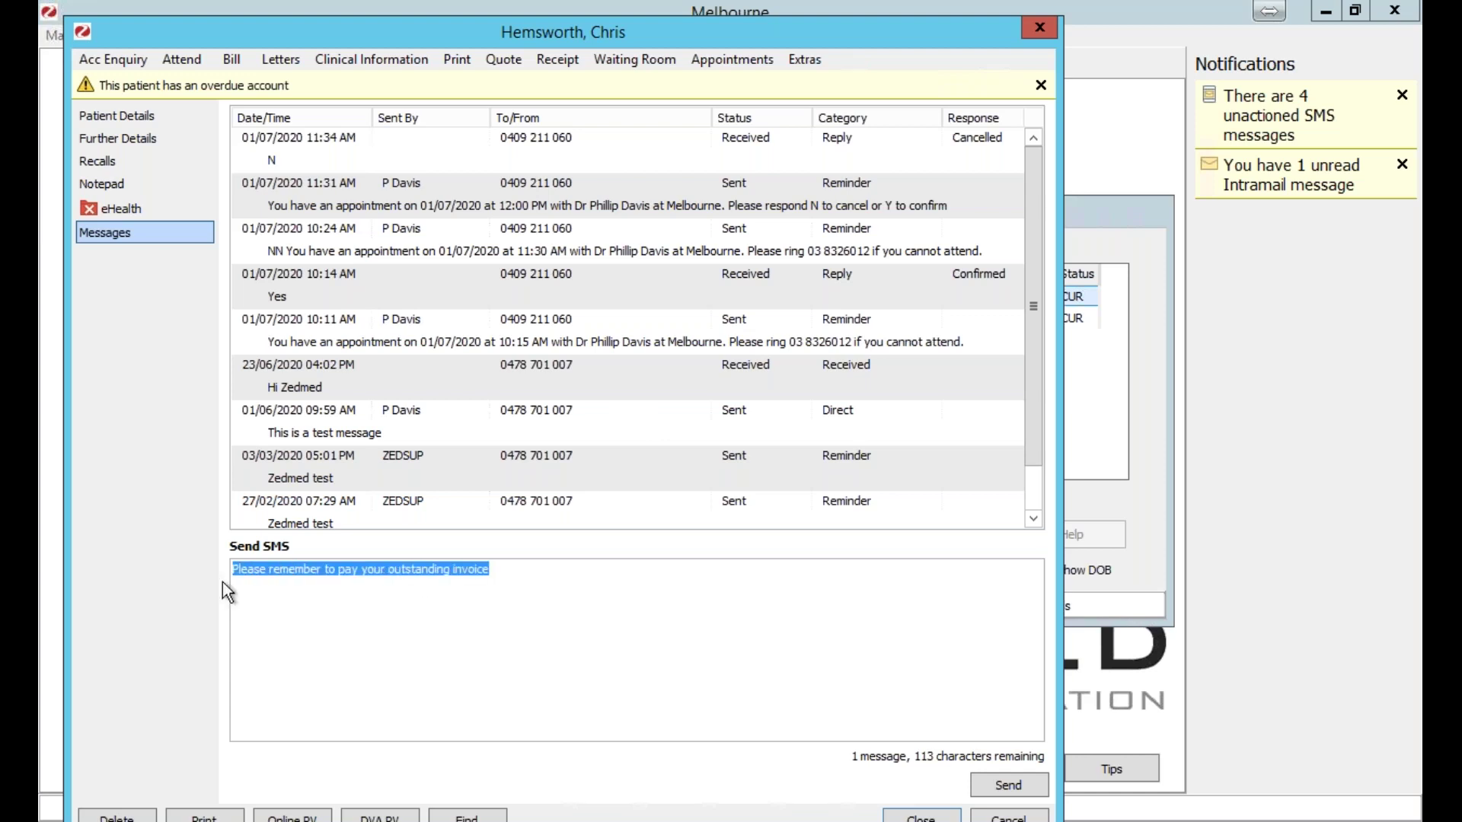
key("BackSpace")
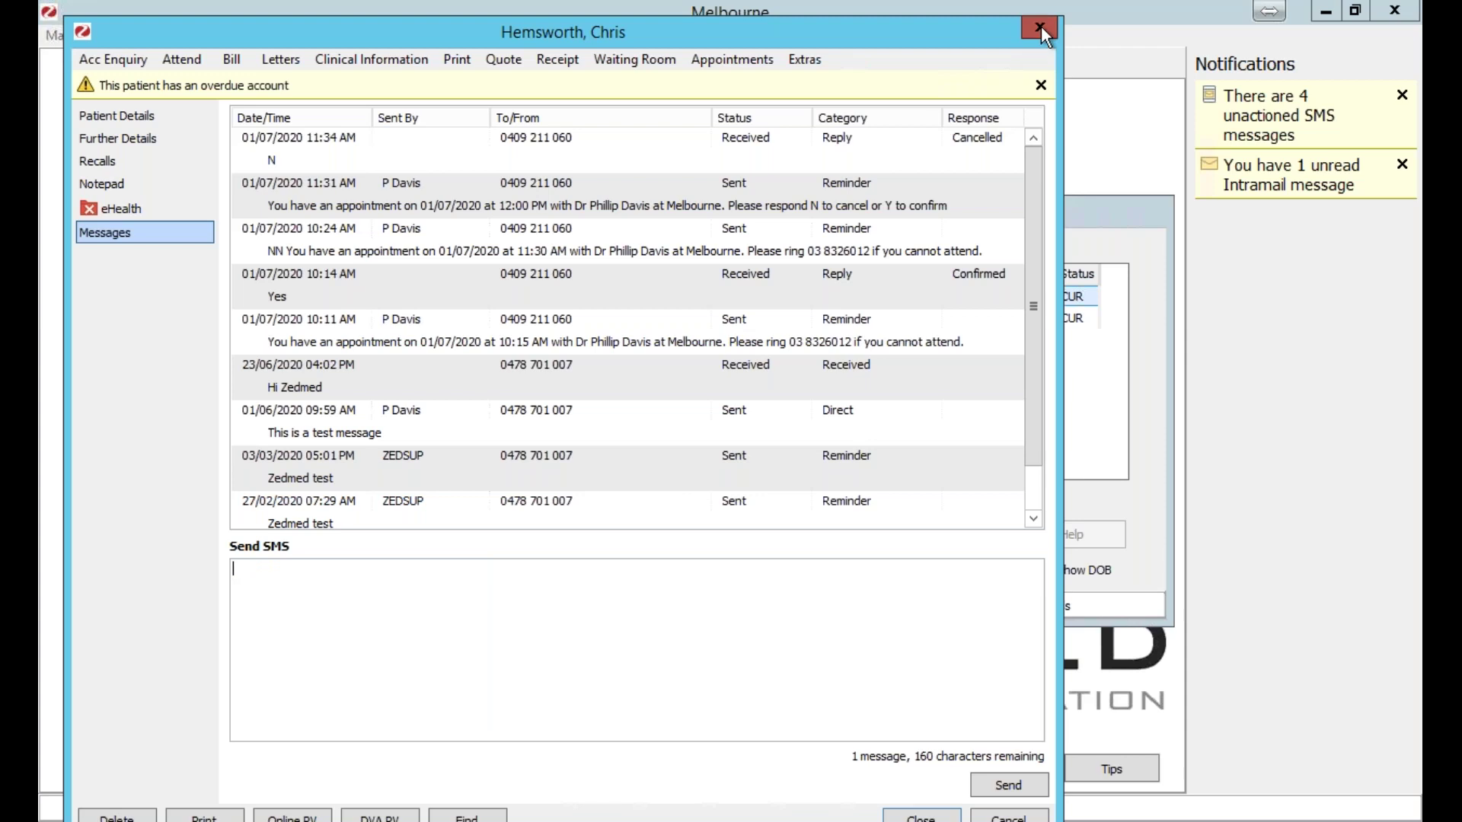
left_click(1040, 26)
key("Escape")
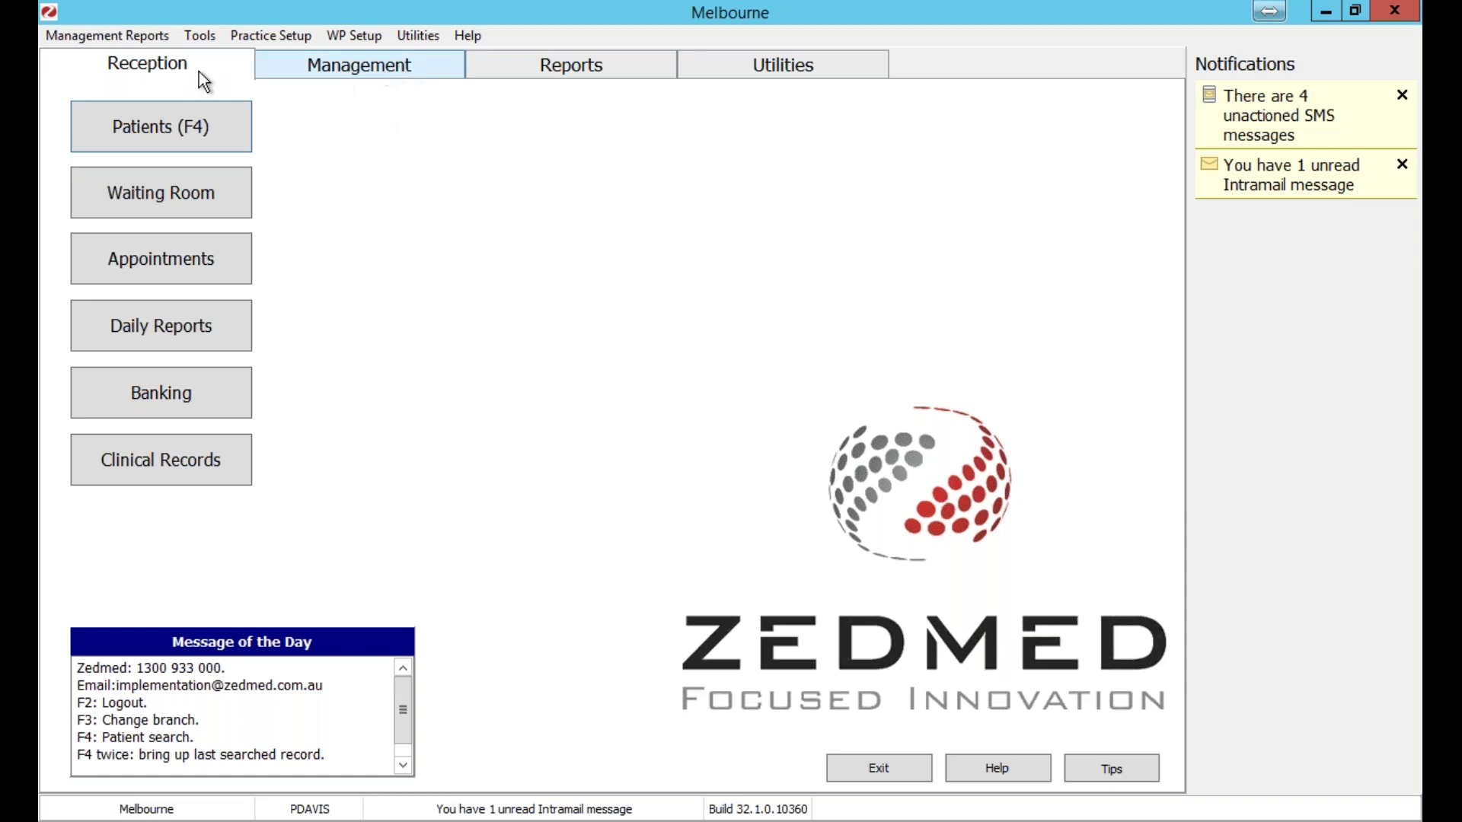
Open the SMS Message Manager from the Management screen.
left_click(384, 68)
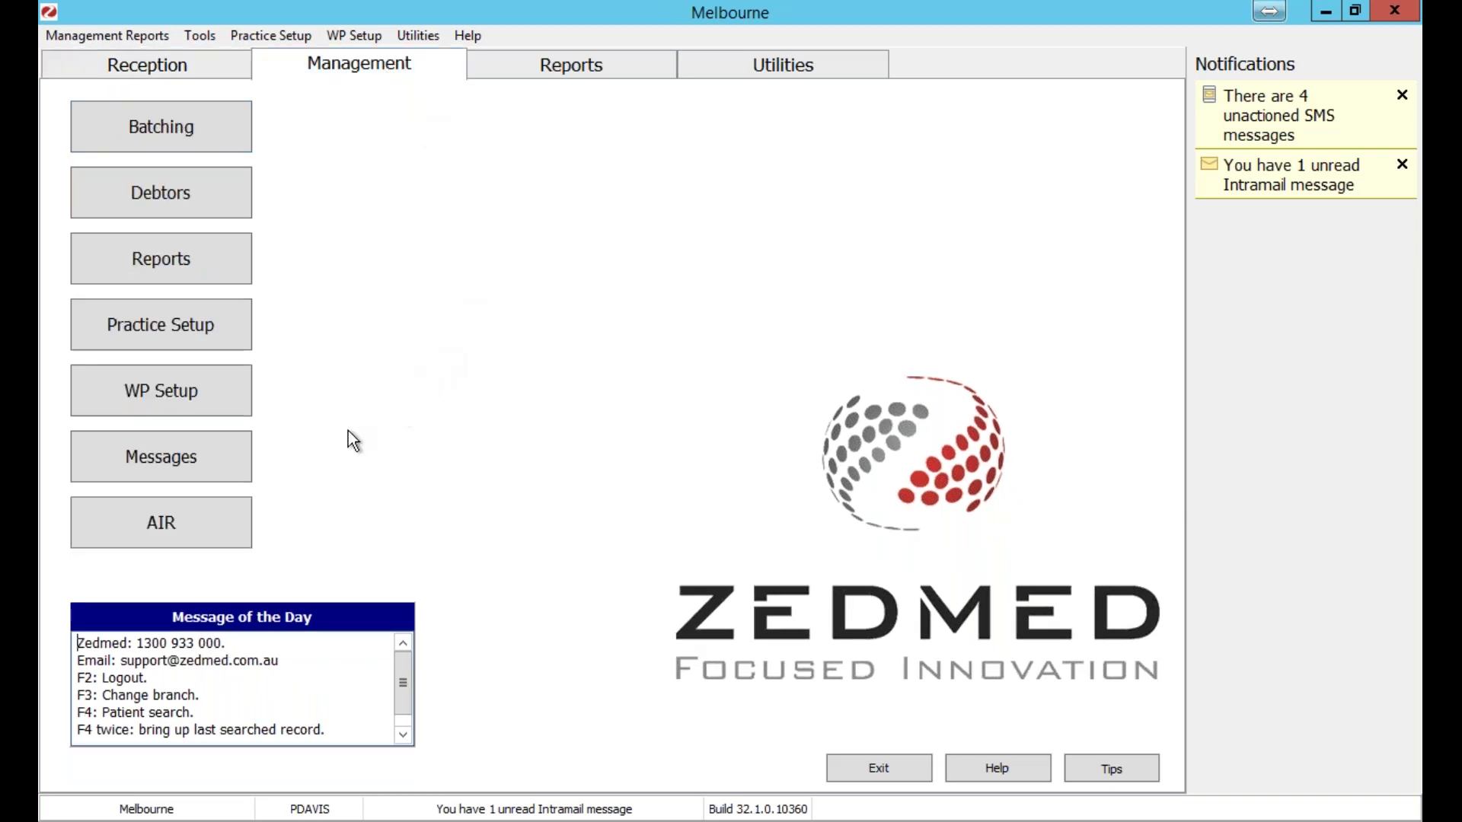
left_click(249, 466)
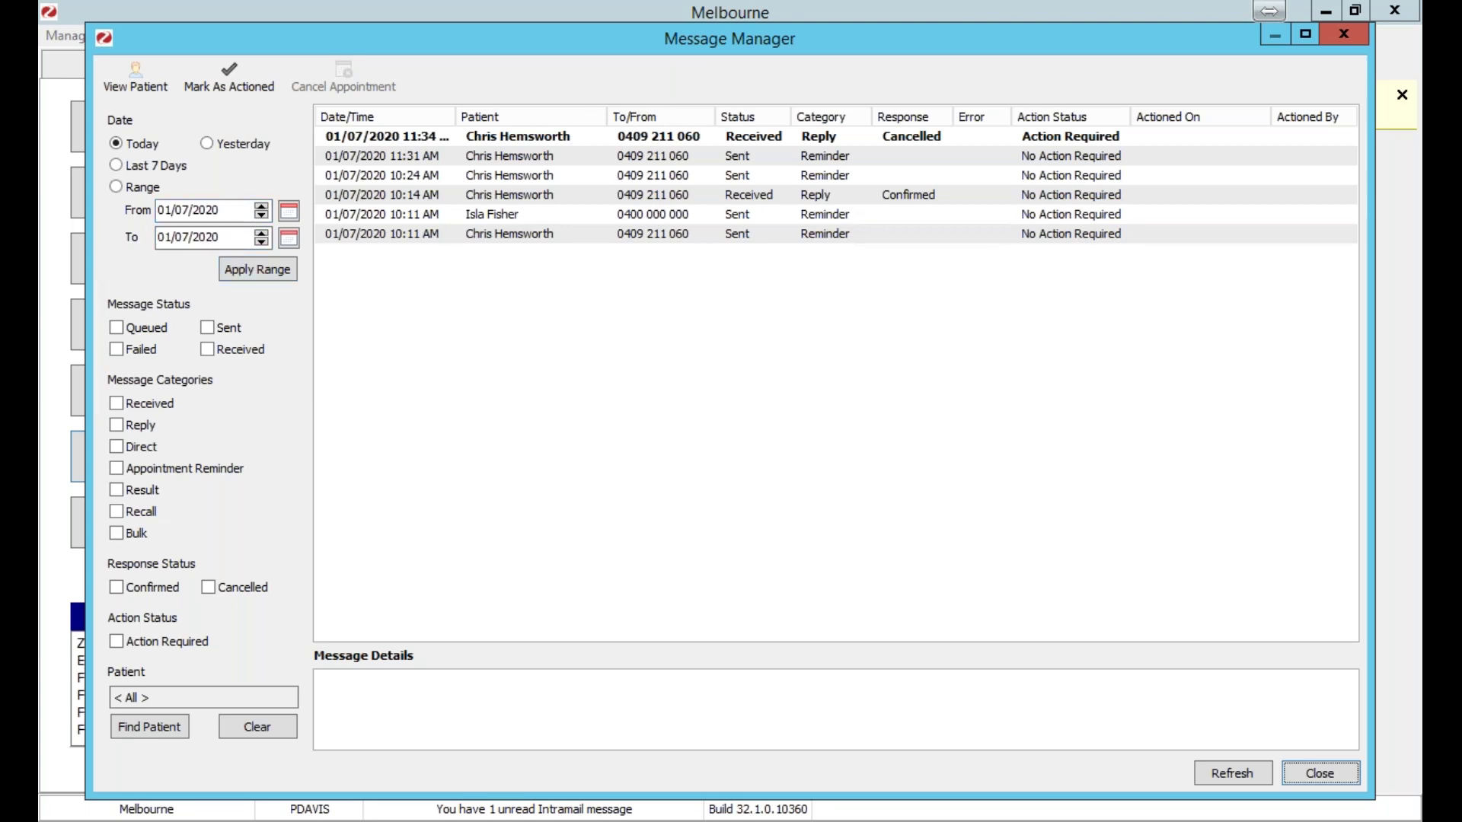
Set the start month to 01 and apply the 01/01/2020–01/07/2020 range.
left_click(187, 211)
type("01")
left_click(254, 271)
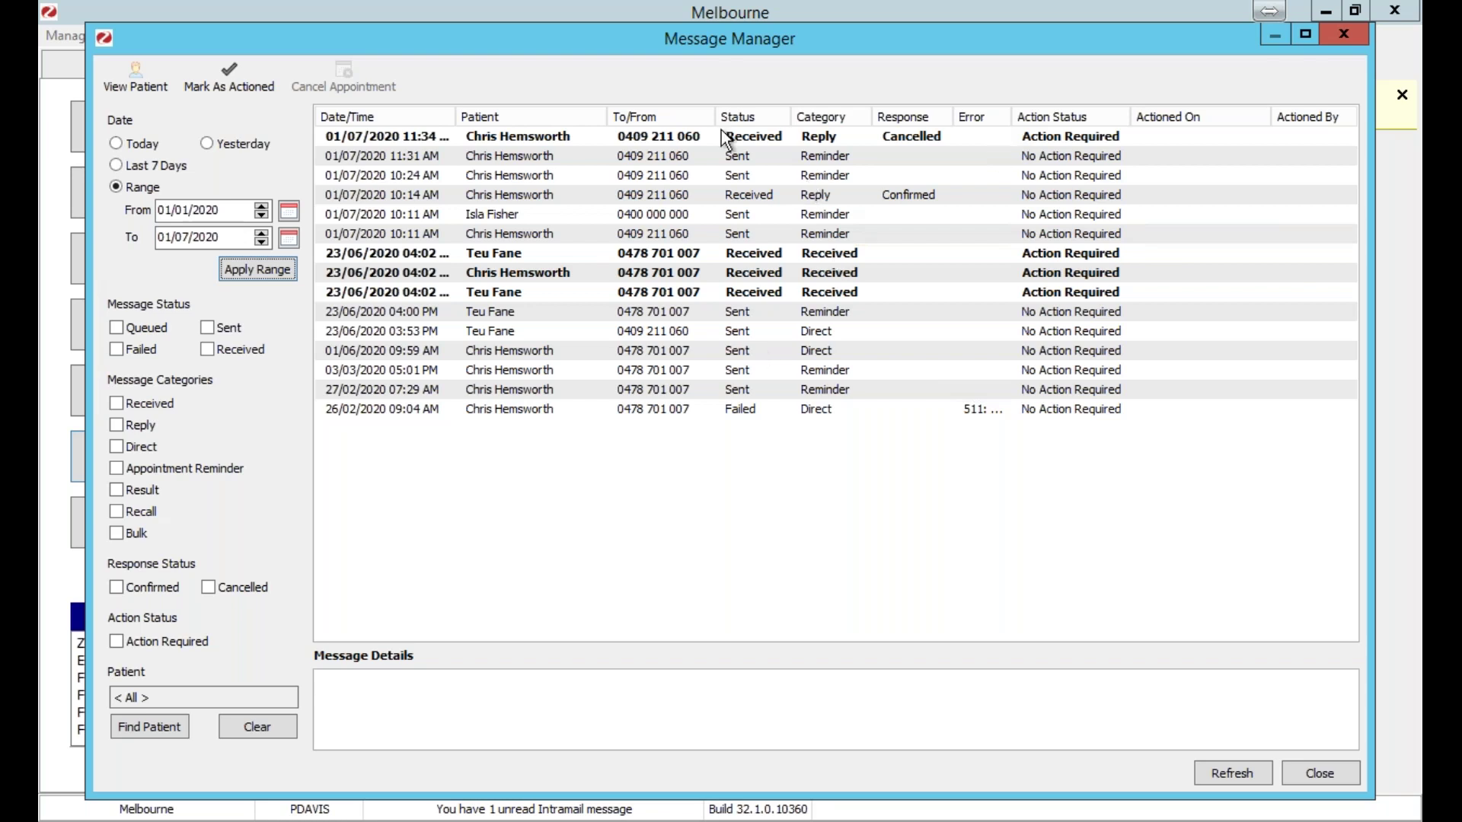
left_click(887, 139)
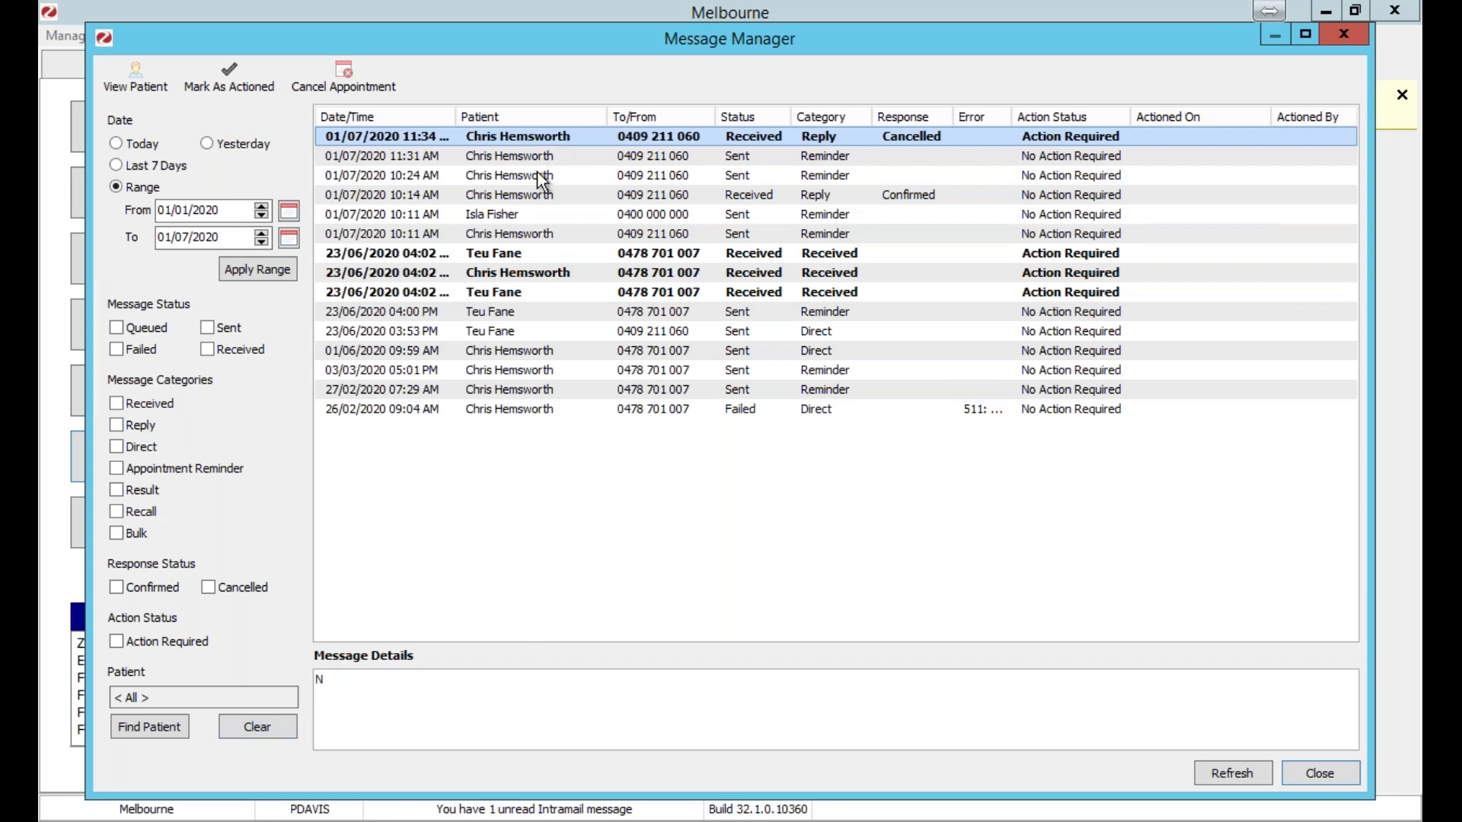
left_click(544, 201)
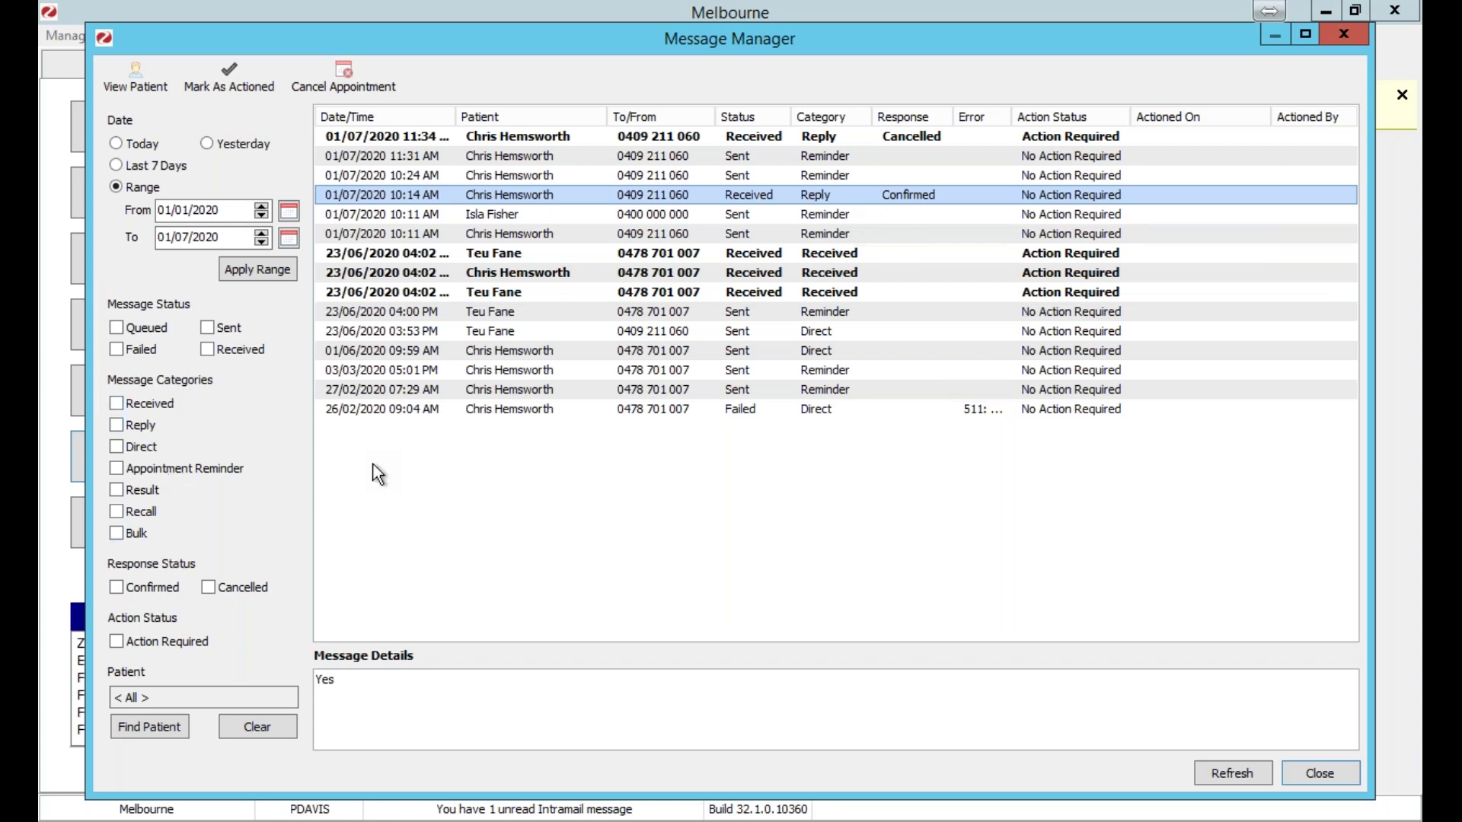
left_click(1345, 35)
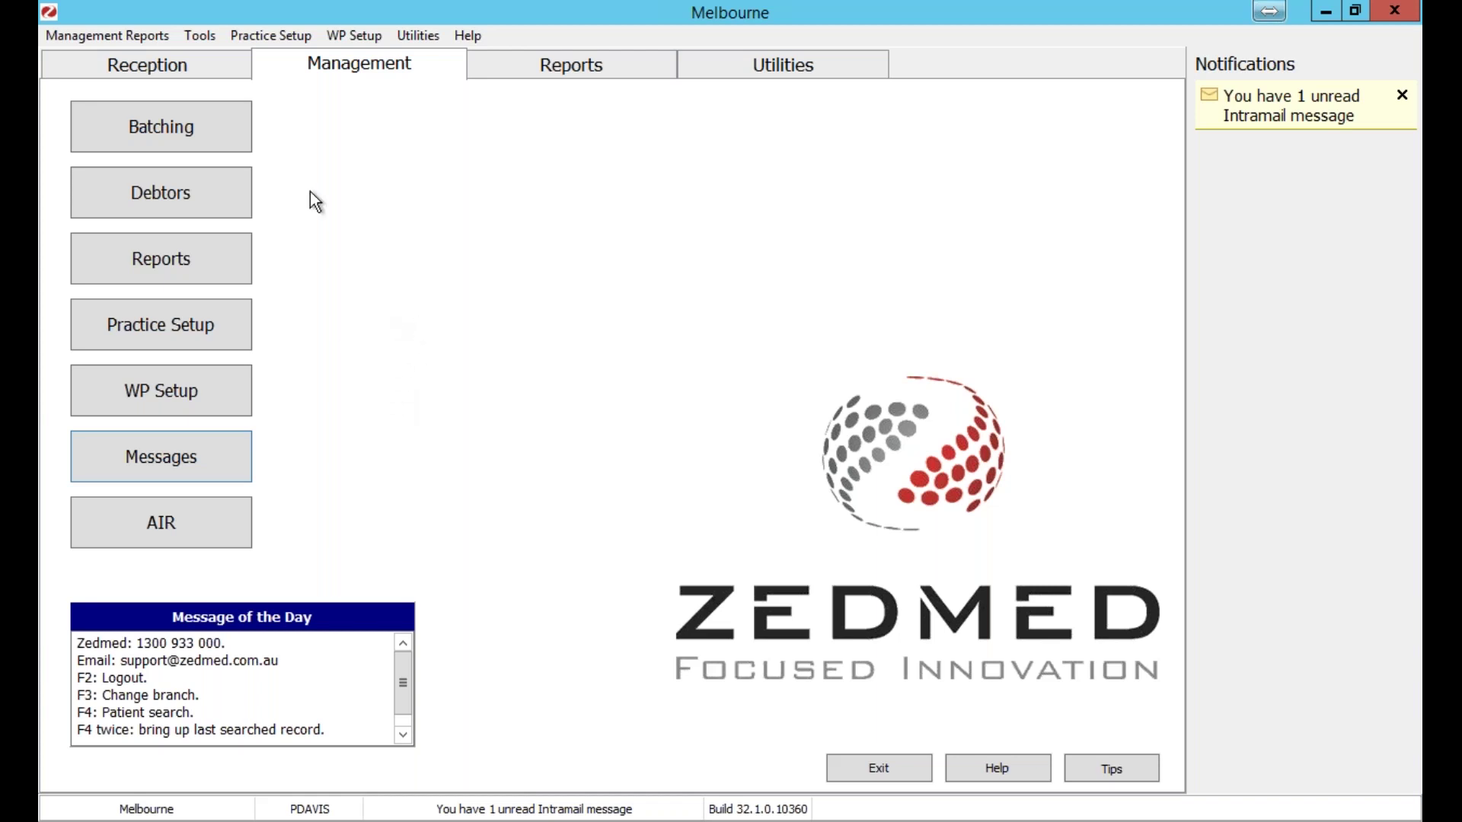
Go back to Reception and open the Appointments report from Daily Reports.
left_click(175, 64)
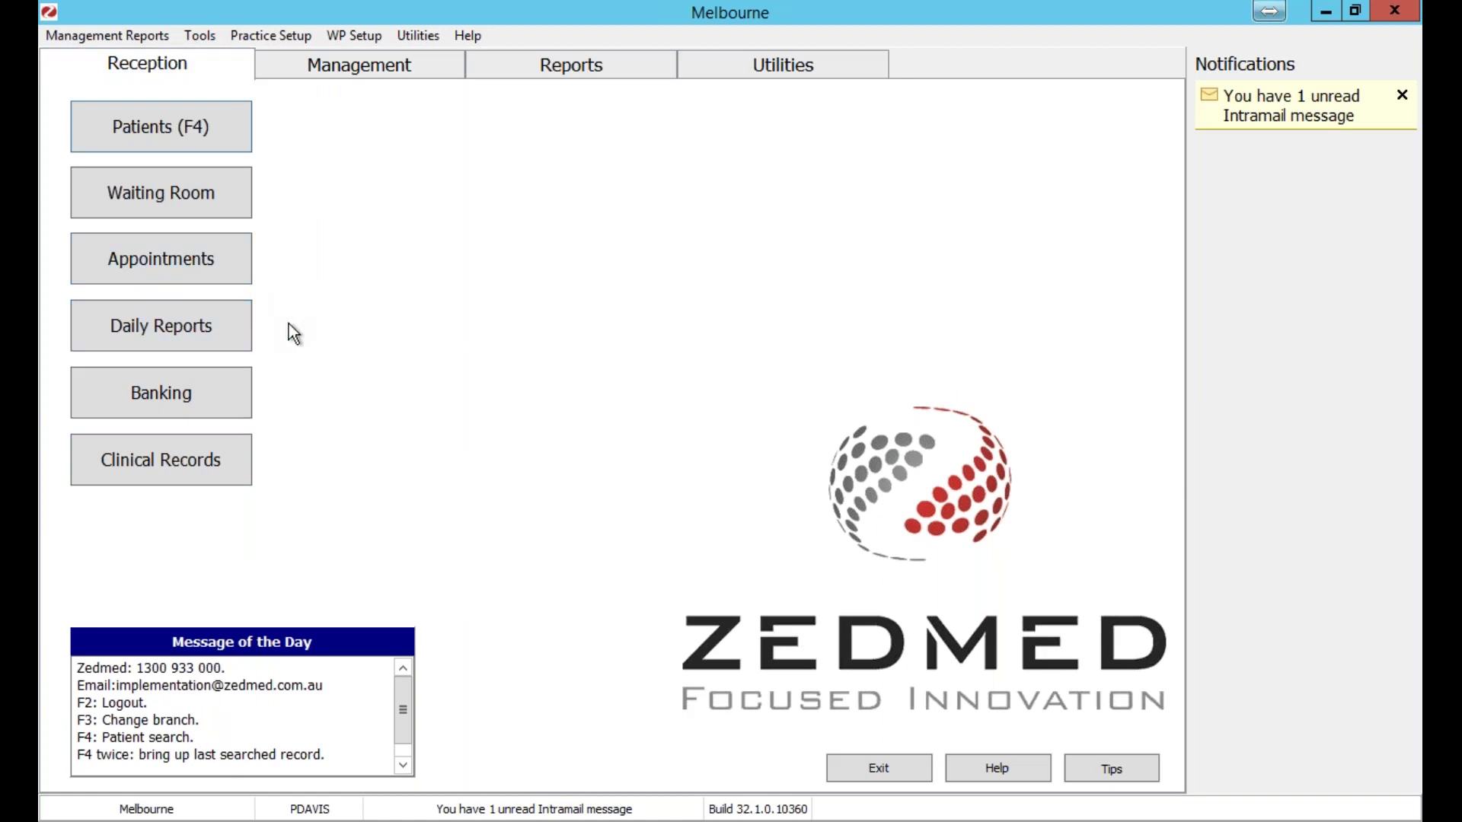
left_click(217, 326)
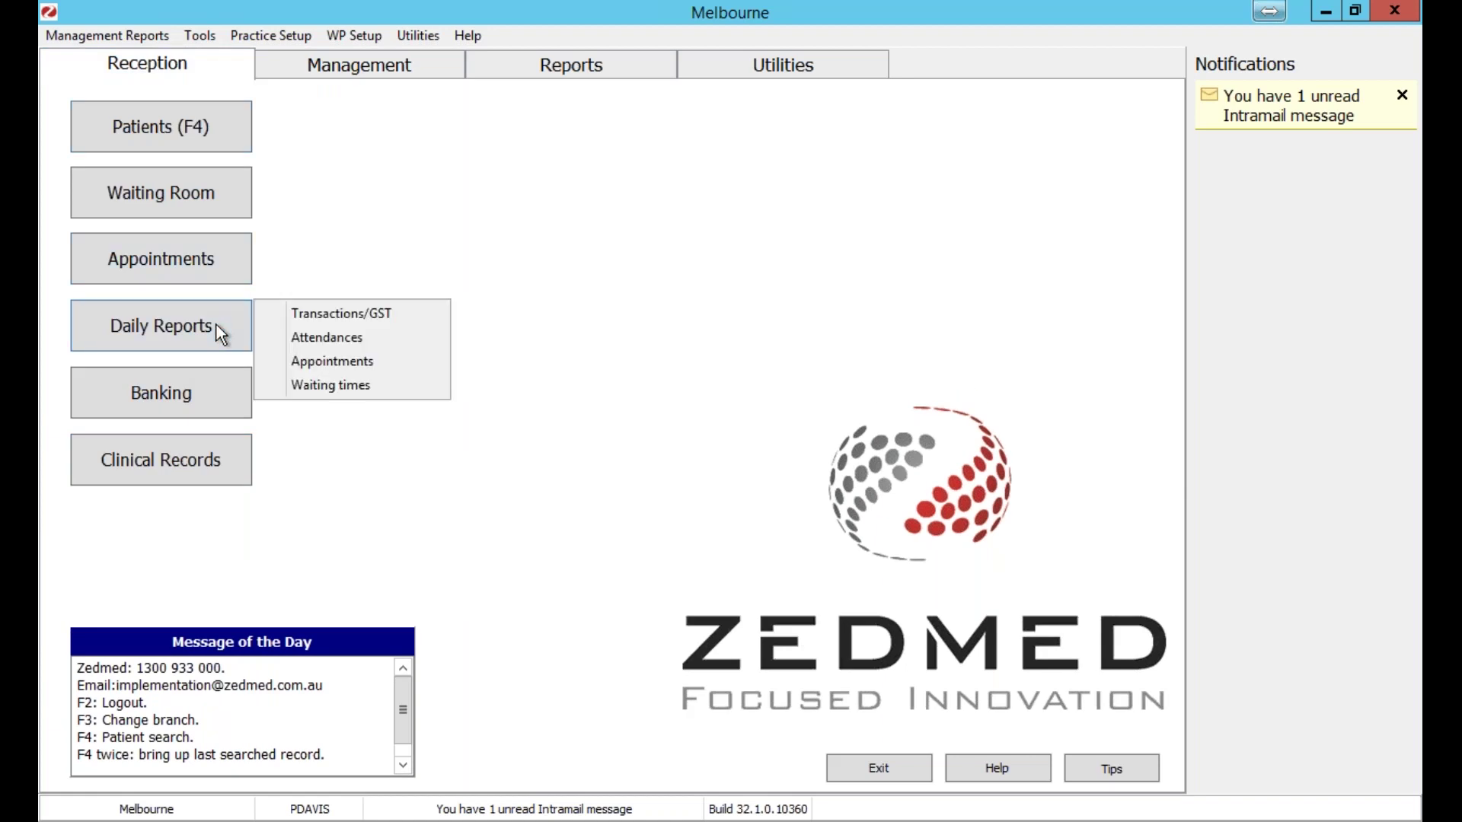
left_click(379, 361)
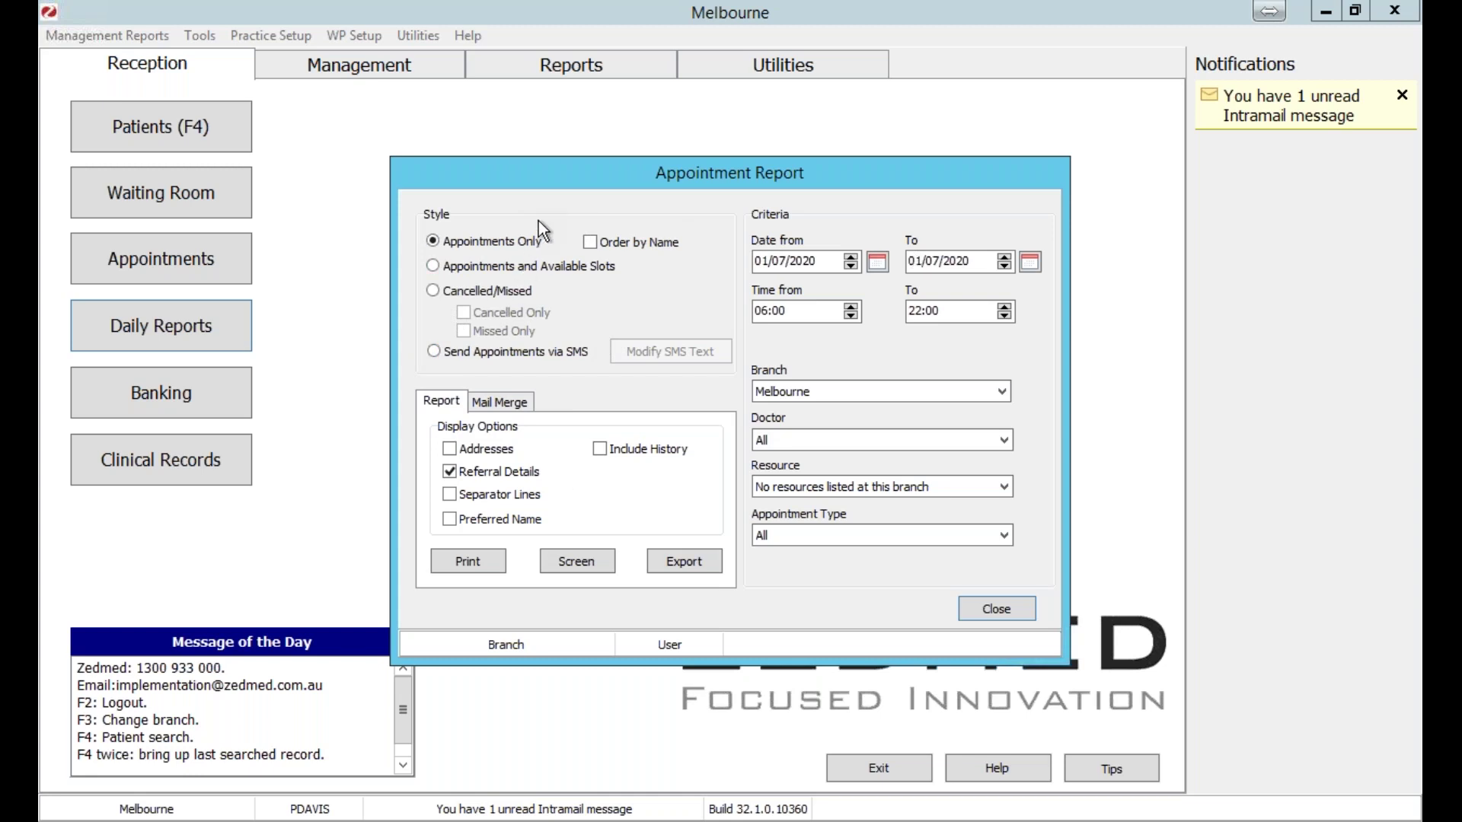
Pick the Send Appointments via SMS style and cancel out of the SMS wording editor unchanged.
left_click(487, 360)
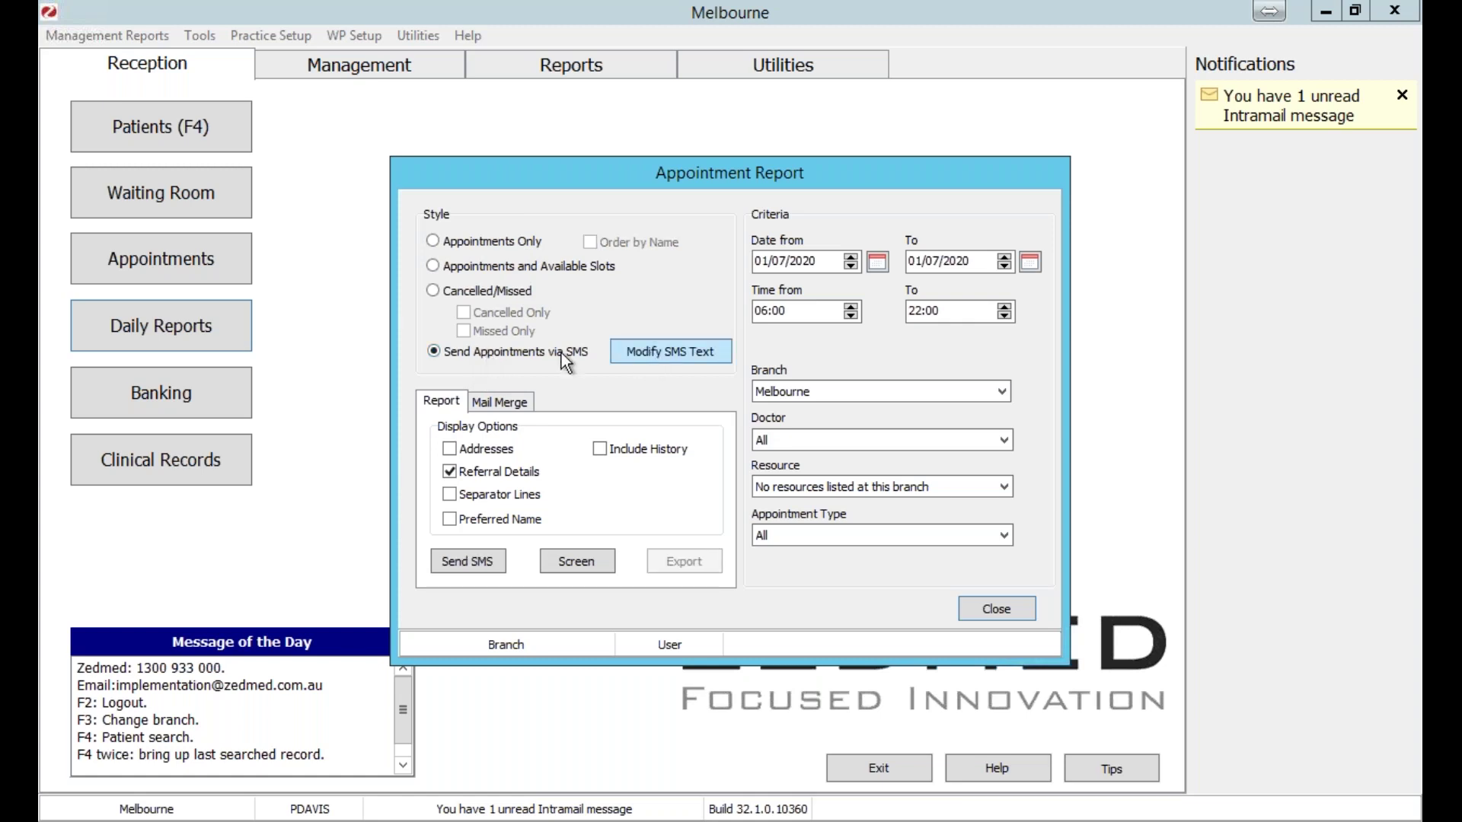
left_click(665, 354)
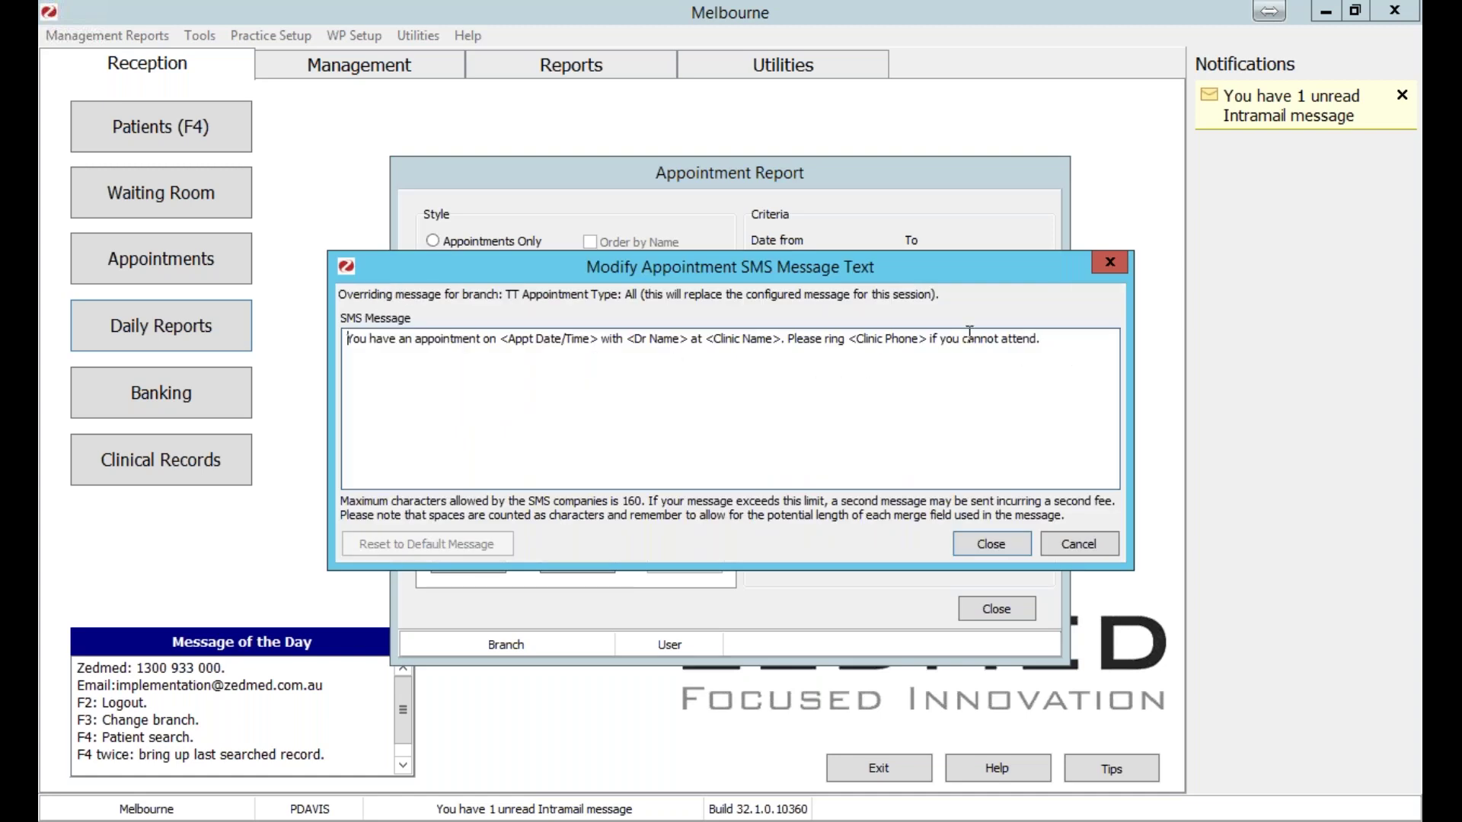
left_click_drag(887, 267, 802, 184)
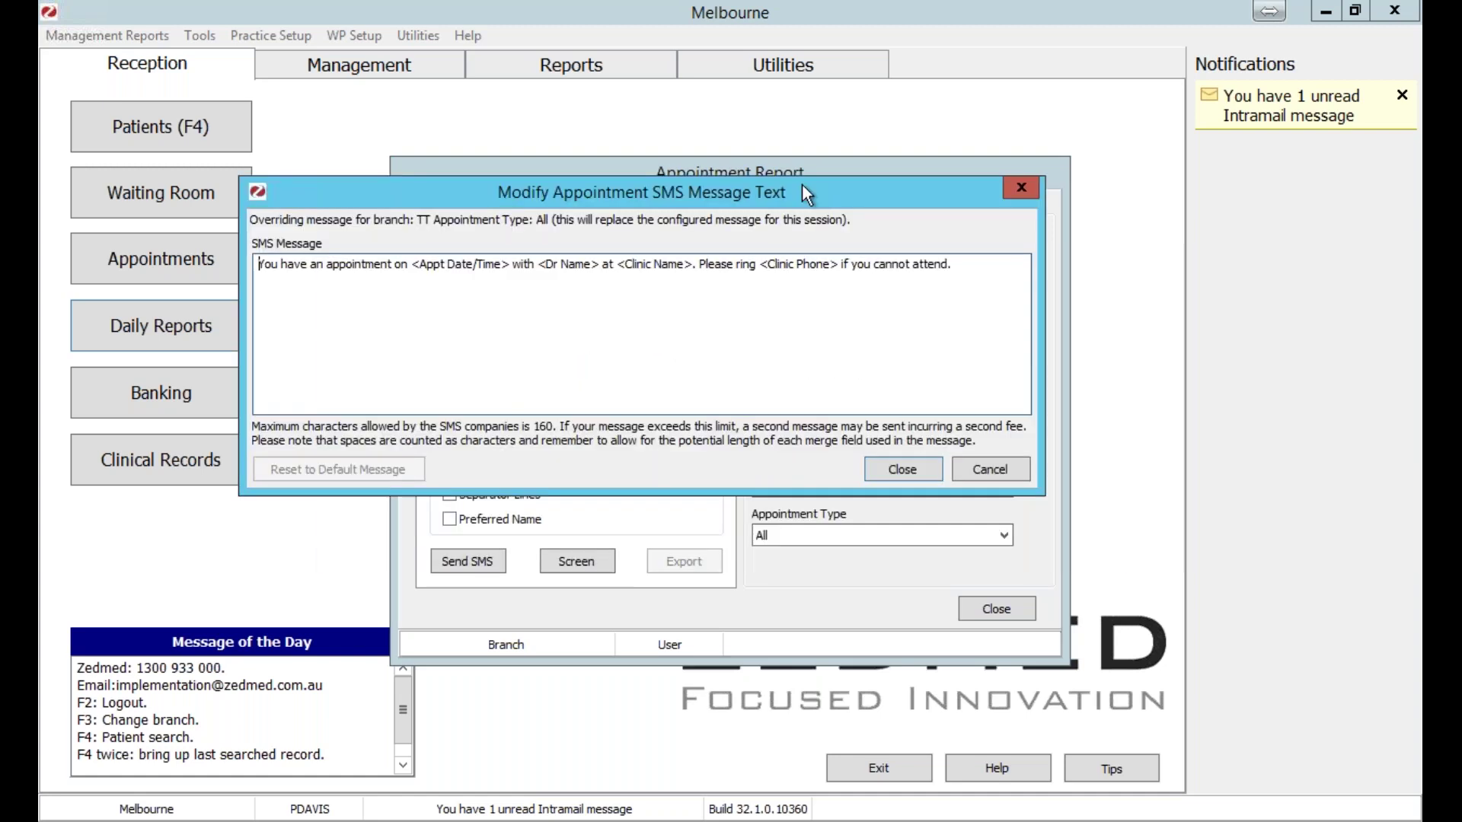
left_click(994, 472)
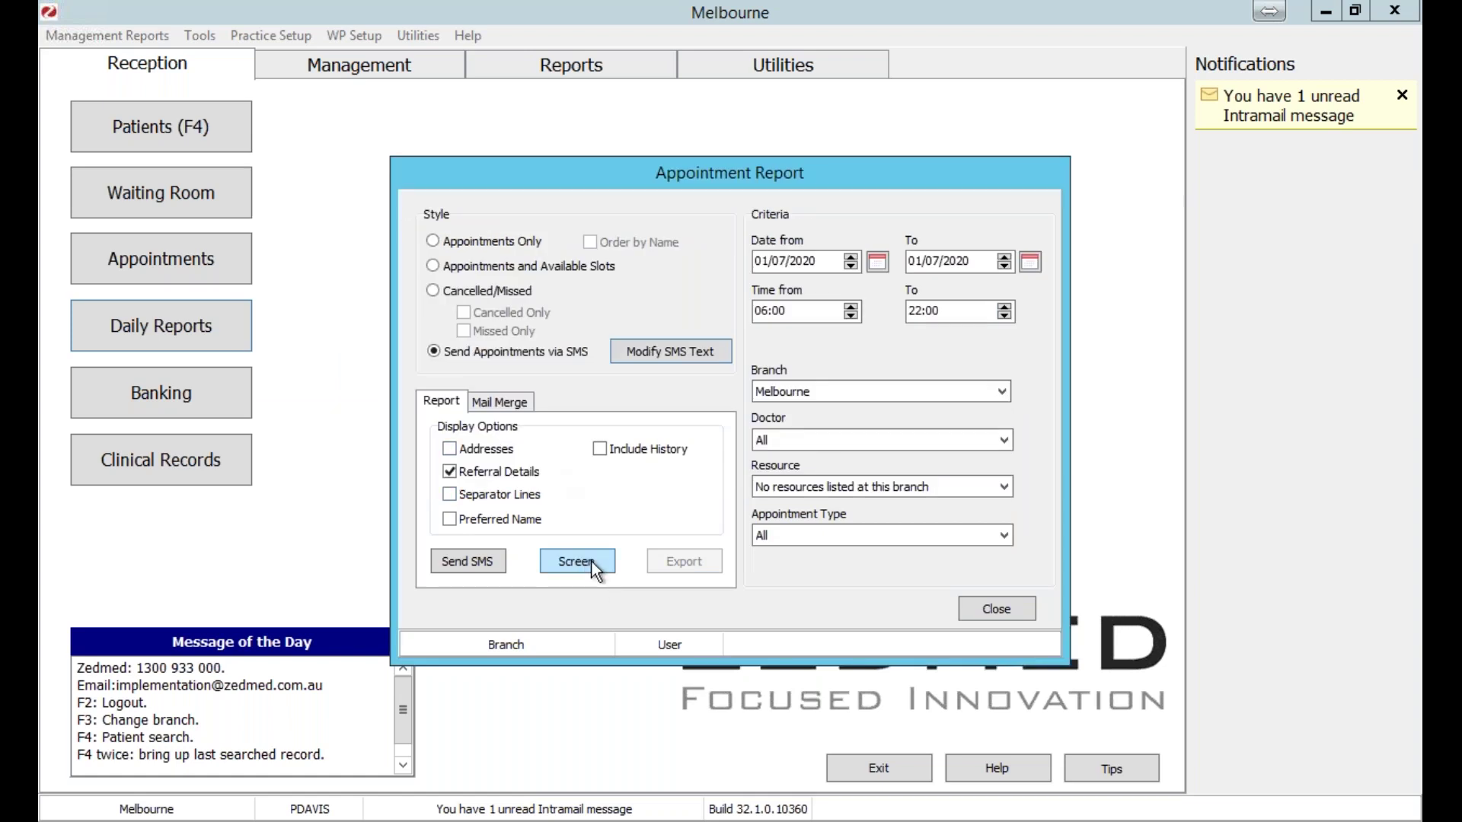
left_click_drag(693, 160, 633, 150)
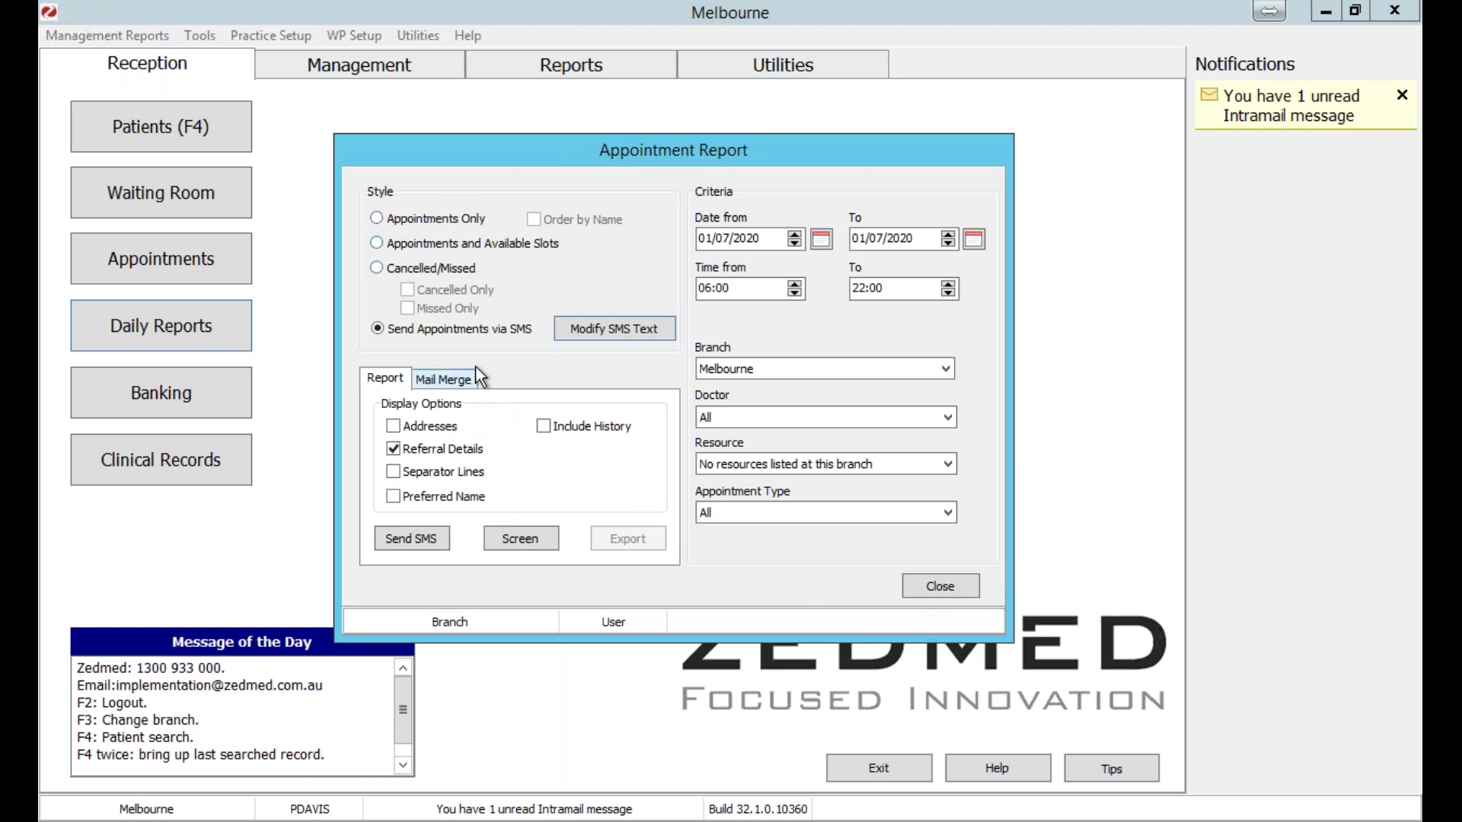
Preview the Appointments Only listing for 1 Jul 2020 on screen, then close the report.
left_click(410, 217)
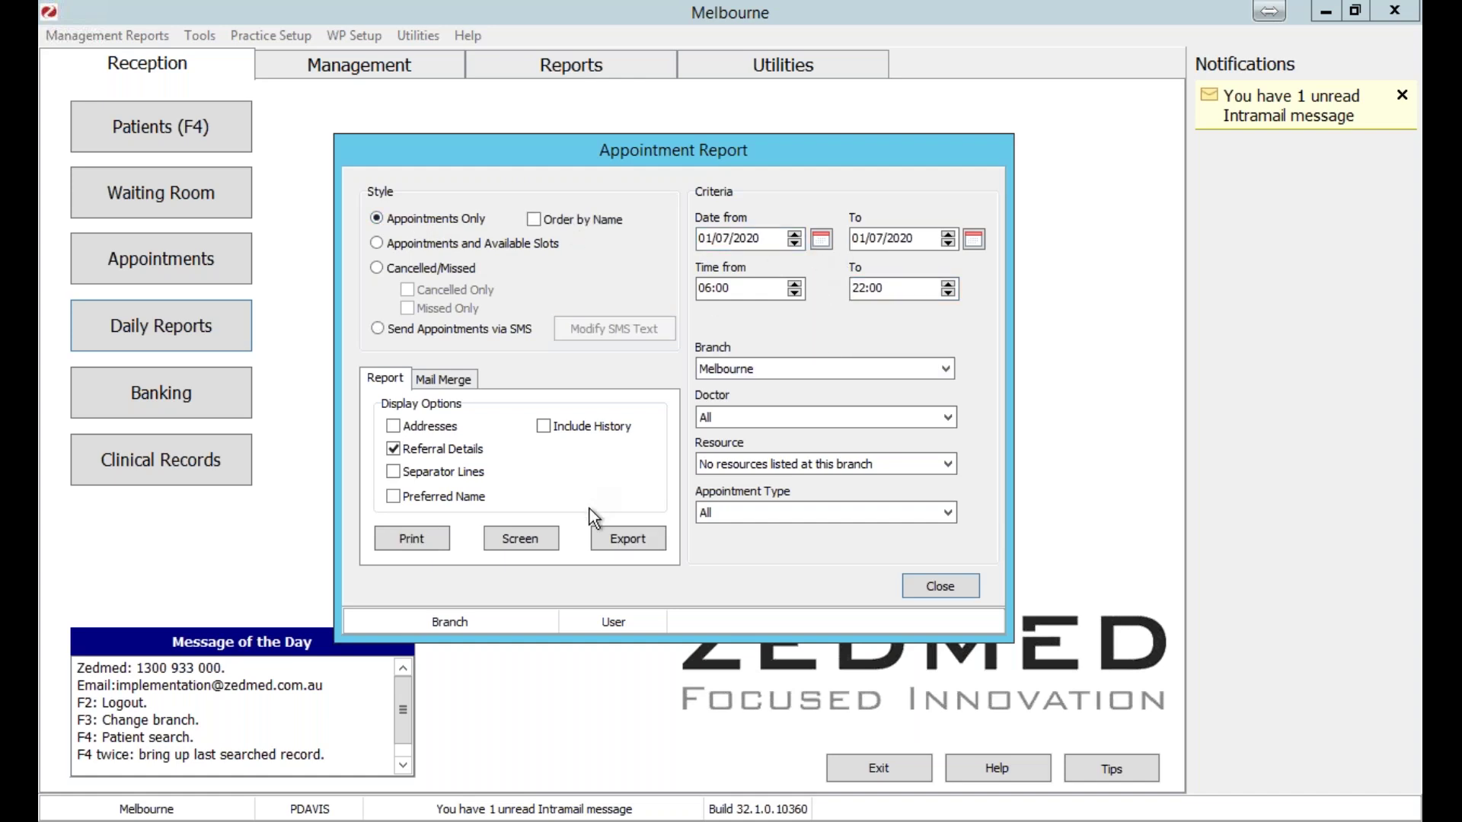
left_click(537, 549)
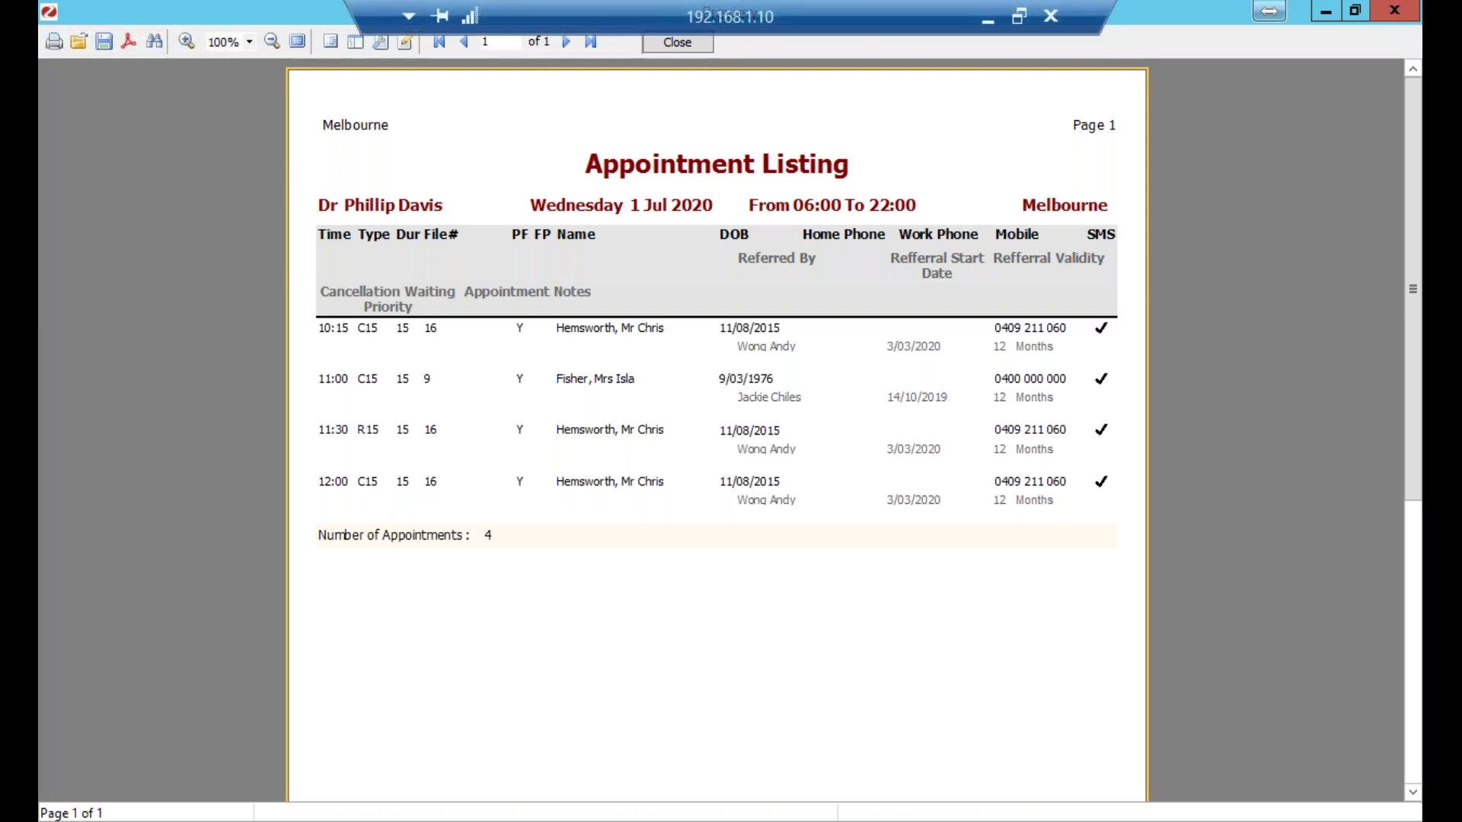
key("Escape")
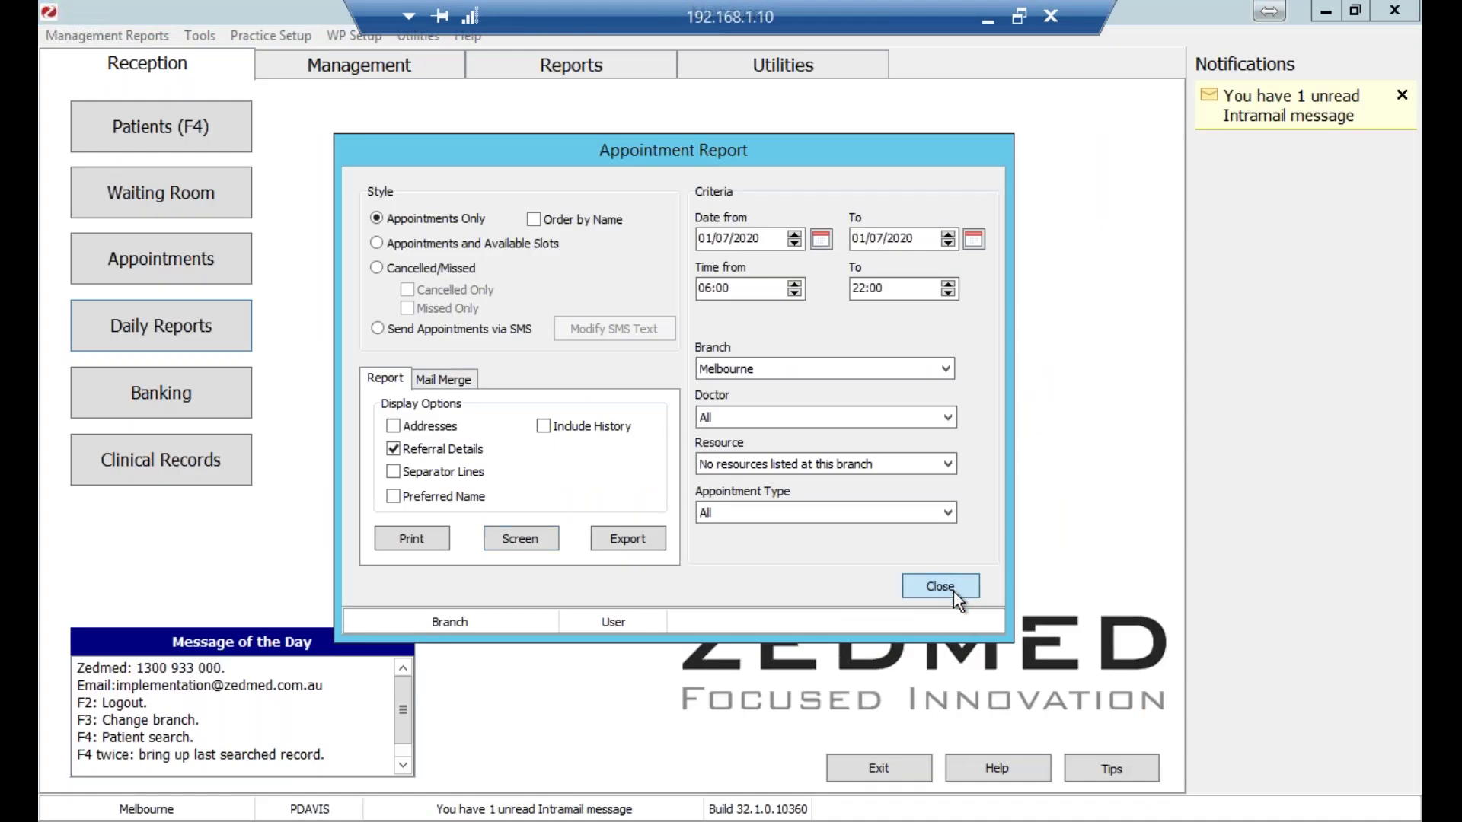
left_click(941, 587)
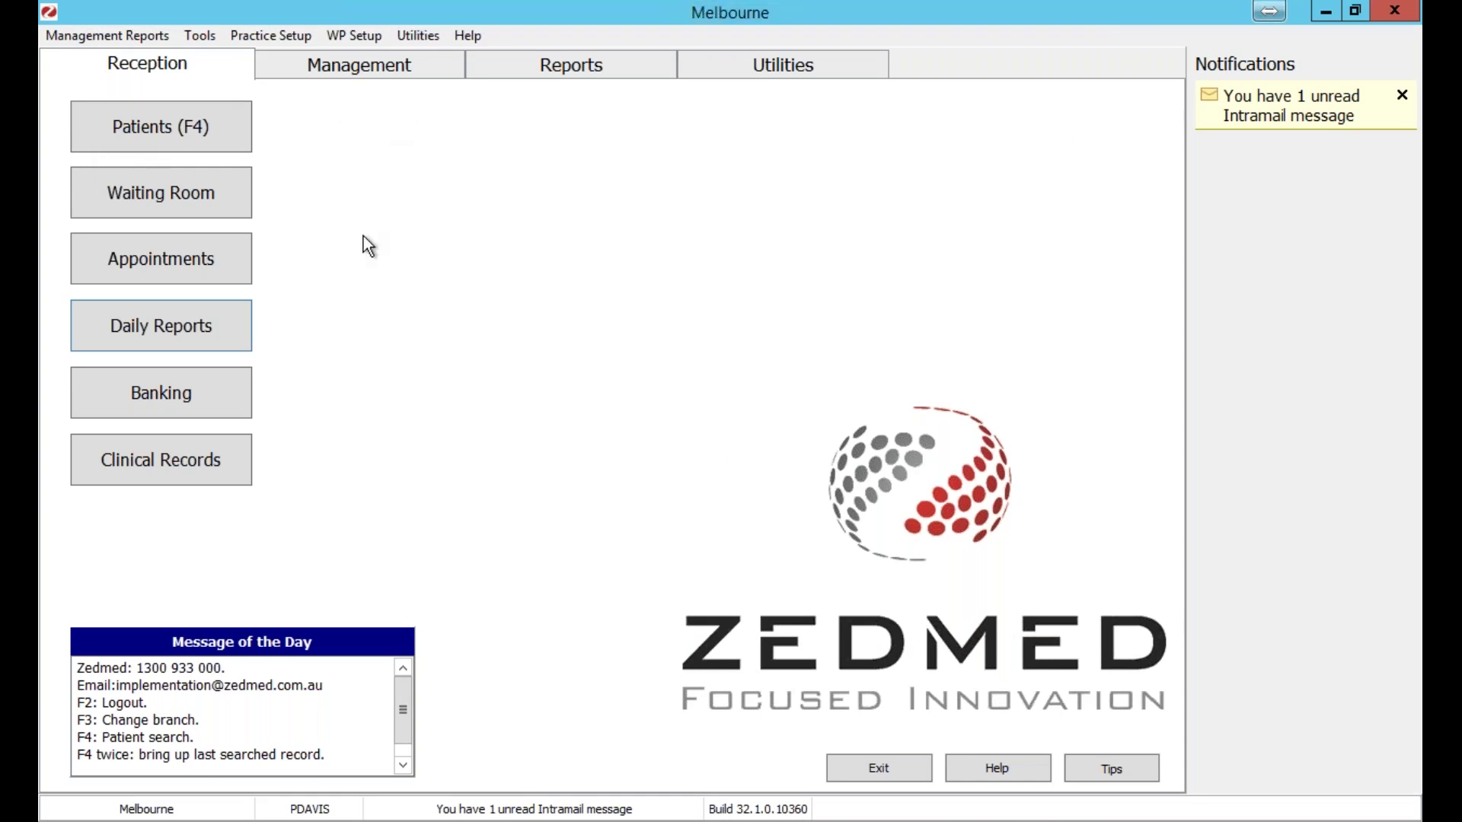
Open the appointment book in Full Day view for 1/07/2020, zoomed in on the 10:15–12:15 bookings.
left_click(179, 266)
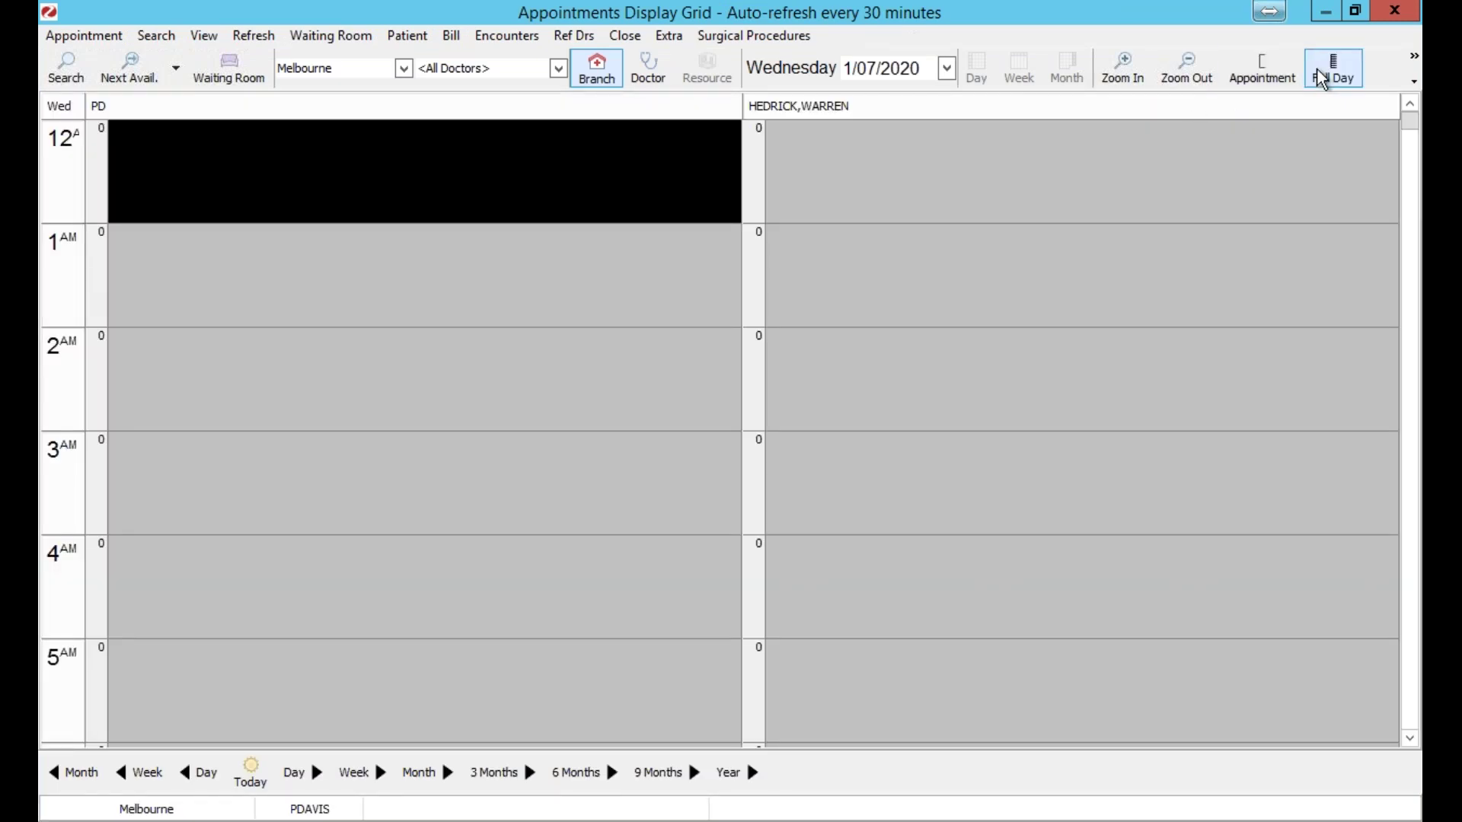
left_click(1329, 68)
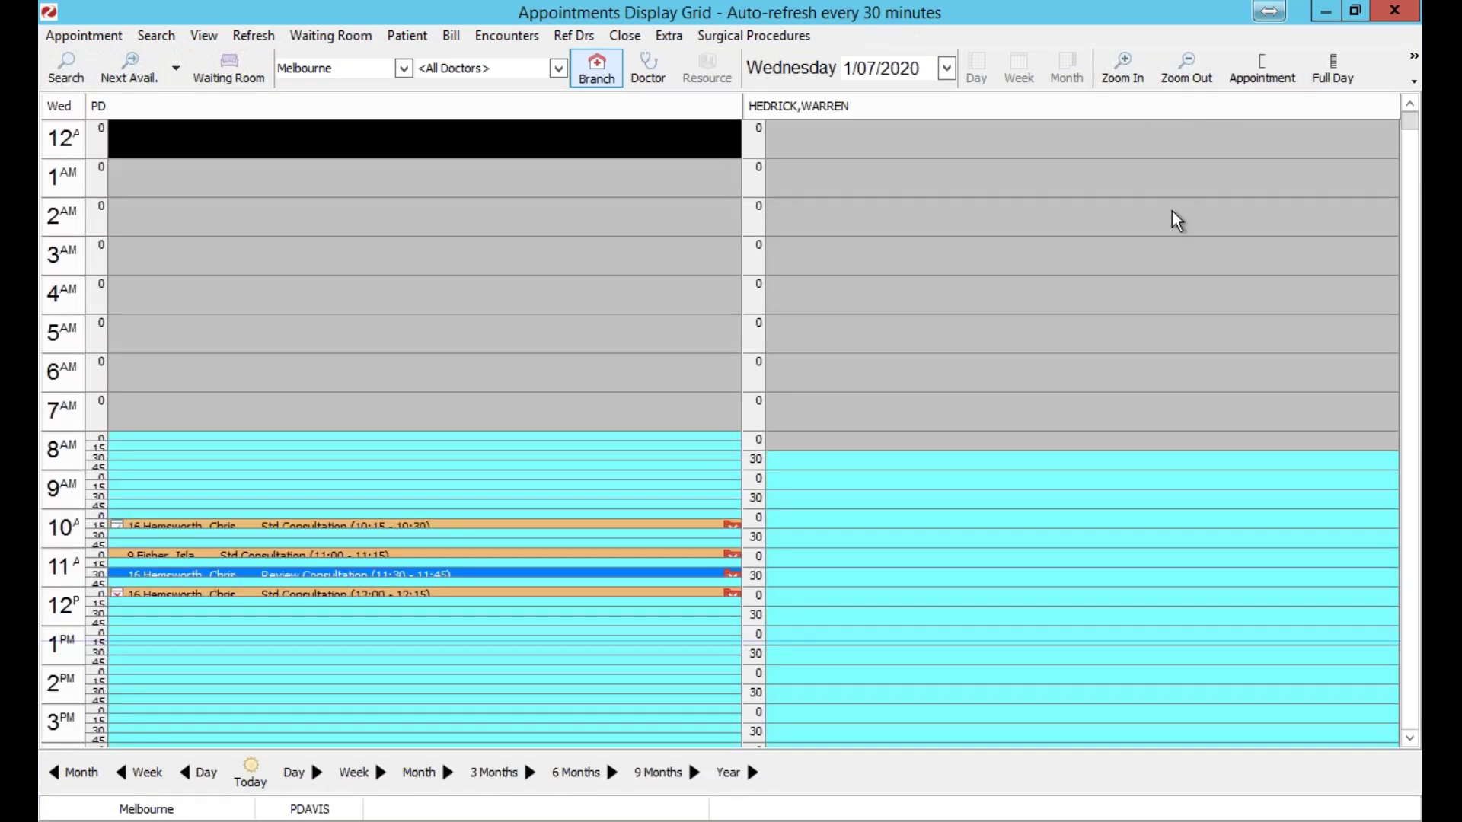
left_click(1123, 67)
left_click(1123, 67)
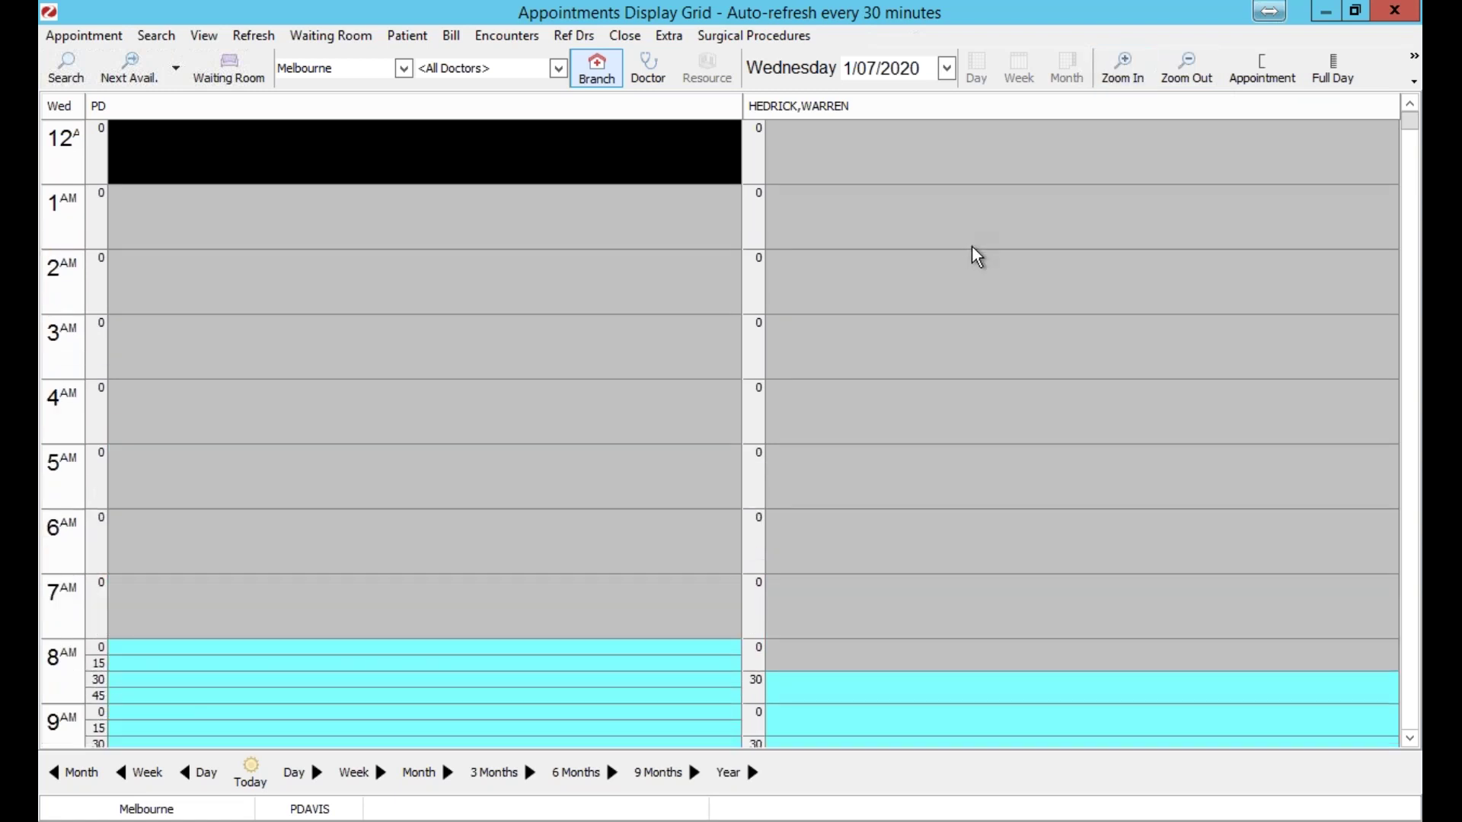
left_click_drag(1410, 120, 1416, 193)
left_click(1417, 193)
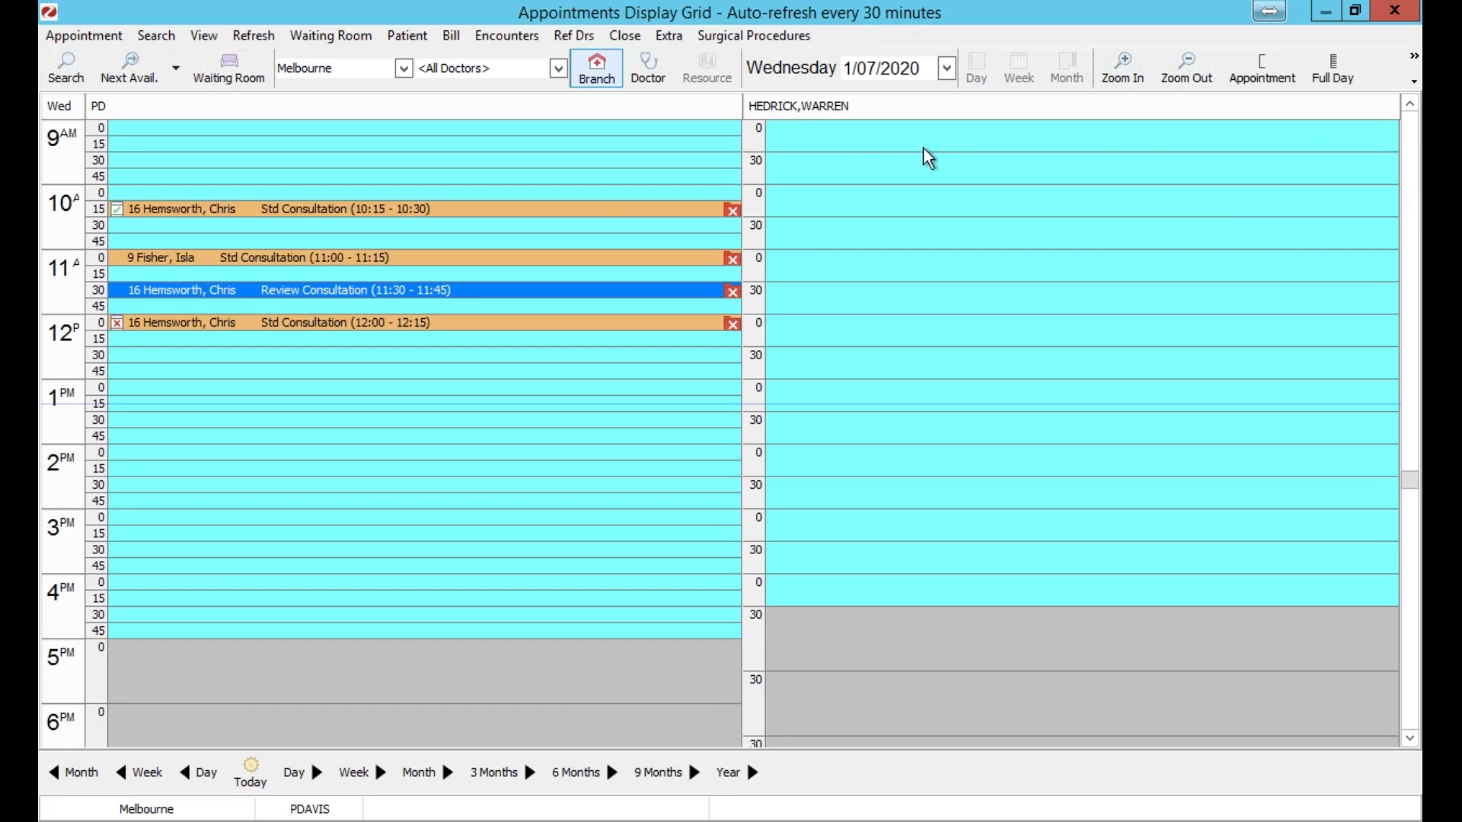
left_click(1138, 76)
left_click(1124, 69)
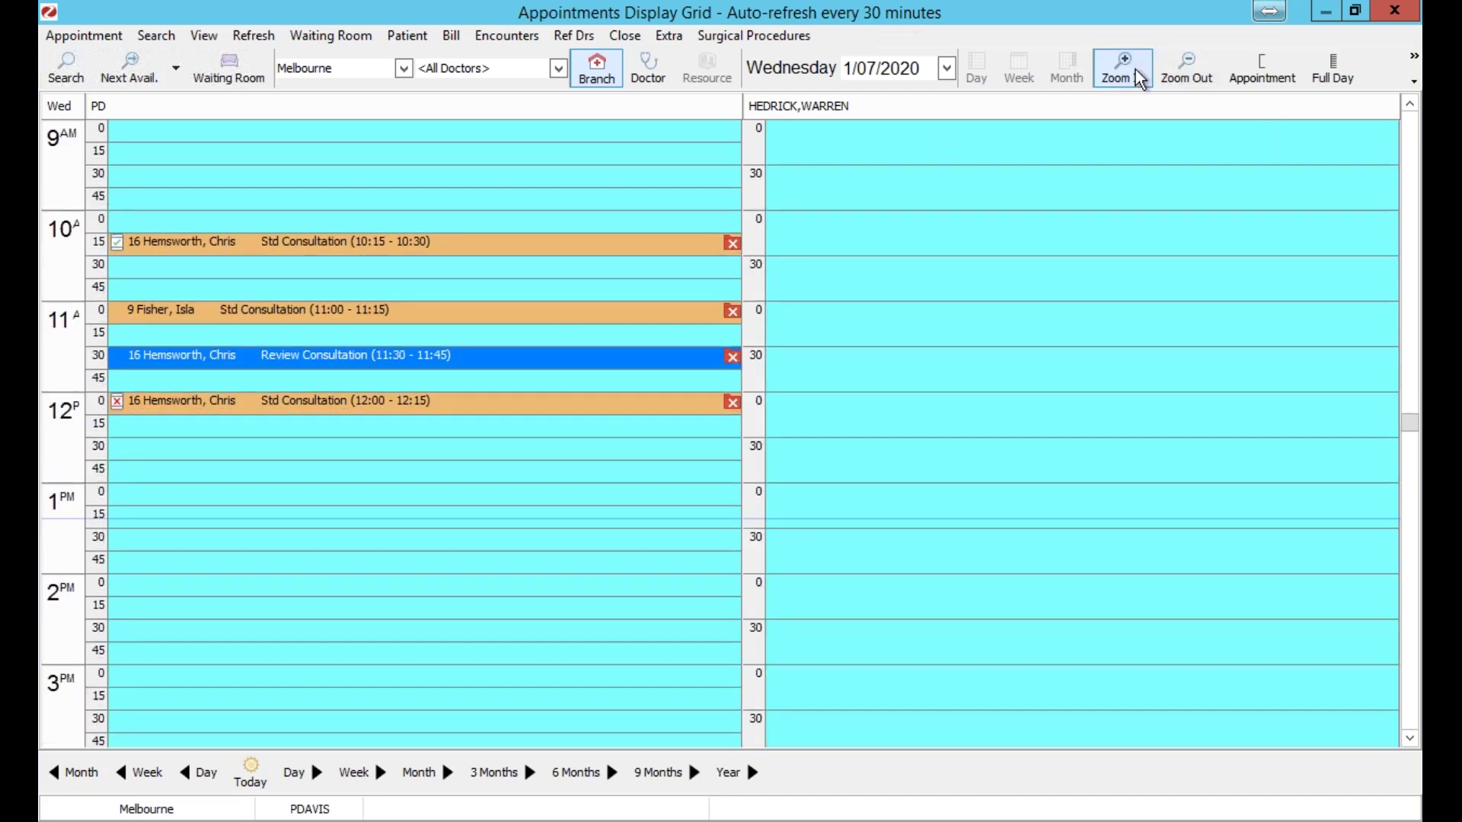
left_click(1124, 69)
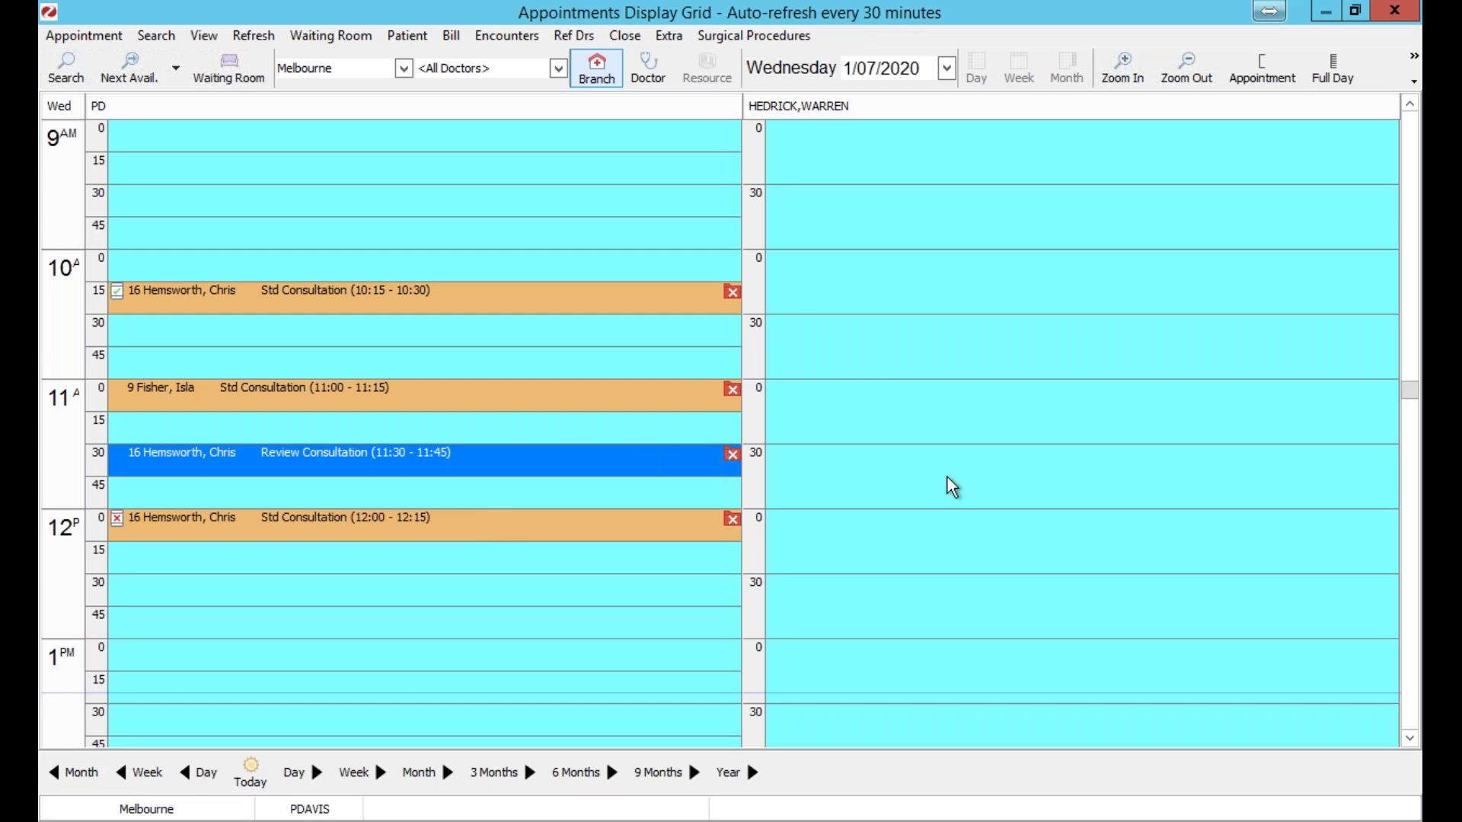
Close the appointment book and open Messages from the Management screen.
left_click(1406, 16)
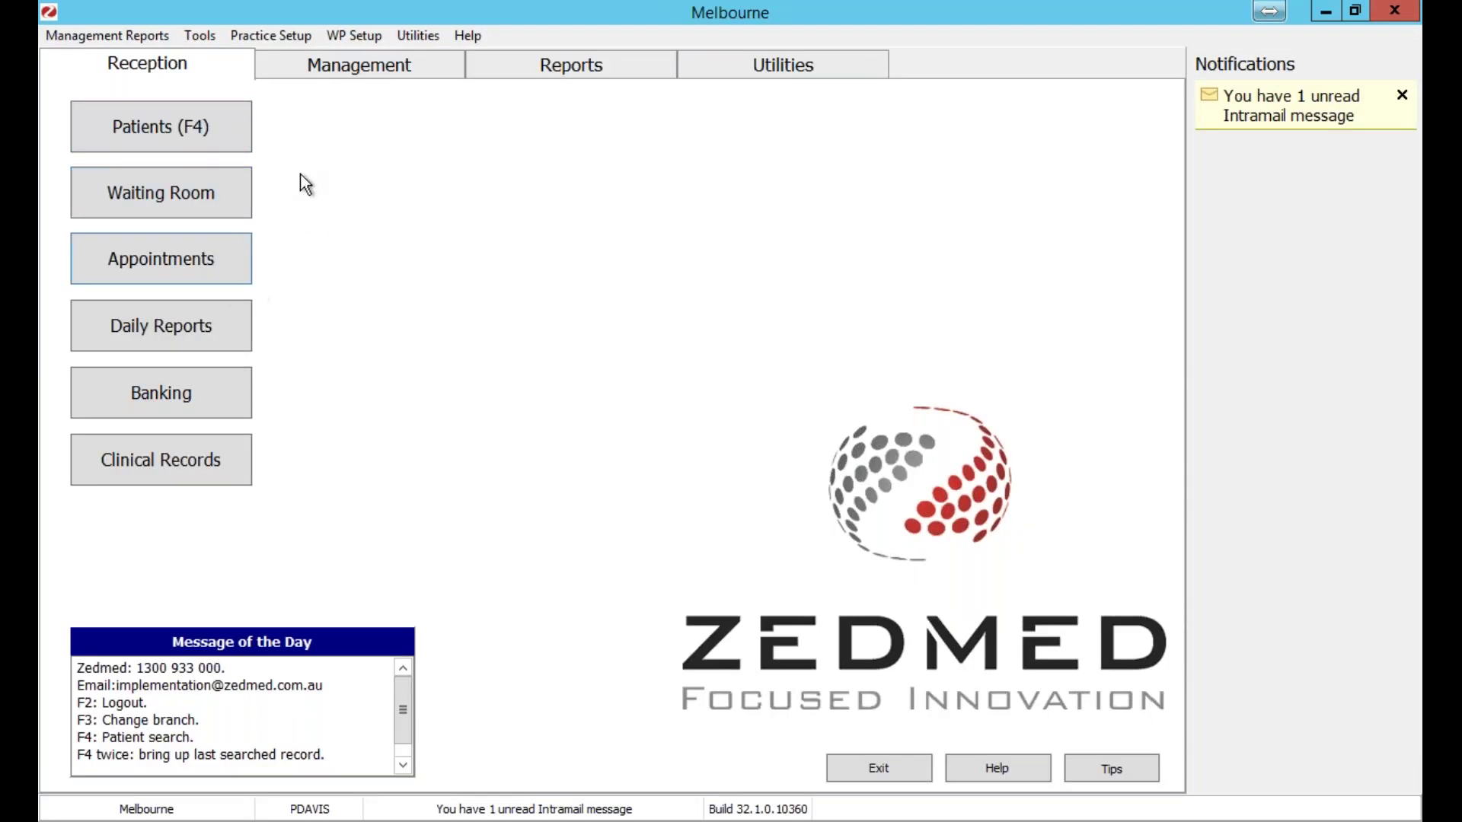
left_click(331, 74)
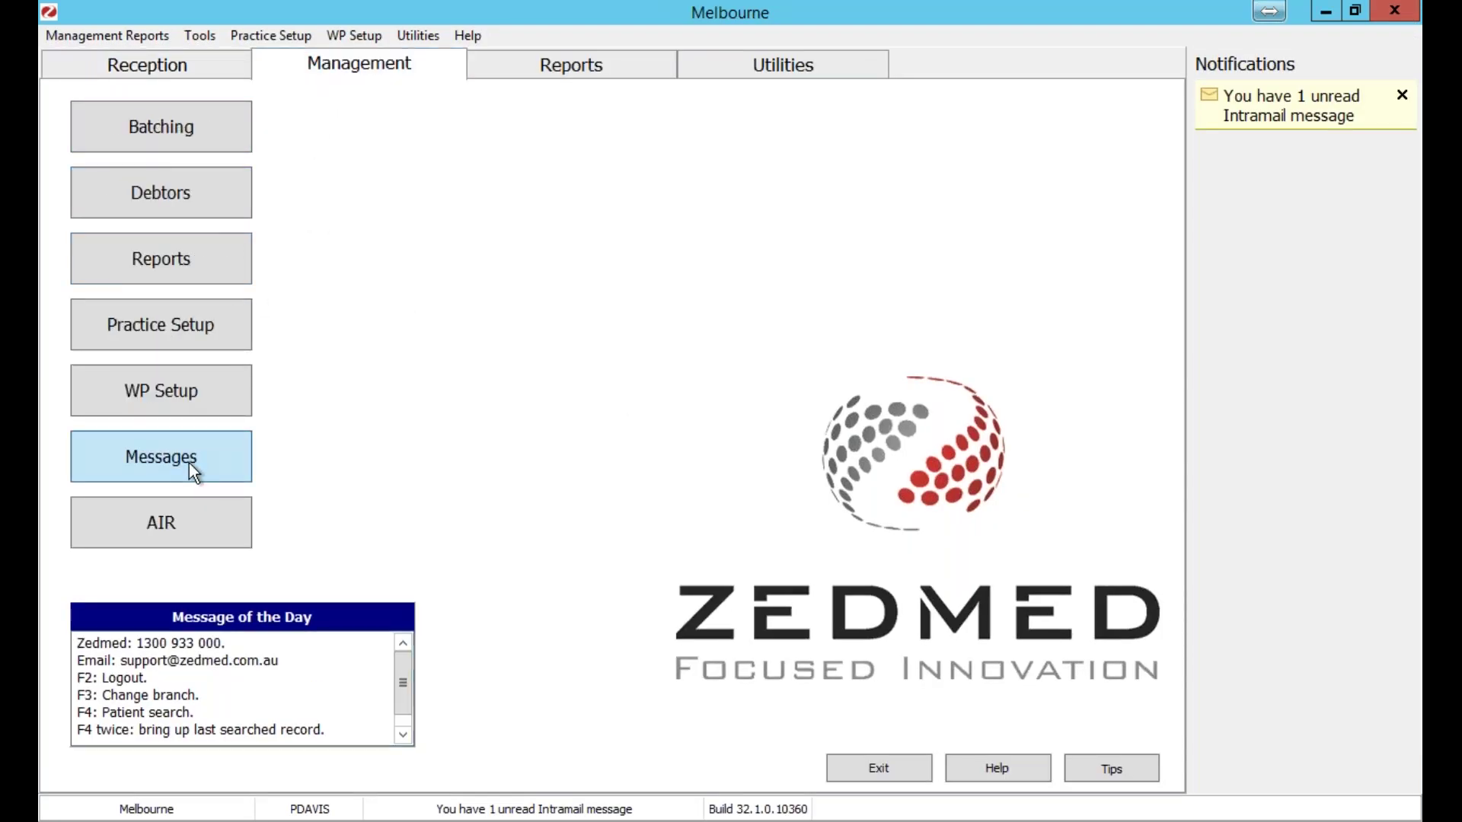
left_click(190, 468)
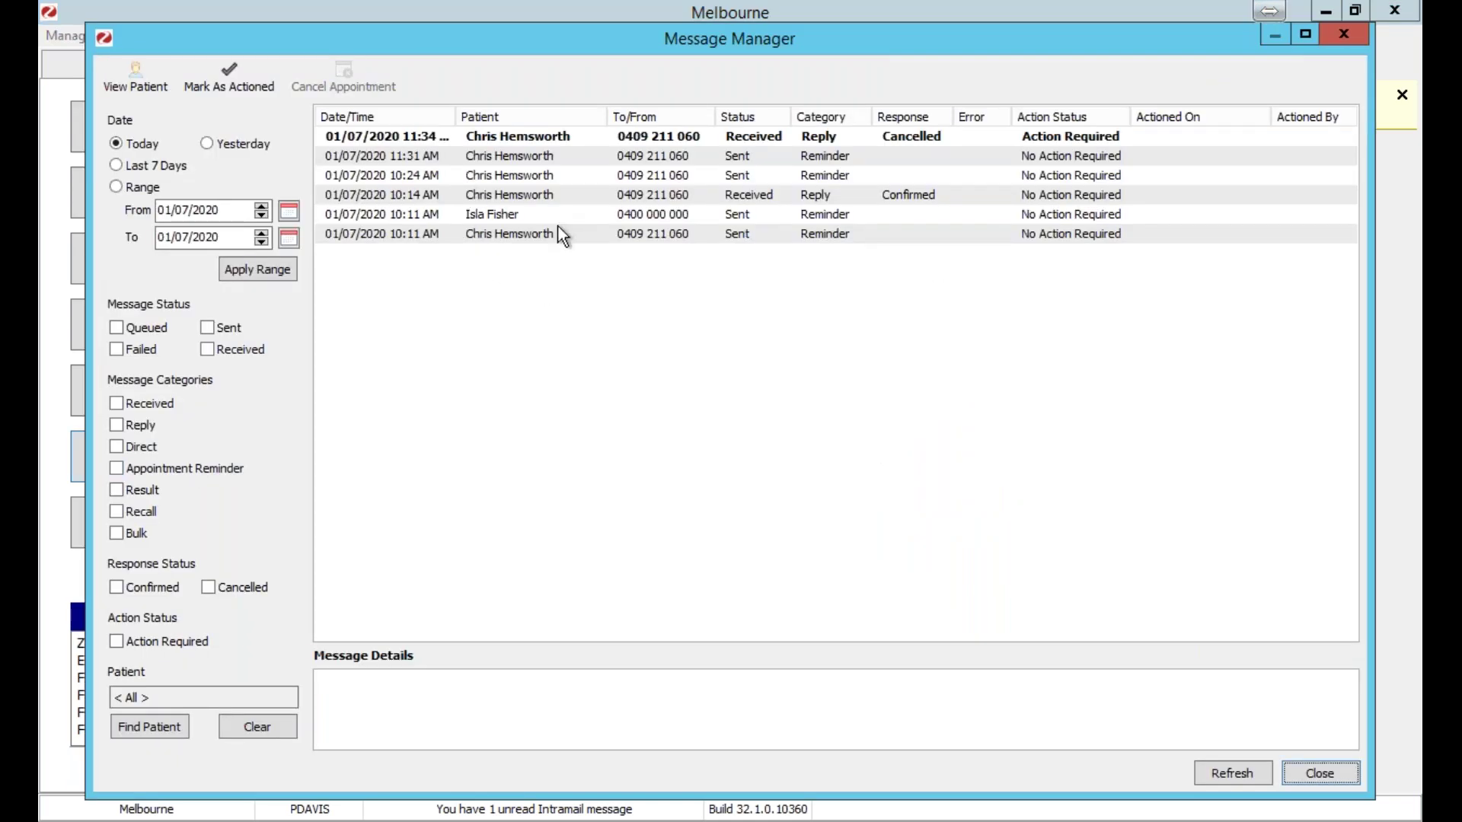
Read each of today's SMS reminders and the 10:14 AM 'Yes' confirming reply.
left_click(469, 181)
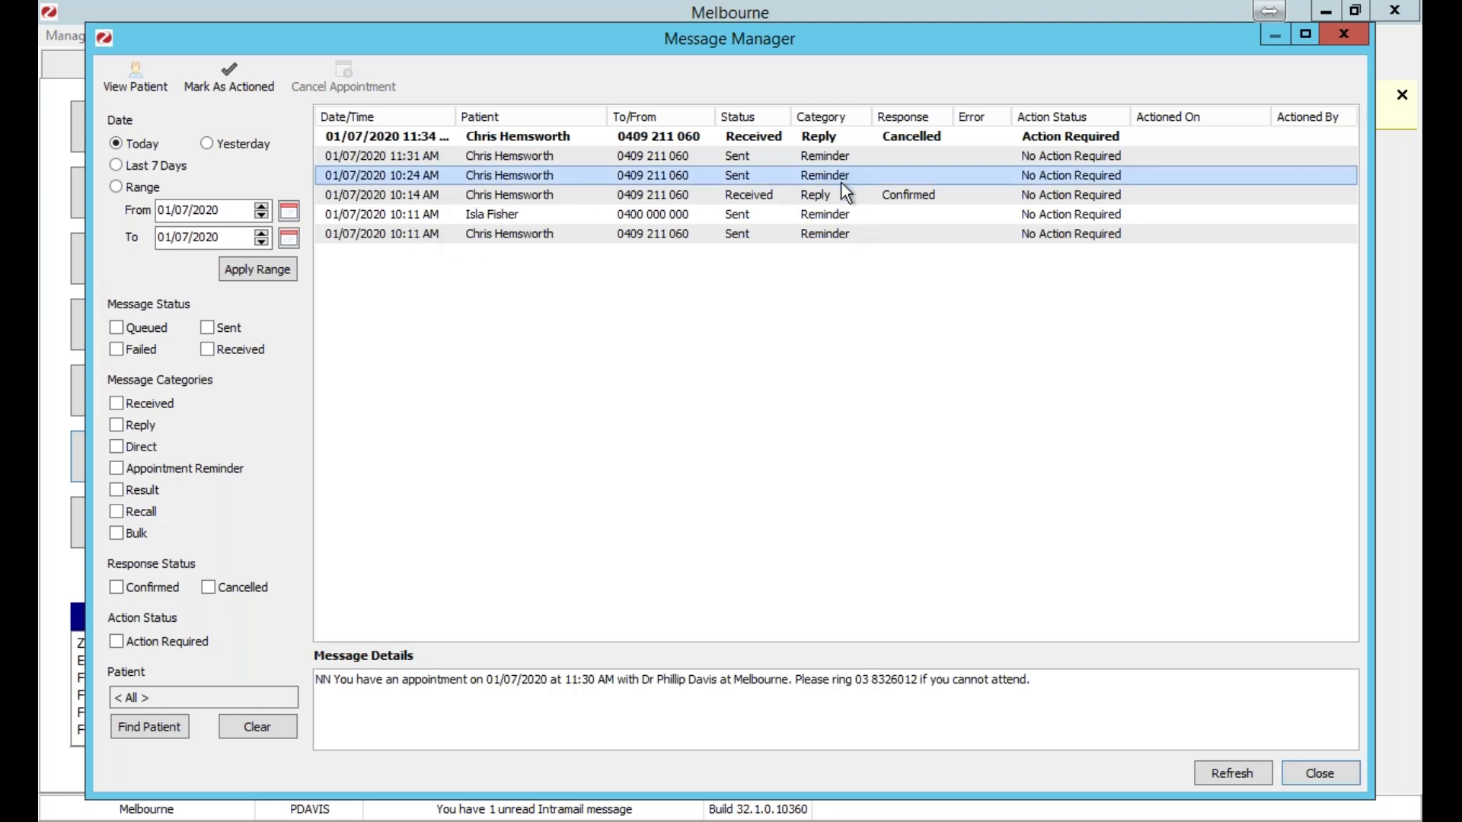
left_click(832, 212)
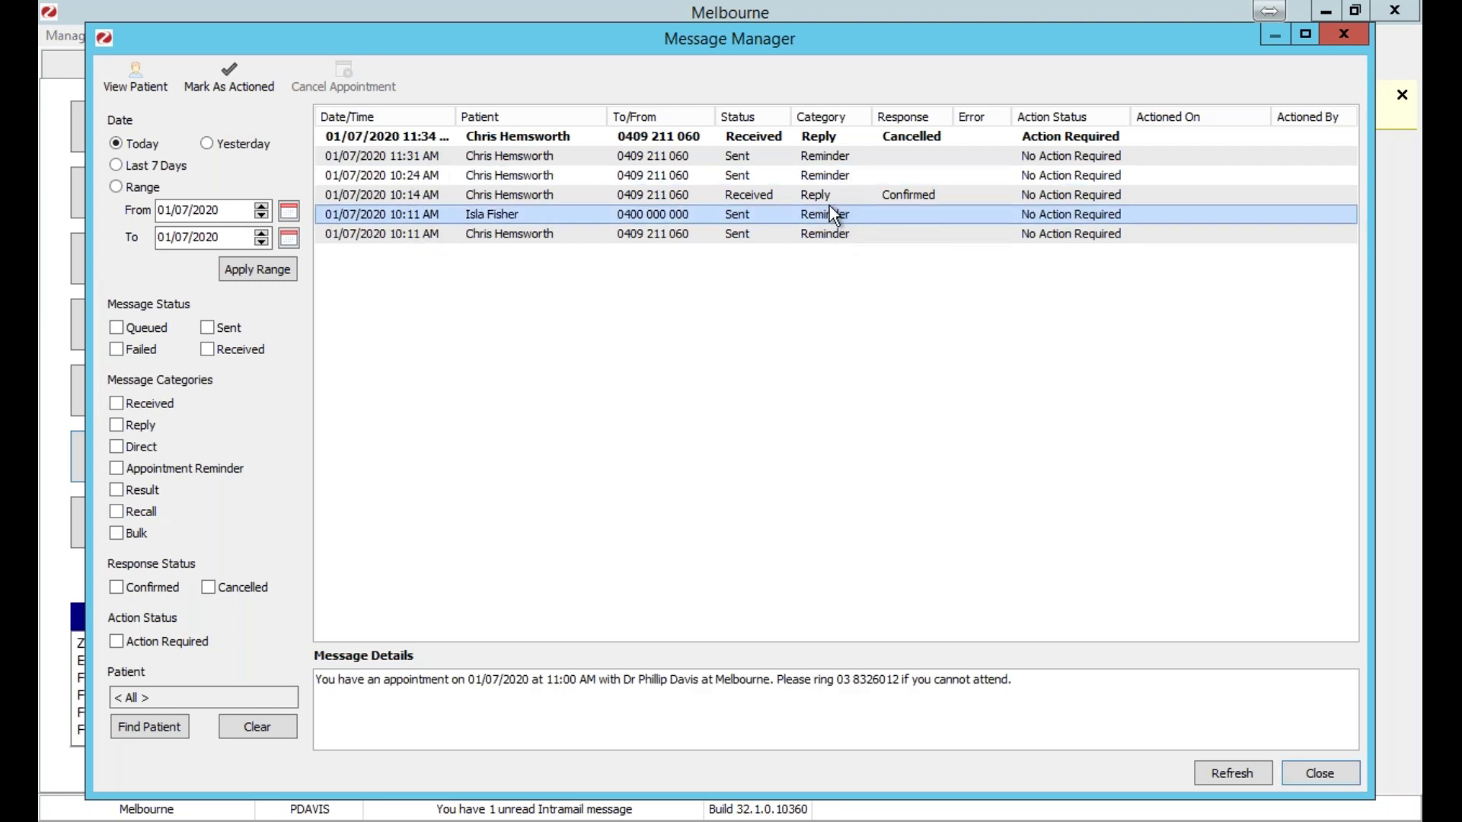
left_click(692, 179)
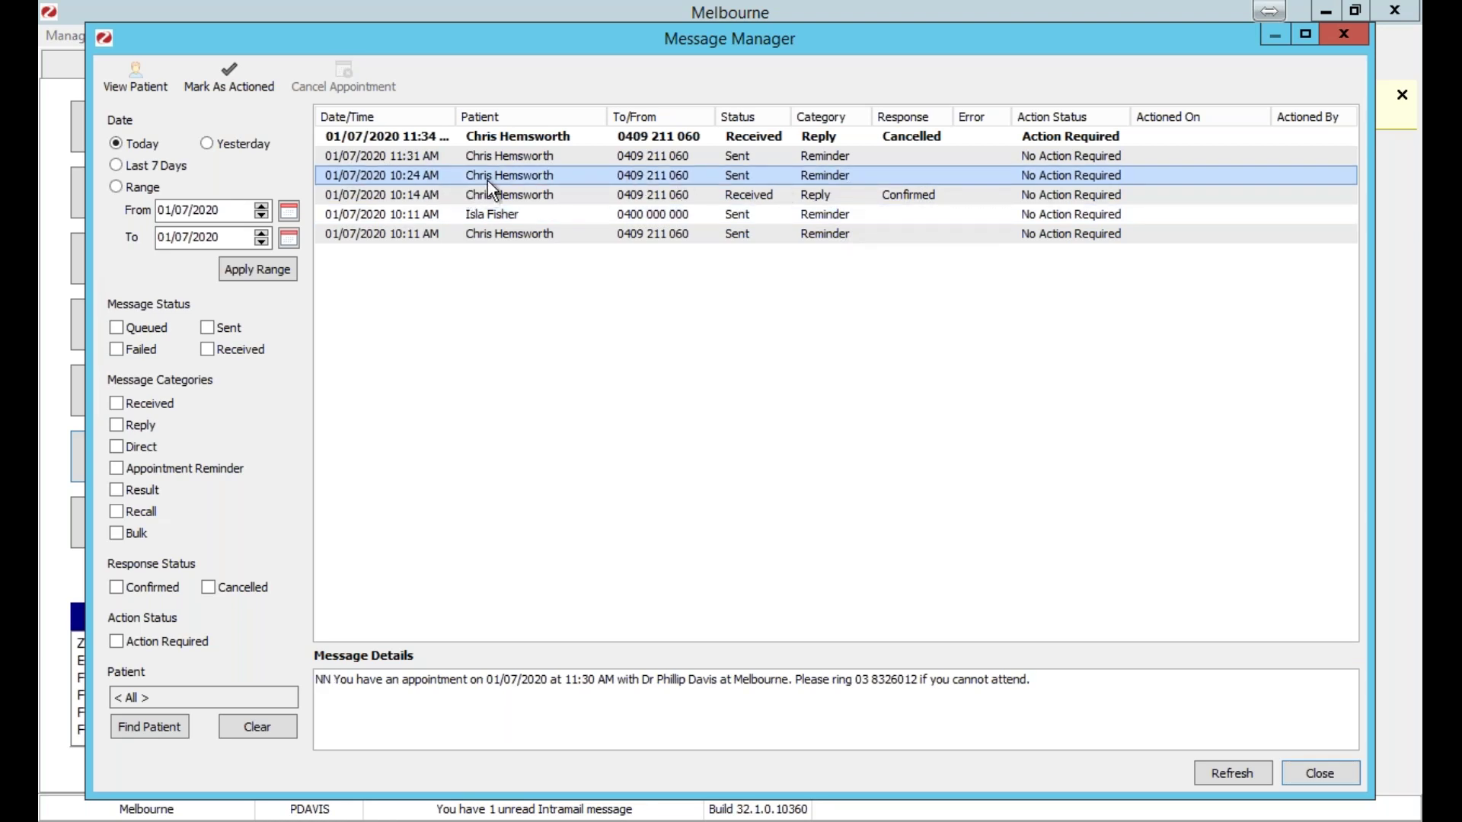
left_click(458, 194)
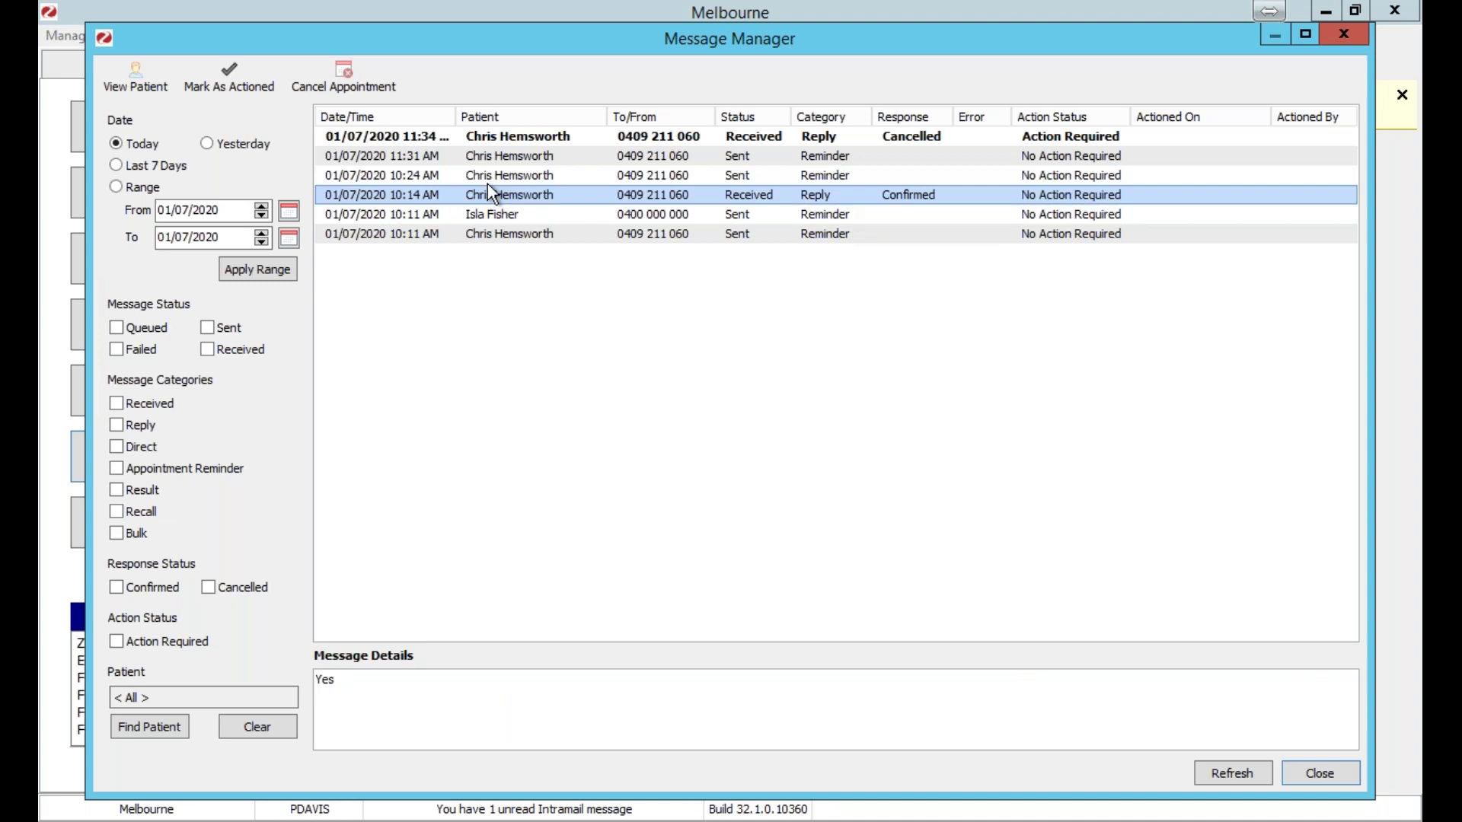
left_click(449, 233)
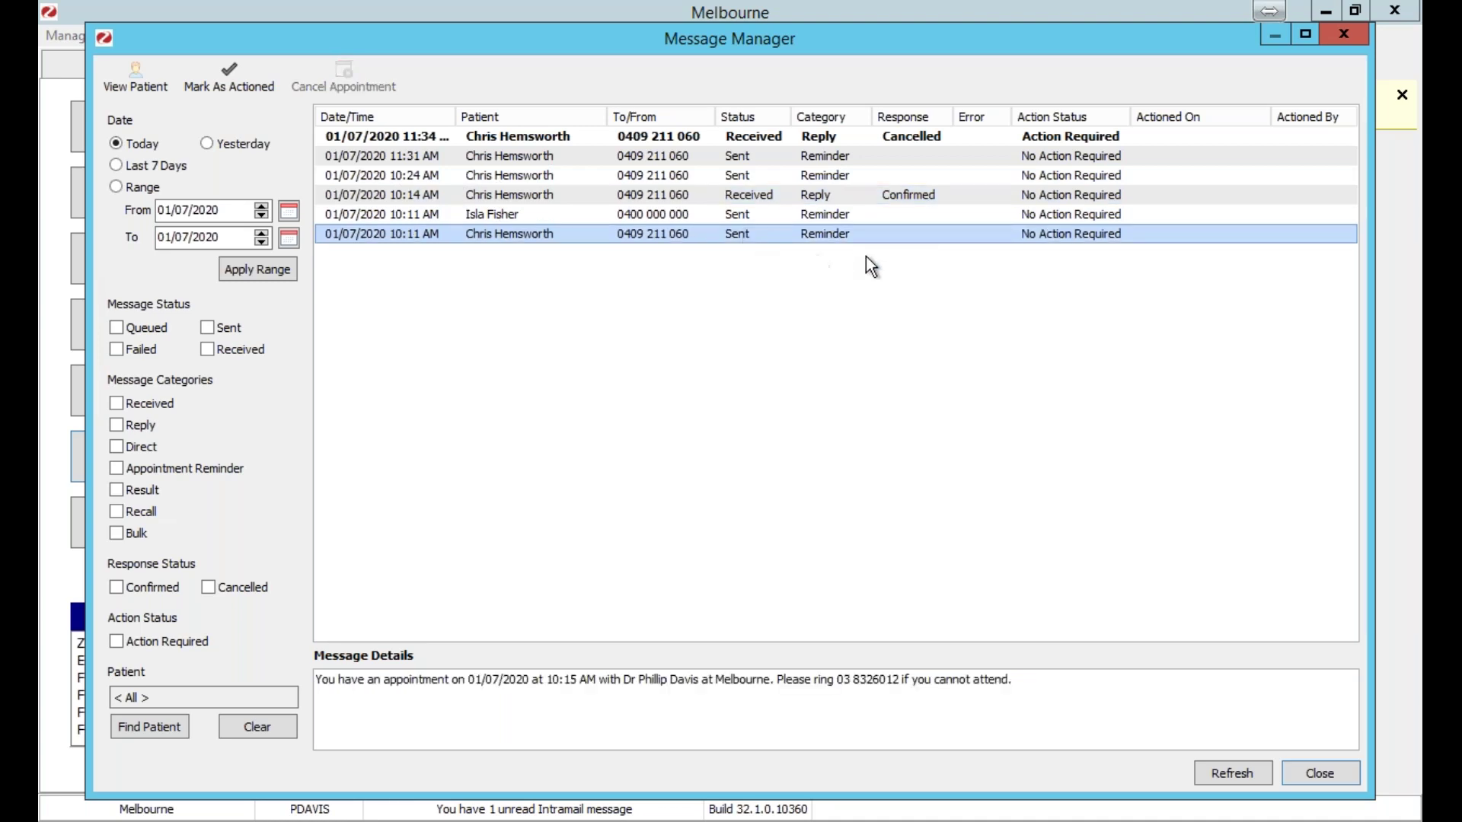
left_click(838, 200)
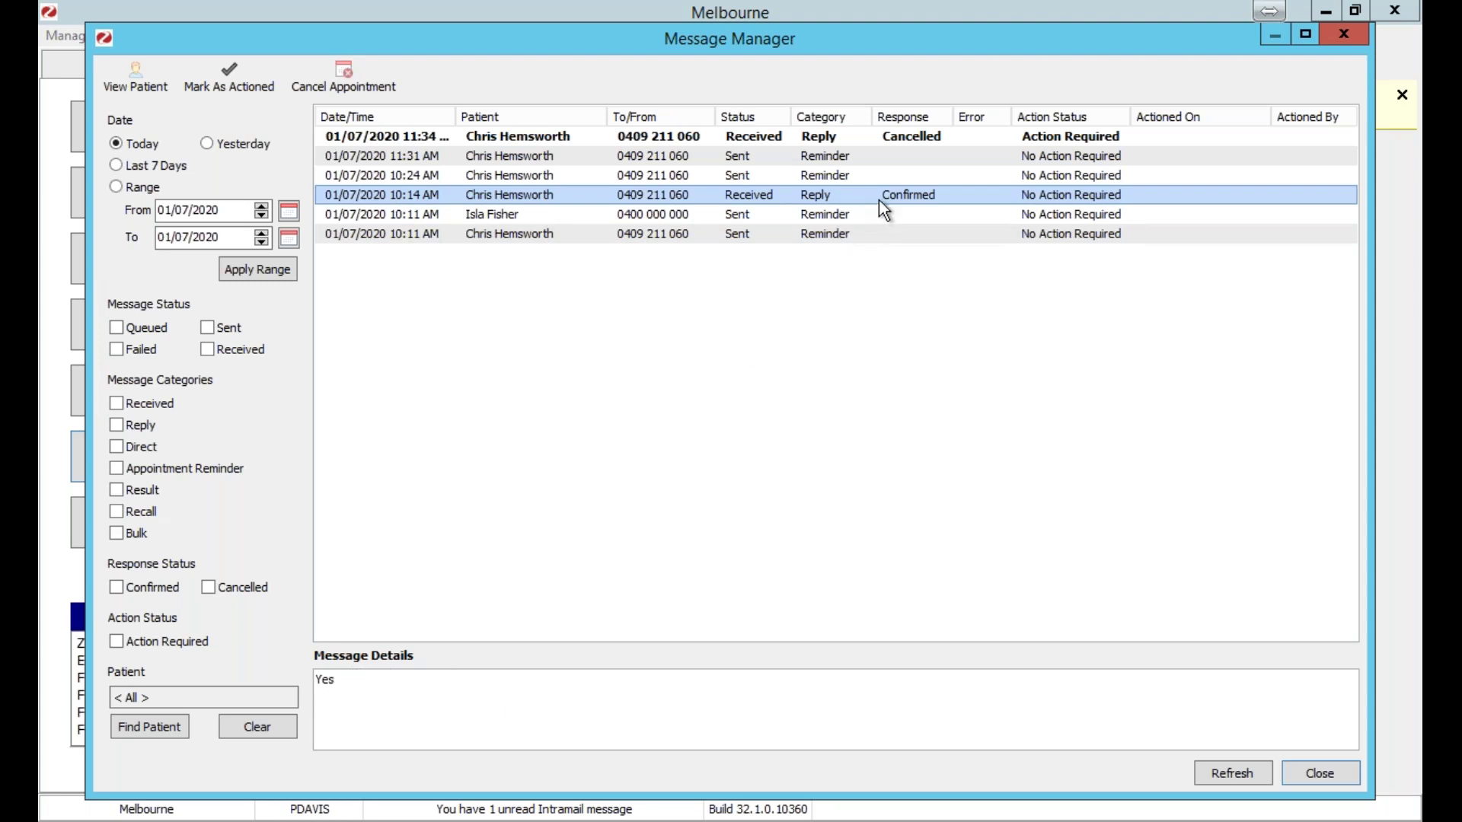
left_click(815, 156)
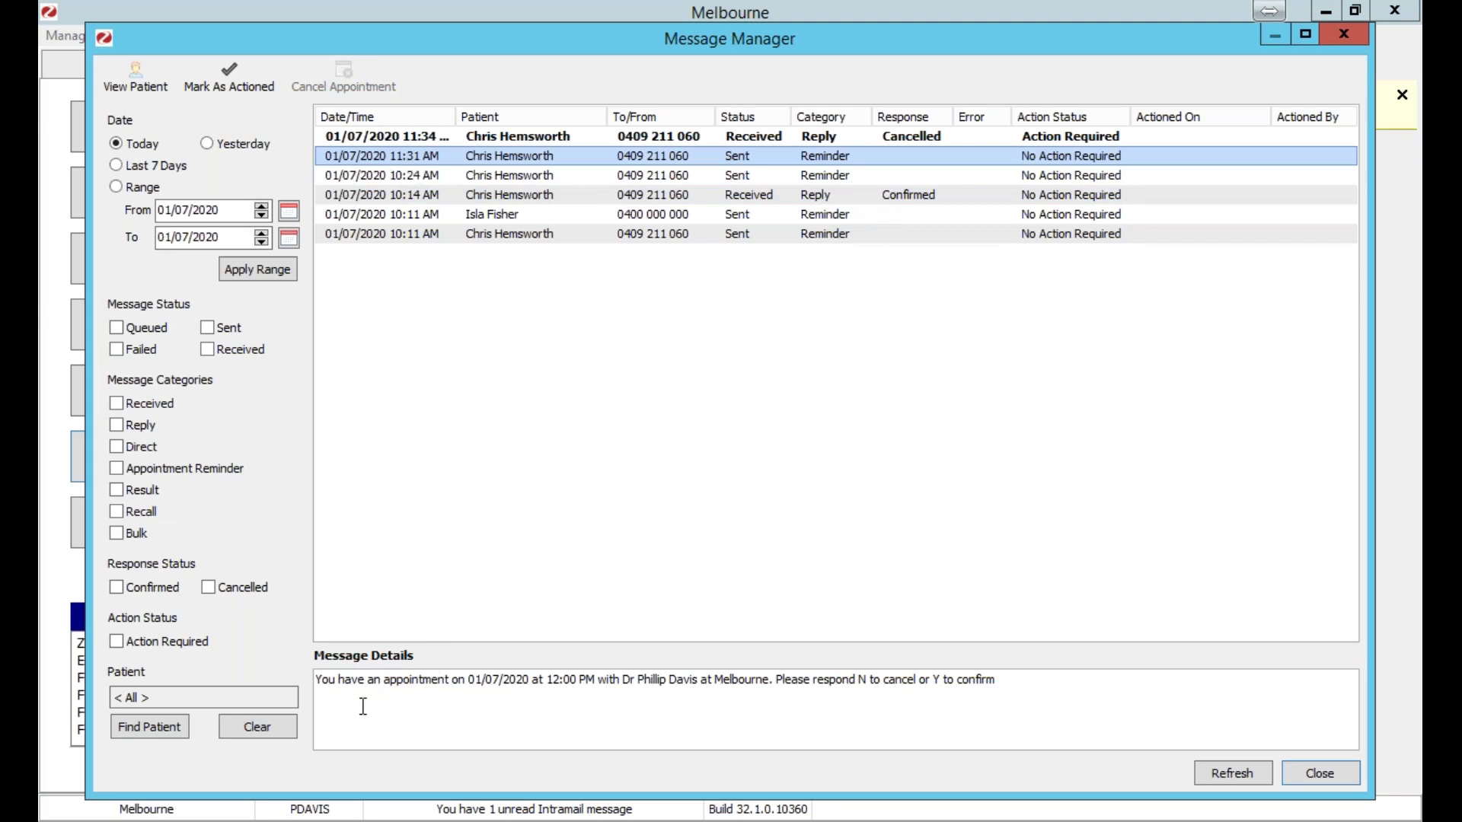
Highlight the reminder text and its reply instructions in Message Details.
left_click(1030, 688)
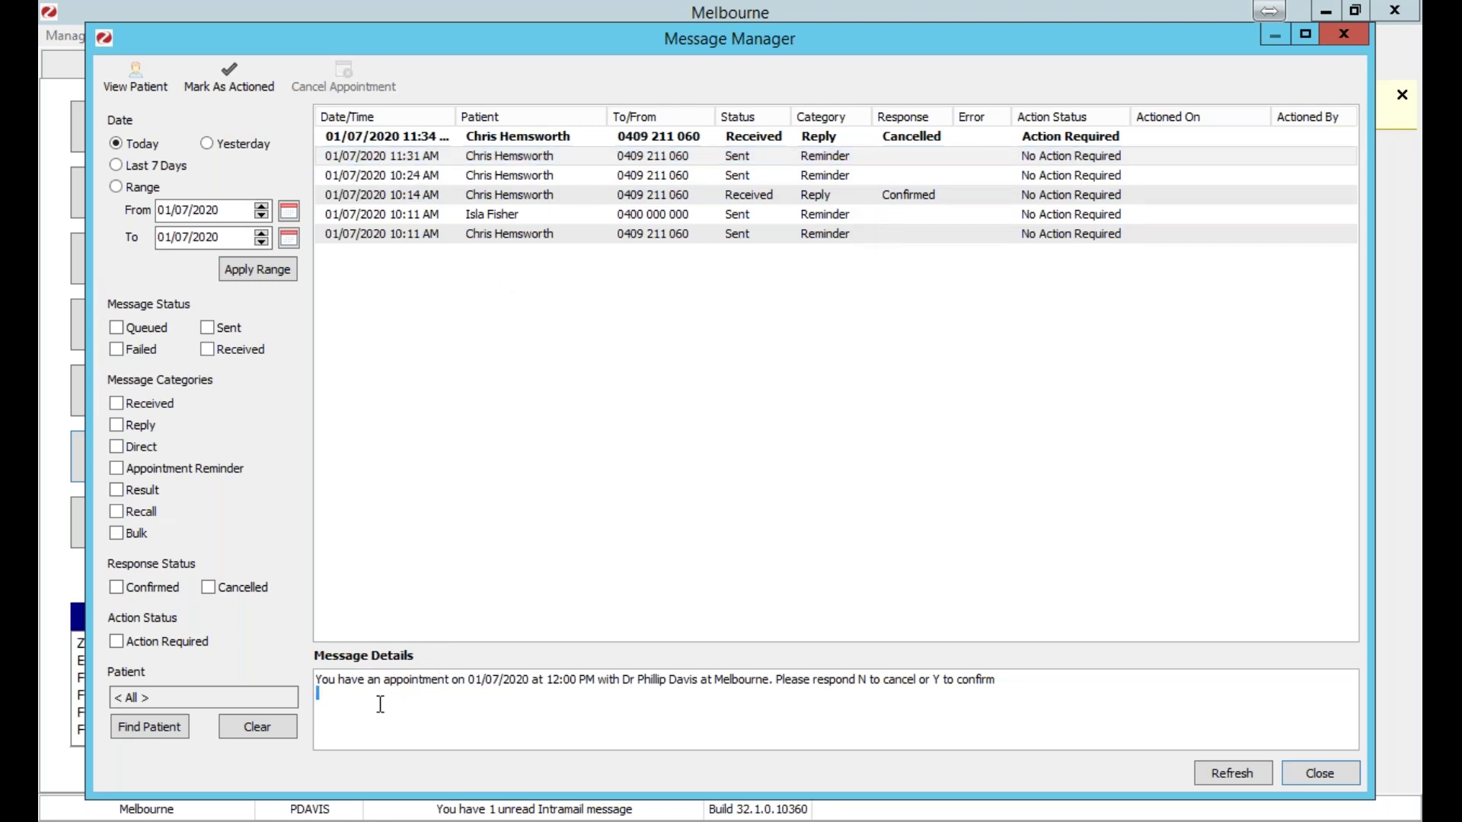
left_click_drag(318, 680, 1036, 688)
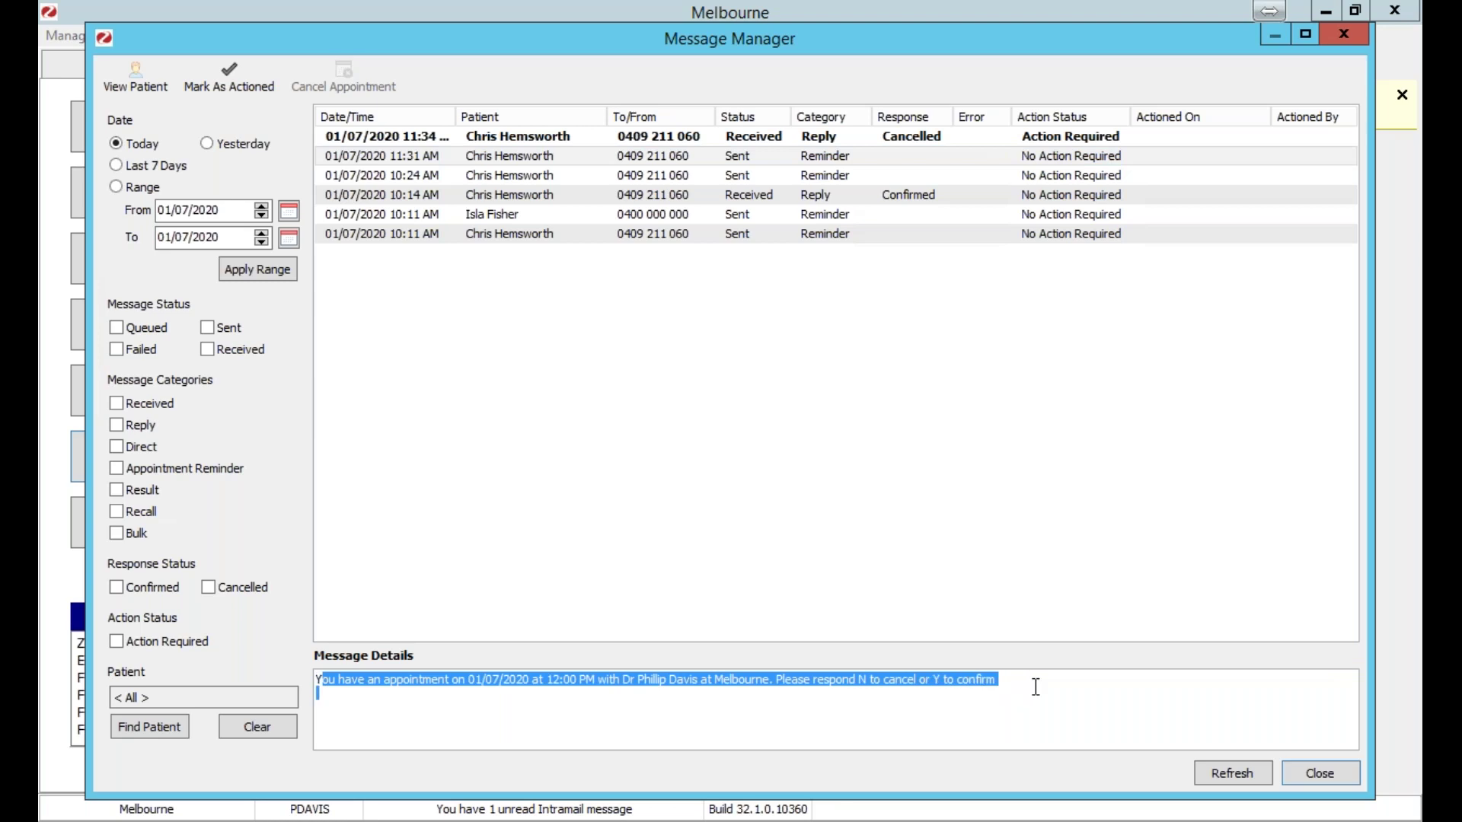
left_click(1035, 688)
left_click_drag(777, 680, 1012, 684)
left_click(1006, 737)
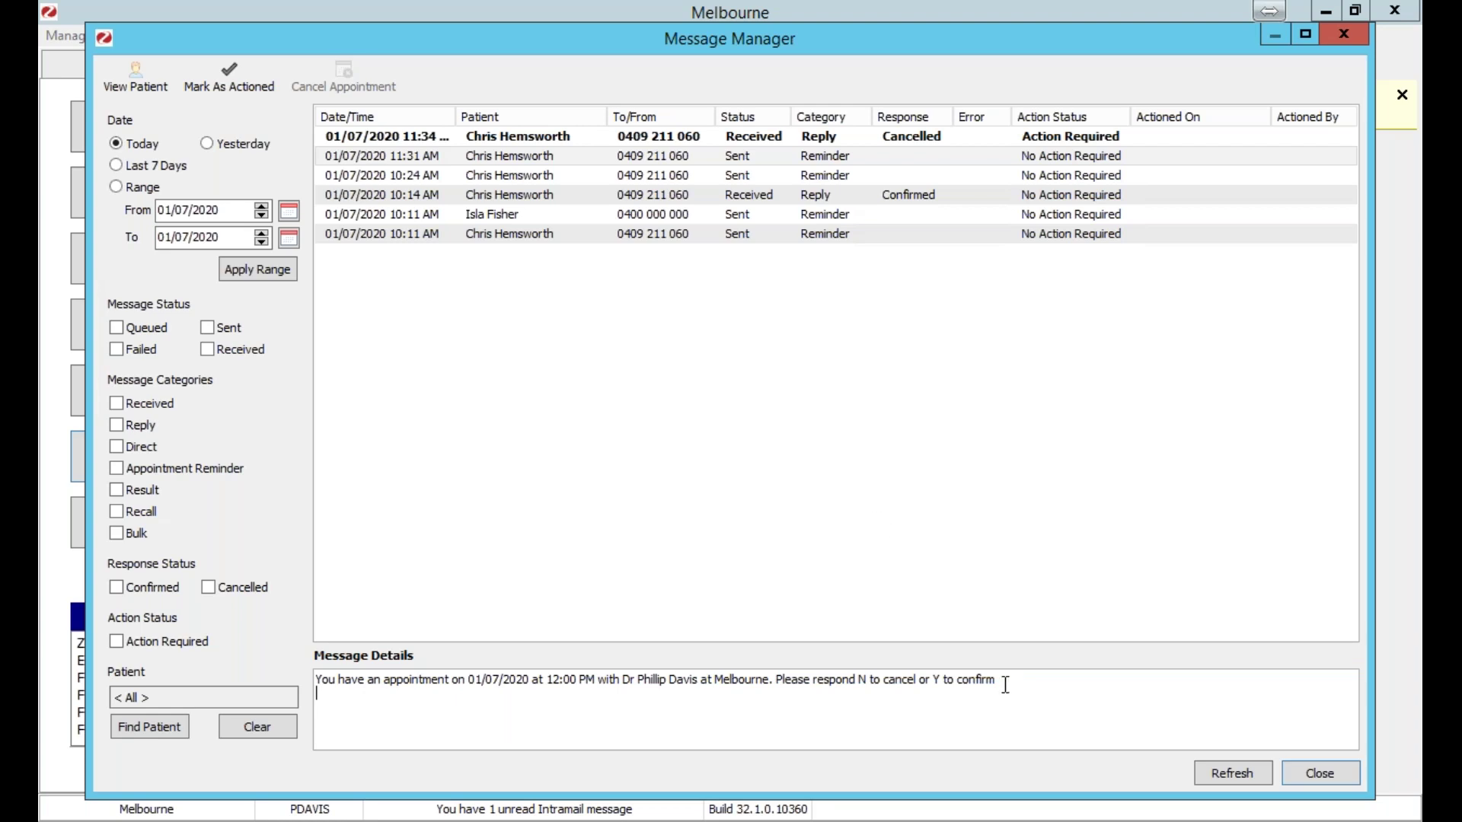
Read the cancelling reply and the 10:24 AM reminder, then close Message Manager.
left_click(788, 135)
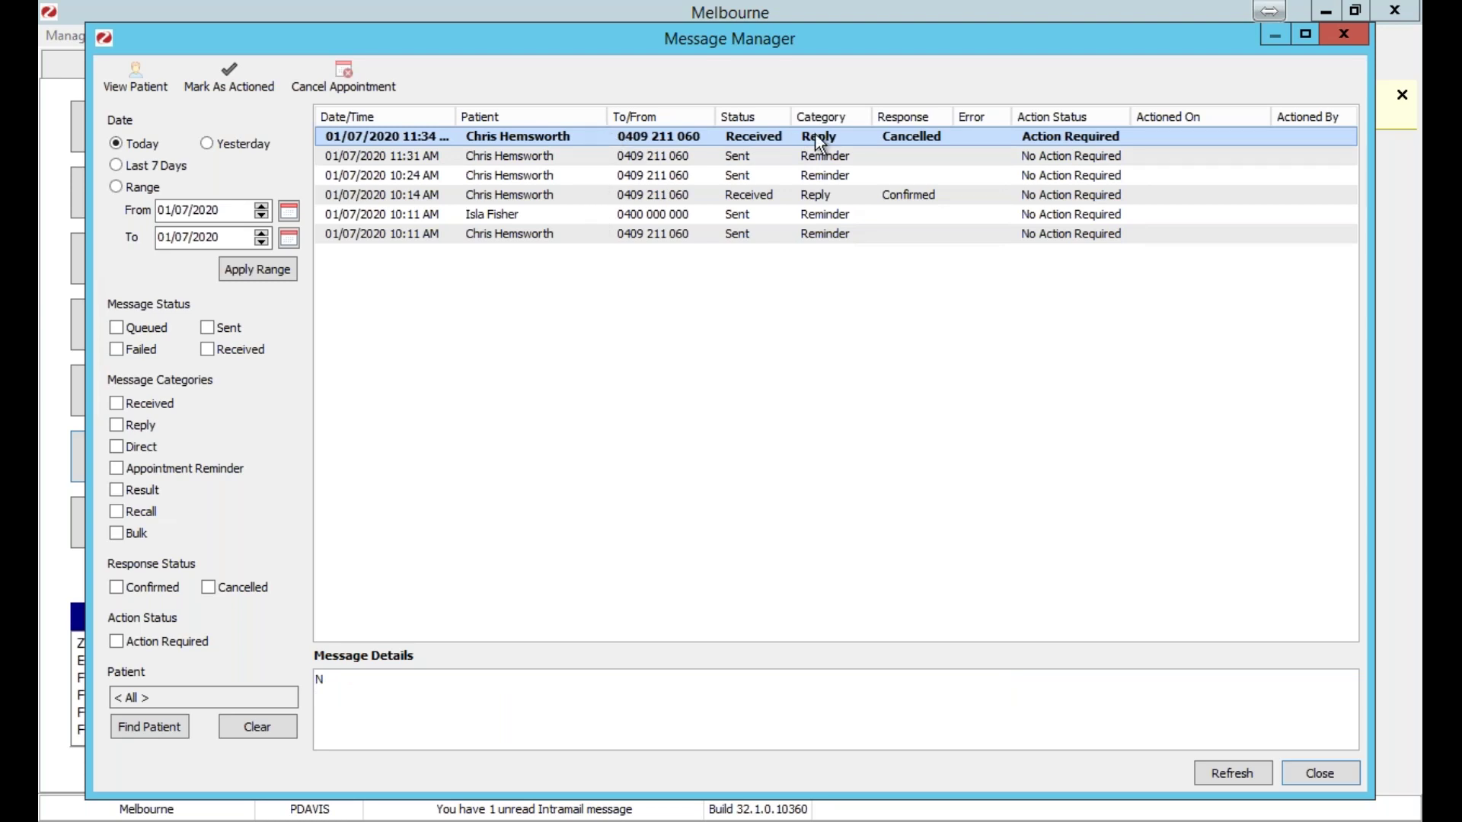
left_click(749, 175)
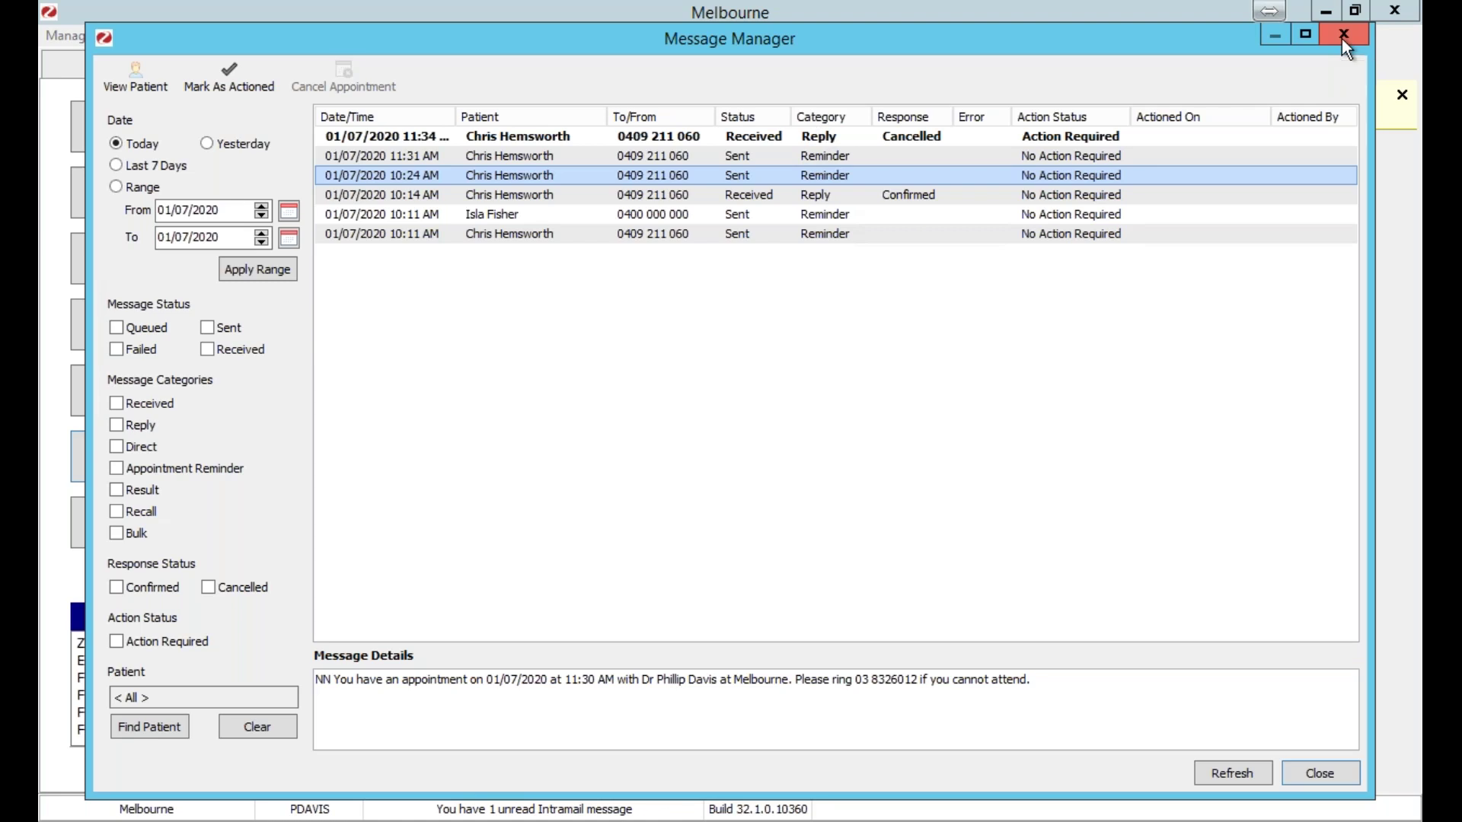
left_click(1344, 38)
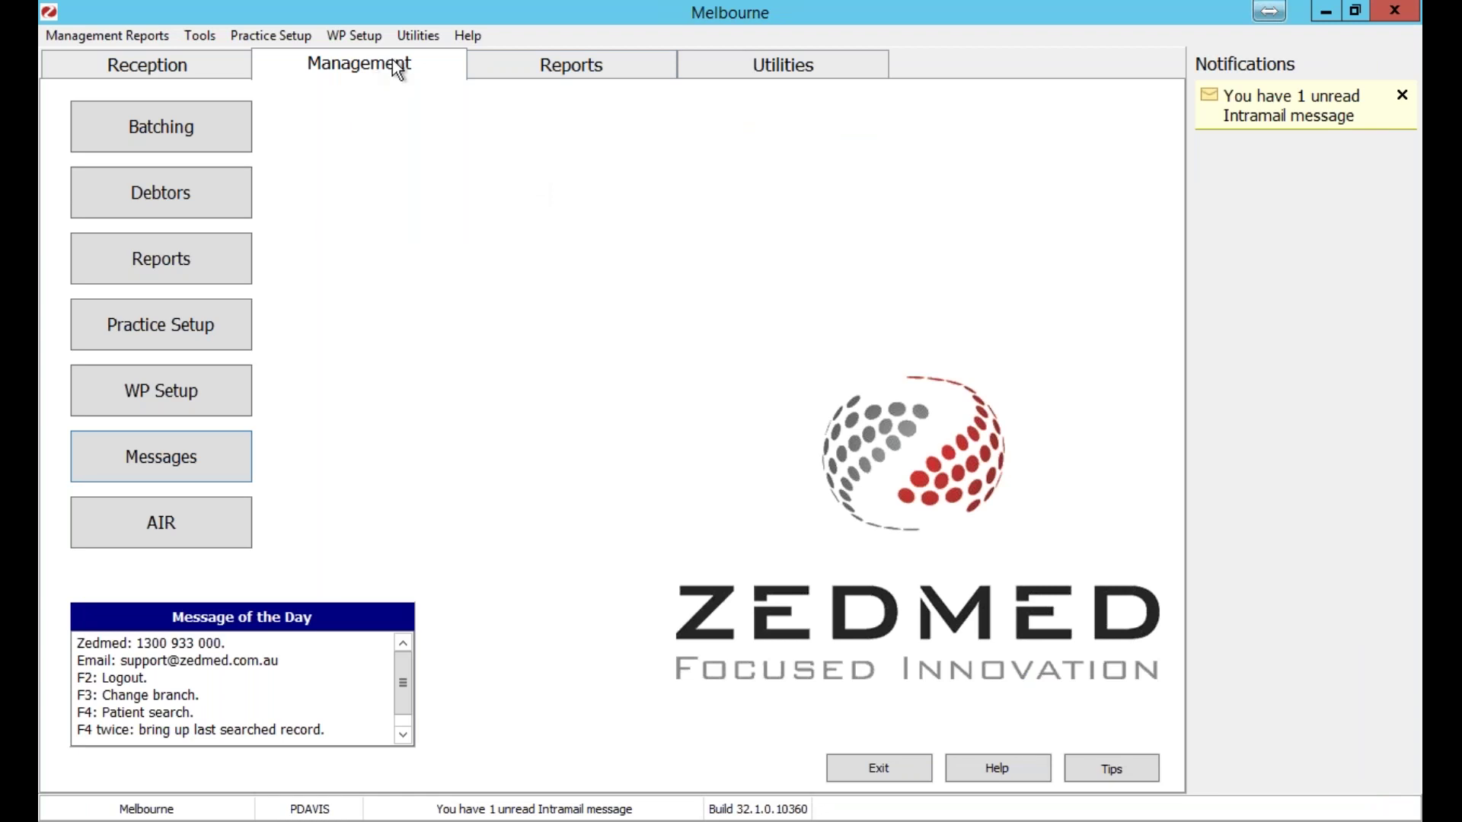
left_click(119, 255)
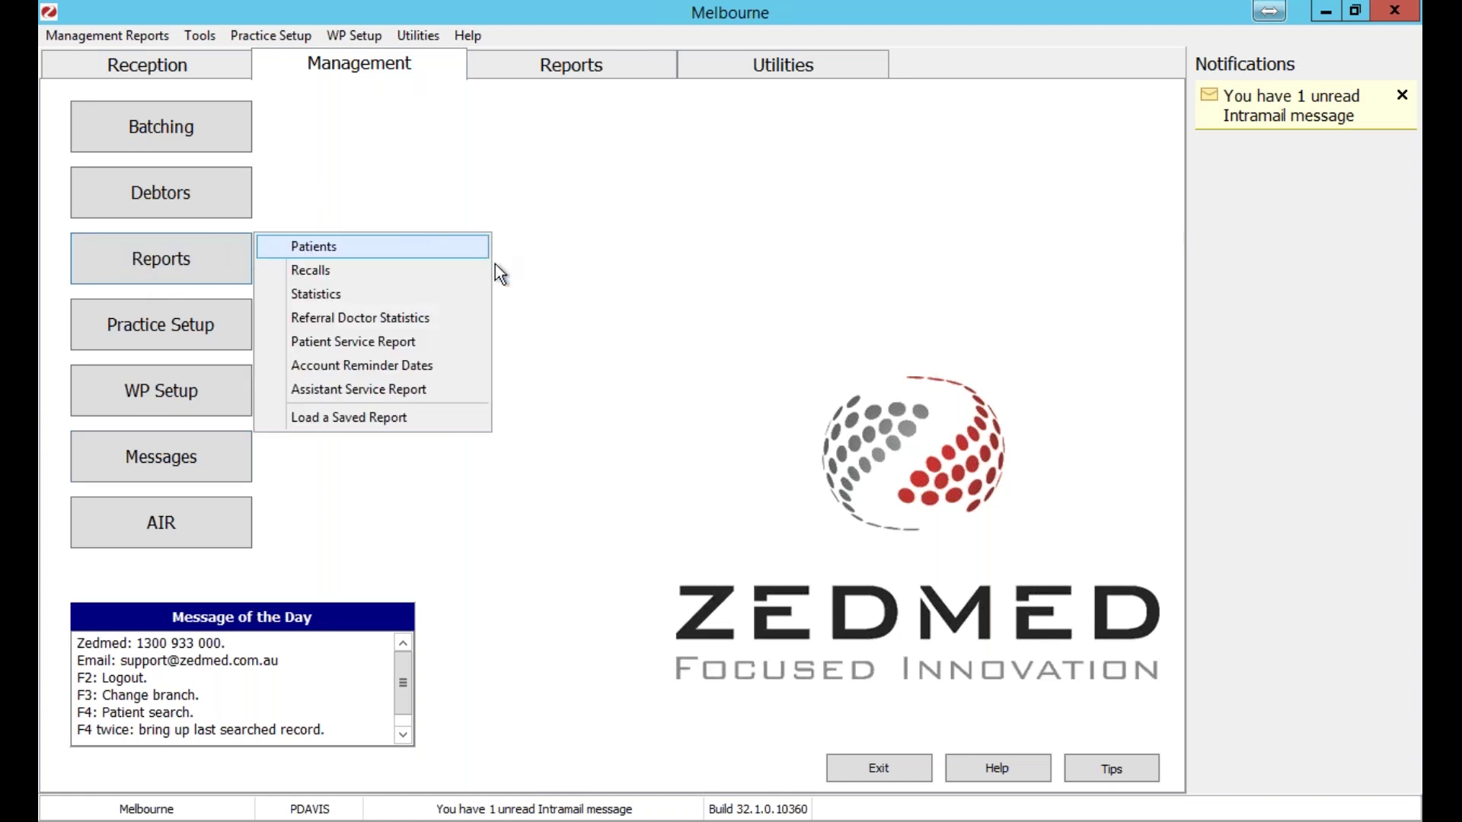
left_click(415, 272)
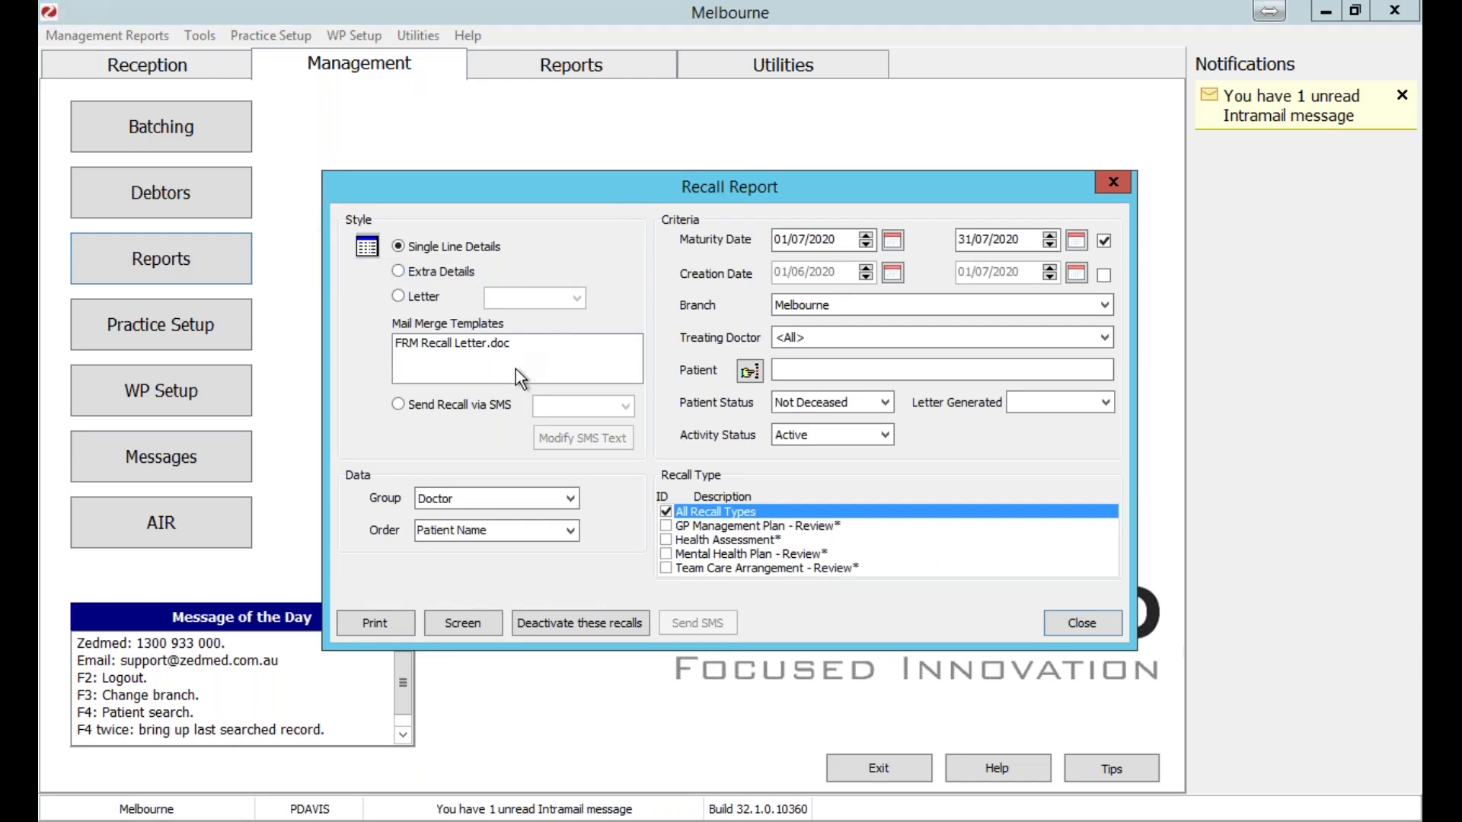
left_click_drag(485, 194, 422, 149)
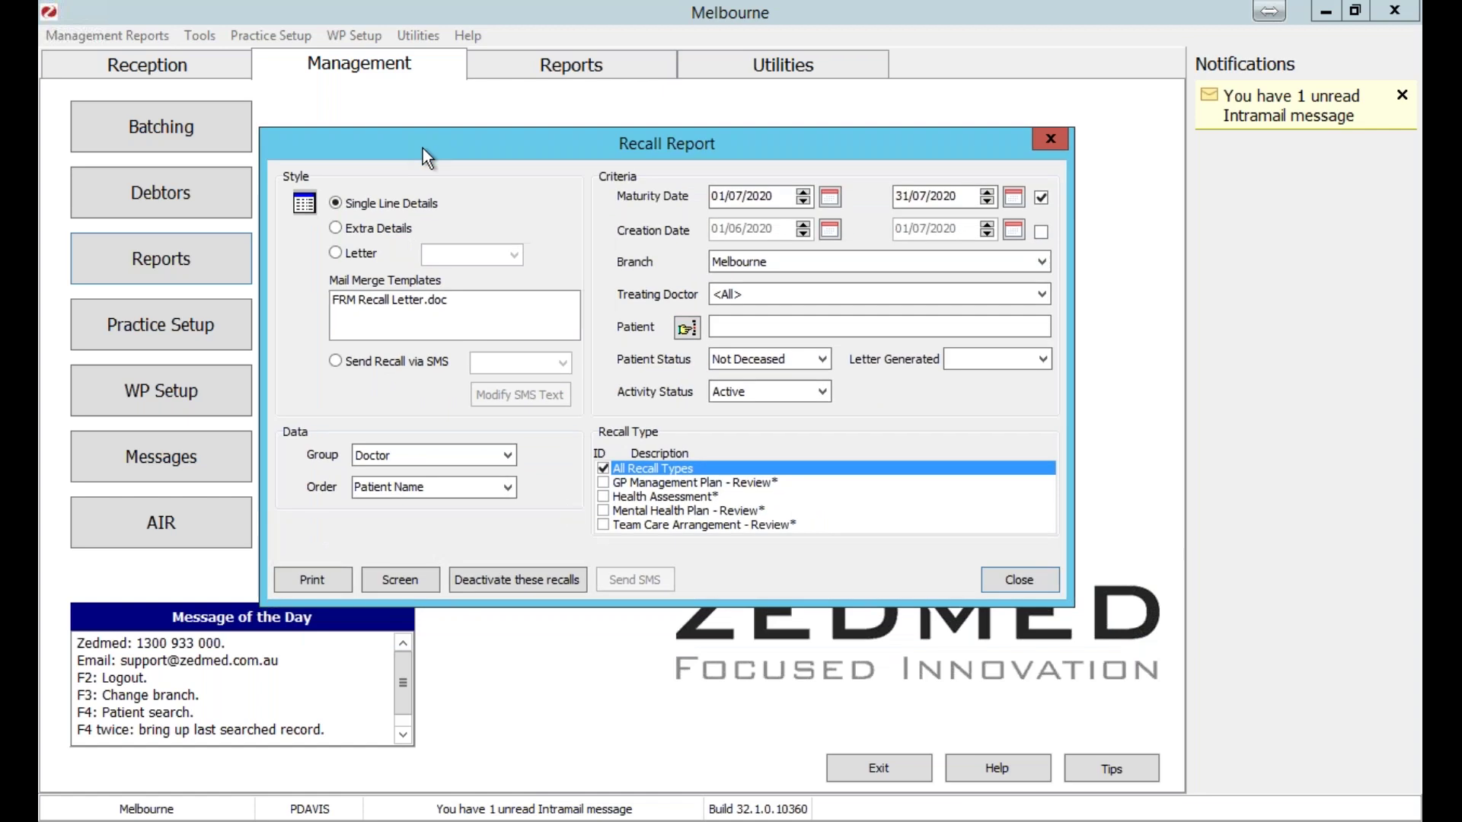
left_click(335, 360)
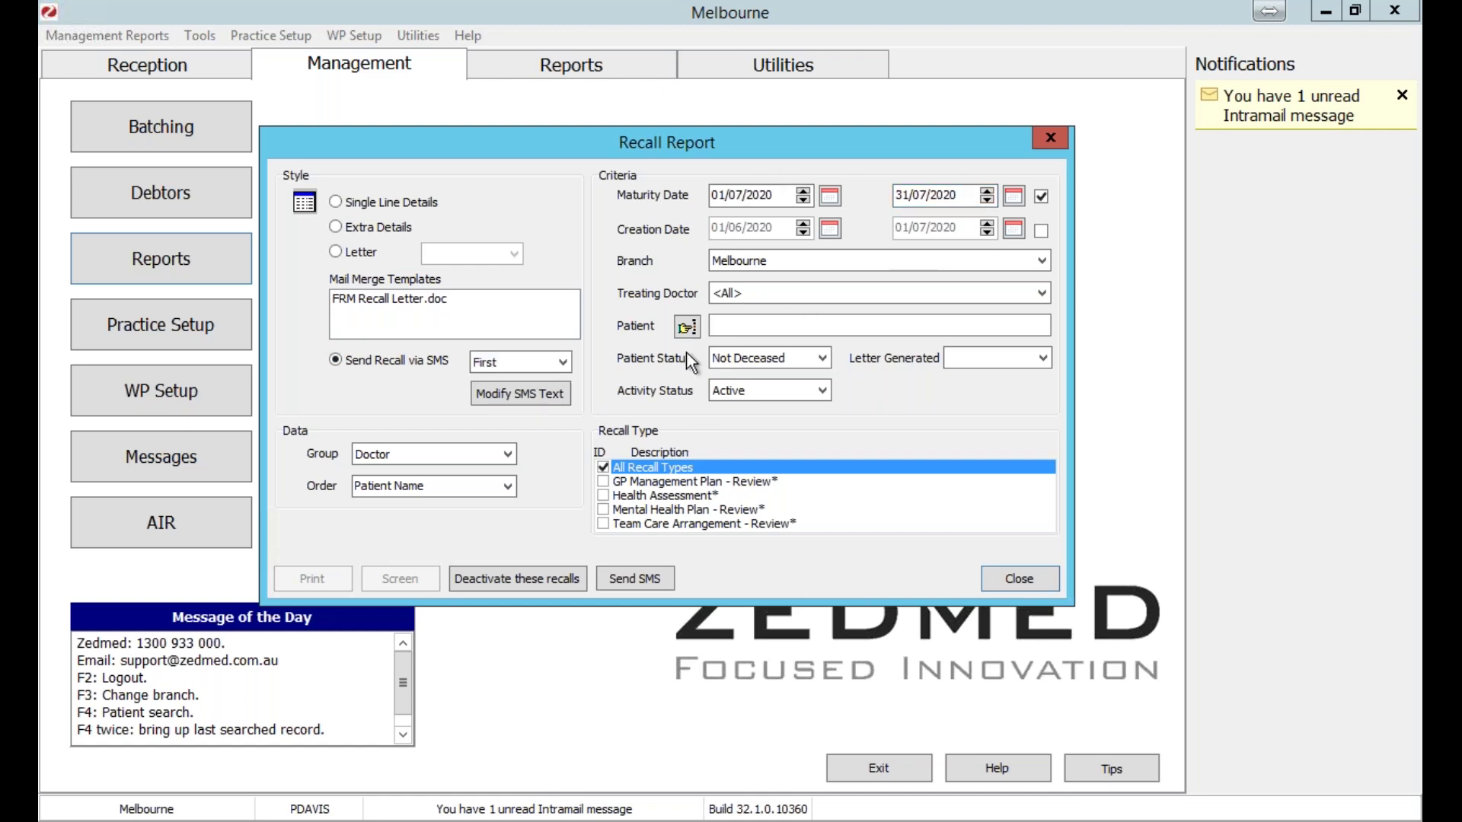
left_click(553, 371)
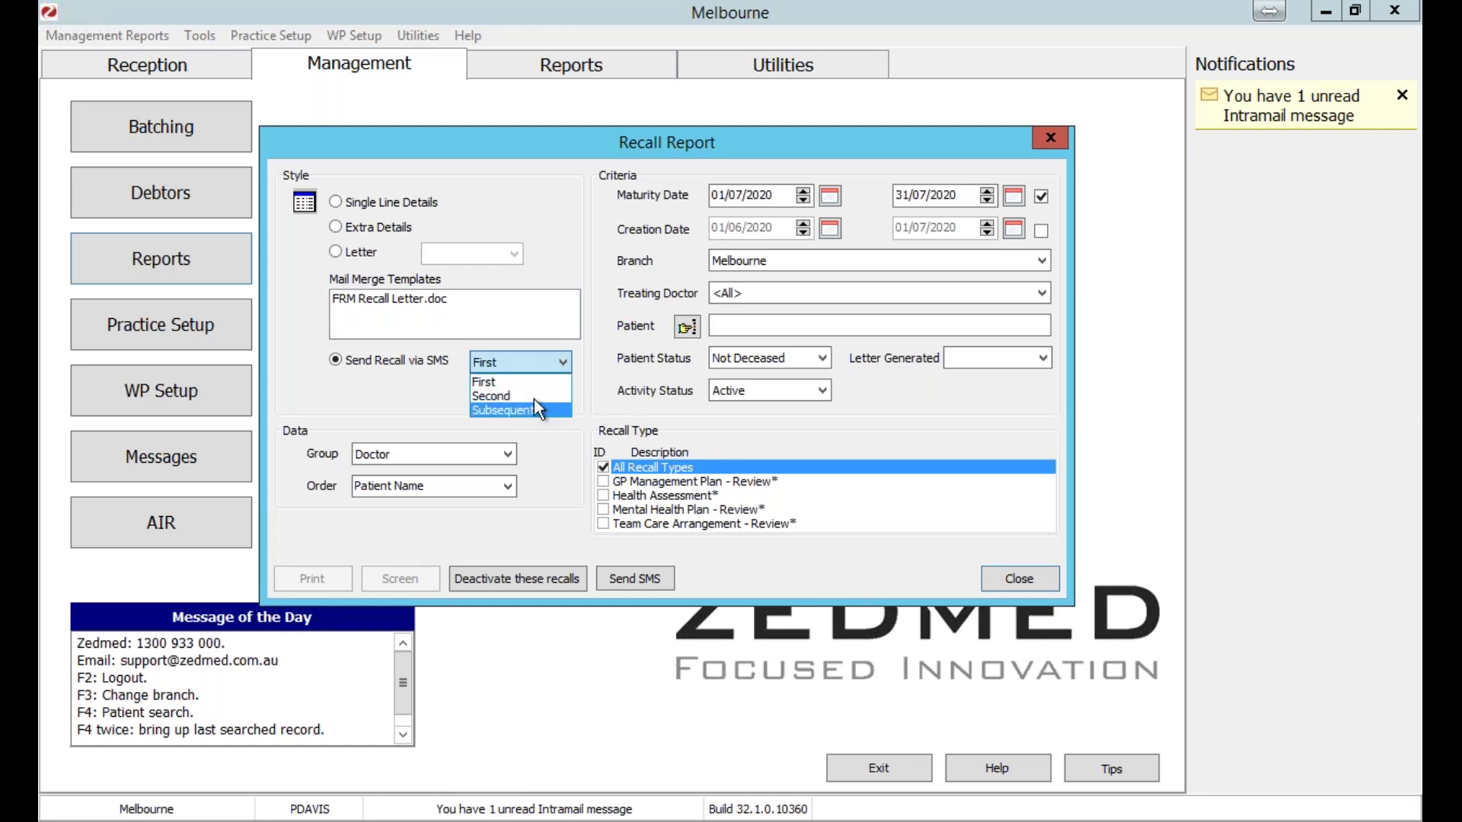
left_click(418, 390)
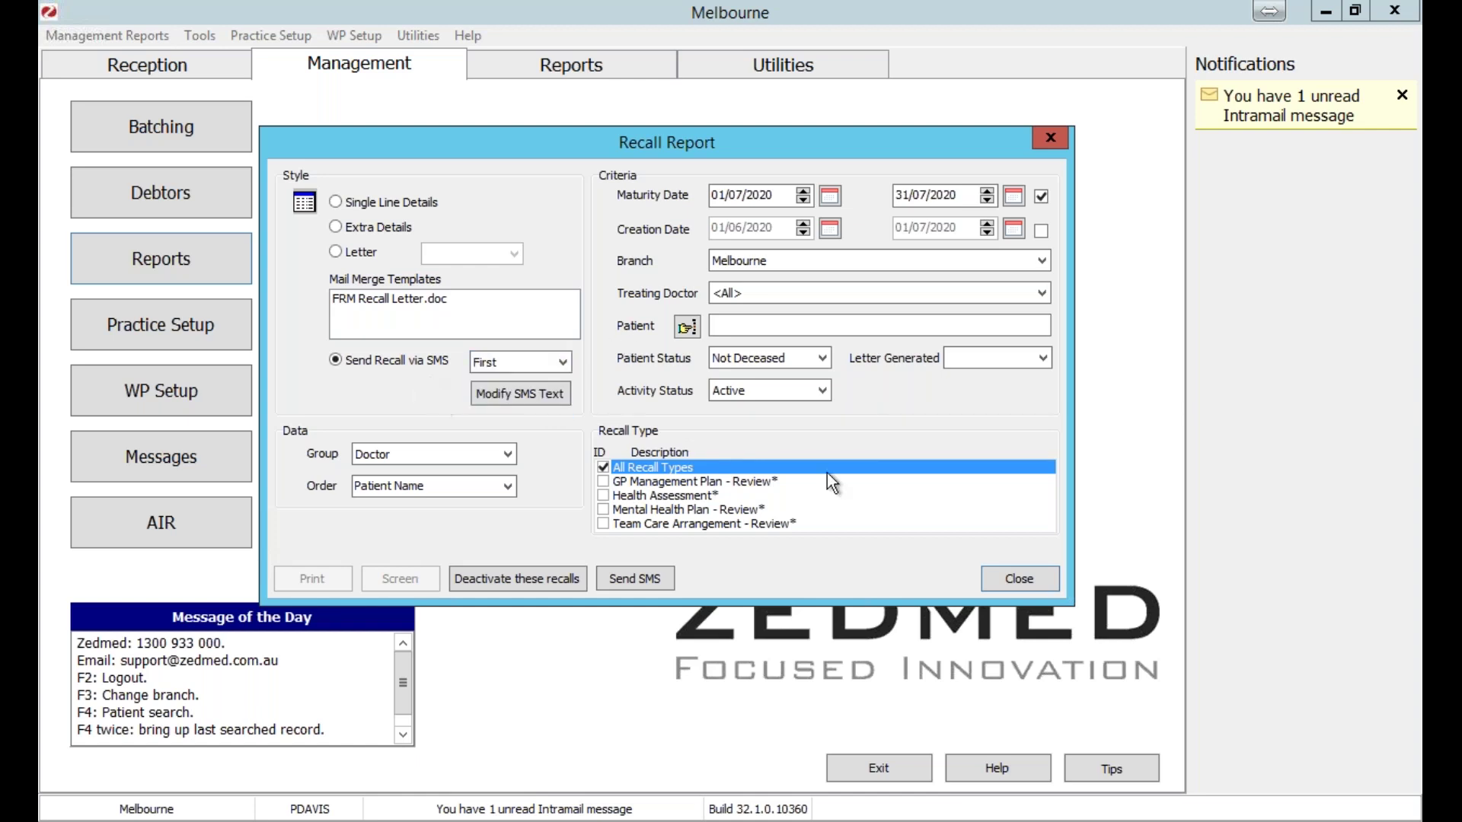
left_click(993, 575)
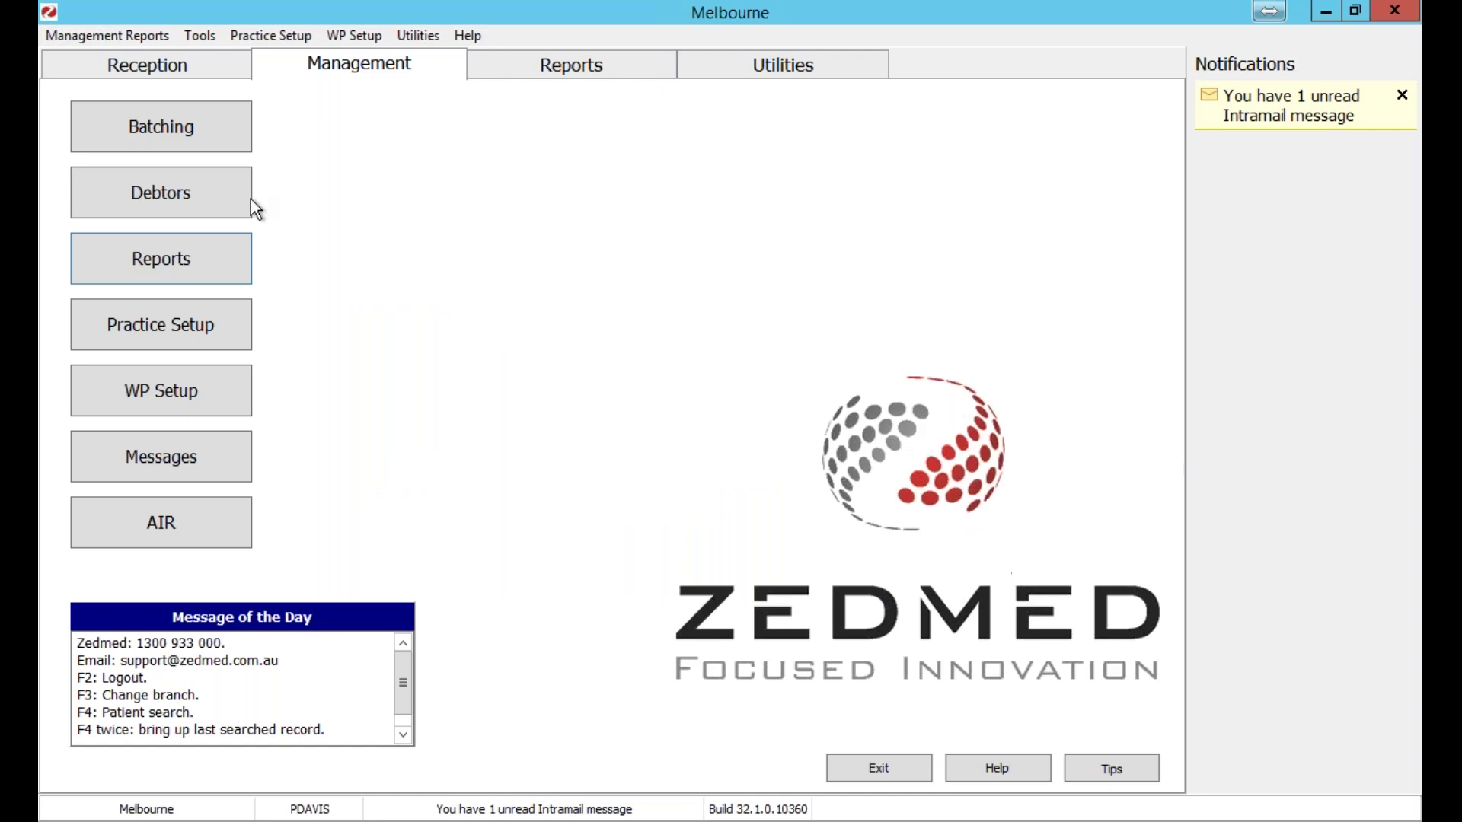
left_click(180, 254)
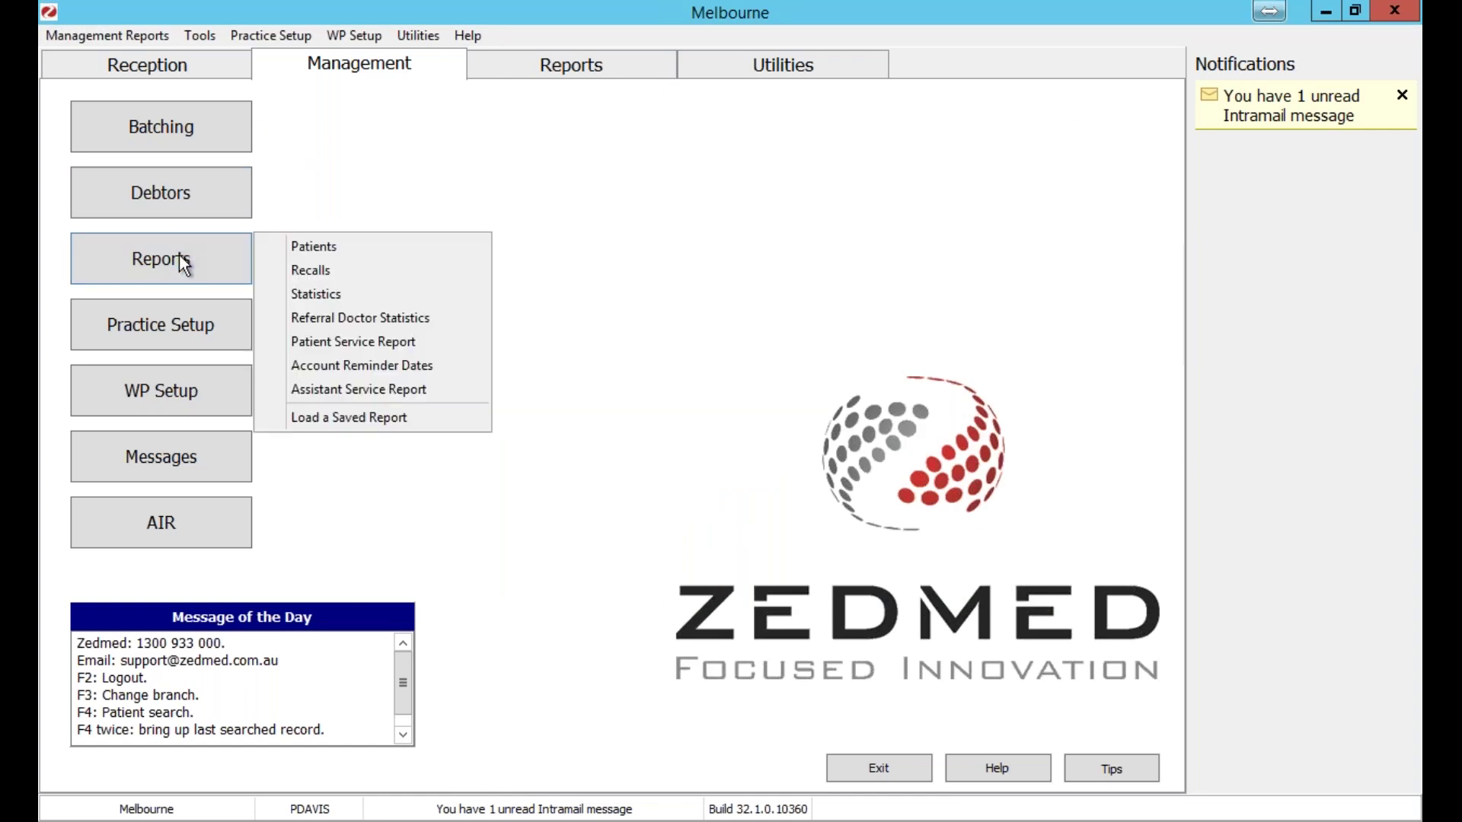
left_click(425, 349)
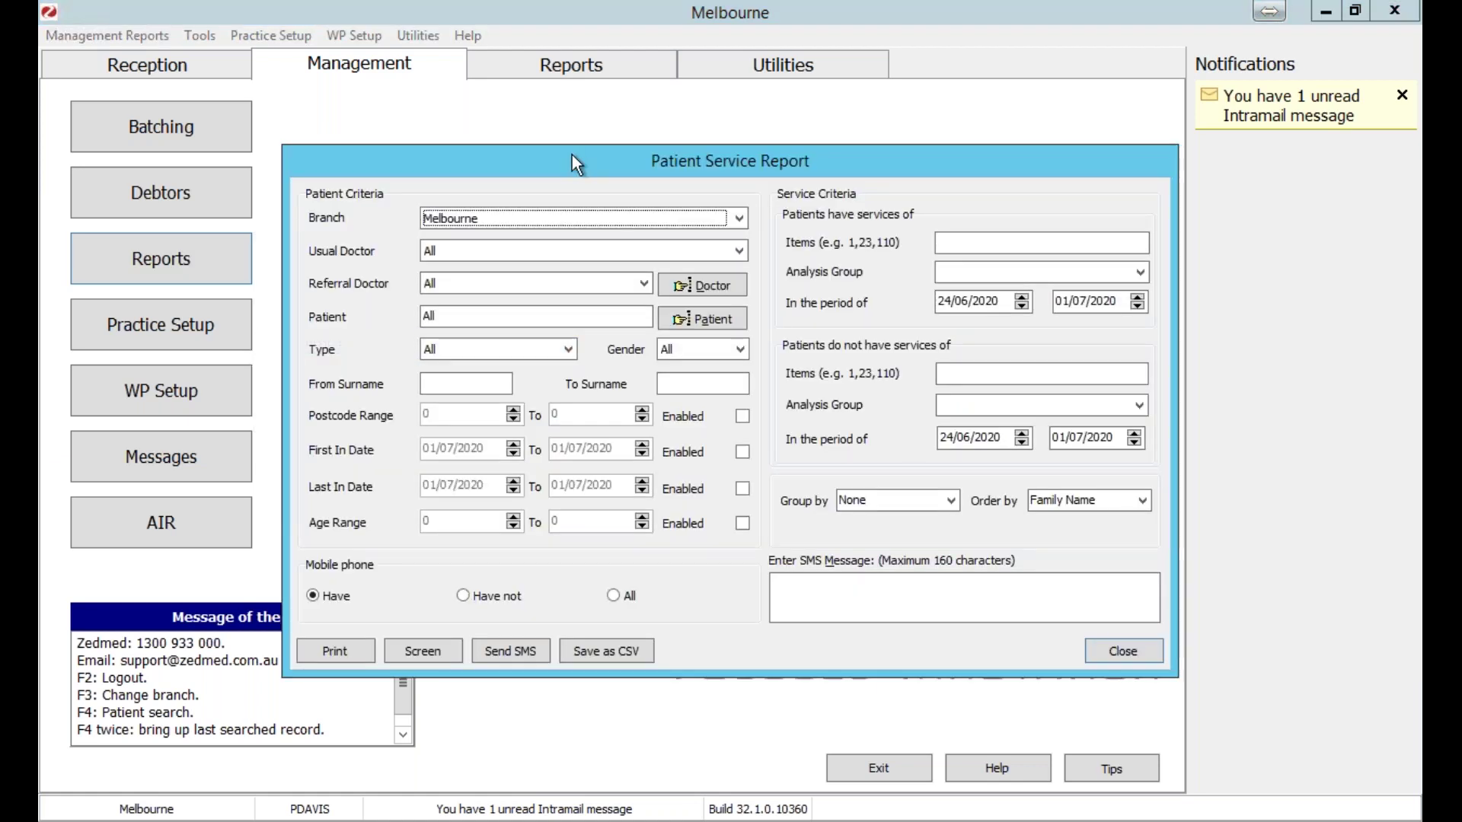
left_click_drag(573, 154, 395, 90)
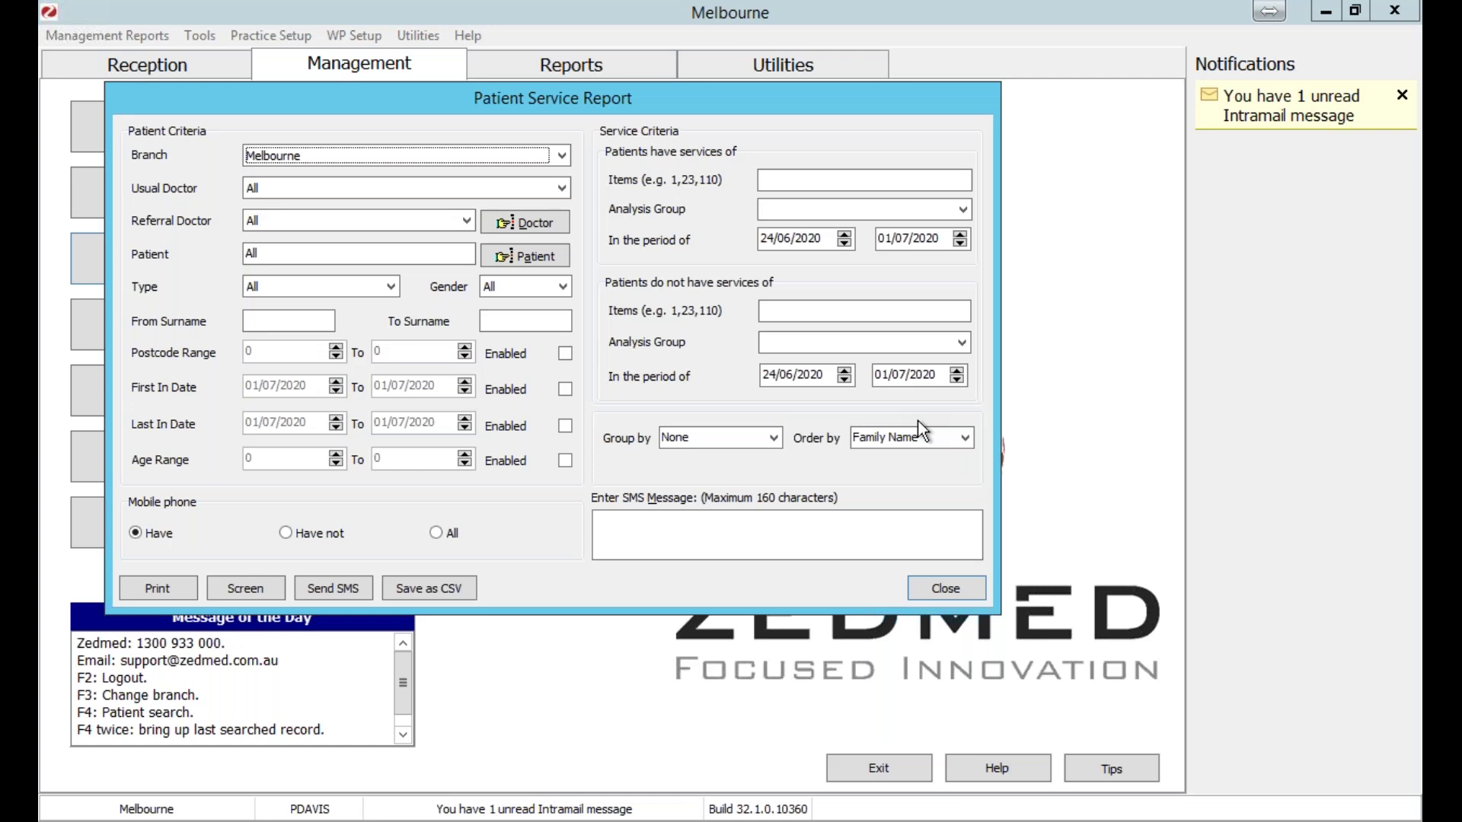
left_click(973, 590)
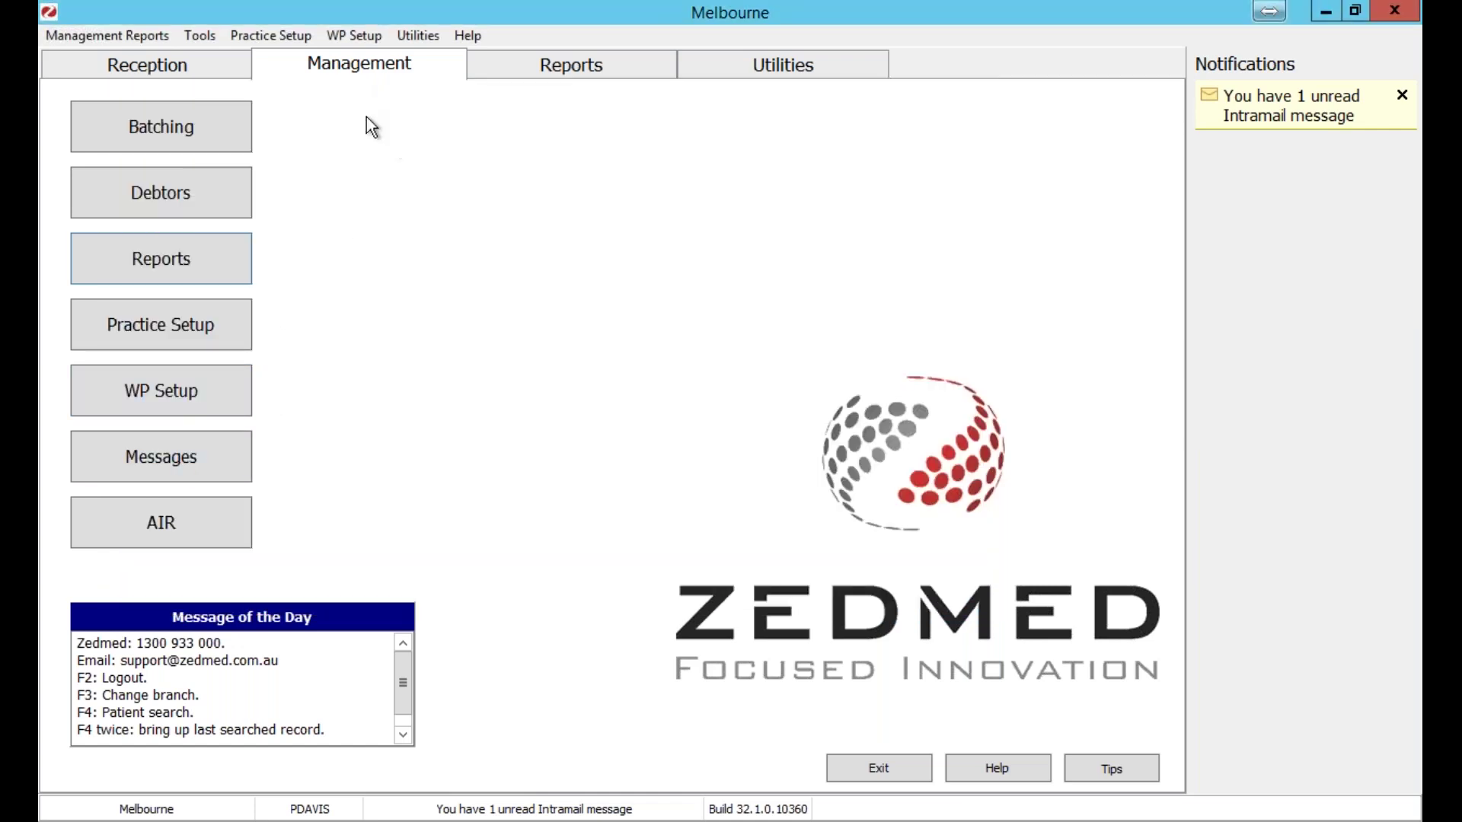
left_click(195, 467)
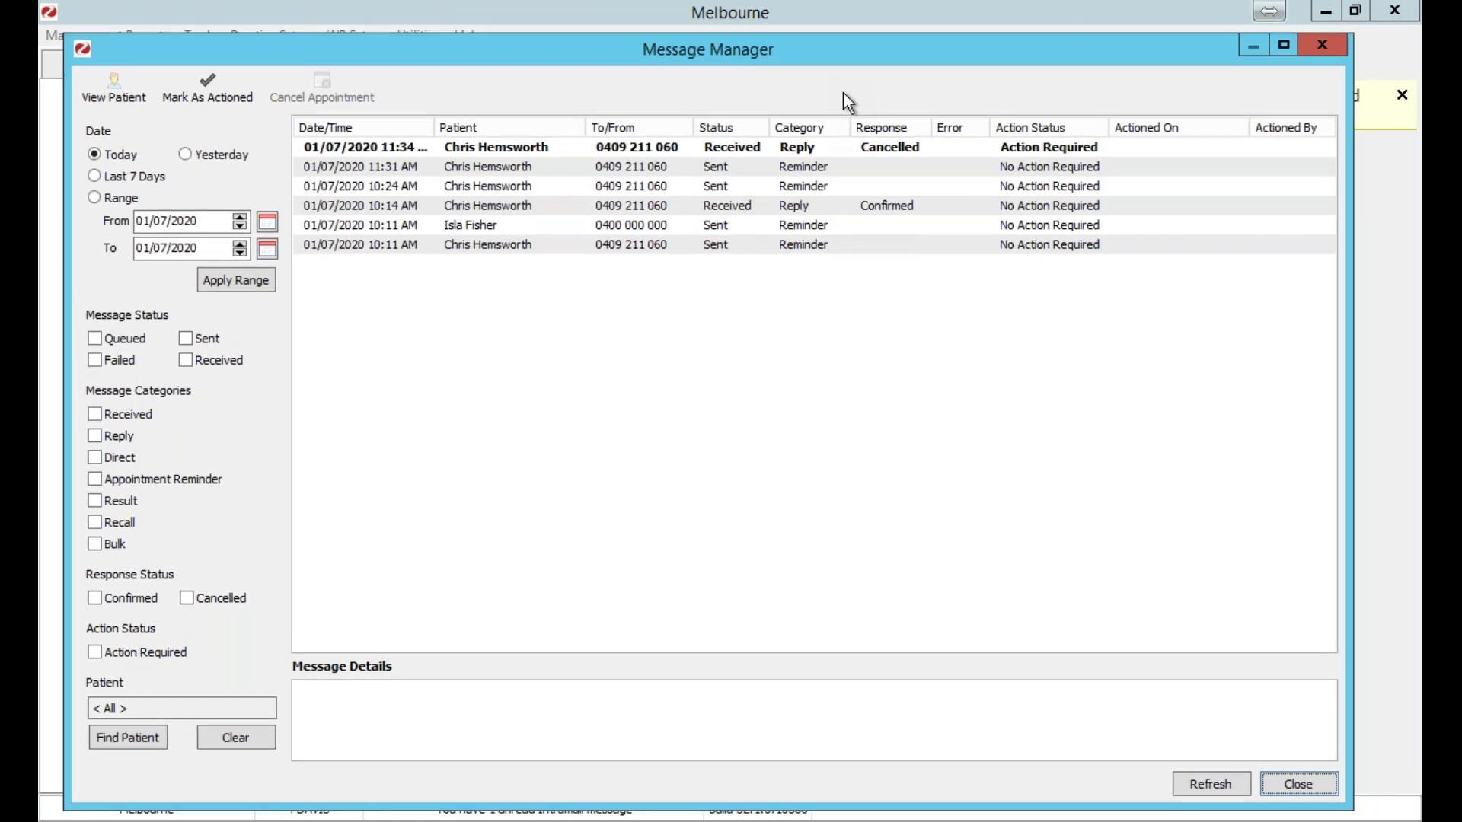
left_click_drag(843, 38, 750, 113)
key("Escape")
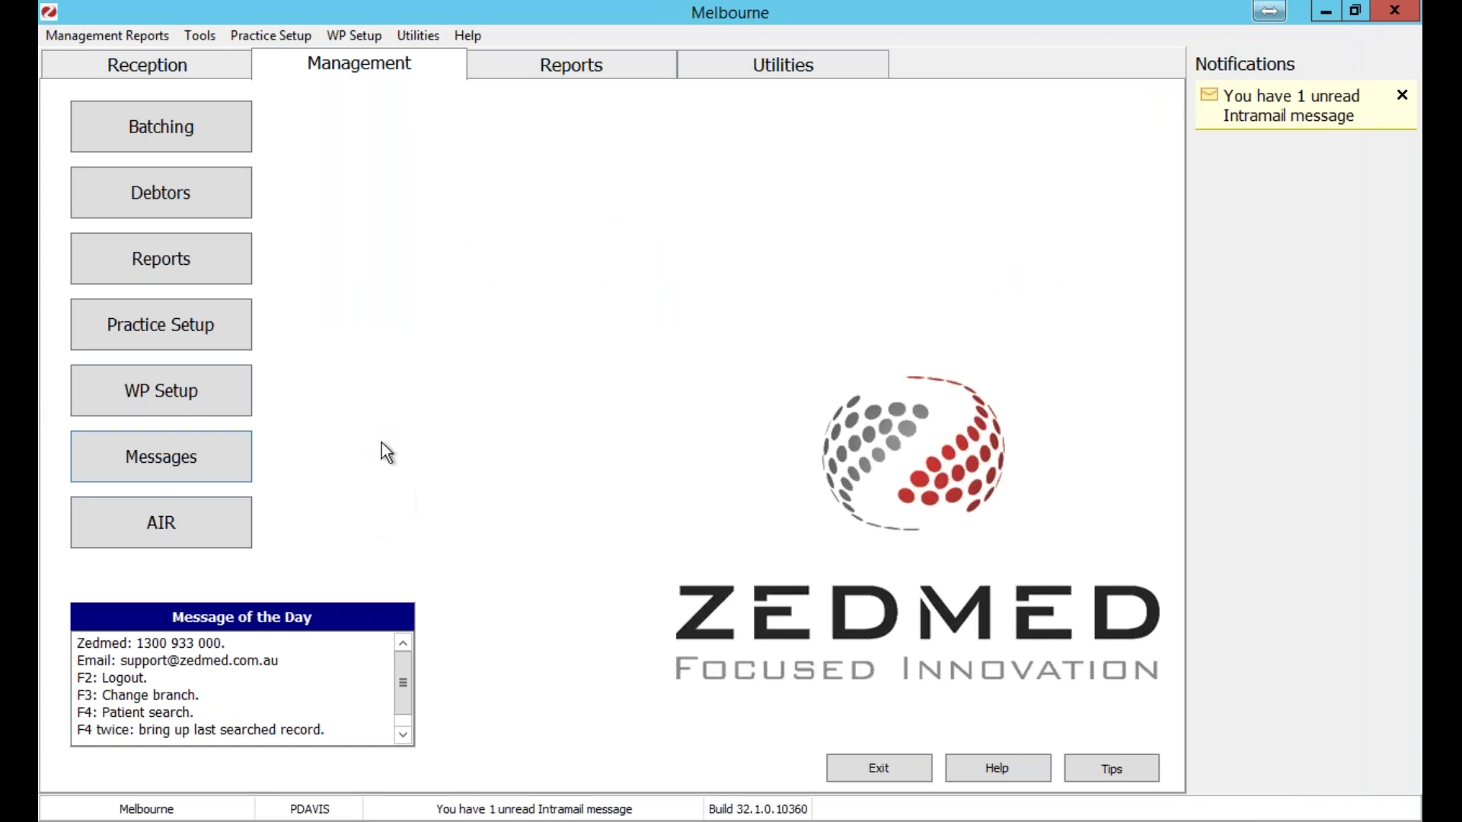
Launch Clinical Records from Reception, declining to open the mail inbox.
left_click(194, 71)
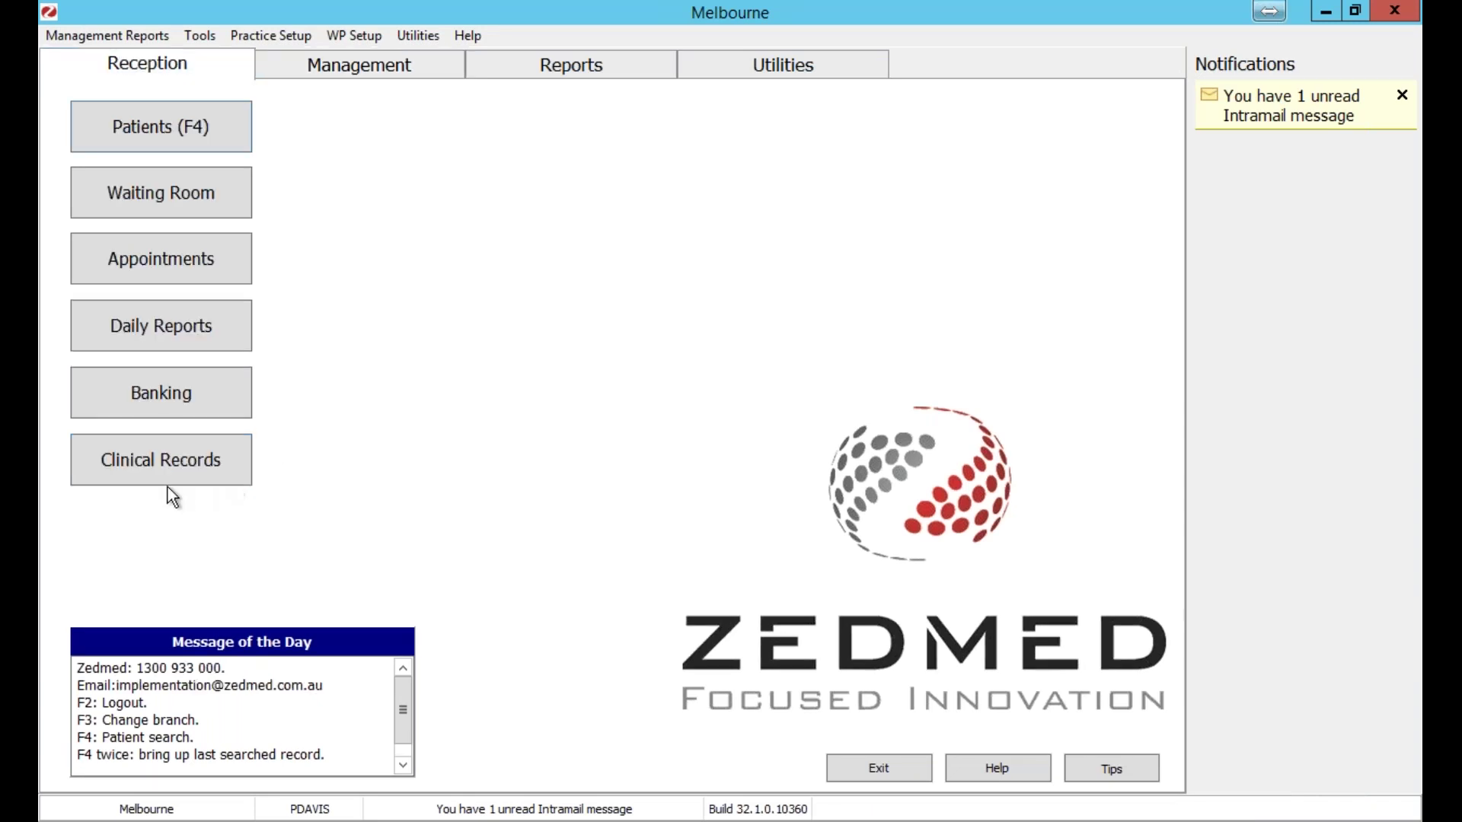
left_click(183, 476)
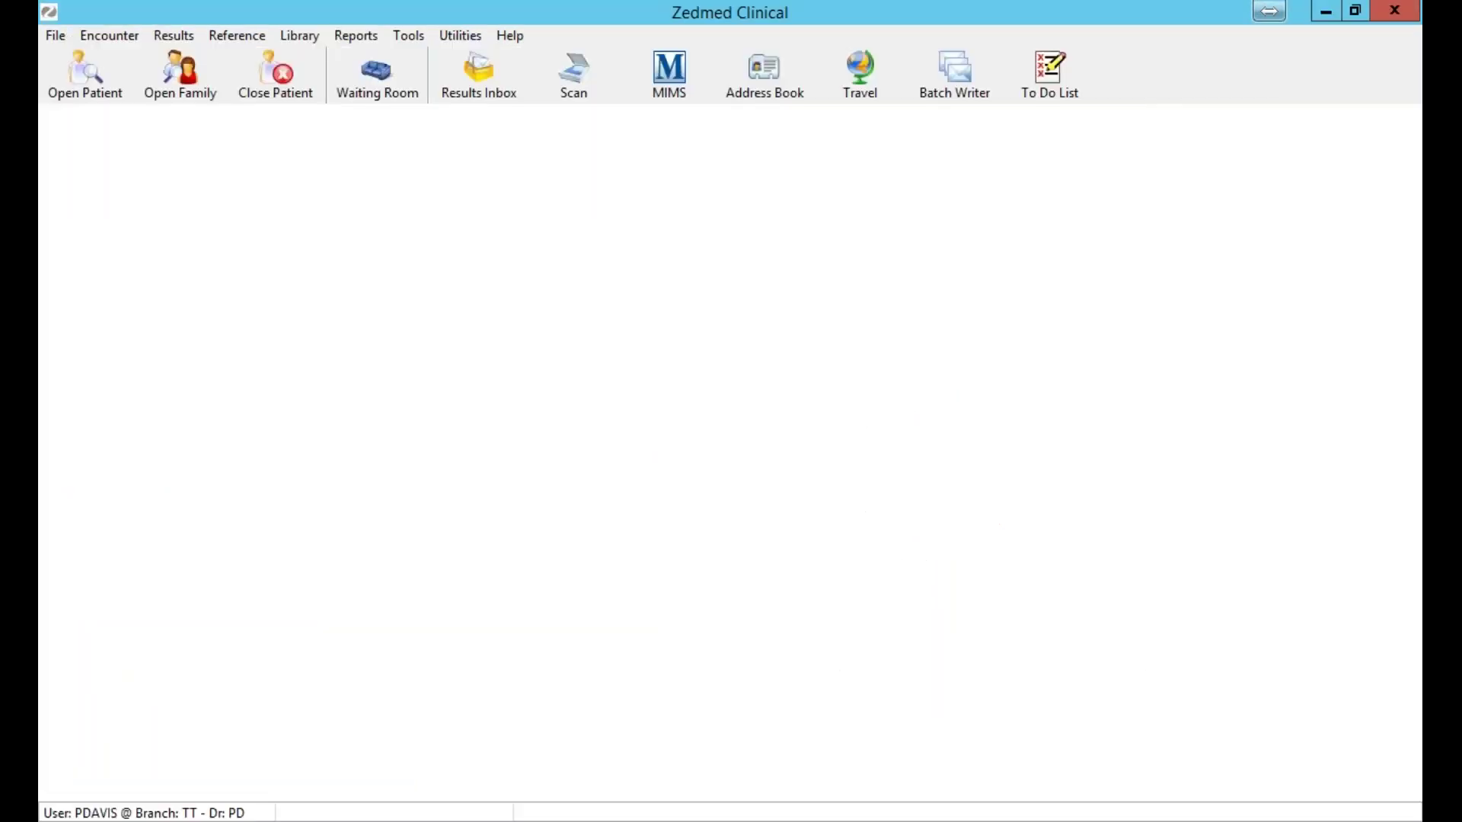
left_click(855, 456)
Search the test patient by surname, open the record, and dismiss the renewal notice.
left_click(80, 90)
type("Hems")
key("Return")
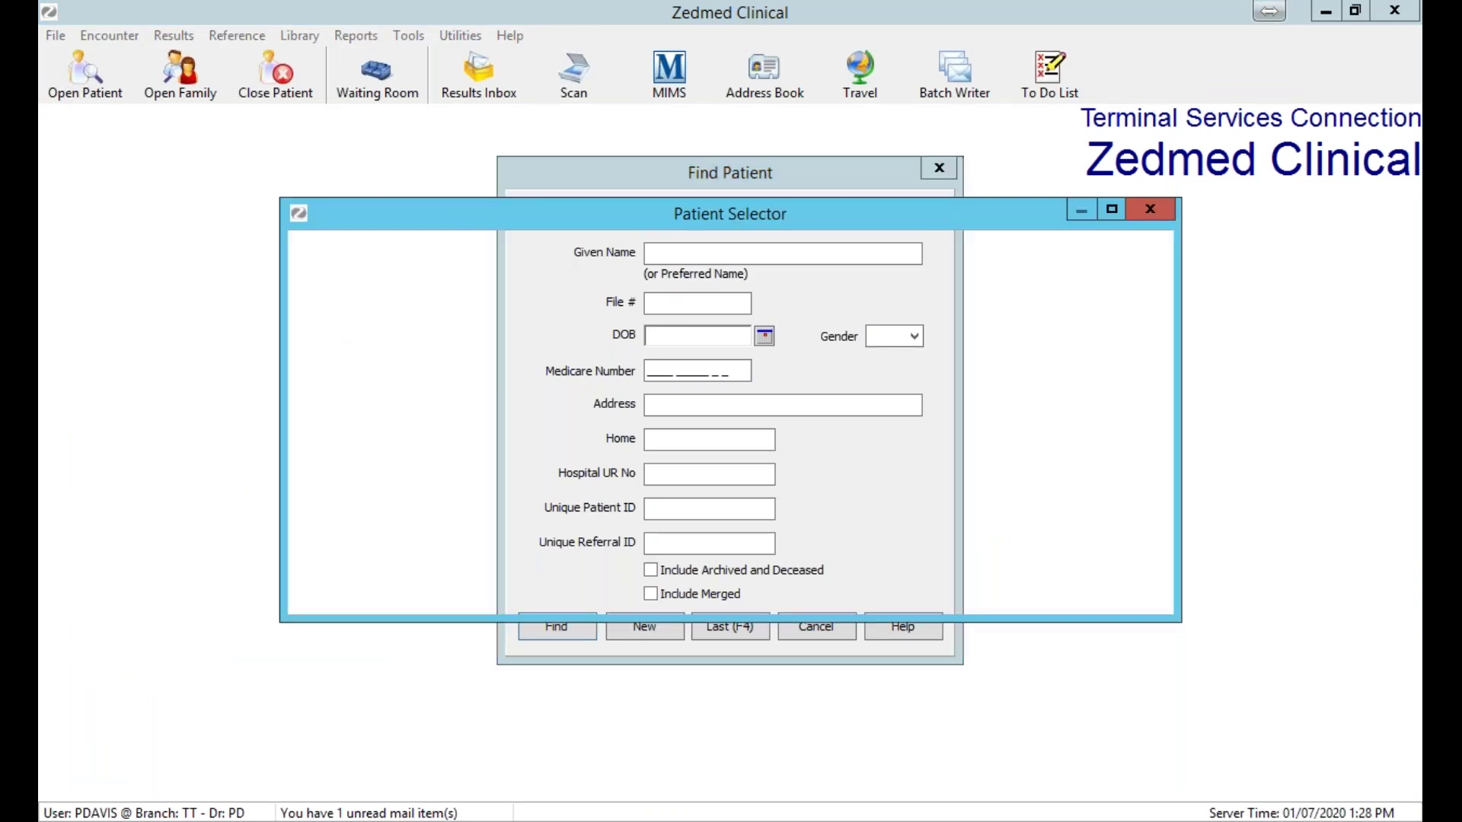
key("Return")
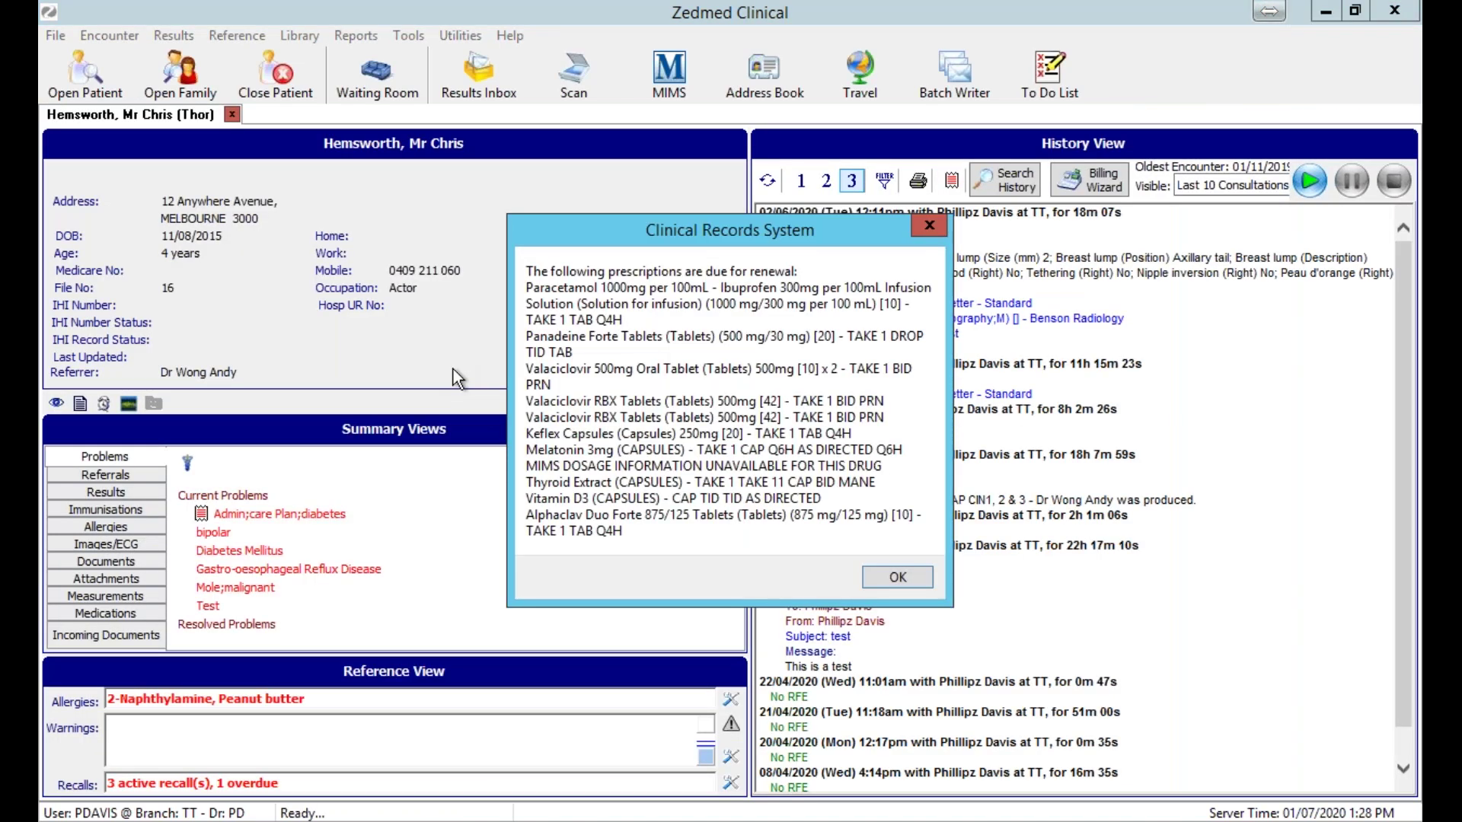
key("Return")
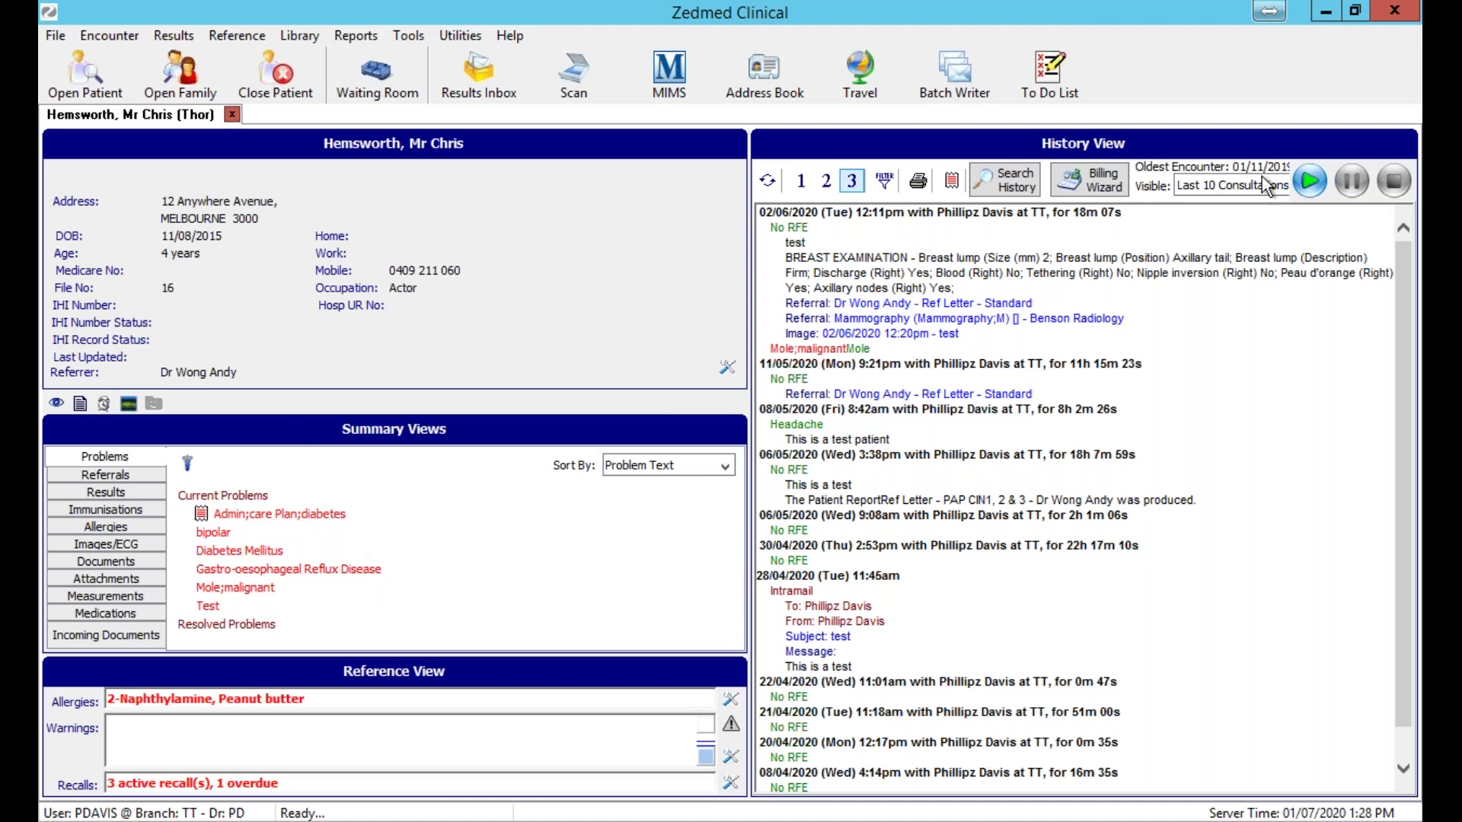
Start an encounter, close Observations, then close the record without saving the empty encounter.
left_click(1310, 183)
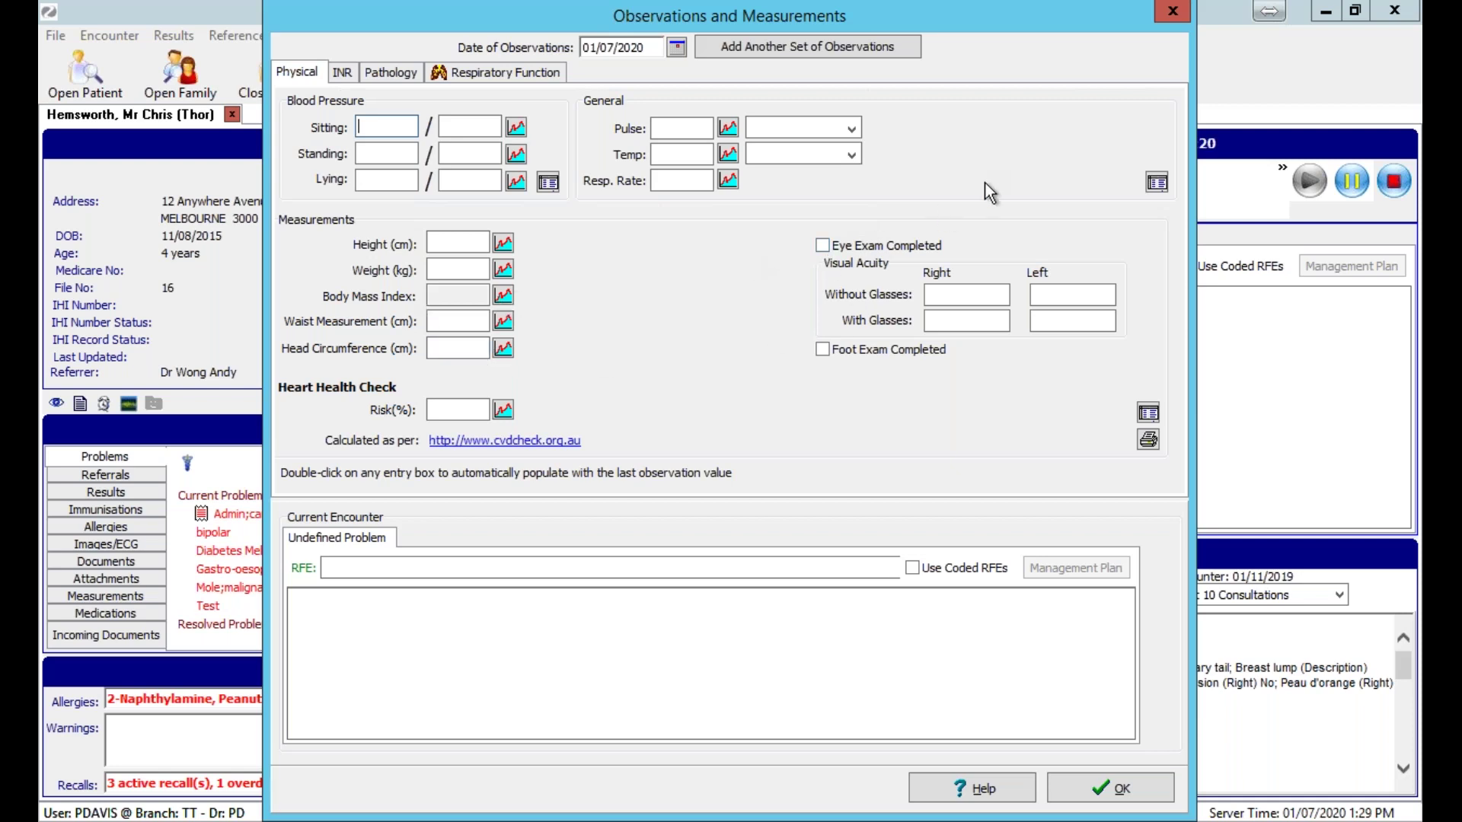
left_click(1180, 18)
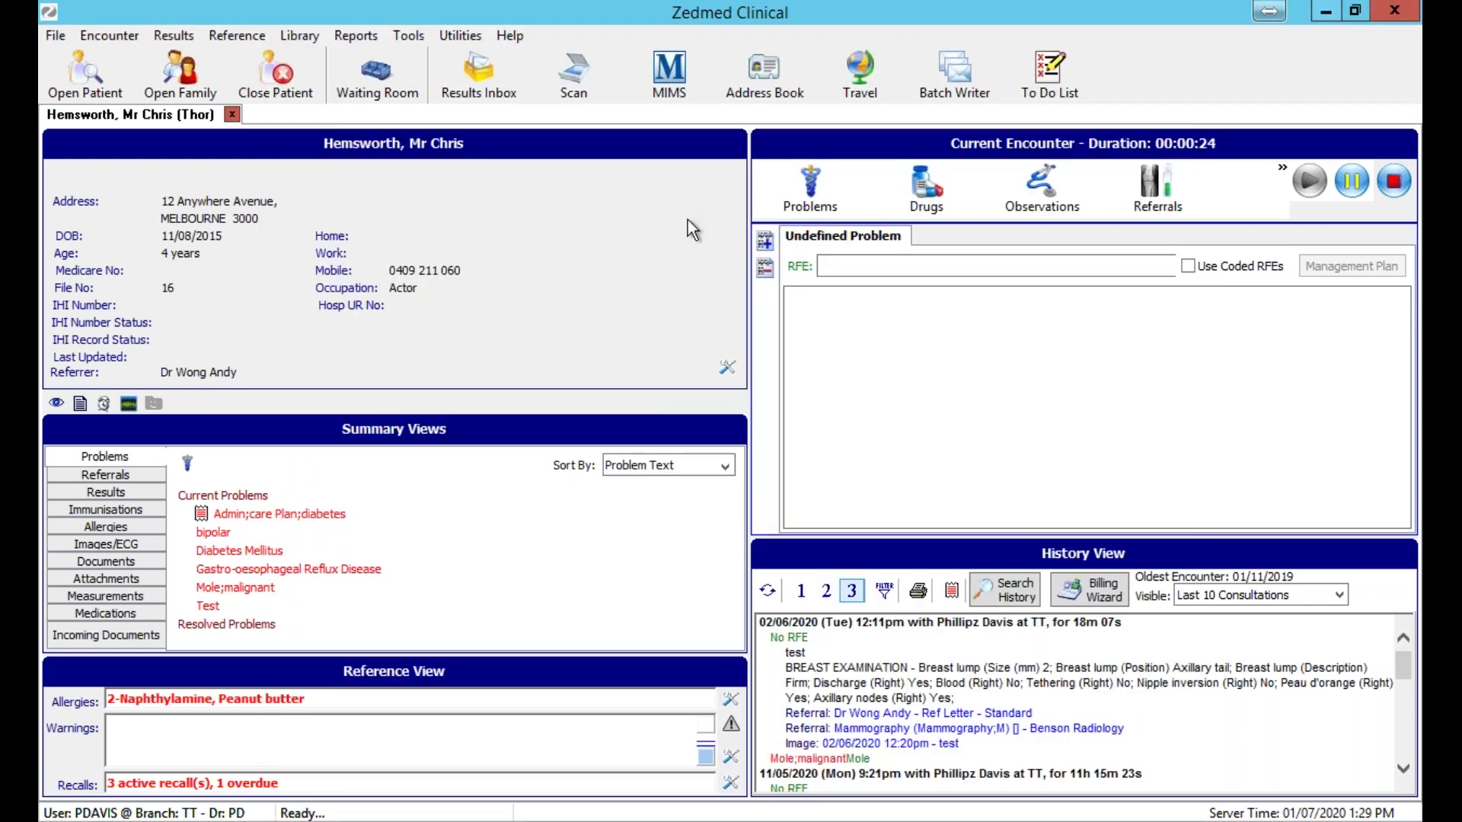
left_click(230, 114)
left_click(871, 454)
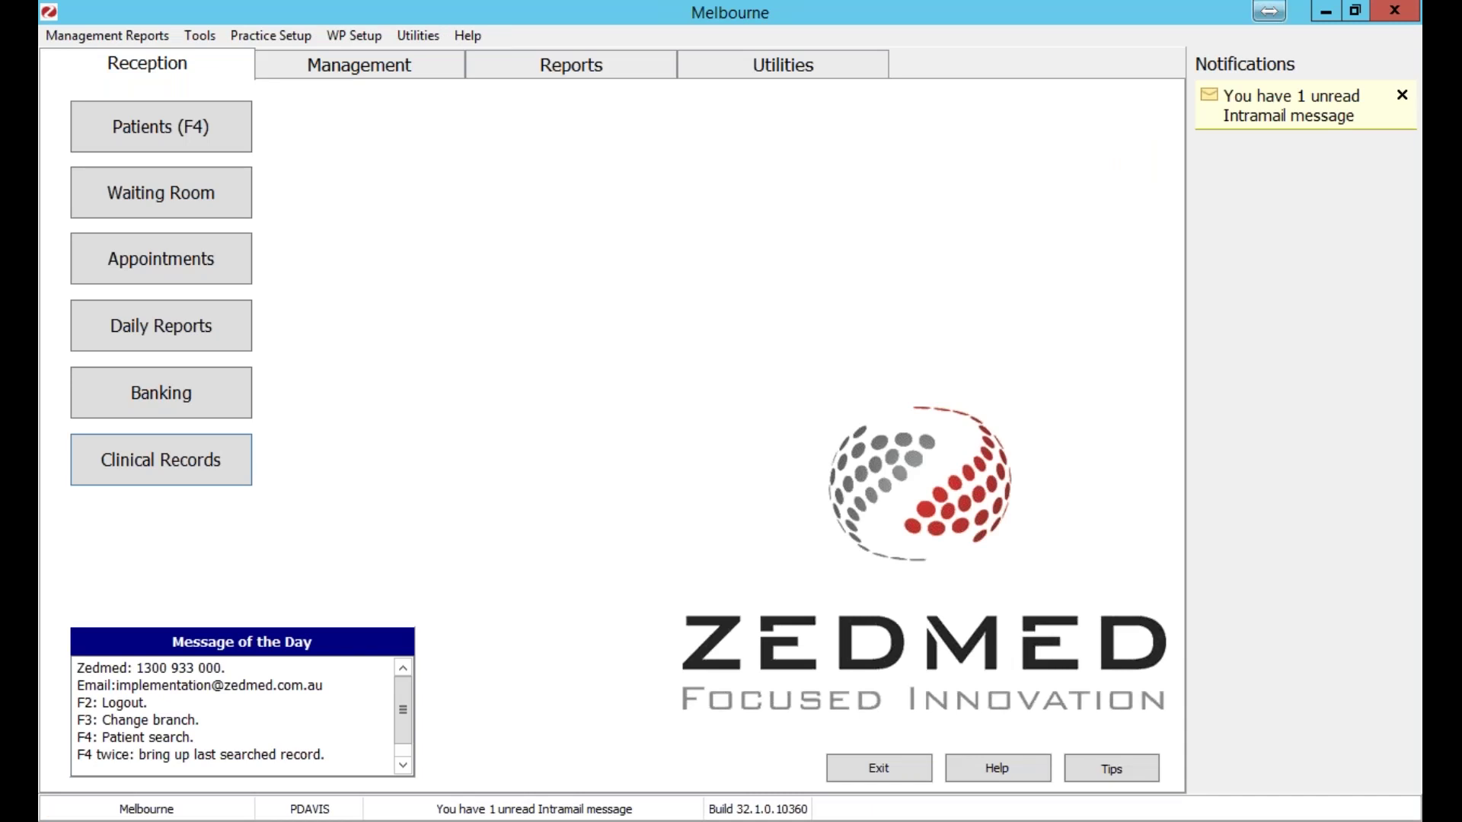
mouse_move(544, 821)
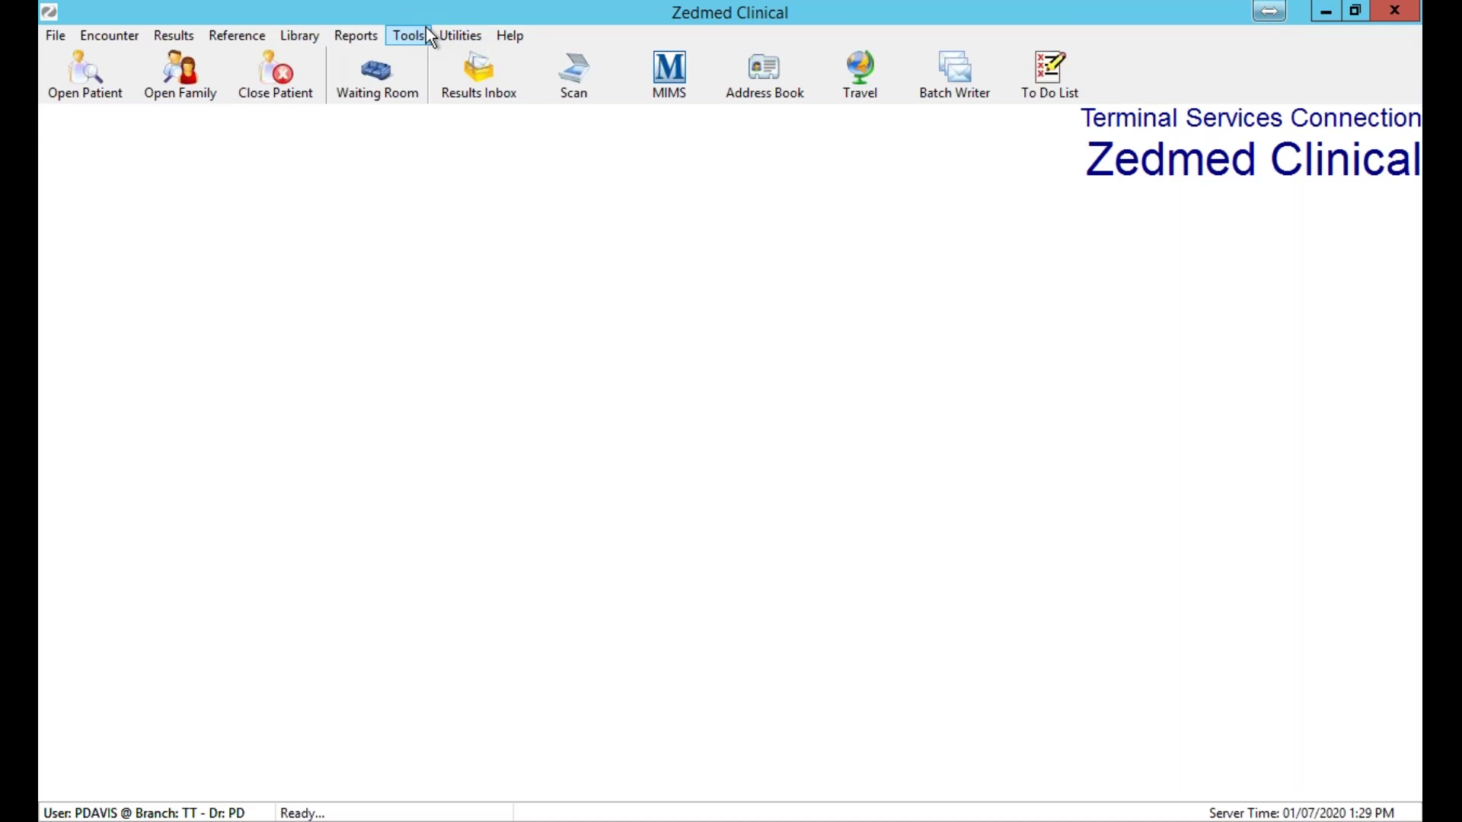
Review the Drugs tab of Tools > Global Options, then accept with OK.
left_click(421, 34)
left_click(355, 87)
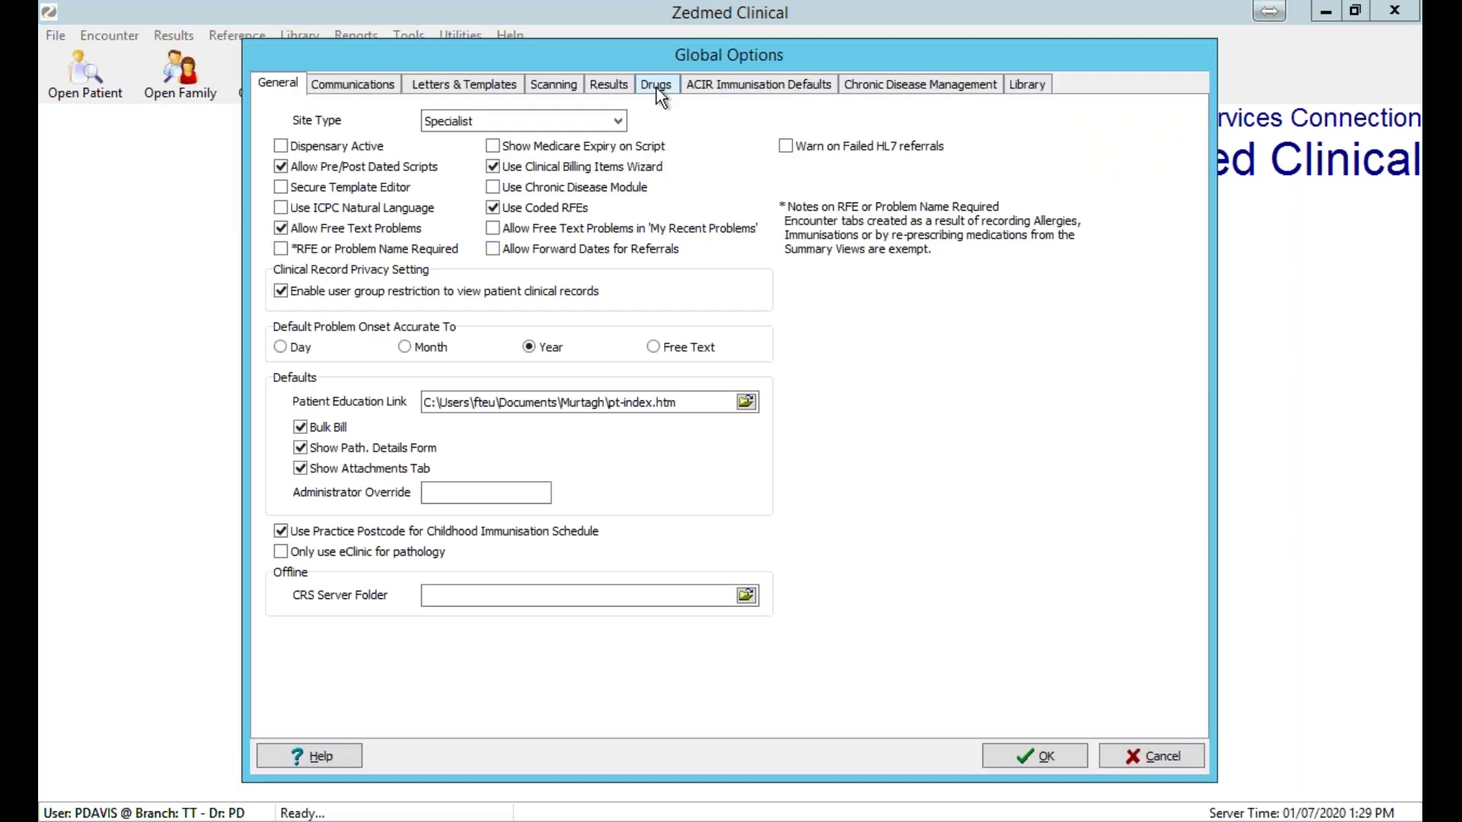
left_click(656, 86)
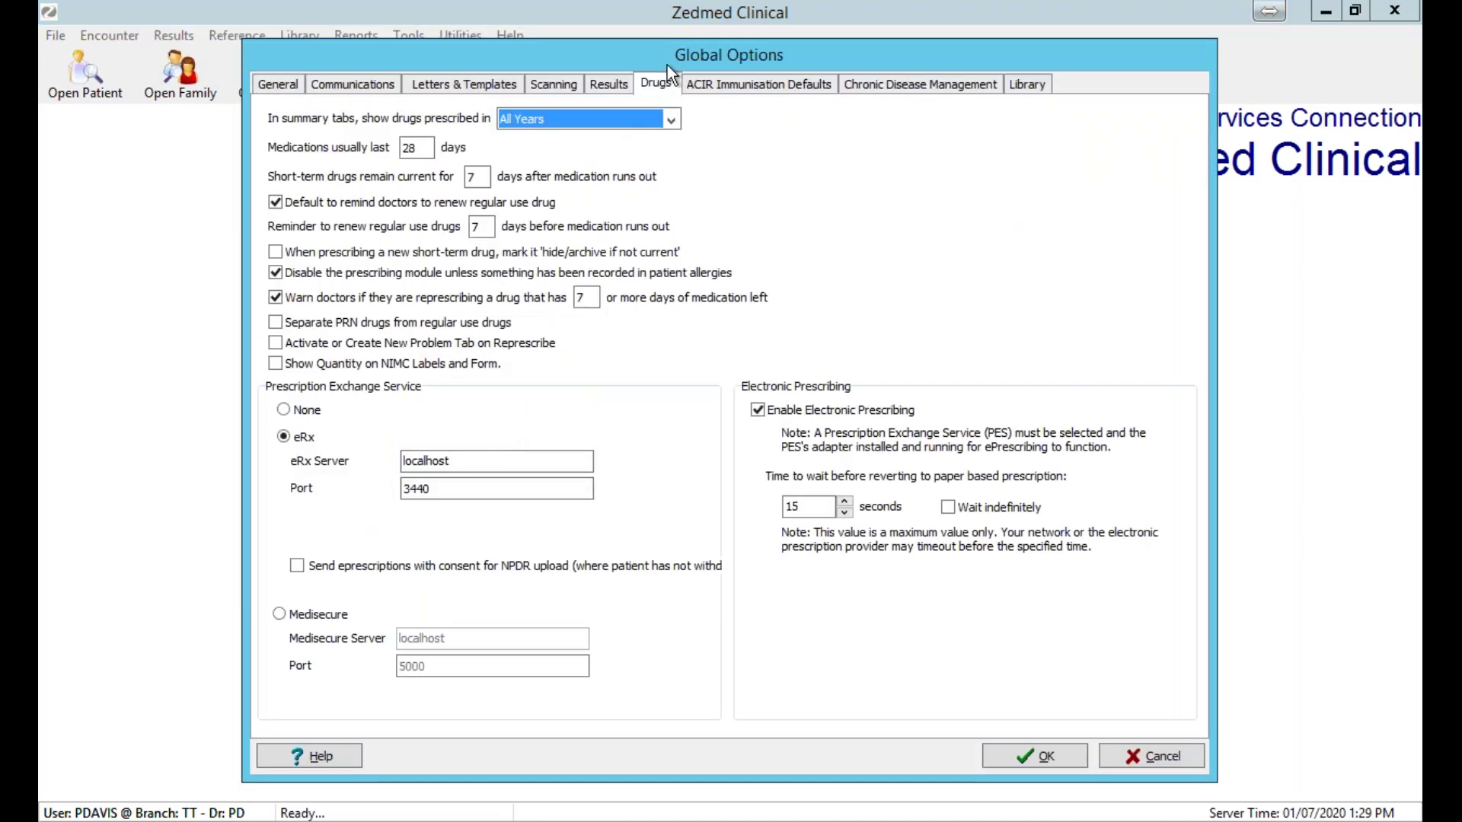
left_click_drag(667, 65, 600, 116)
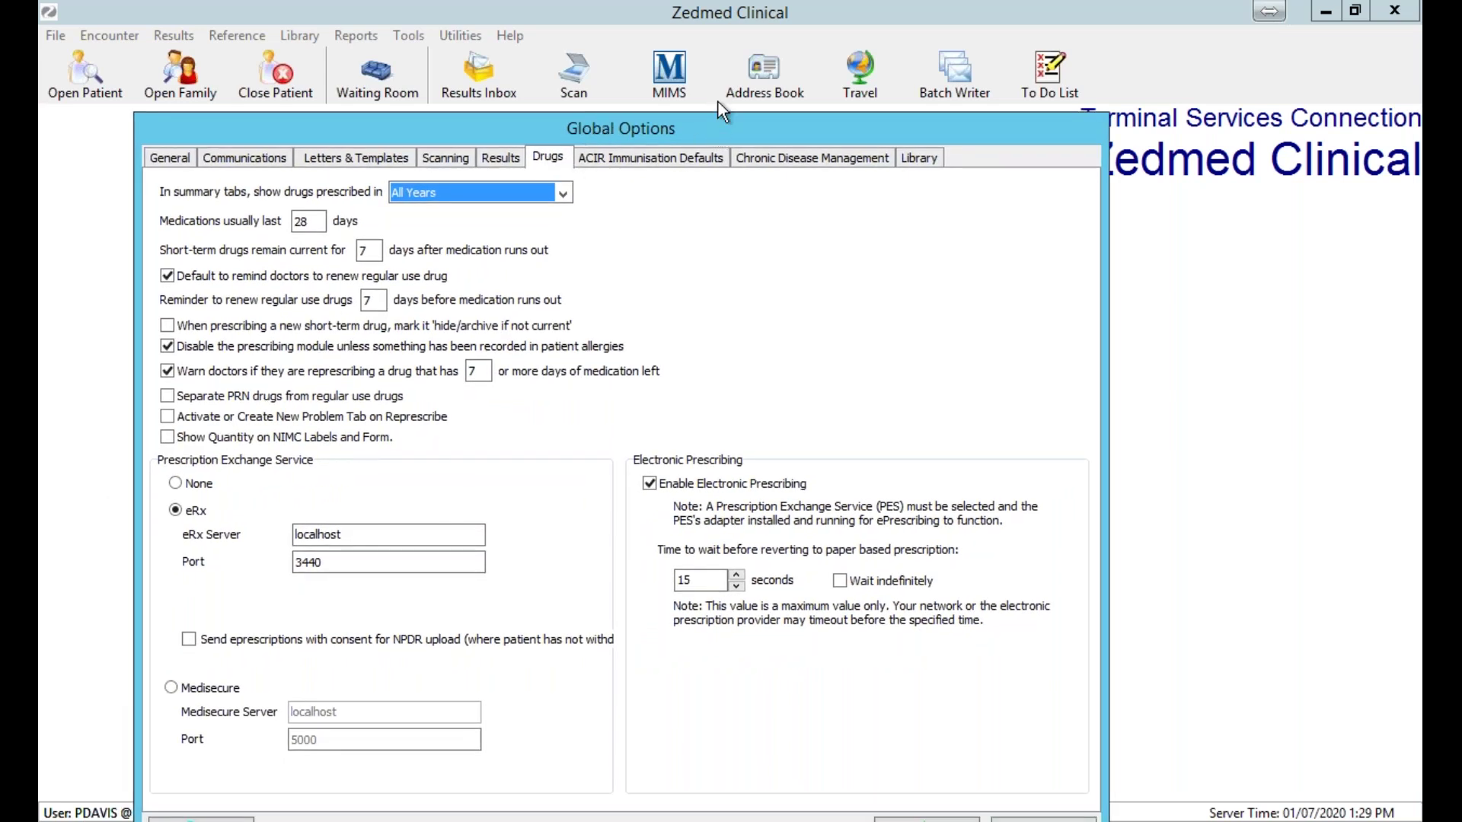
left_click_drag(719, 102, 718, 99)
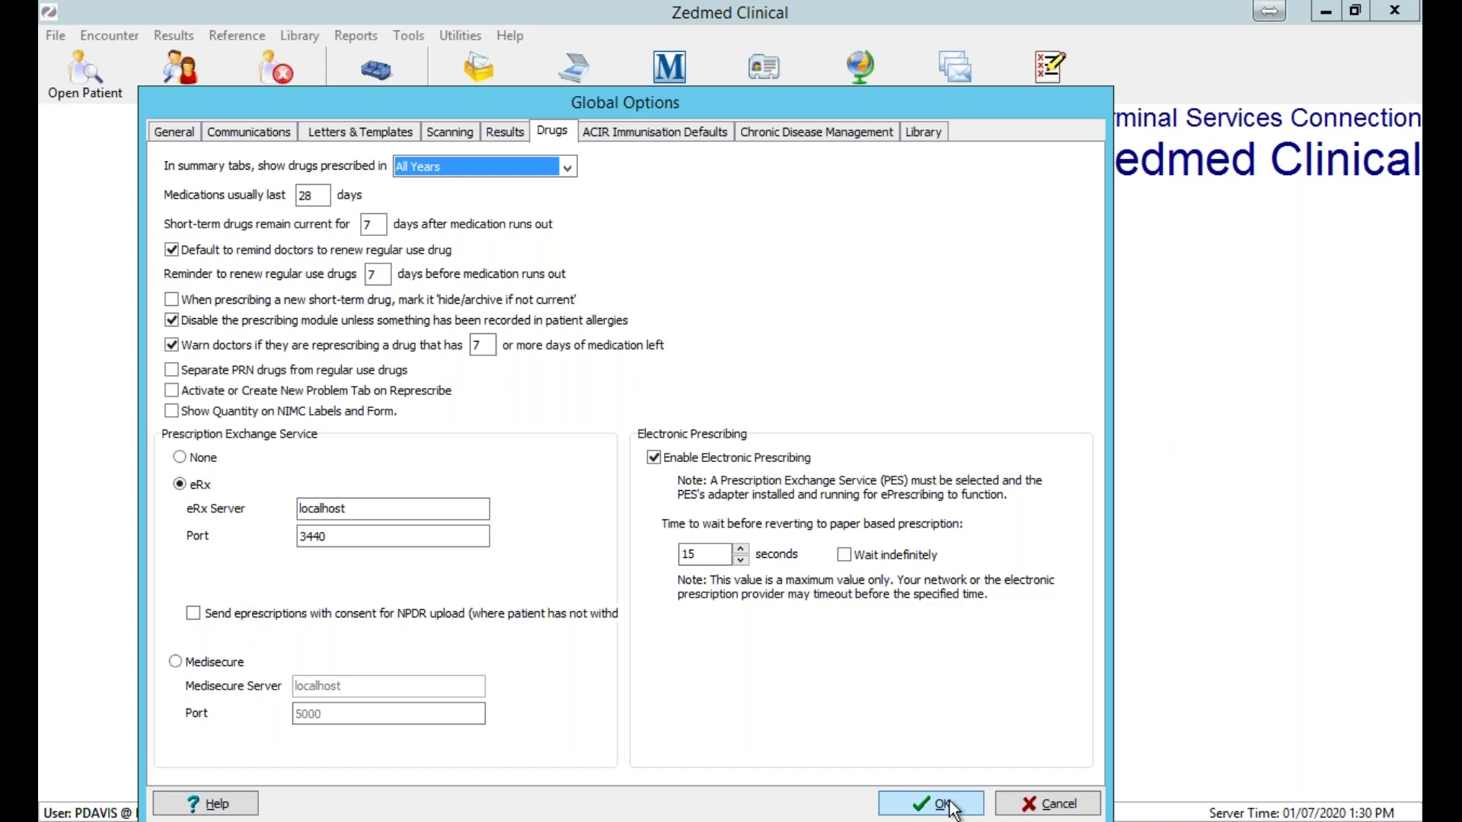
left_click(952, 809)
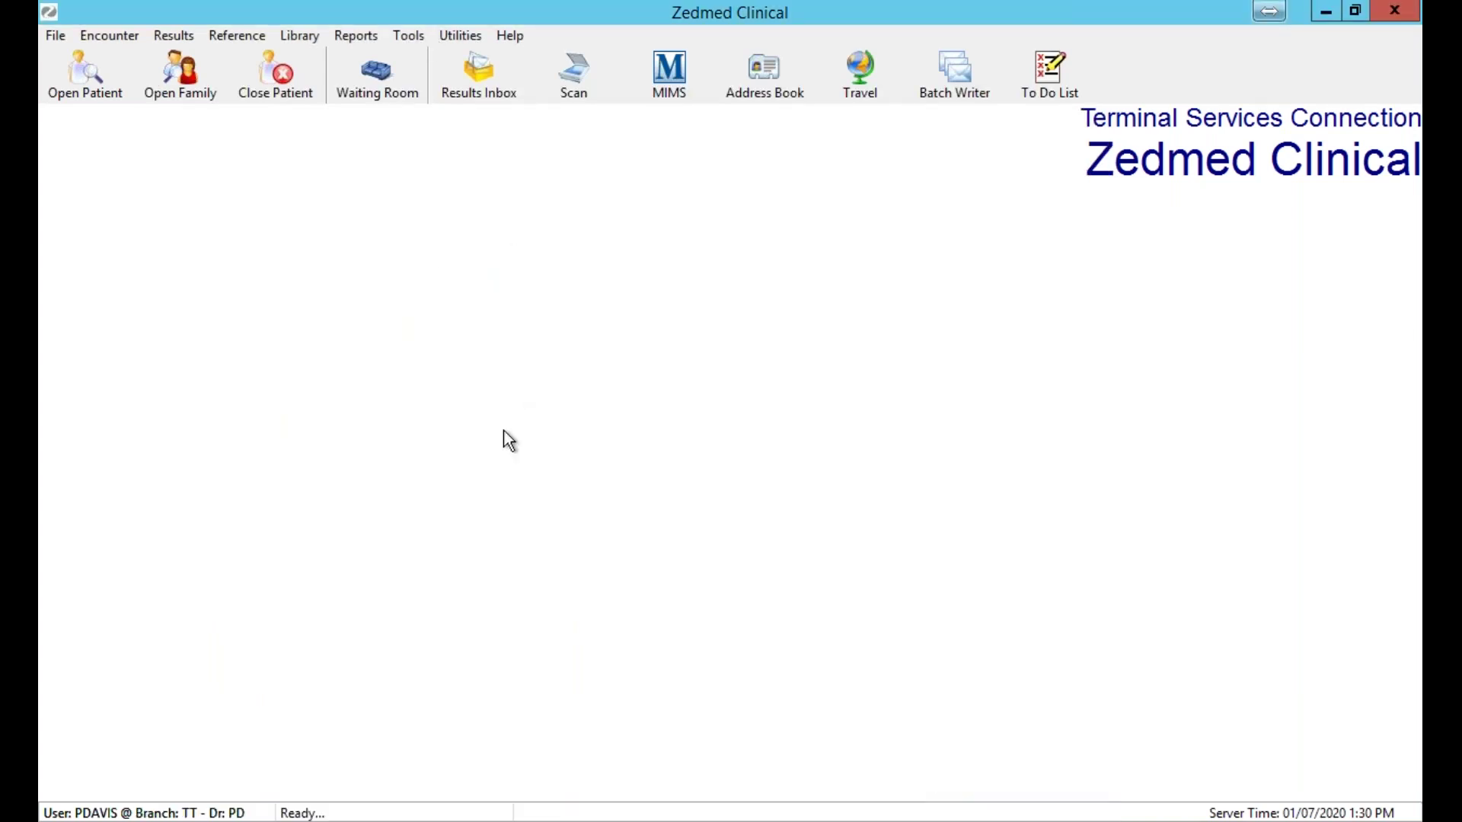
Bring up the Tools menu containing My Options.
left_click(417, 41)
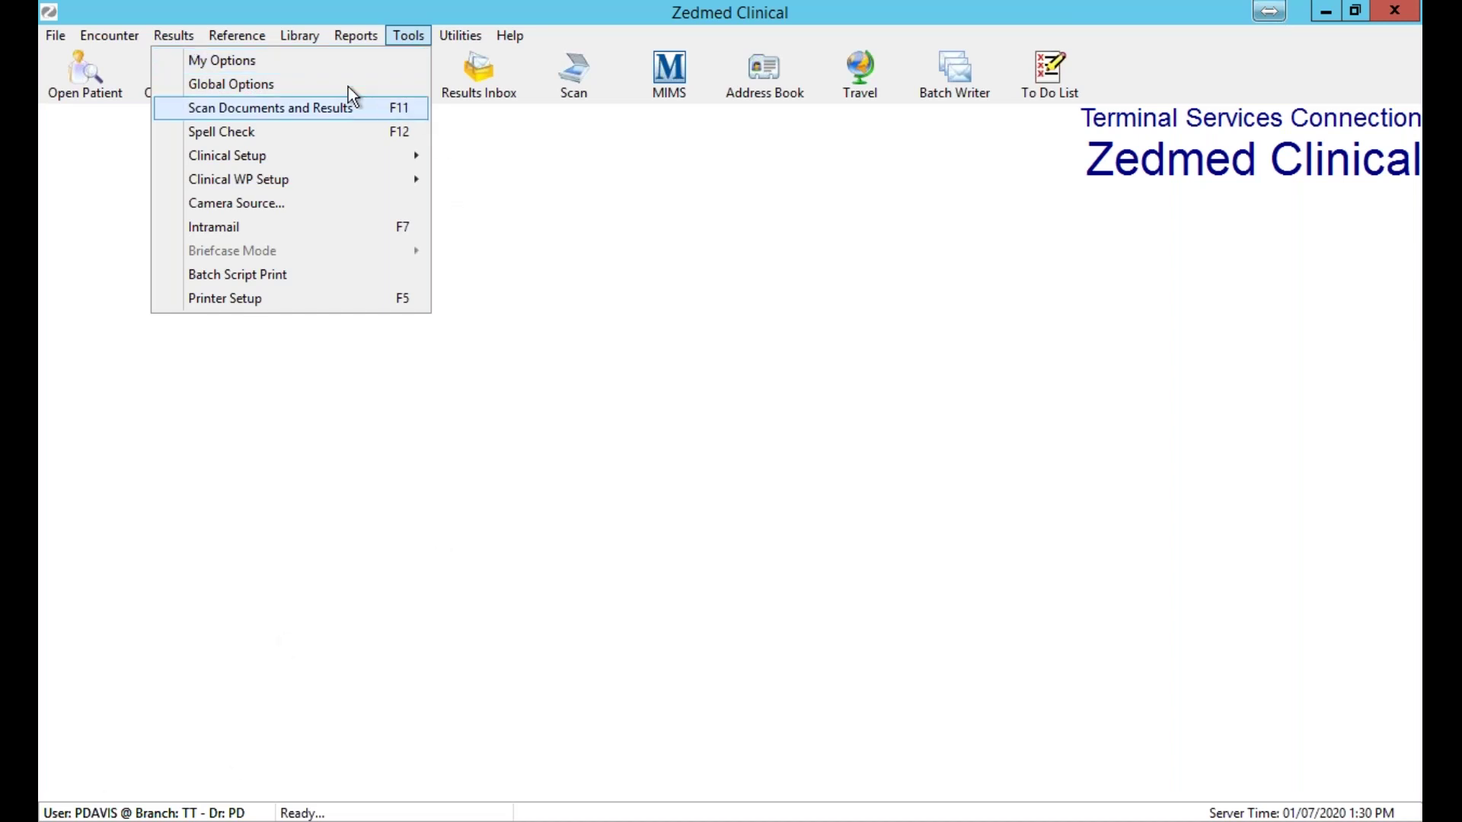
left_click(332, 37)
mouse_move(410, 35)
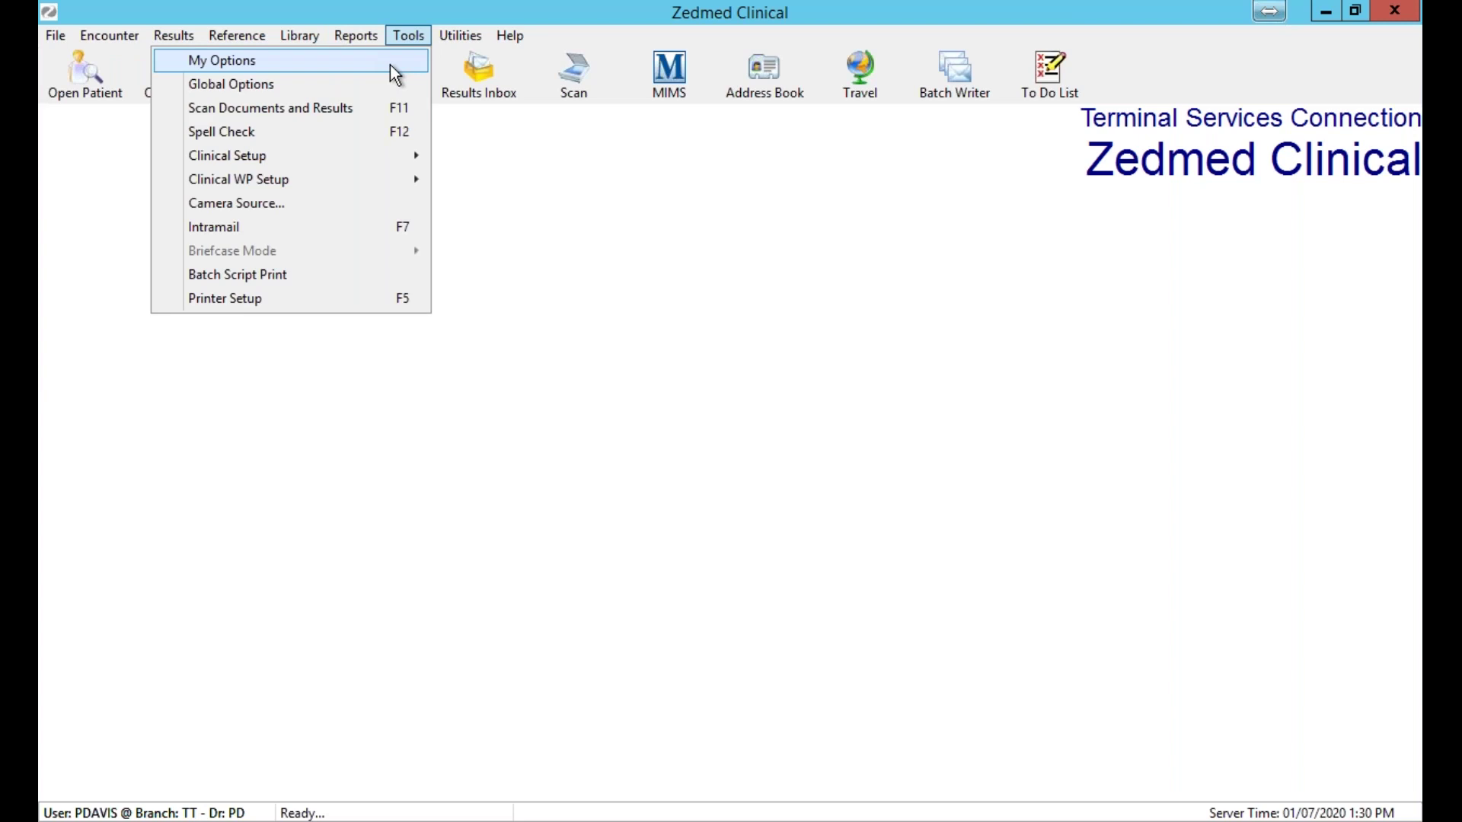
left_click(390, 65)
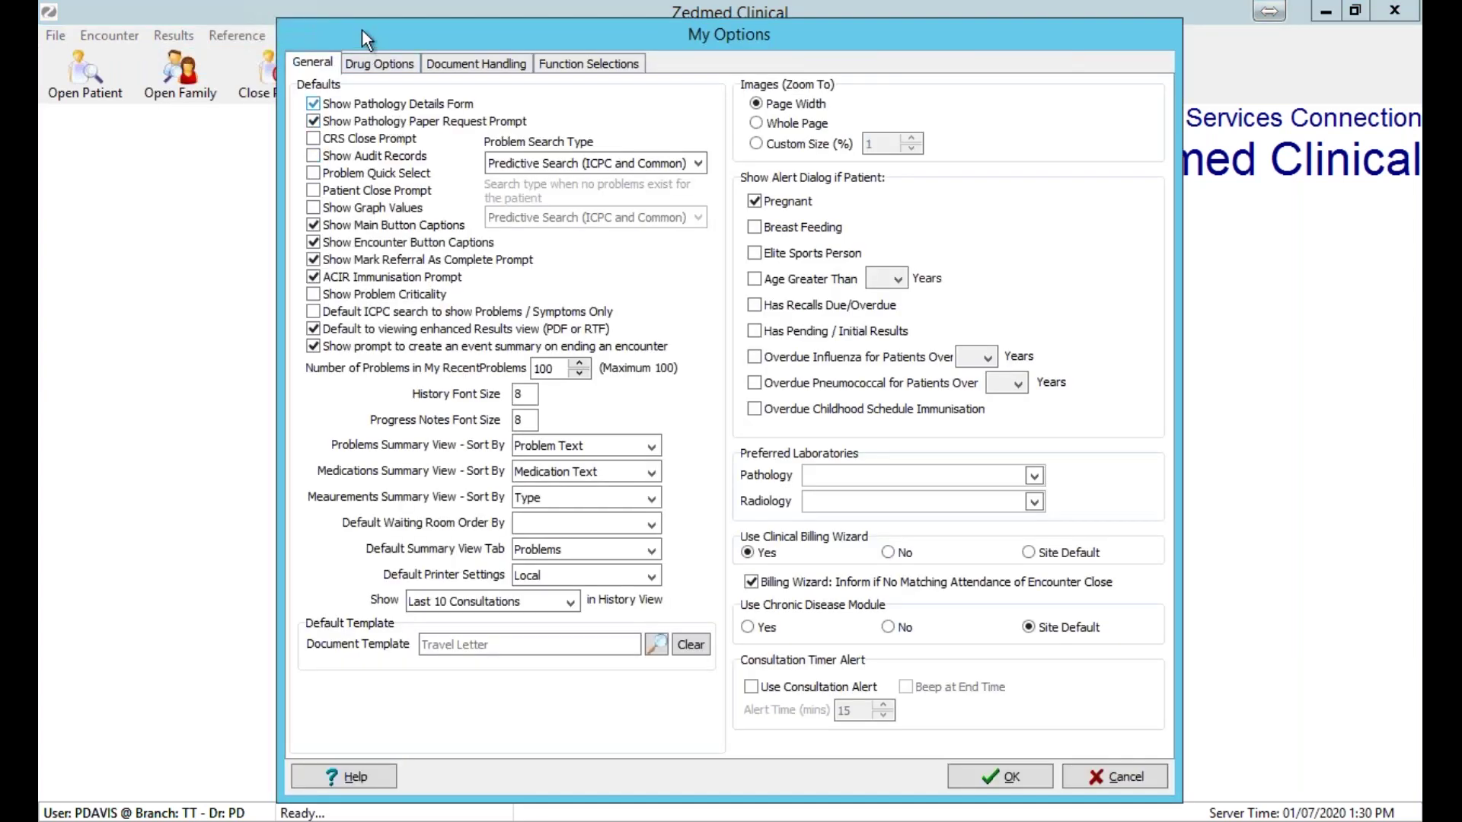
left_click(381, 67)
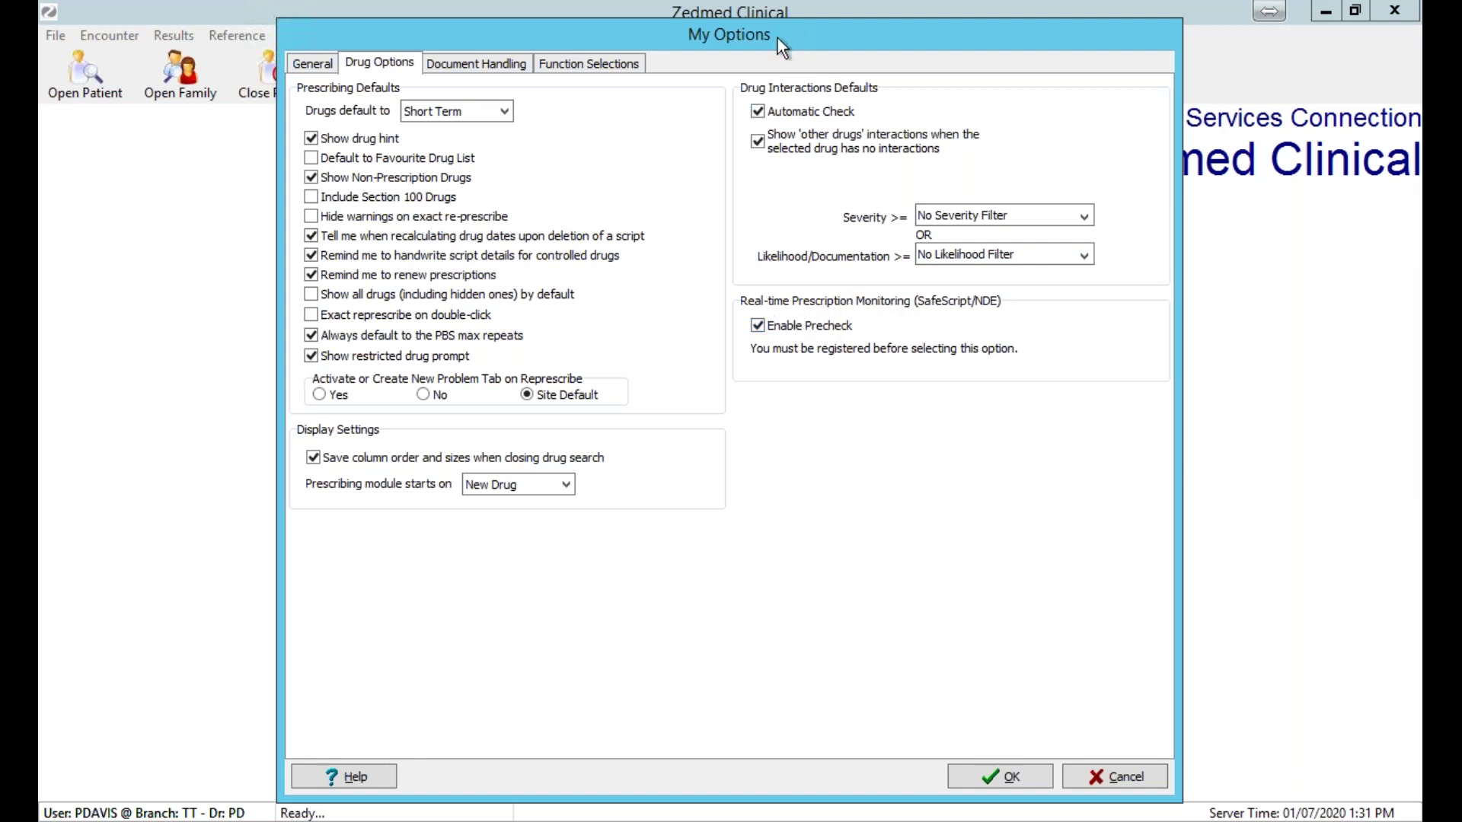
left_click_drag(778, 38, 648, 127)
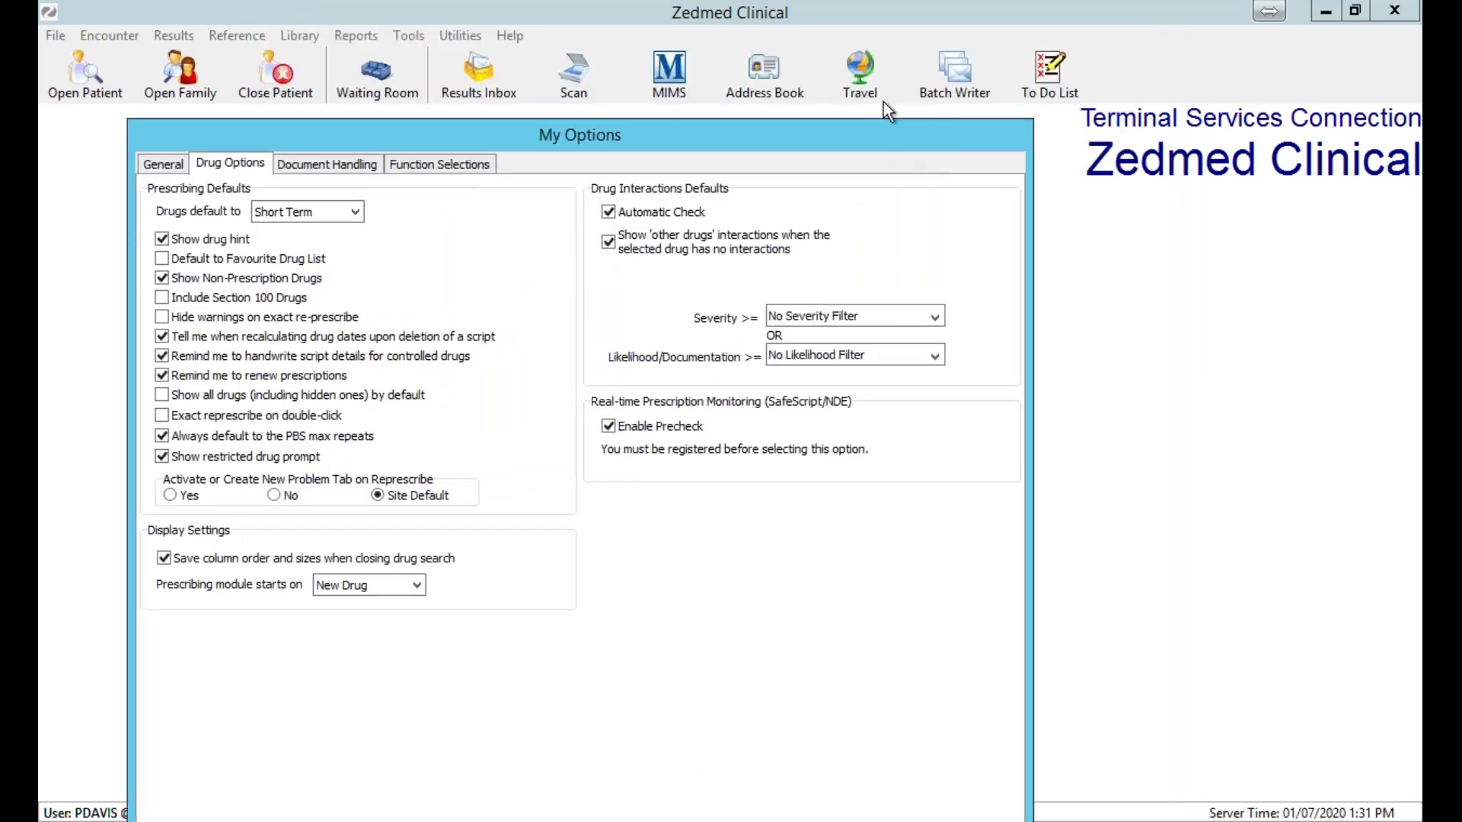
left_click_drag(883, 135, 827, 17)
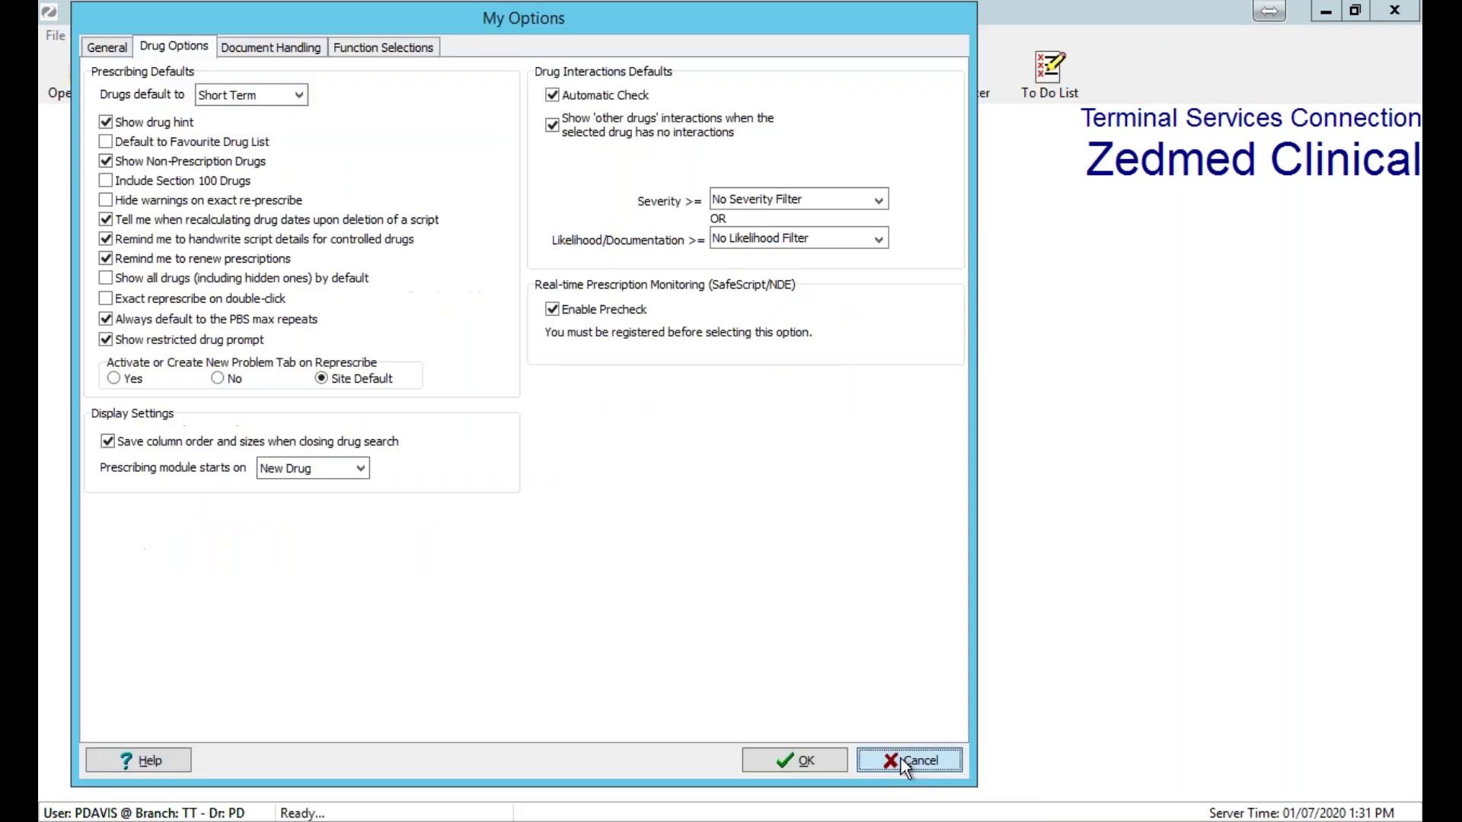
left_click(907, 764)
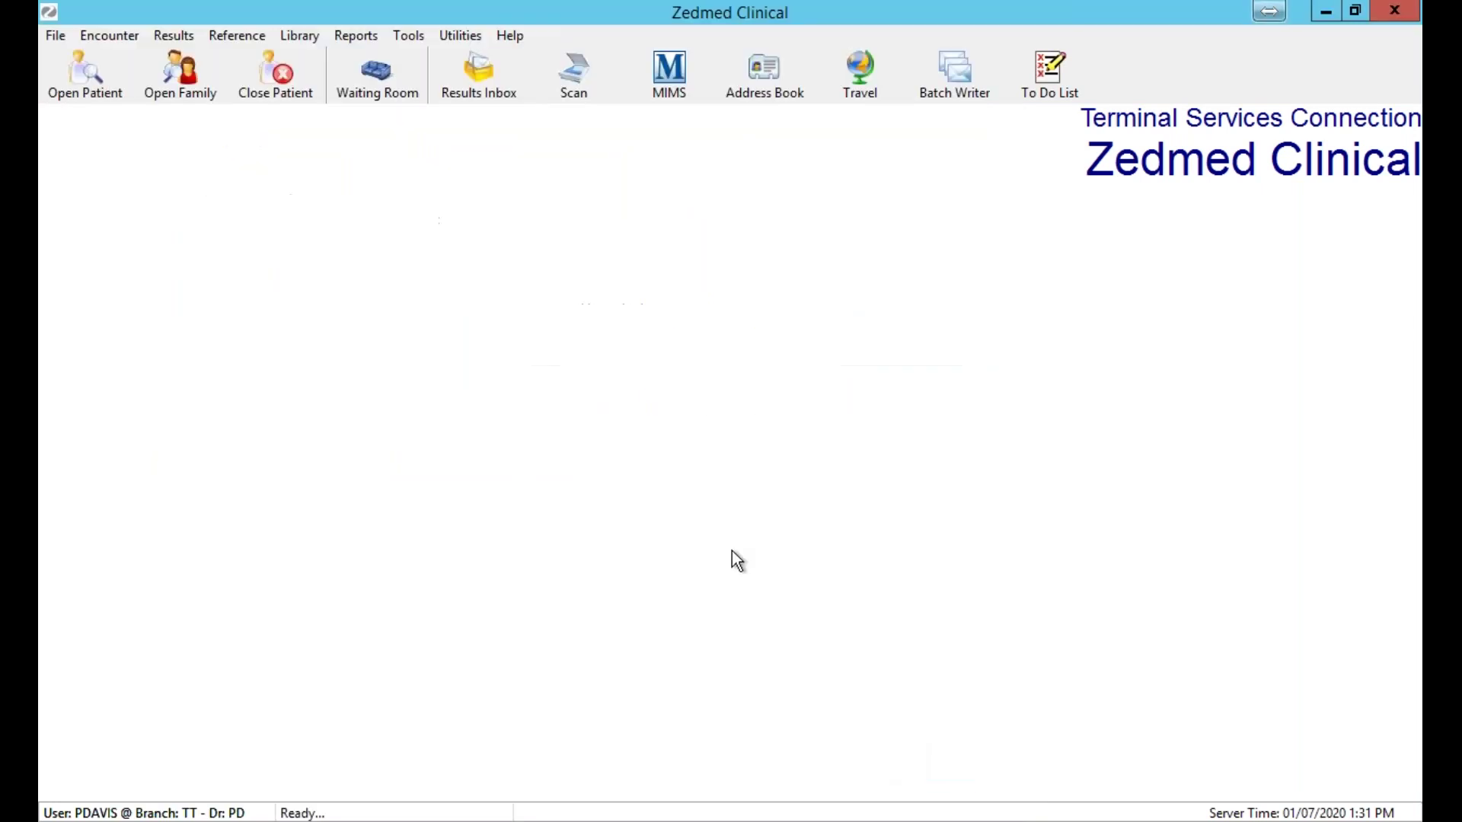
left_click(94, 78)
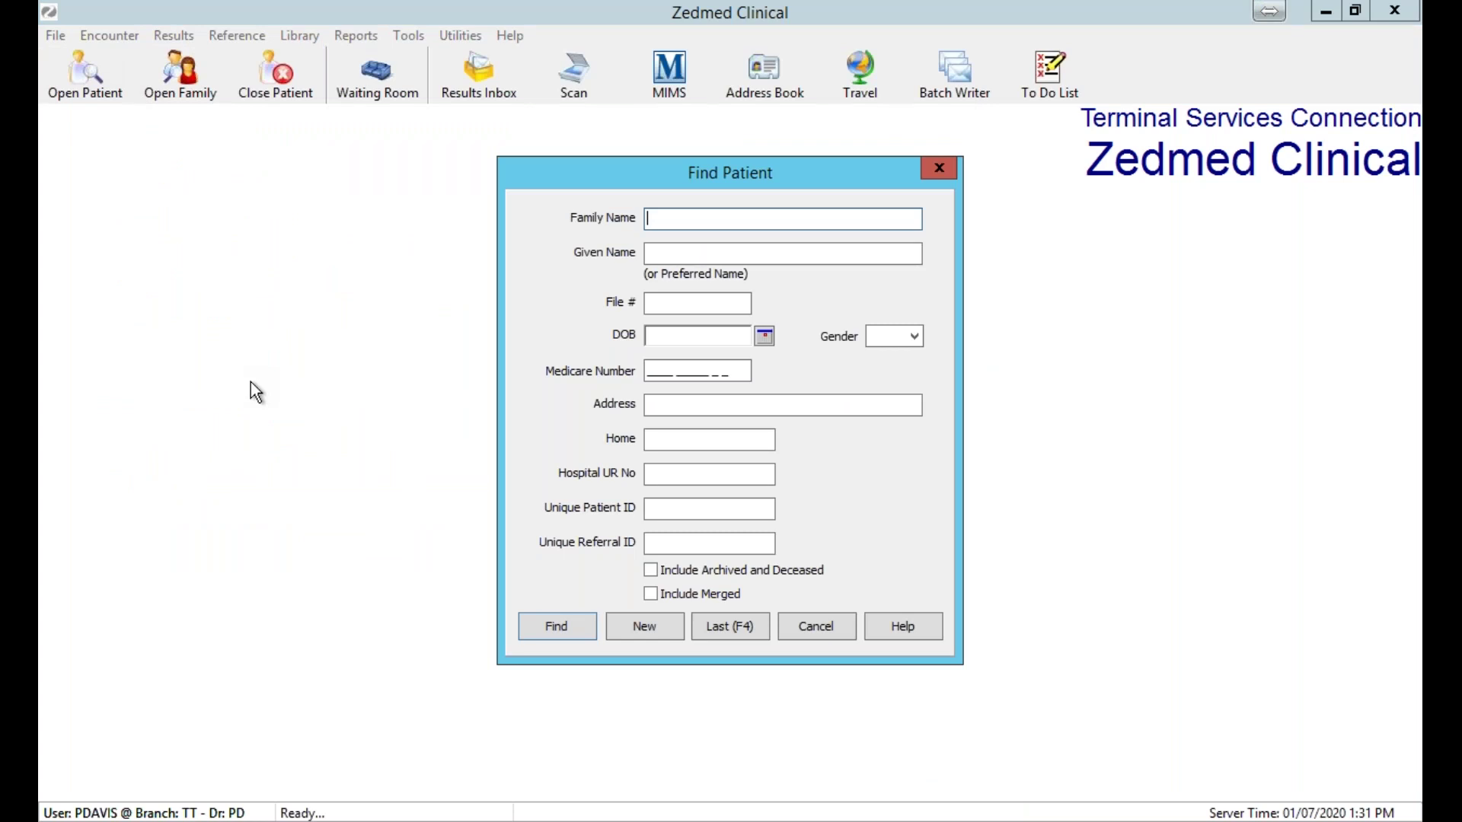
Find the demo patient by family and given name, open her record, declining the previous encounter.
type("Jone")
key("Tab")
type("M")
key("Return")
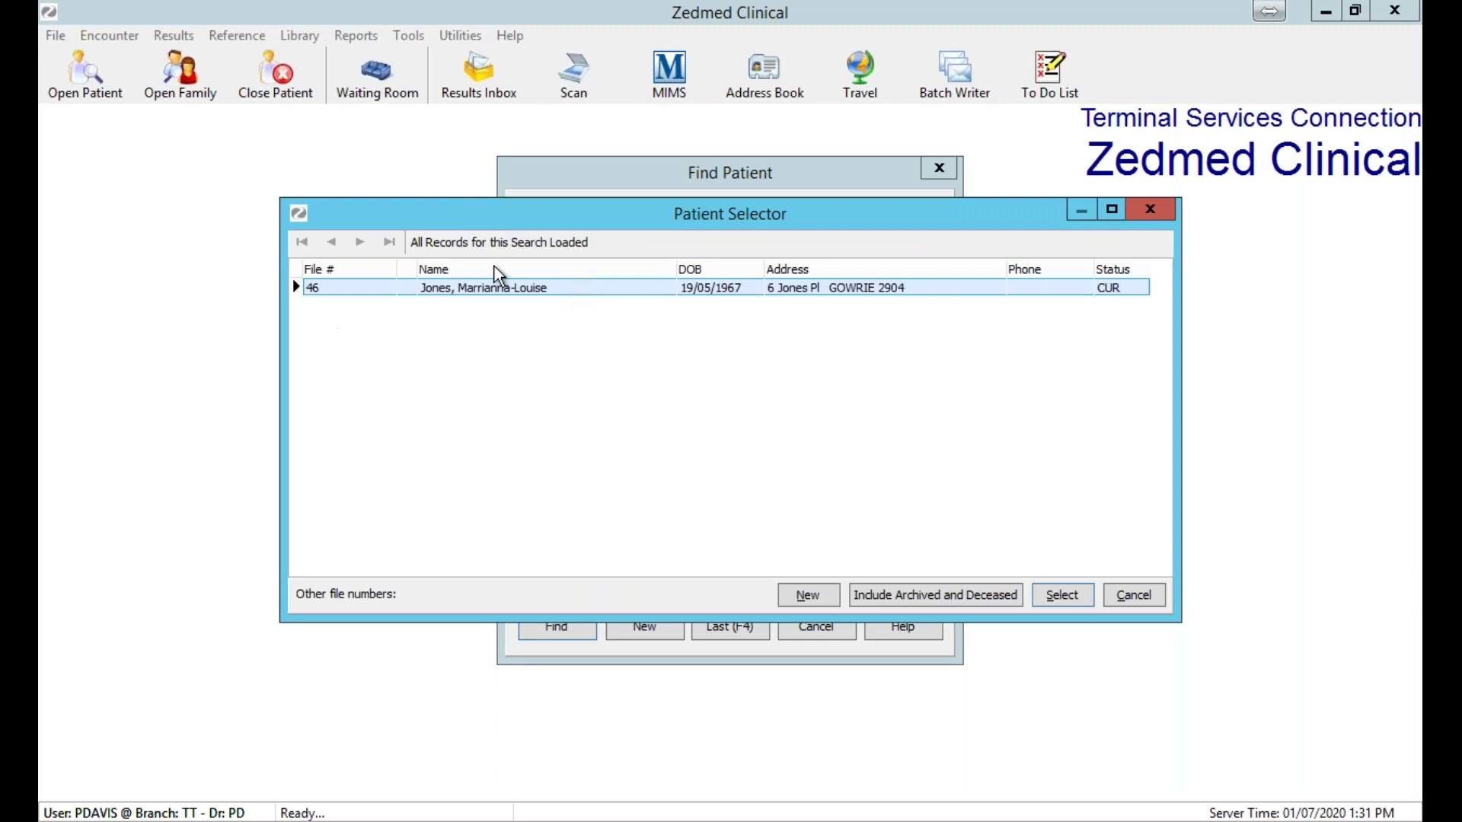
key("Escape")
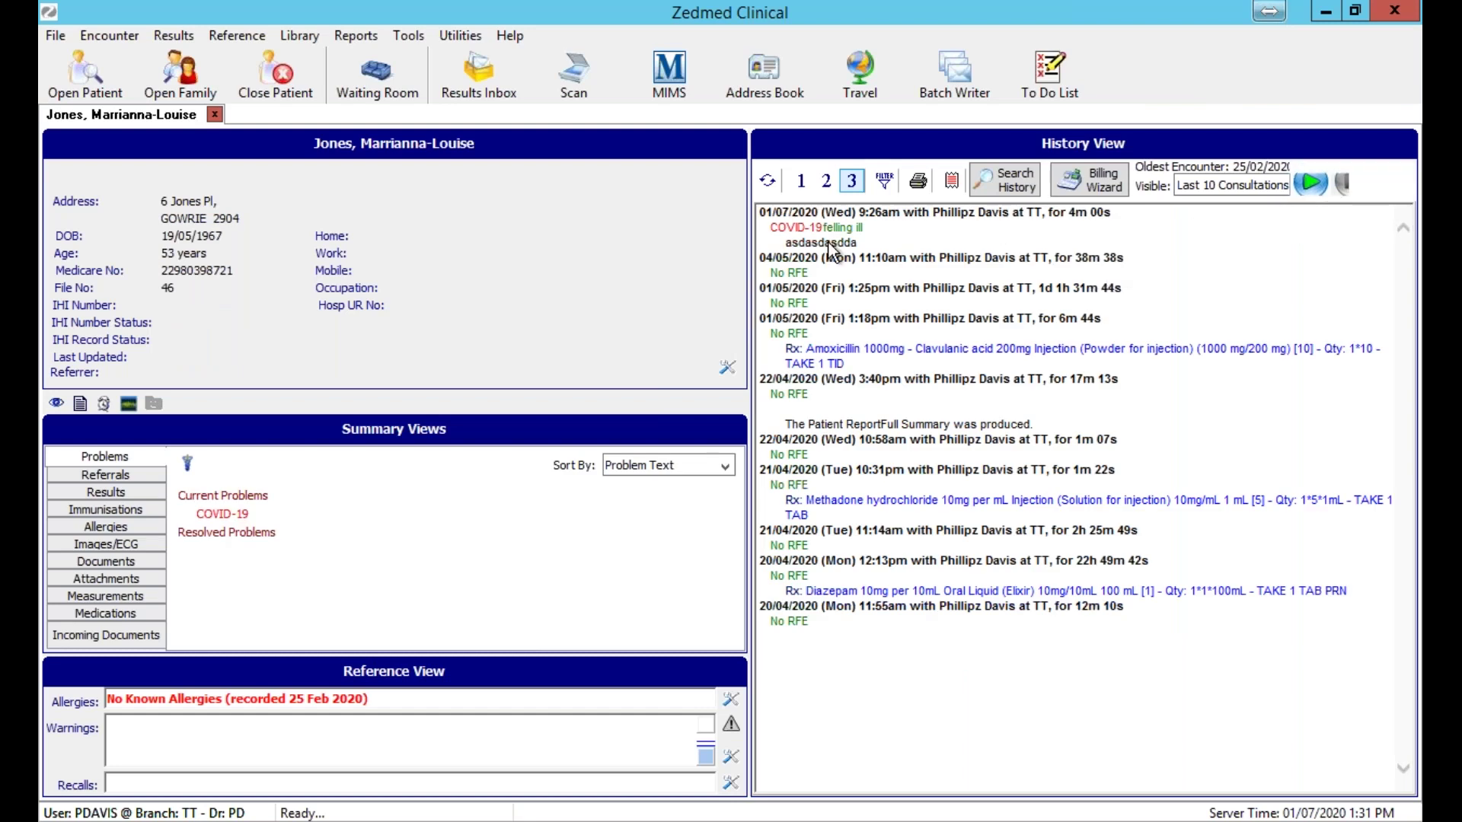
left_click(779, 459)
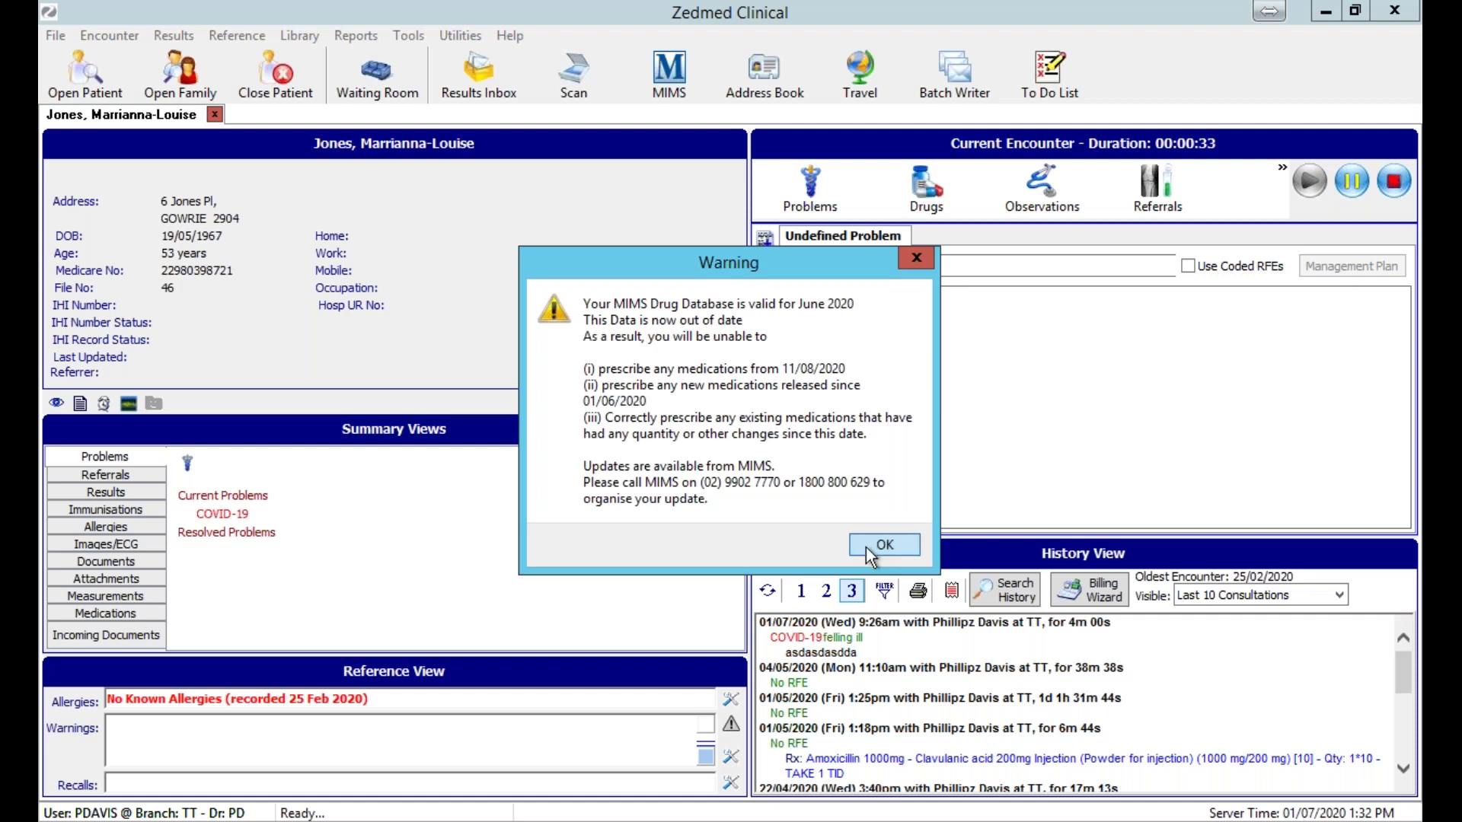
Dismiss the MIMS warning, search for methadone, and prescribe the 10mg oral tablet.
left_click(884, 544)
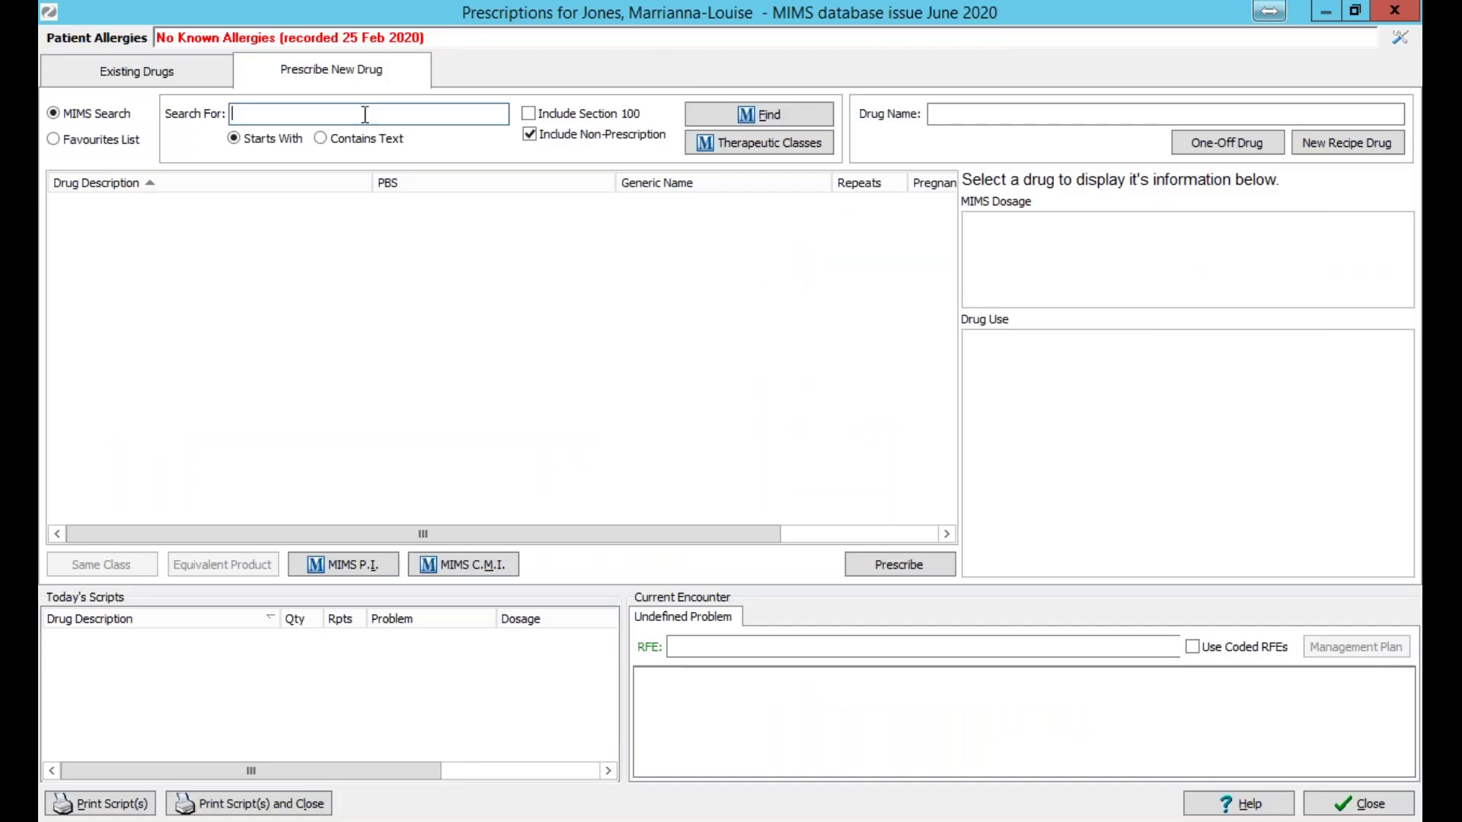
type("methadone")
left_click(760, 118)
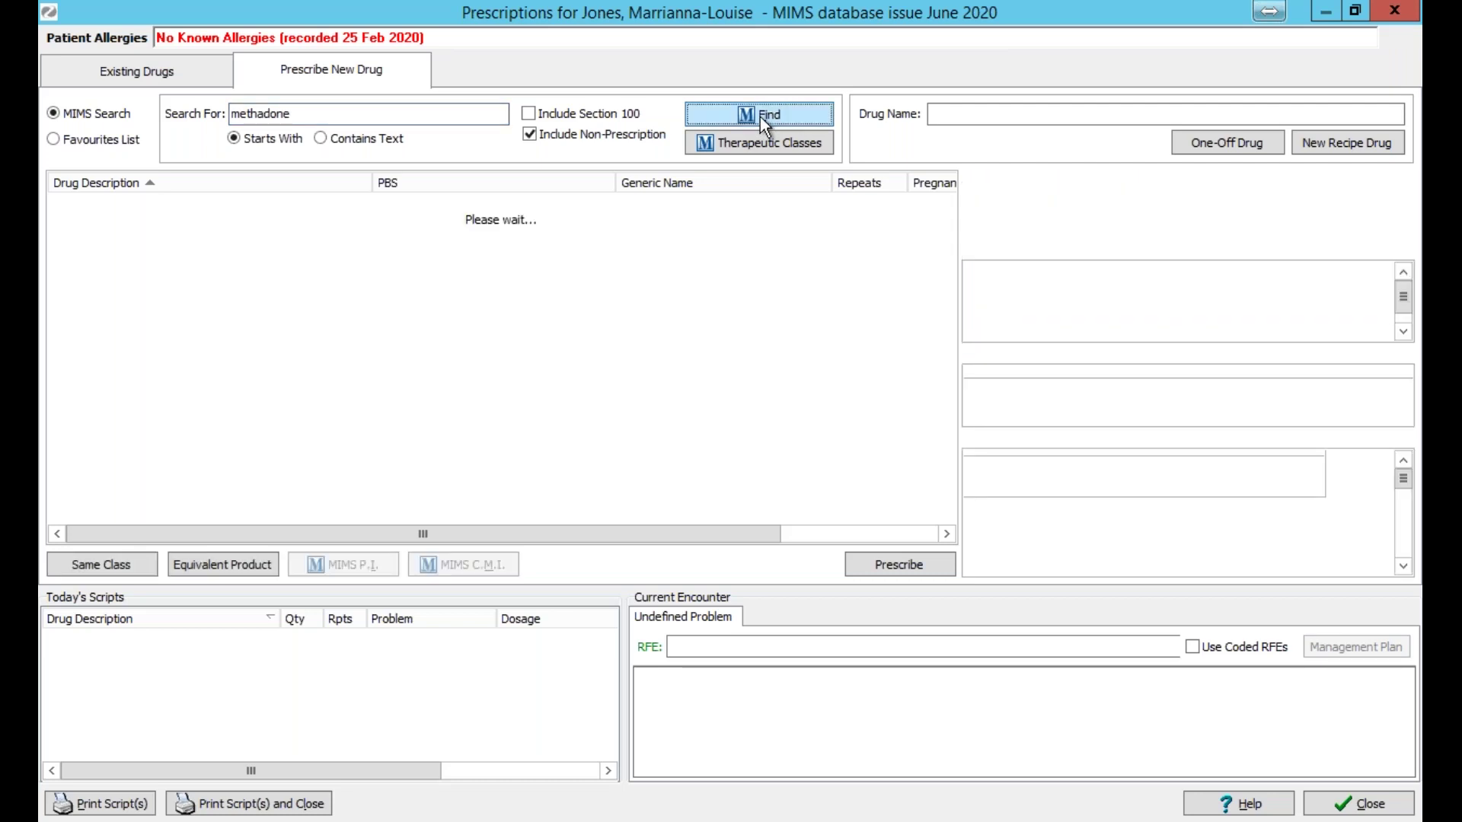
left_click(245, 204)
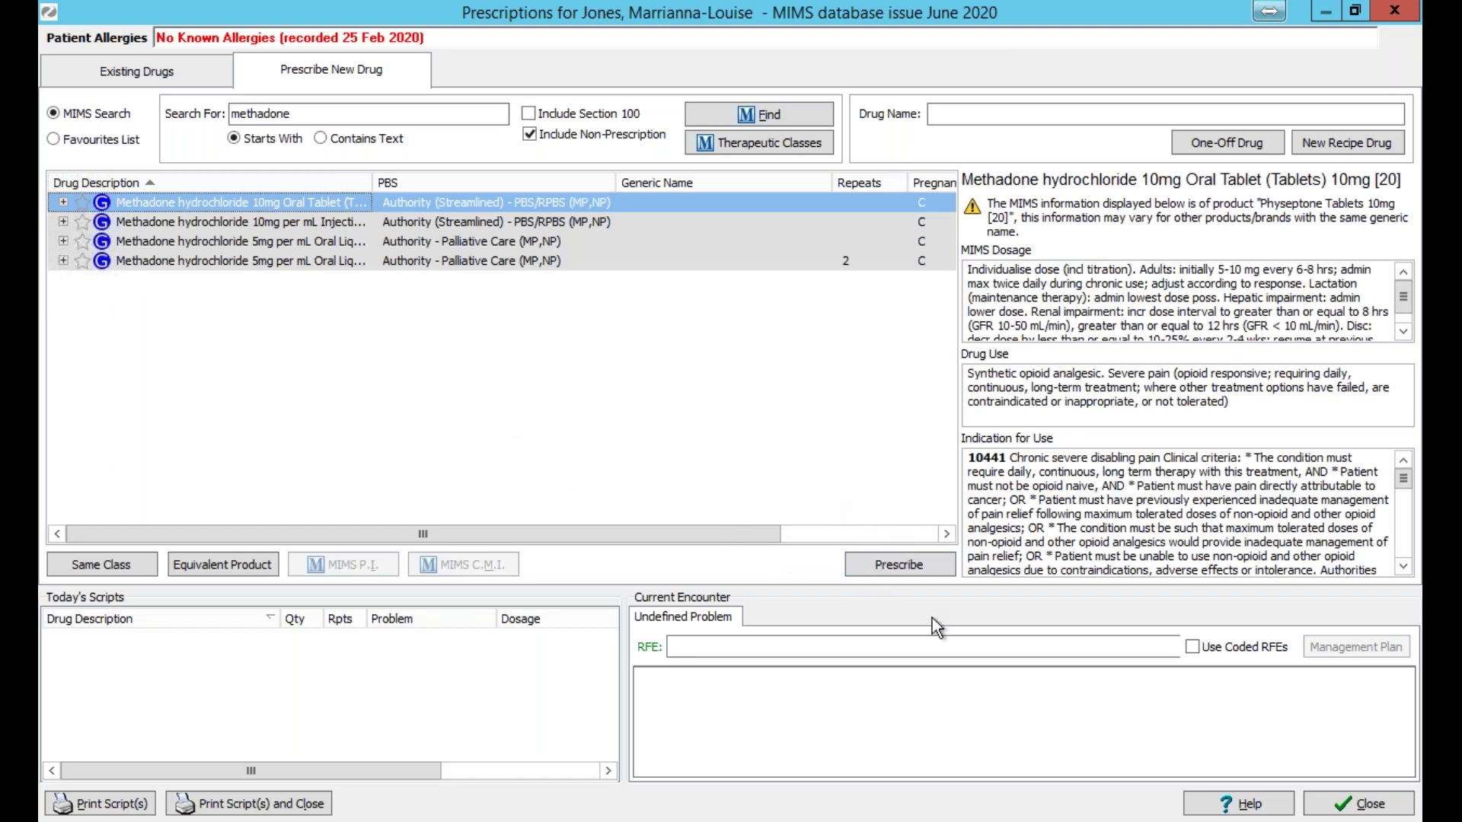
left_click(901, 570)
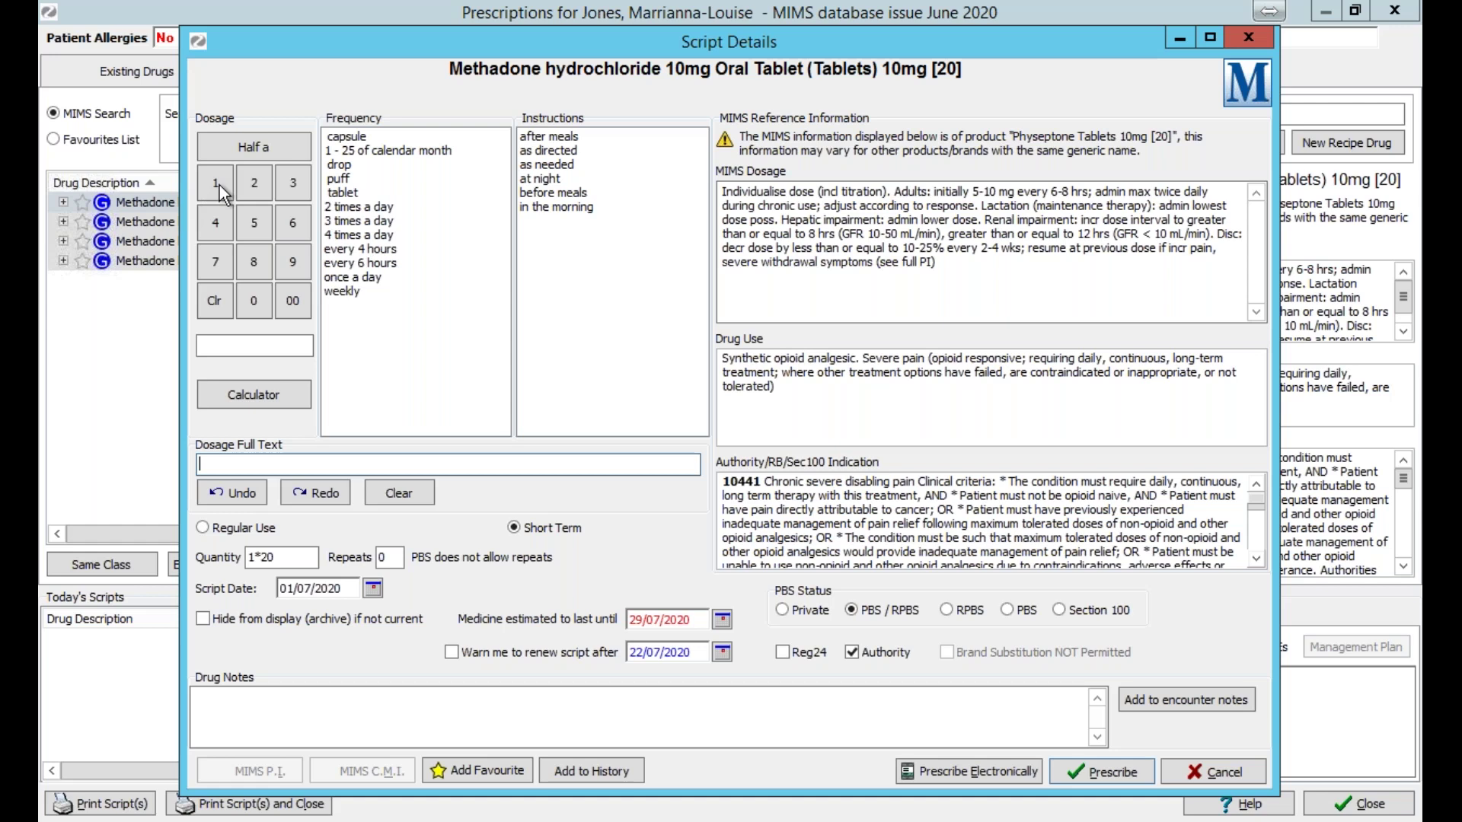
Enter a dose of 1 to raise the SafeScript alert, then cancel the script and close Prescriptions.
left_click(220, 185)
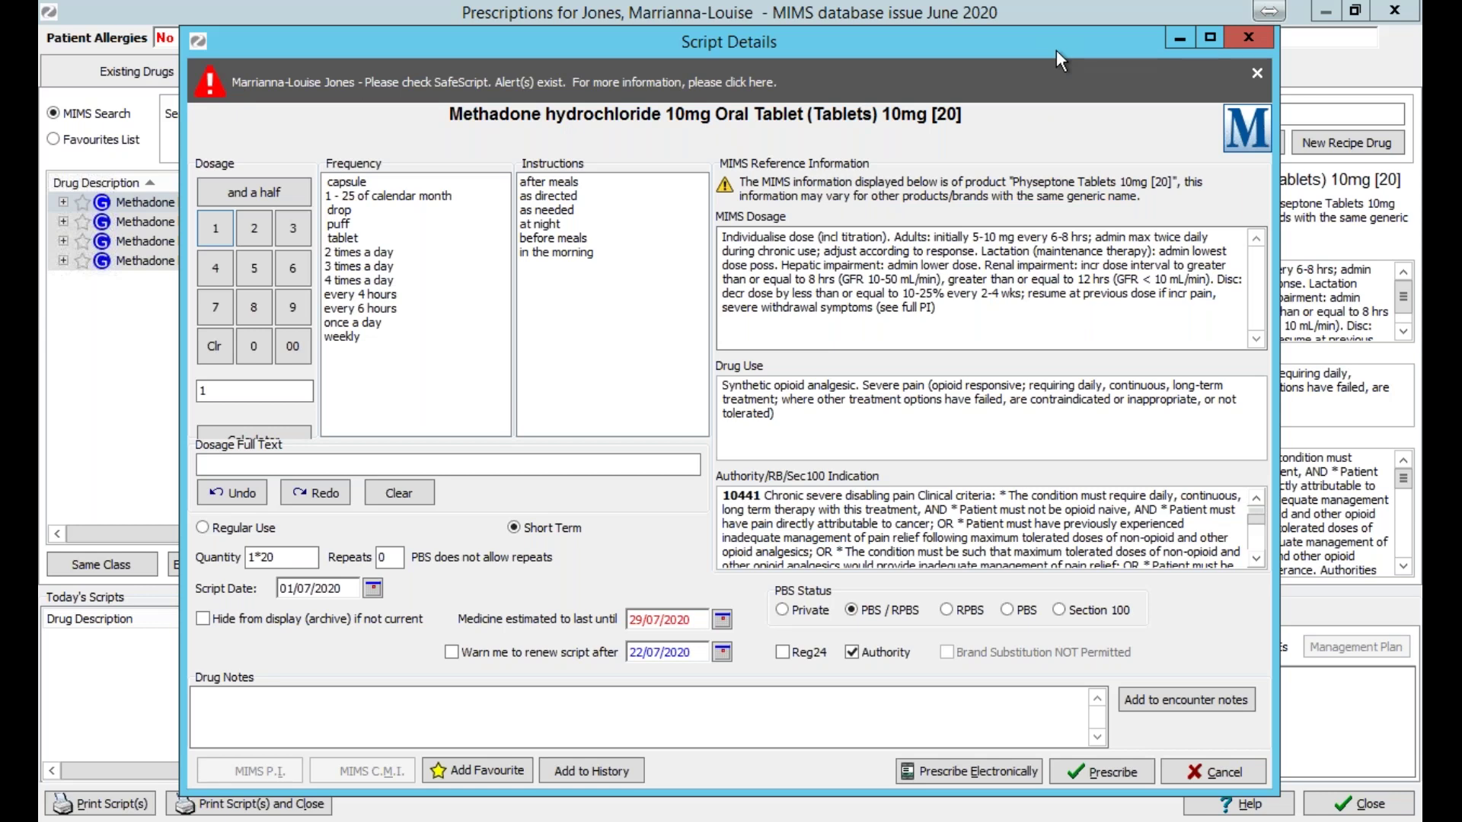
left_click_drag(1057, 49, 1050, 49)
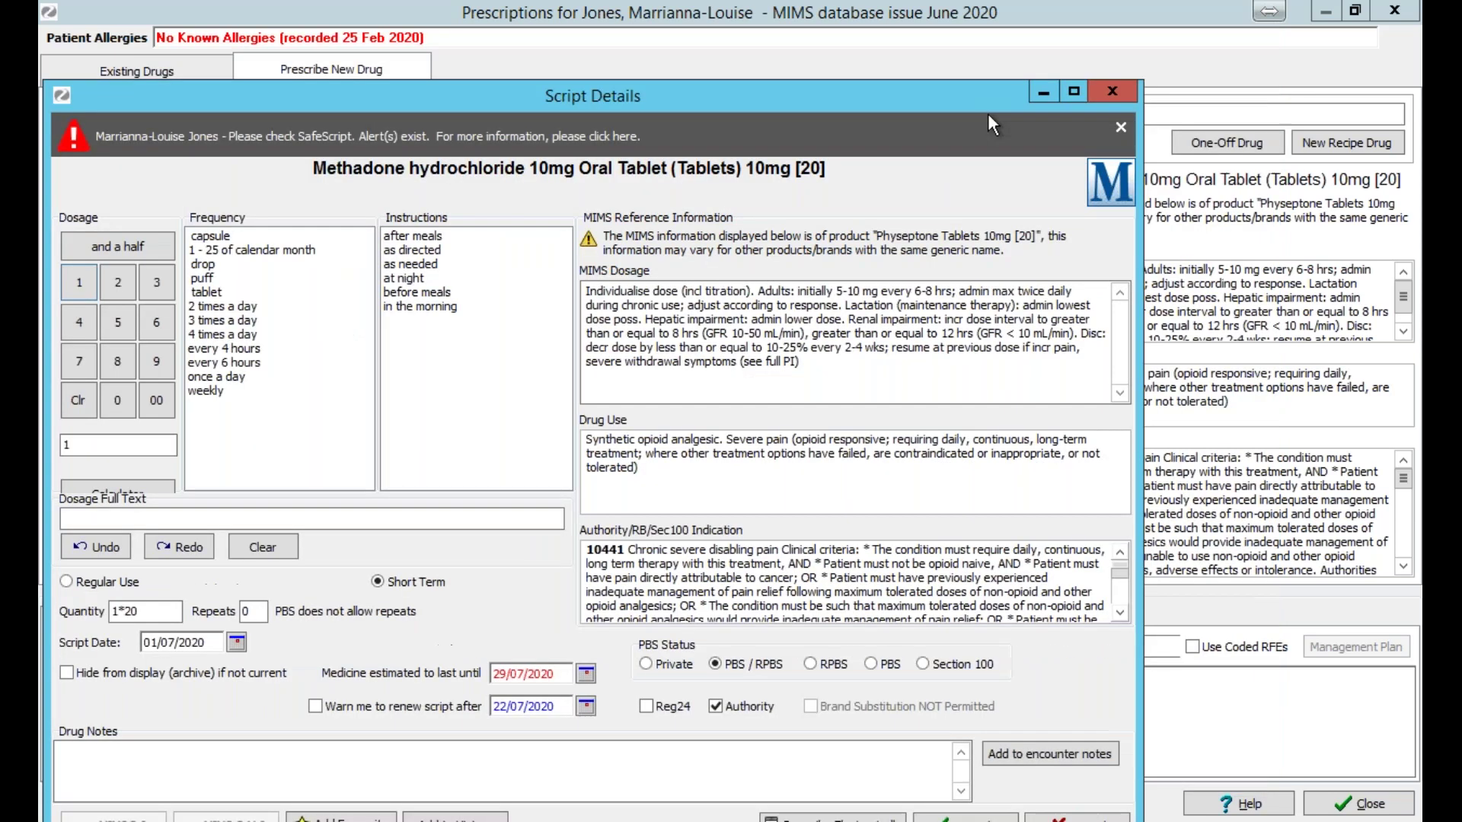
left_click(1112, 90)
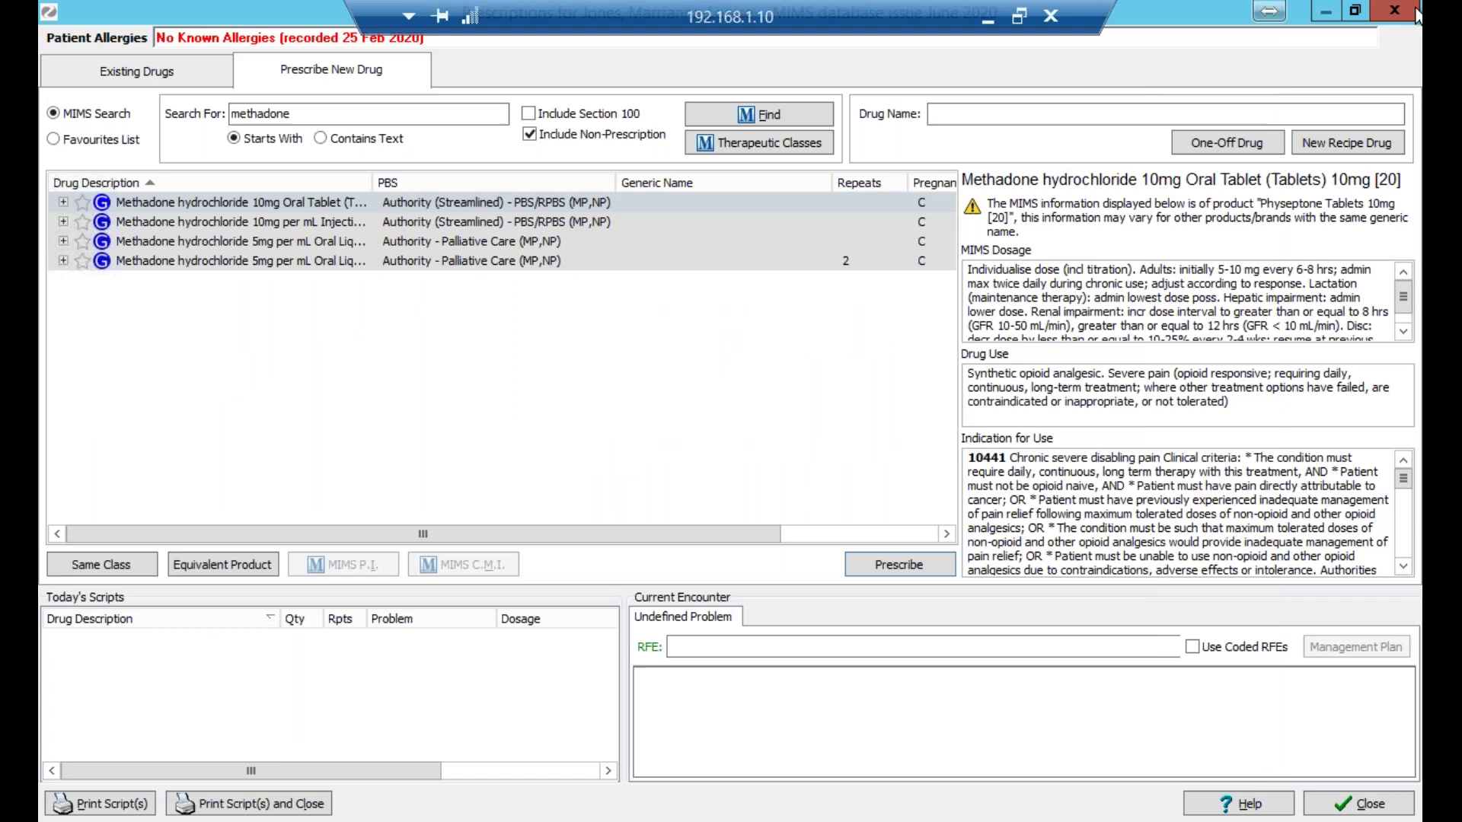
left_click(1415, 13)
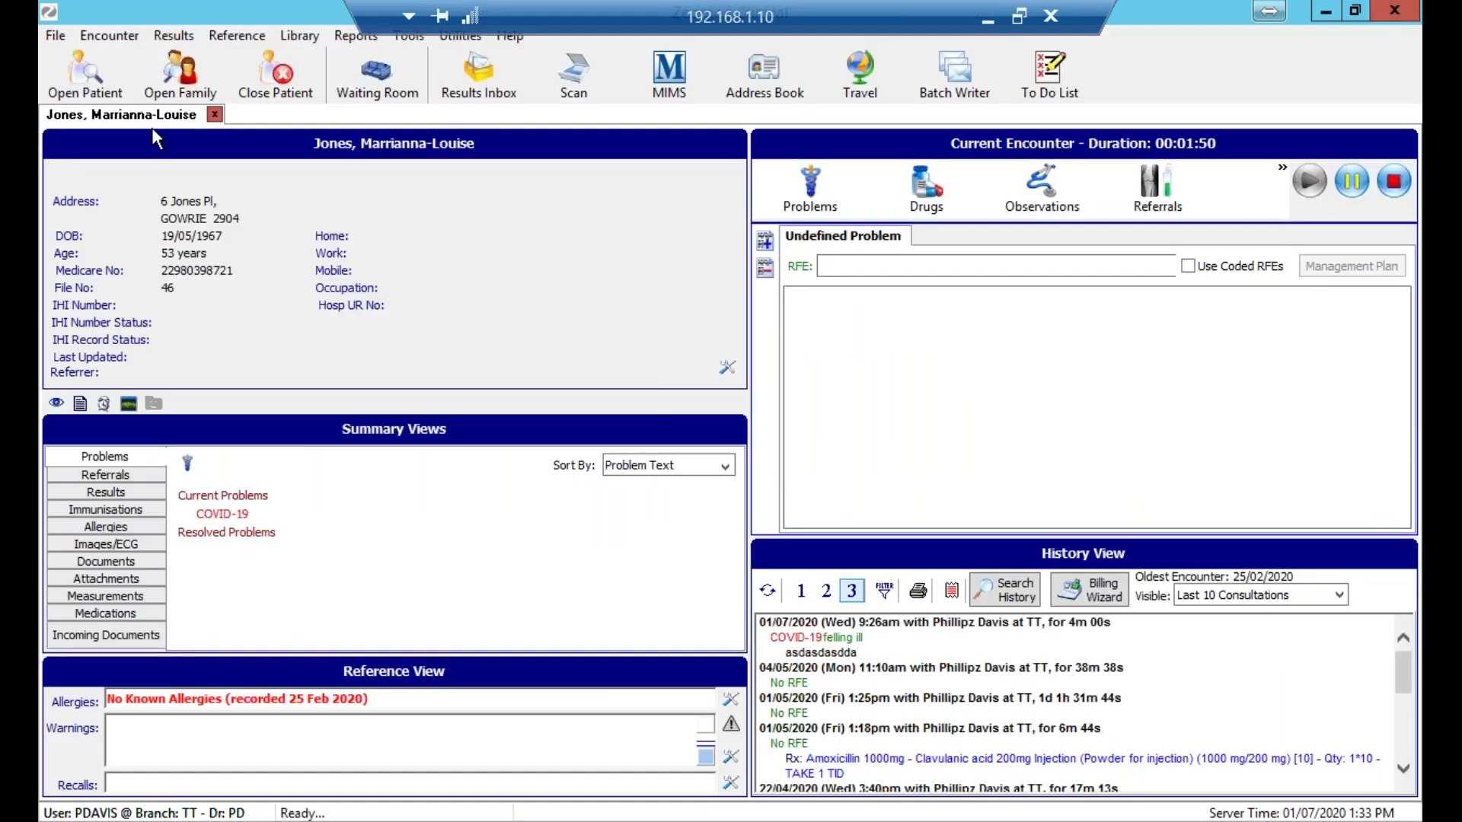
Find the second demo patient by family name, open her record, and dismiss the renewal prompt.
left_click(100, 75)
type("Zmed")
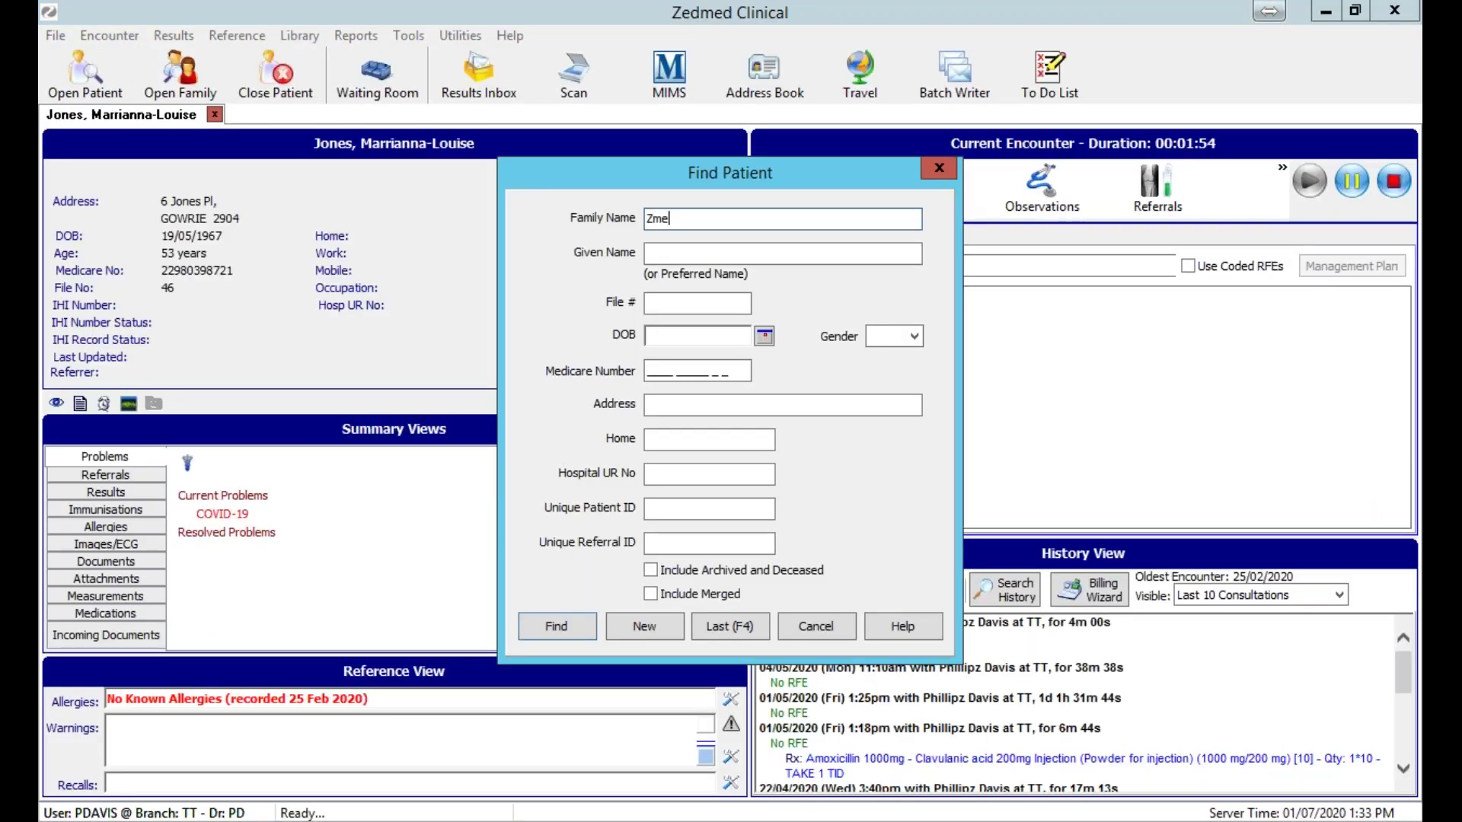
key("BackSpace")
key("BackSpace")
key("BackSpace")
type("edmed")
key("Return")
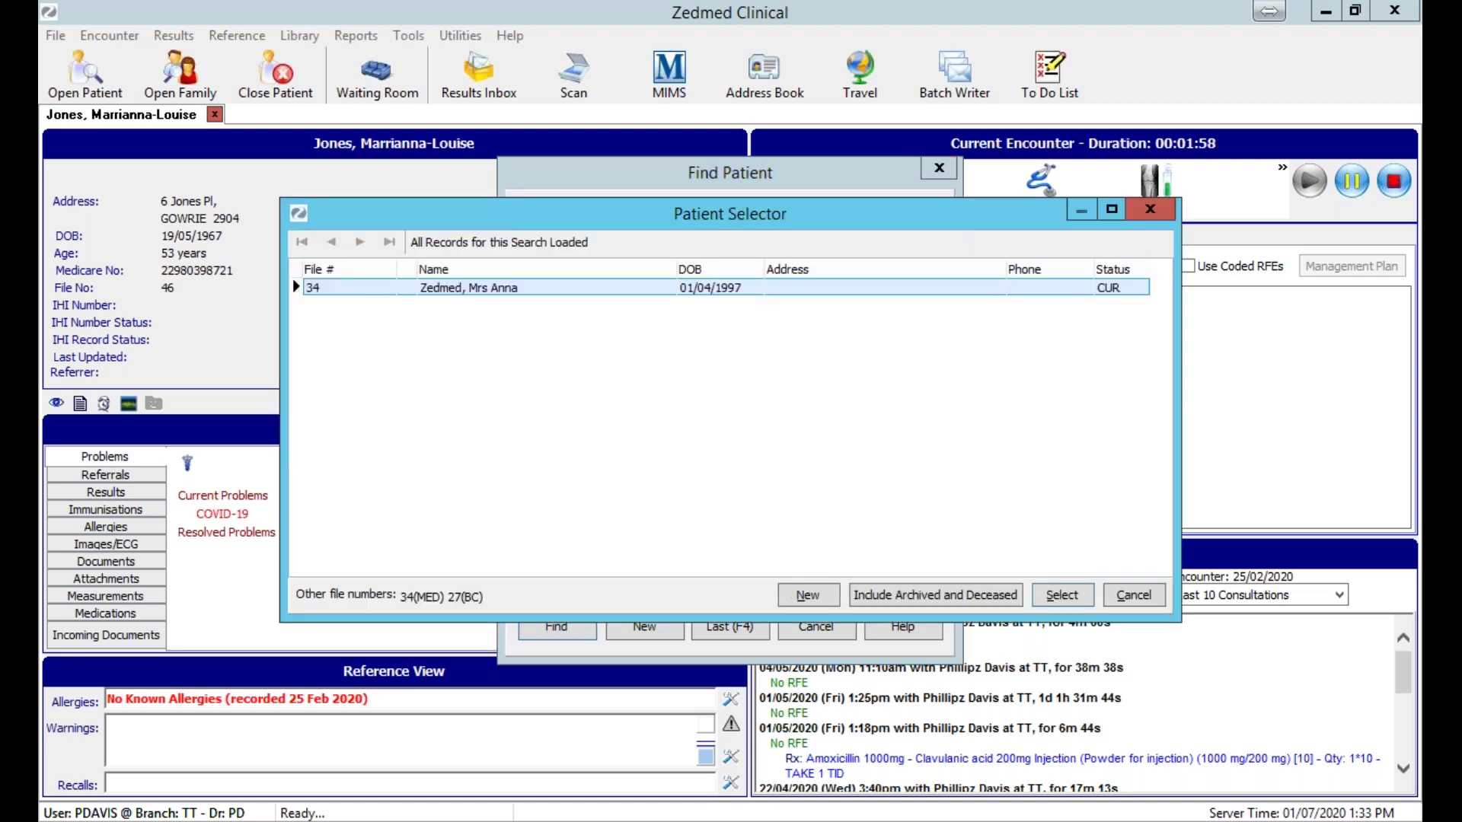
key("Return")
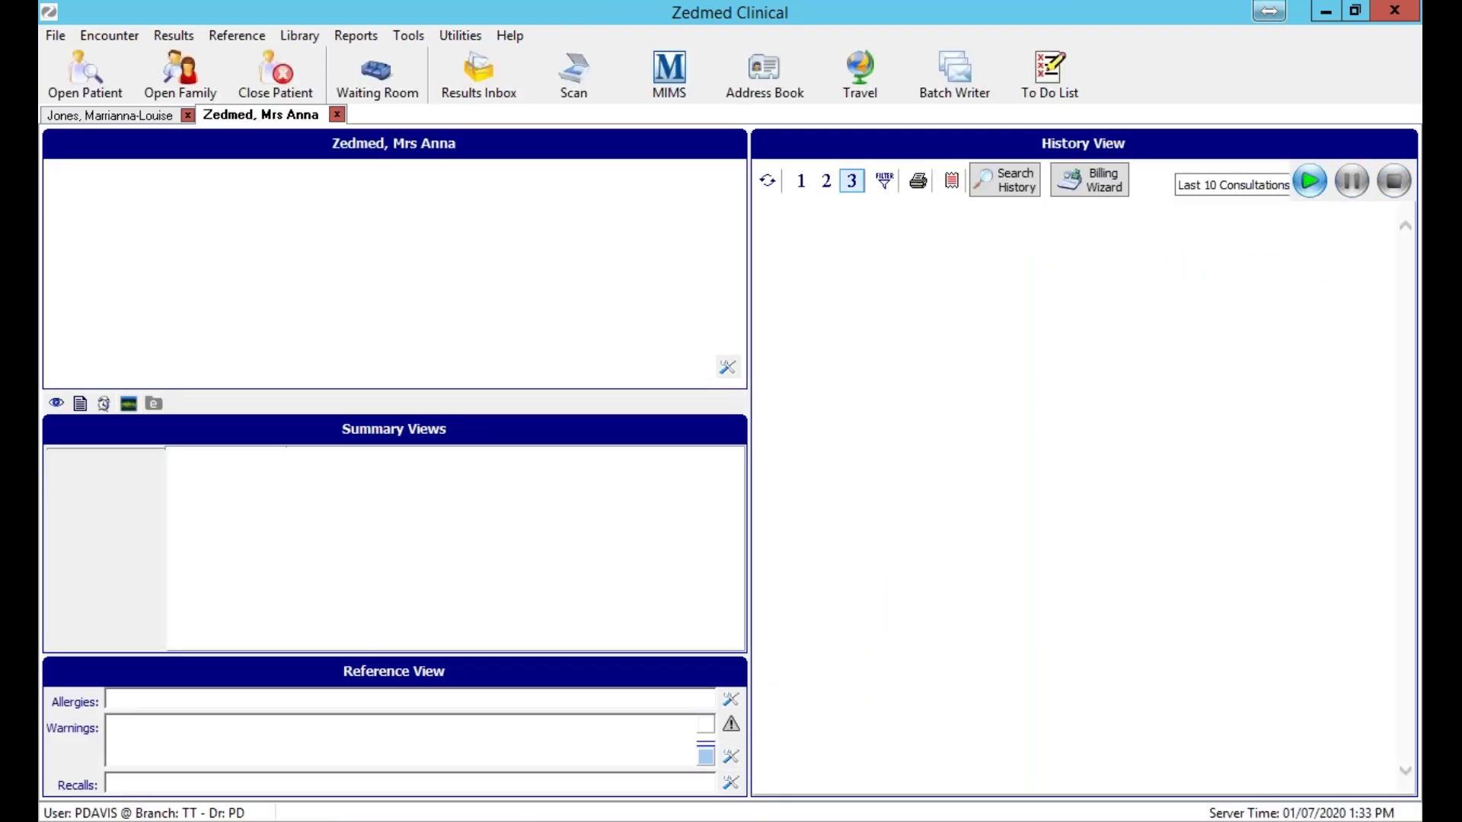
key("Return")
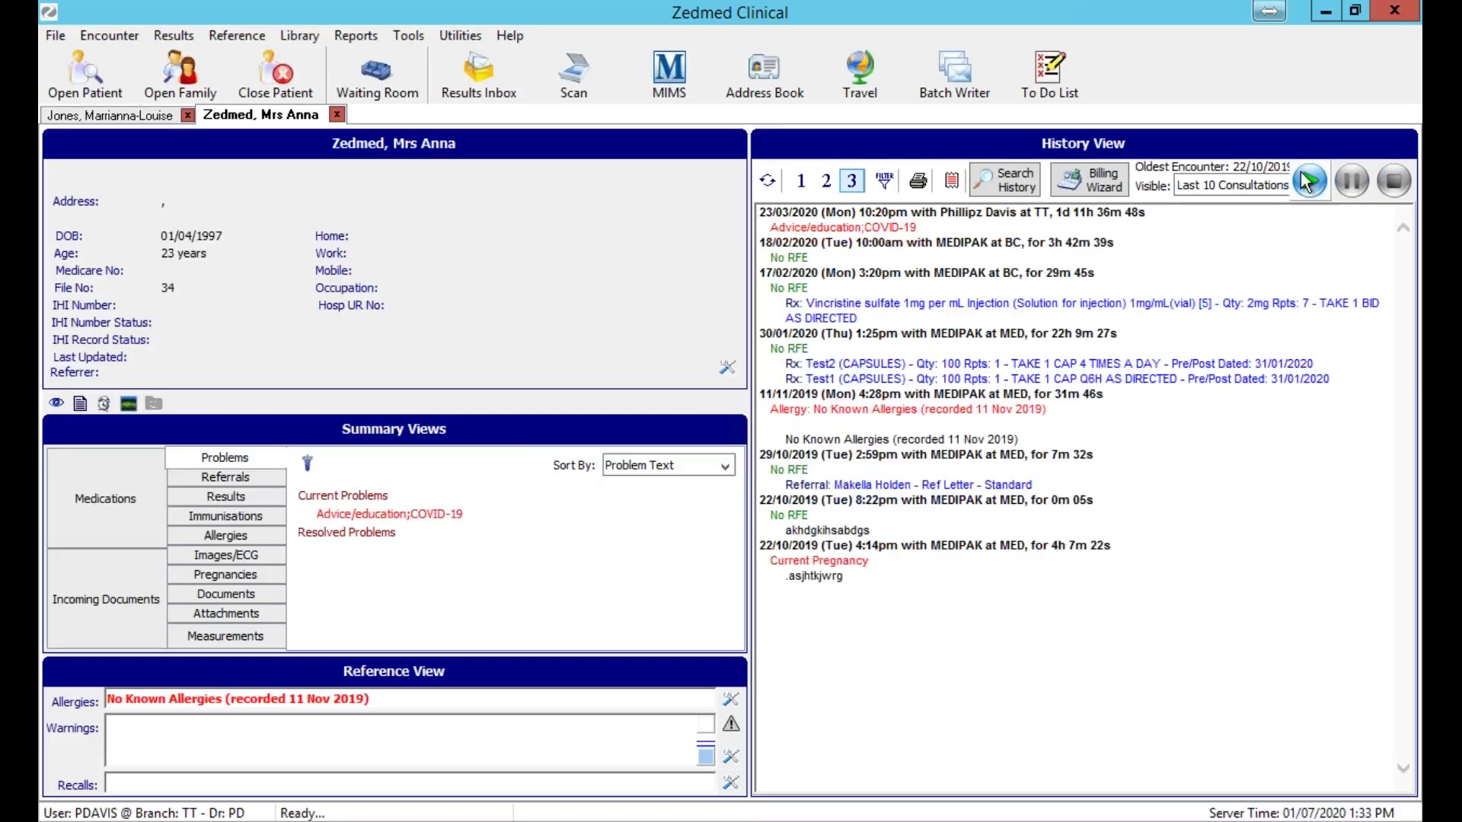
Search the drug database for methadone and prescribe the 5mg per mL oral liquid.
left_click(1307, 181)
type("meth")
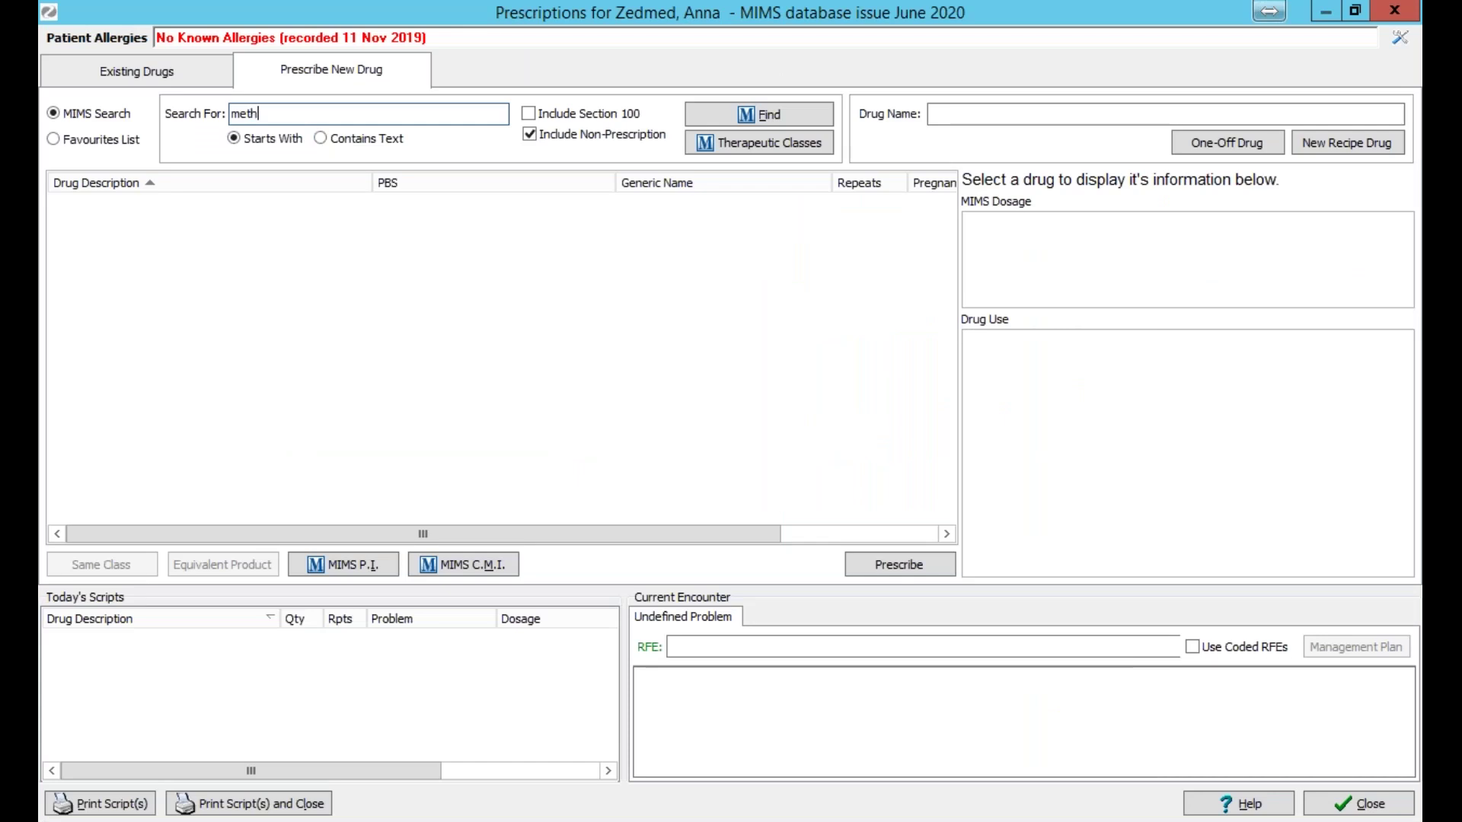
type("adone")
key("Return")
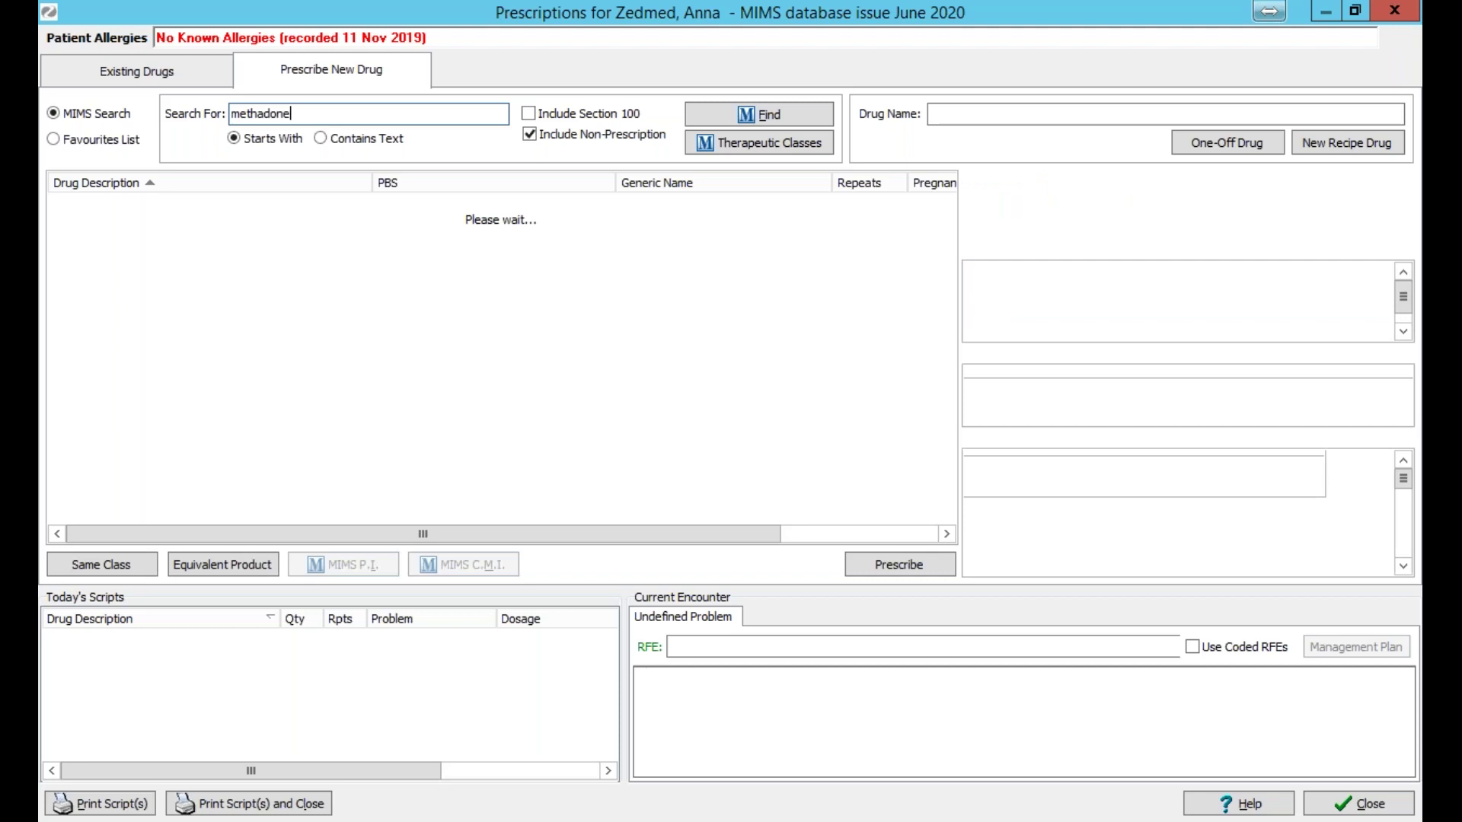
left_click(248, 259)
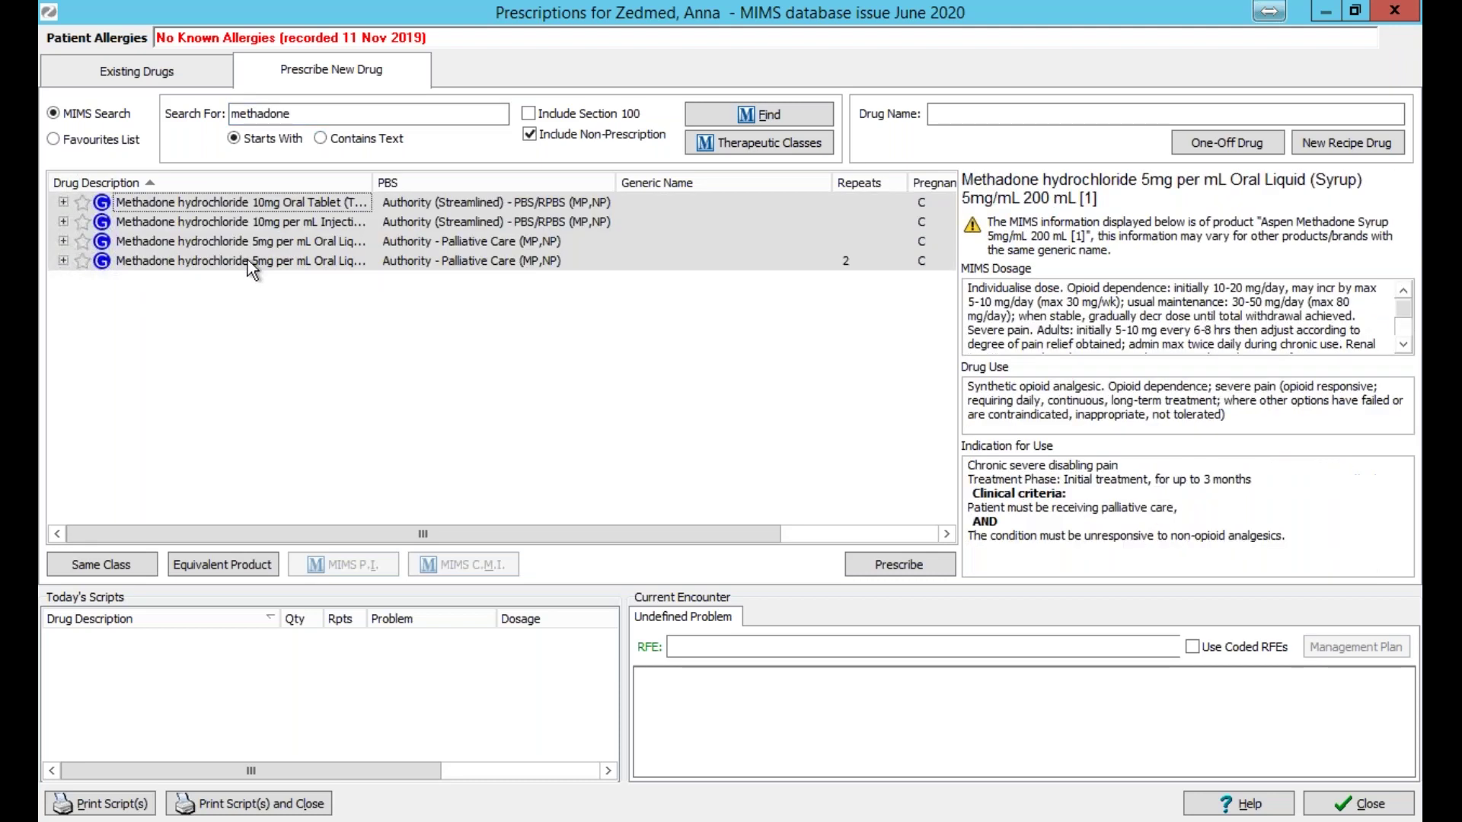
left_click(907, 568)
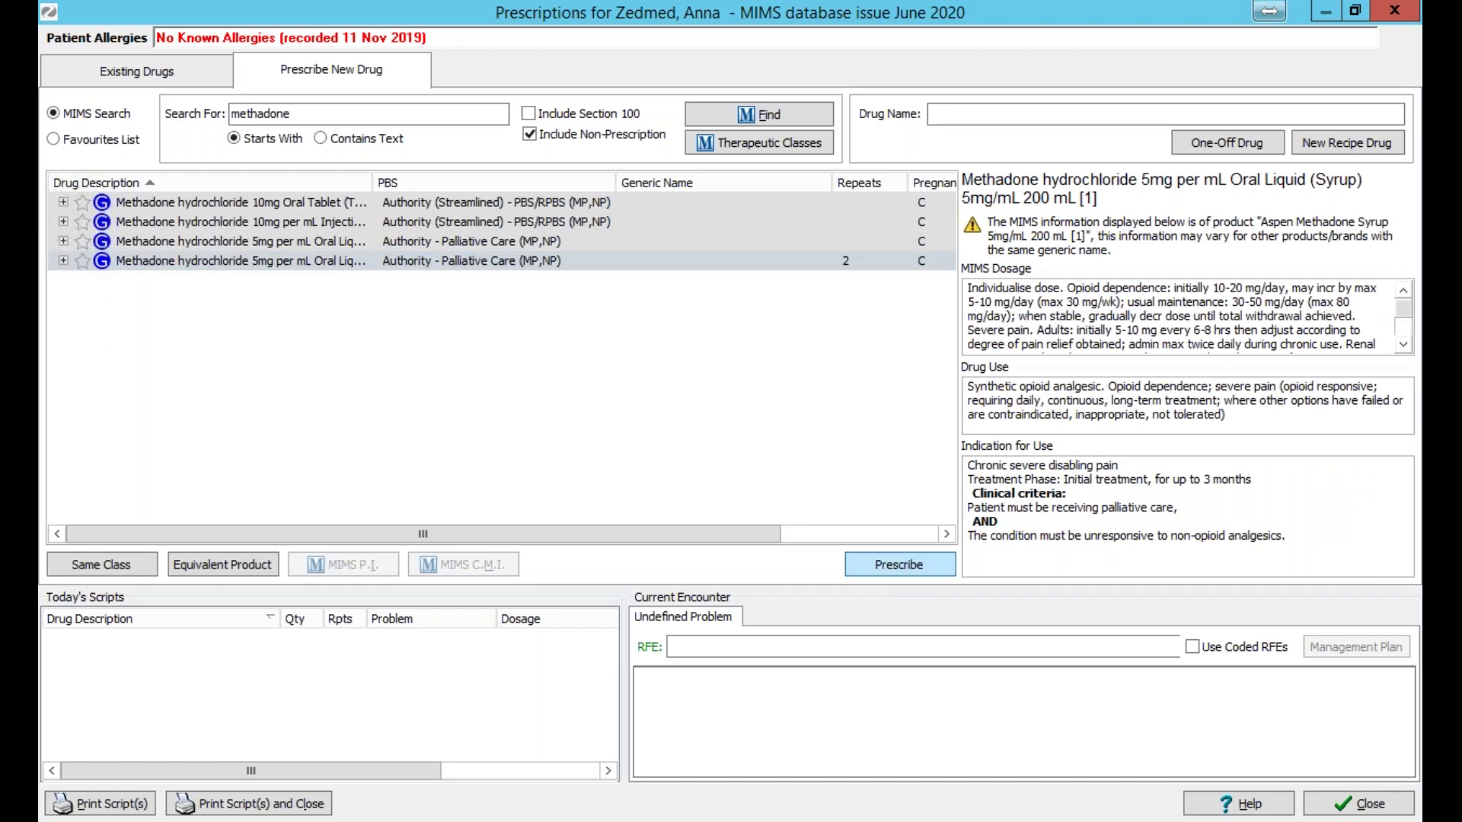
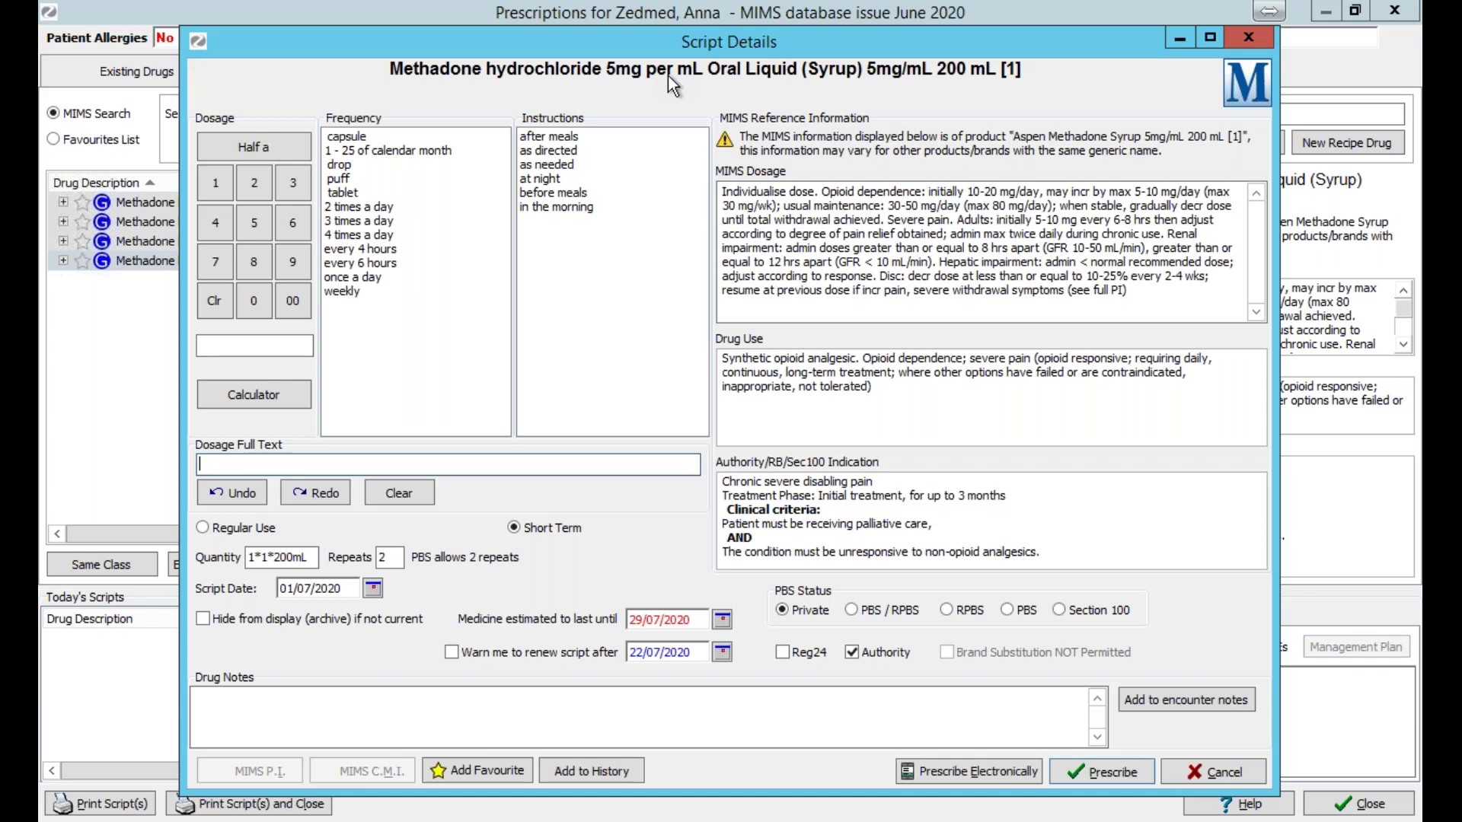
Discard the methadone script, close Prescriptions, and switch to the other open patient's record.
left_click(1250, 38)
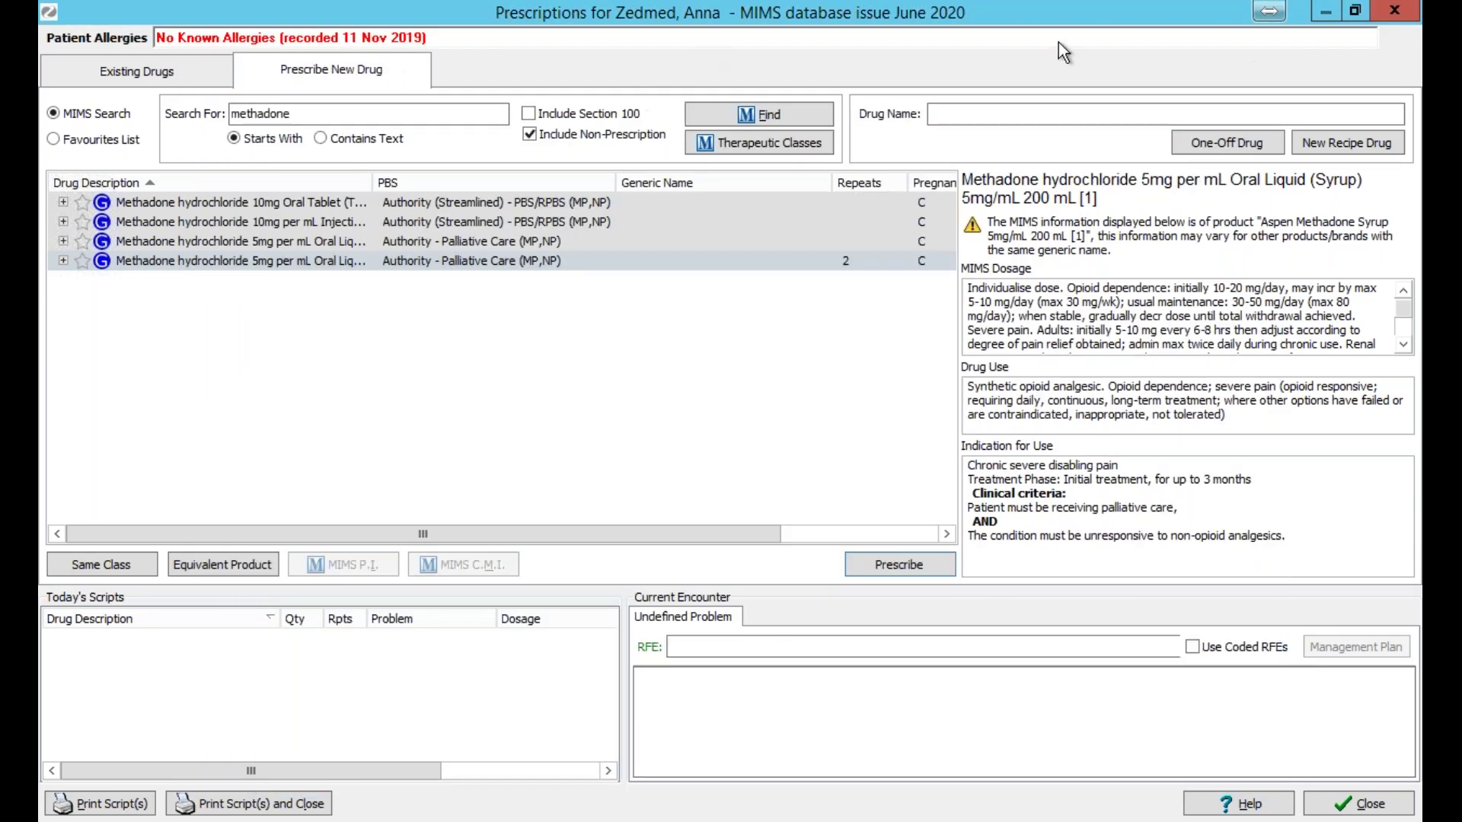
left_click(1393, 12)
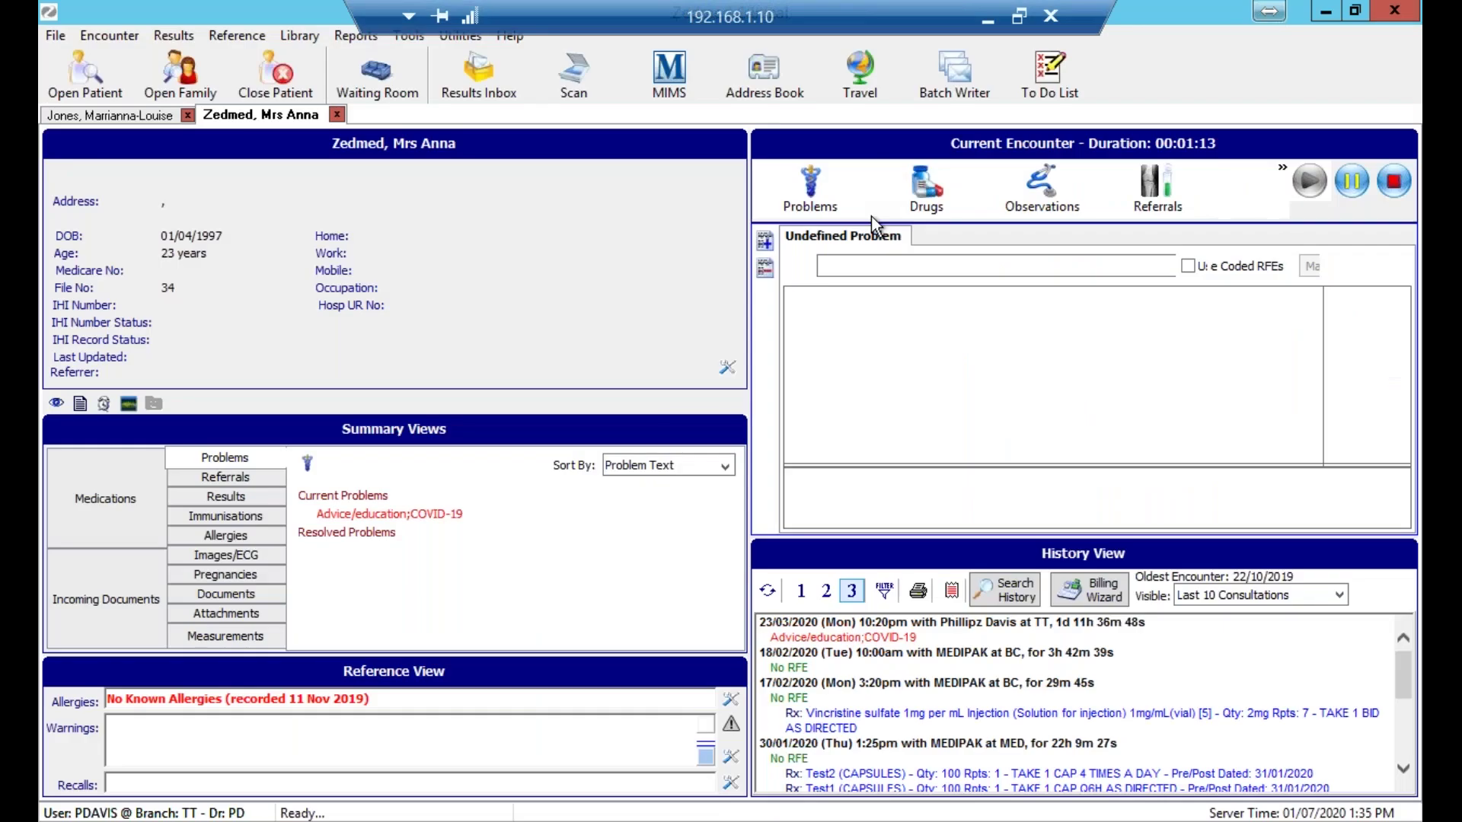
left_click(88, 115)
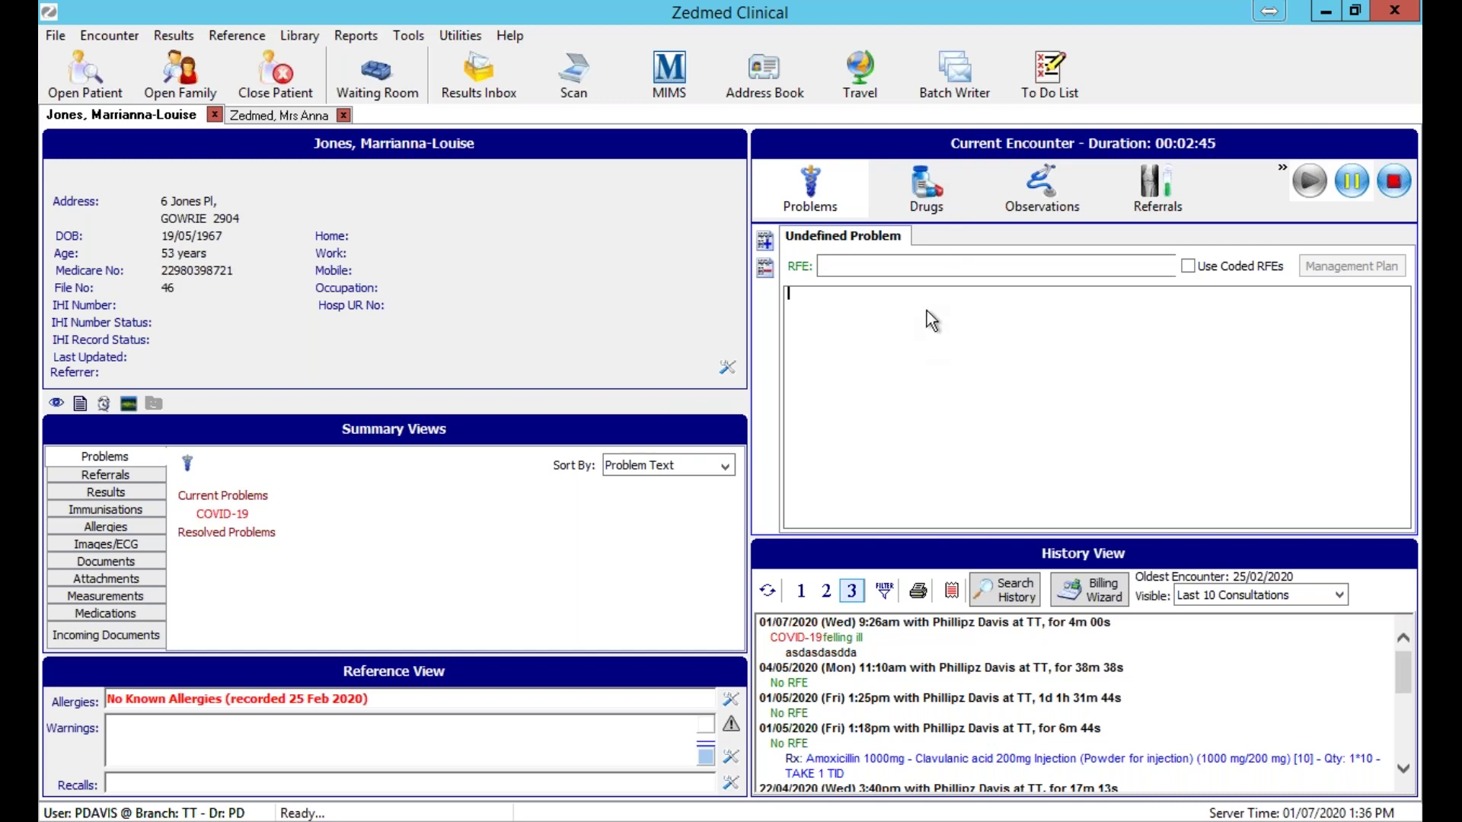
left_click(932, 191)
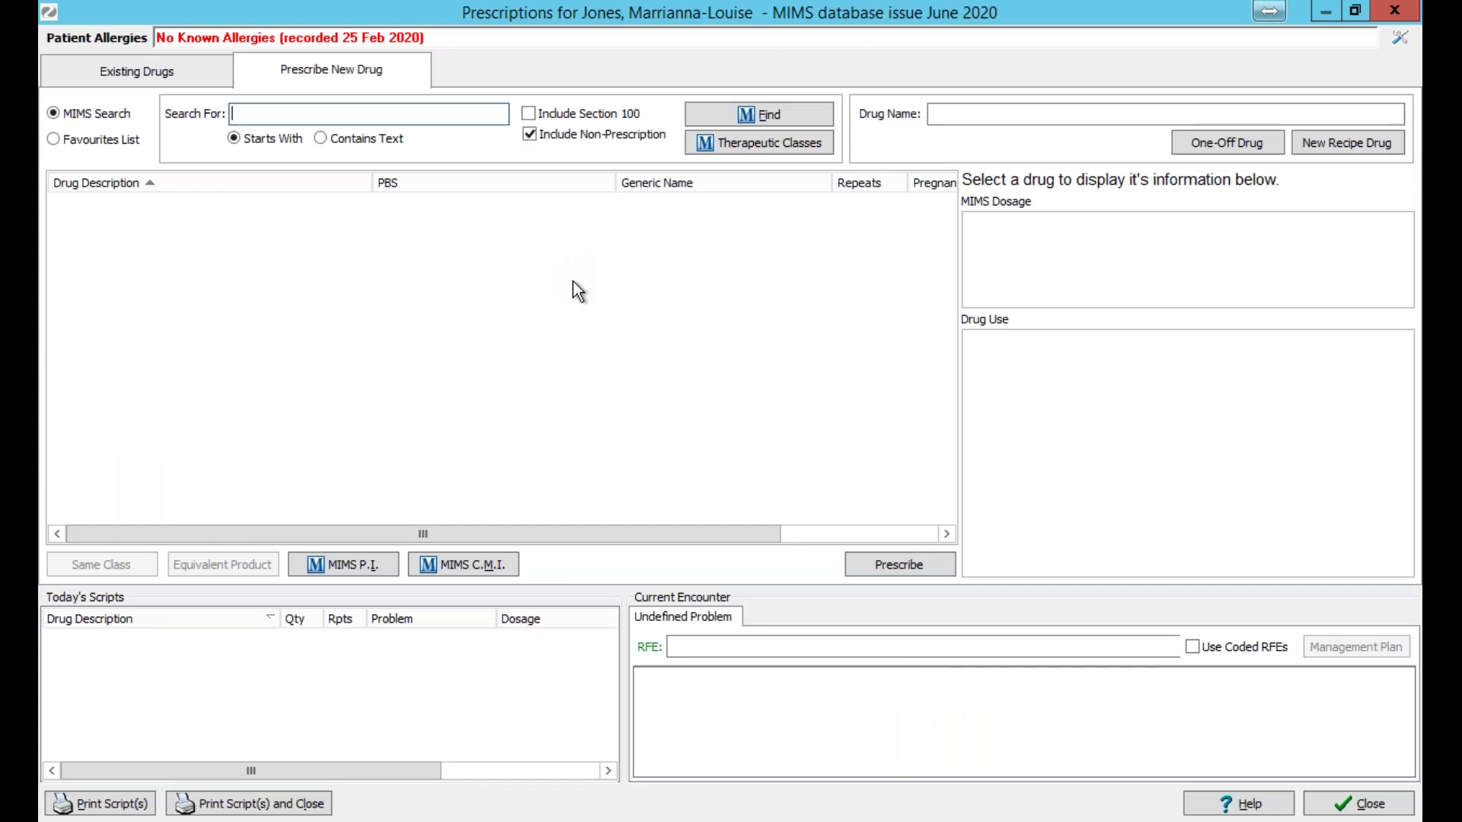
type("amox")
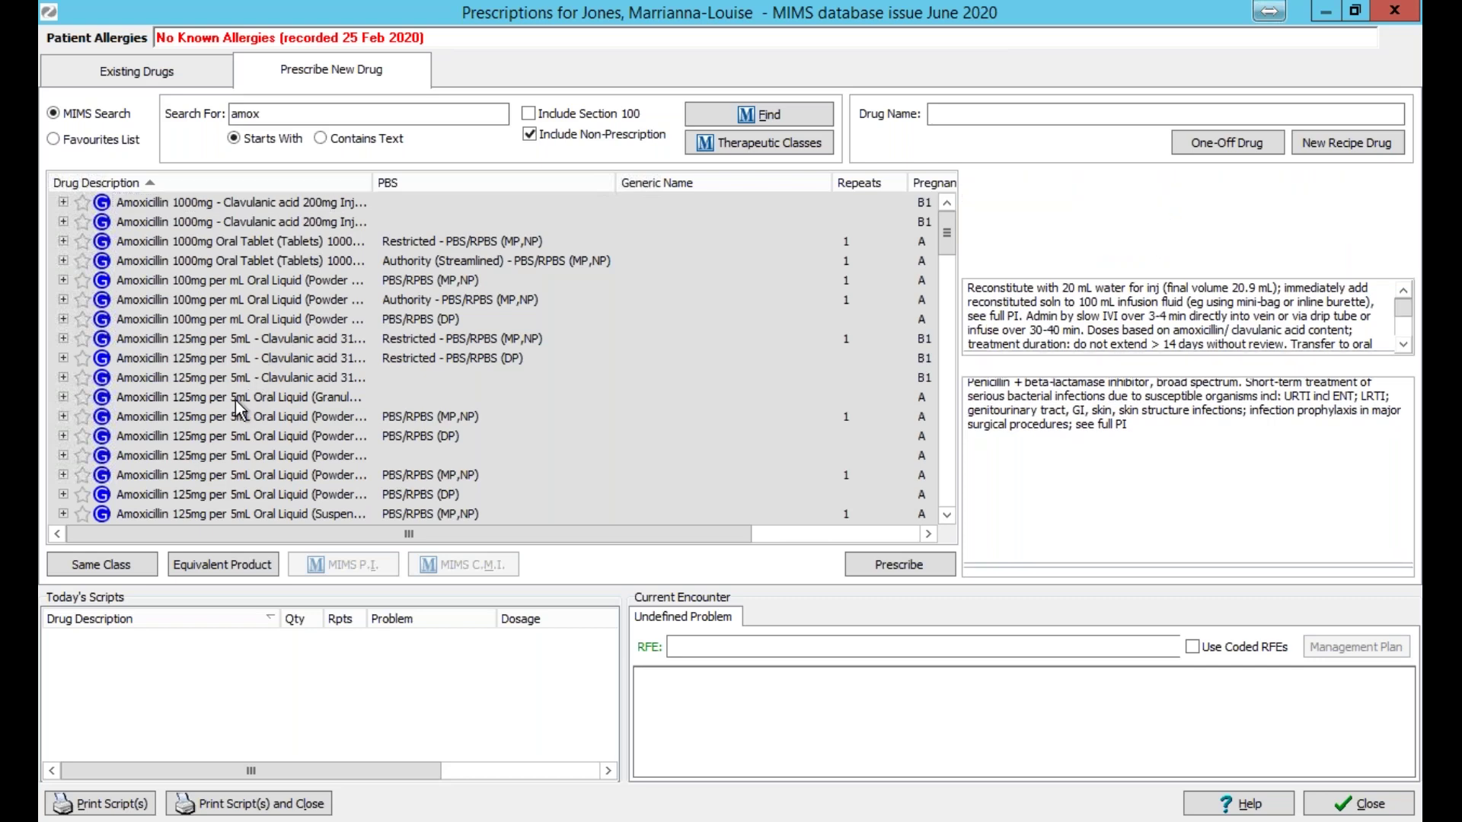
left_click(481, 392)
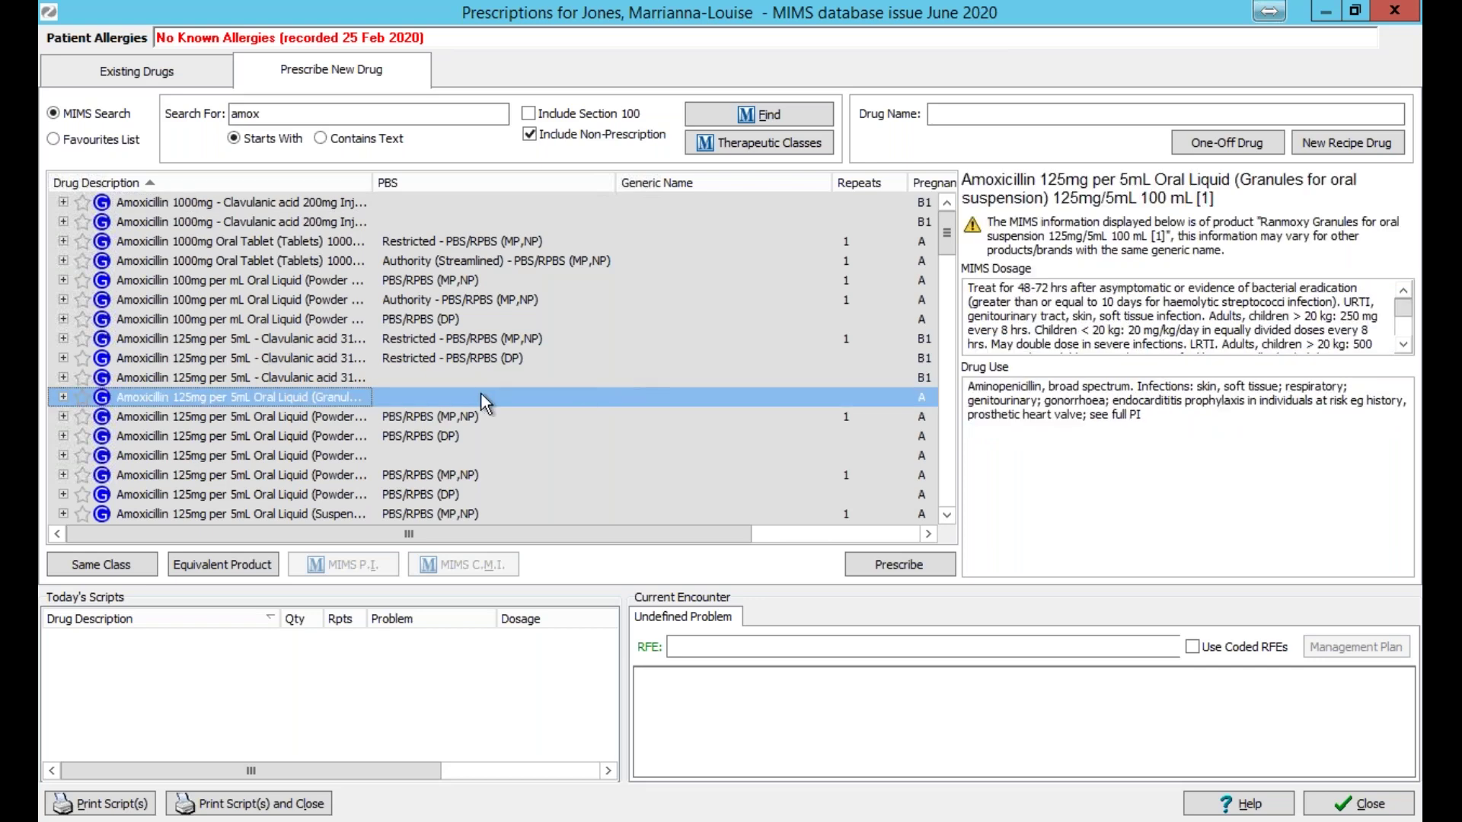
left_click(895, 565)
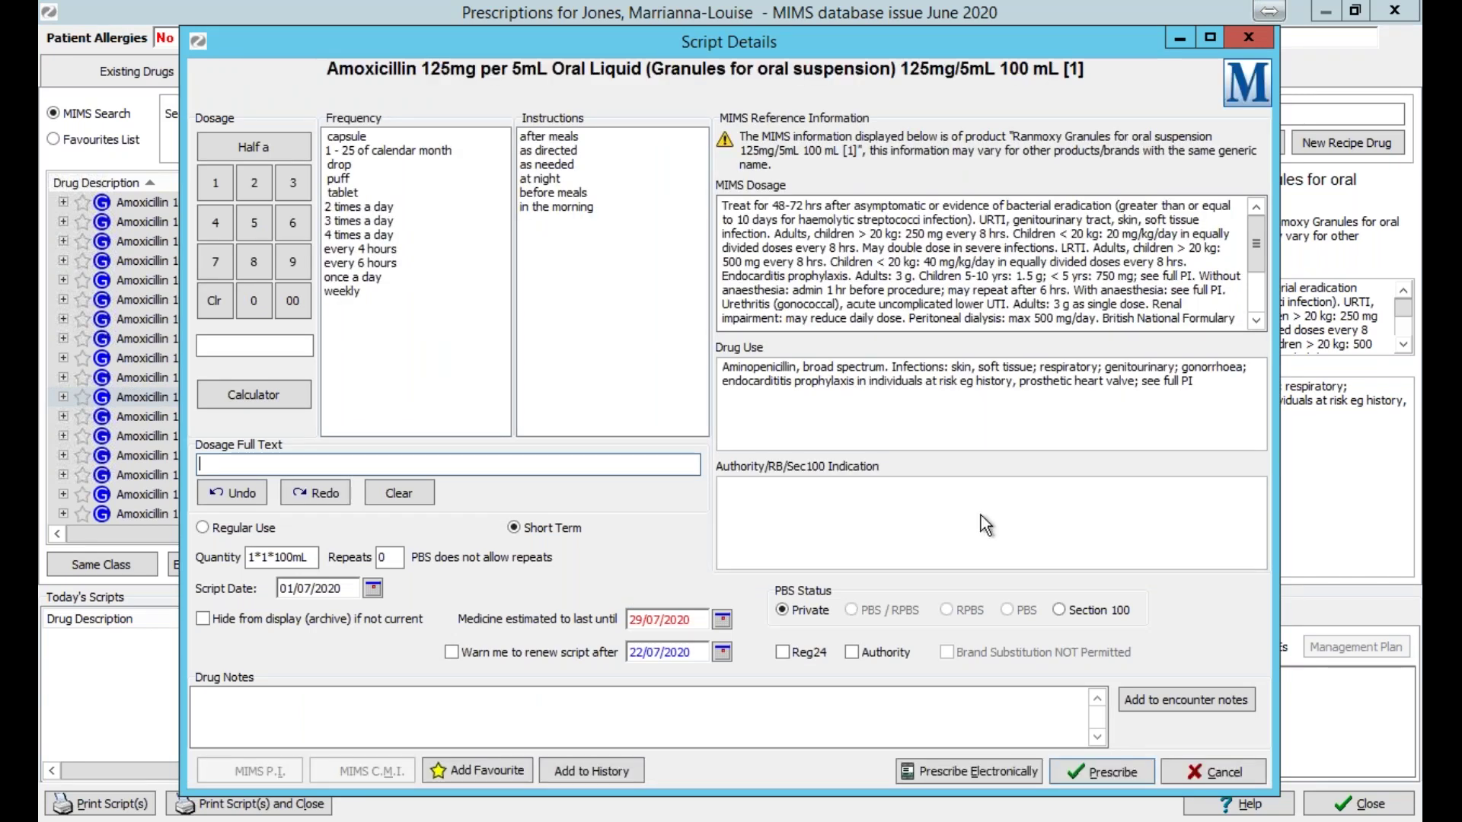
left_click(1395, 10)
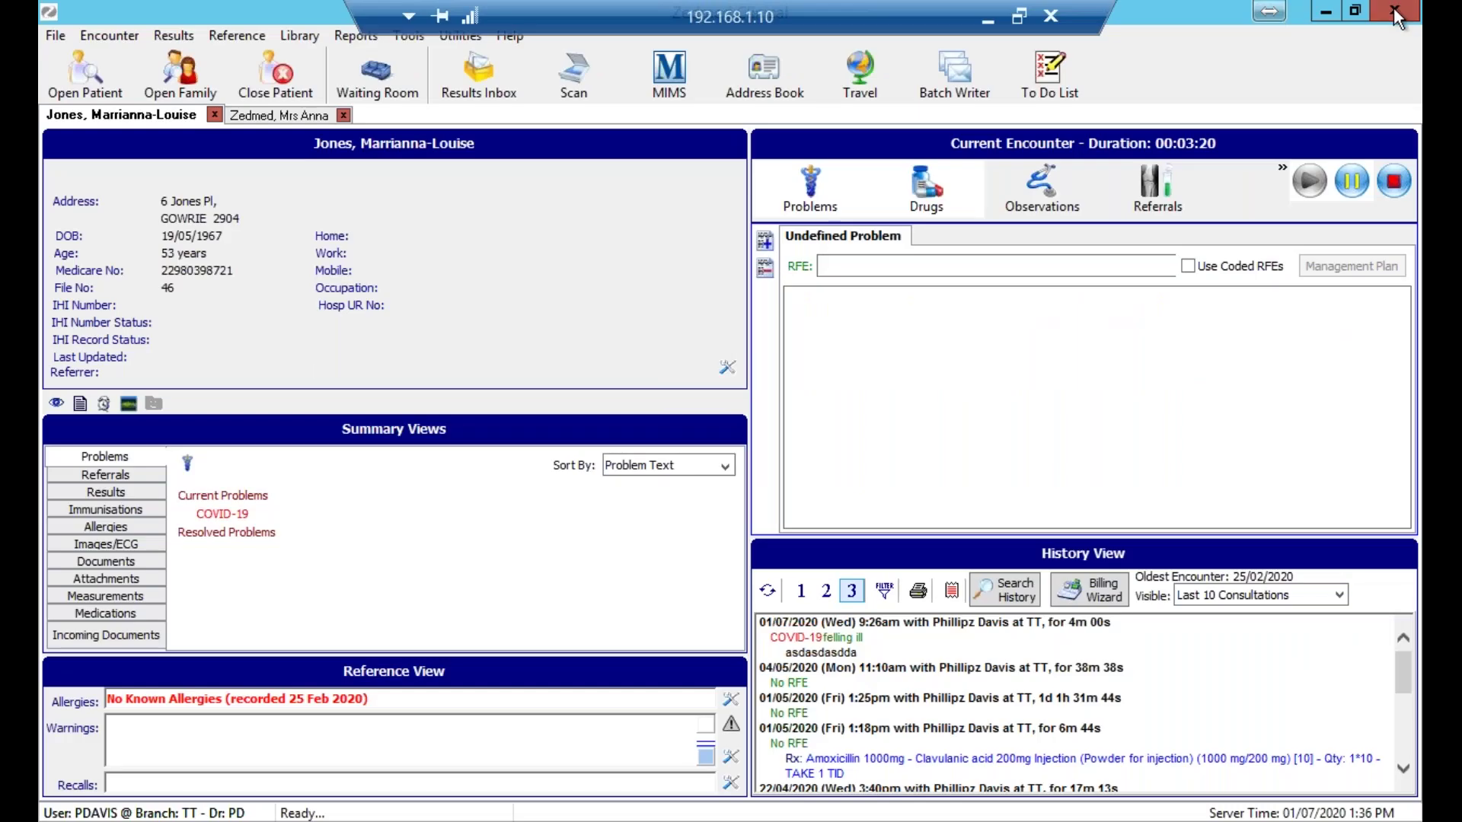
Close the current patient's record without saving the empty encounter, acknowledging the billing notice.
left_click(1395, 10)
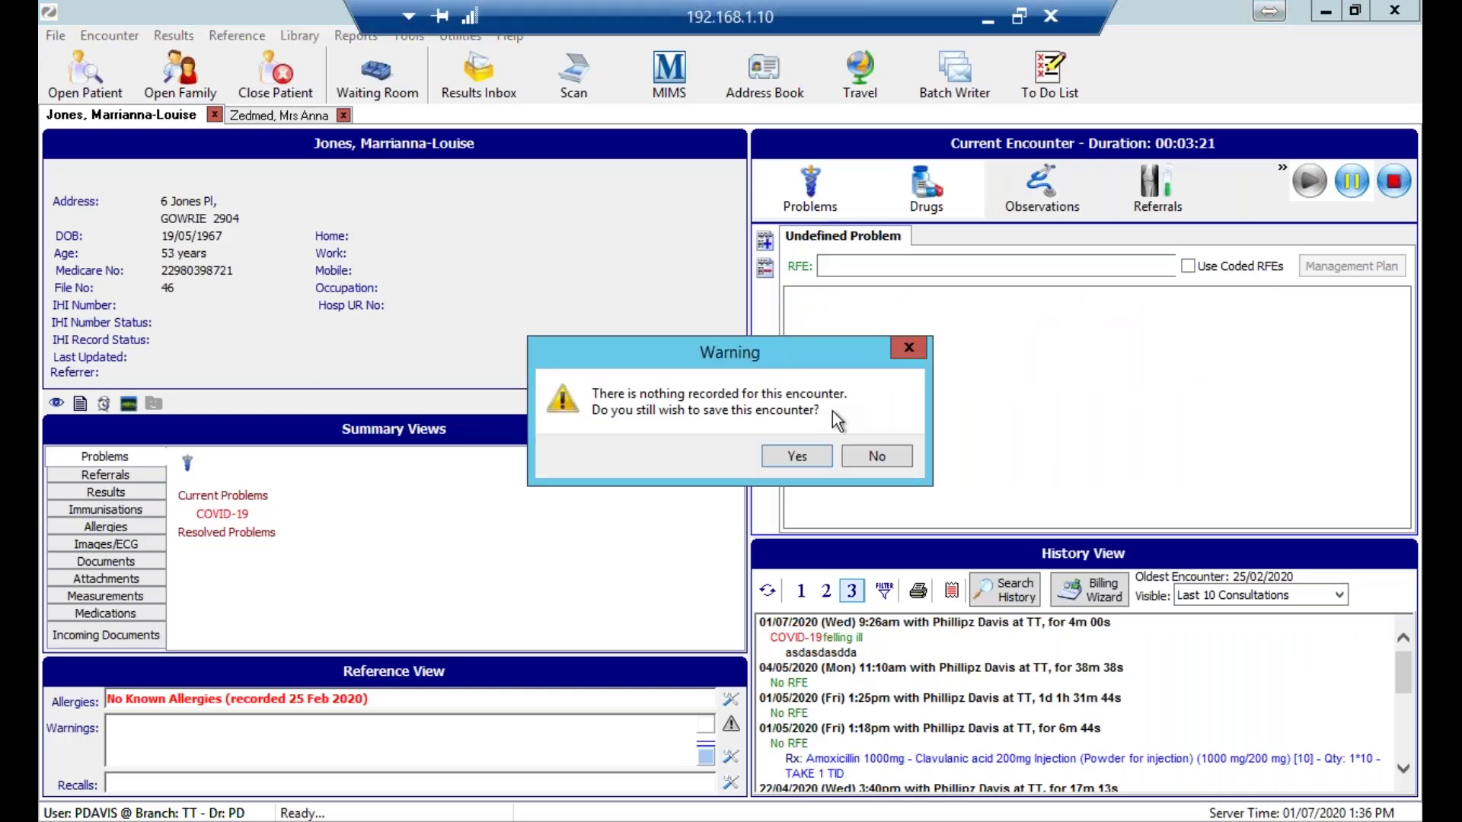
left_click(880, 457)
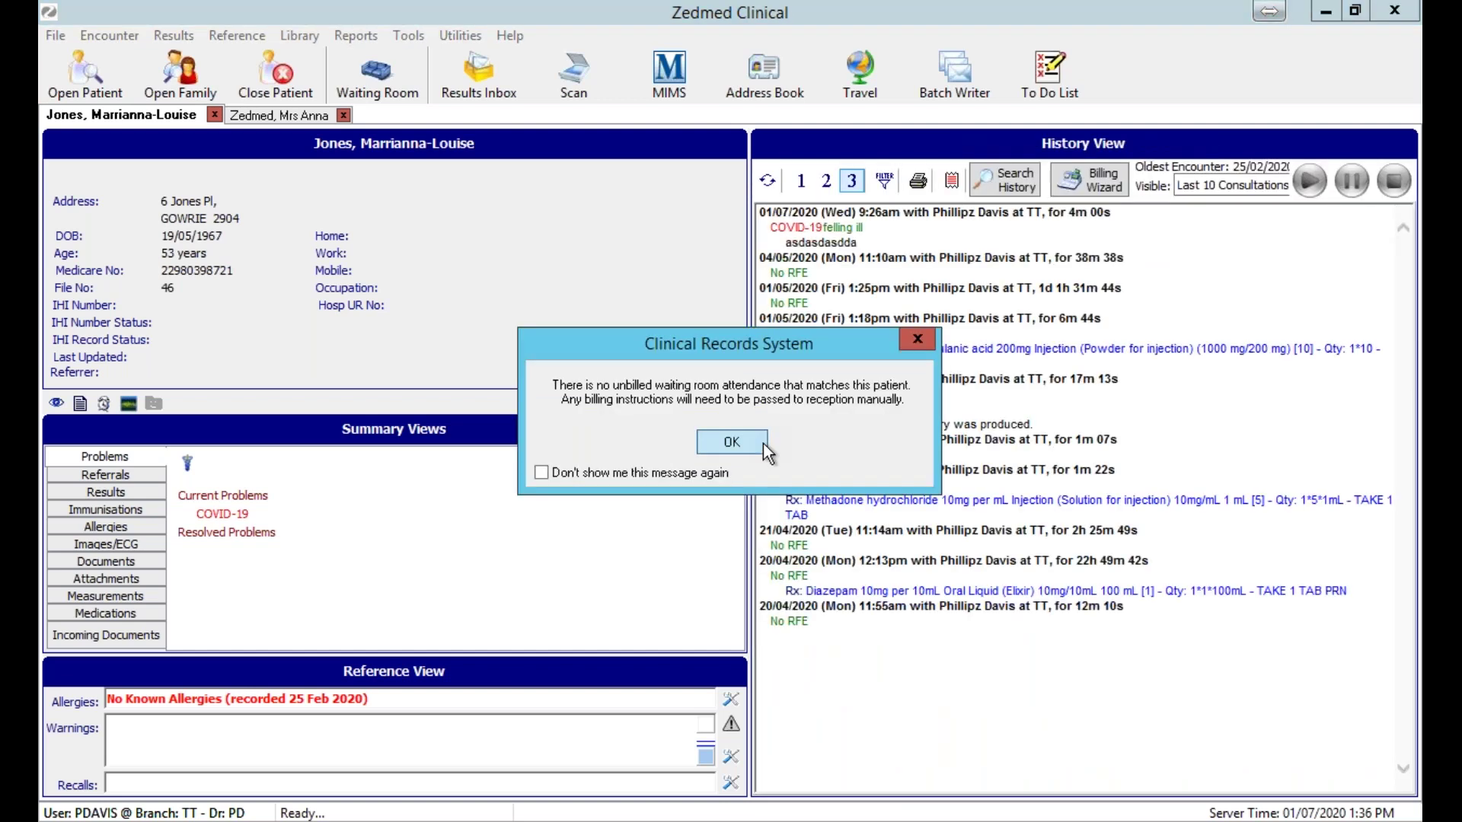
left_click(763, 443)
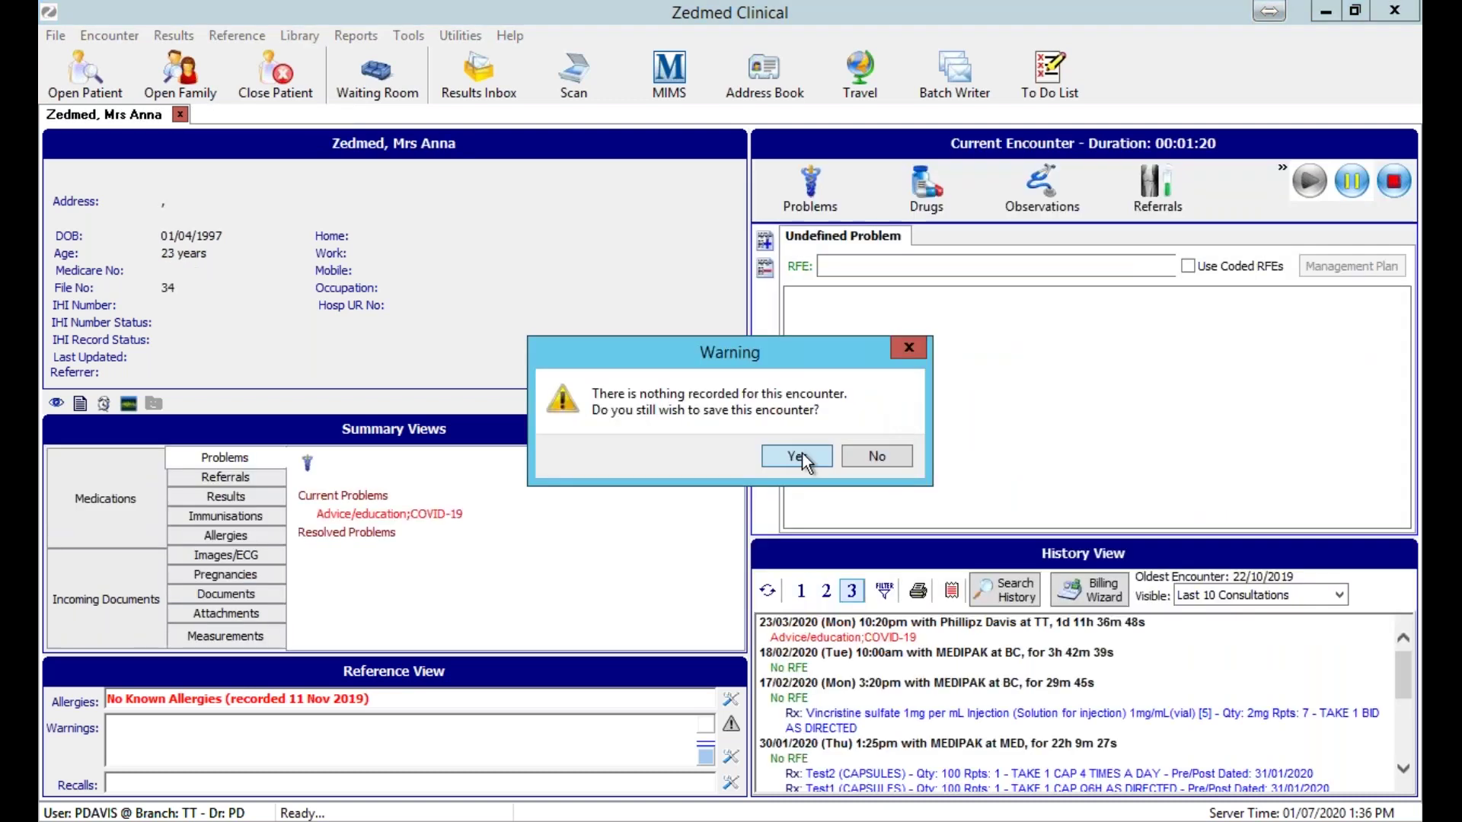
Close the remaining patient's record, saving its encounter, and decline the new-mail prompt.
left_click(806, 457)
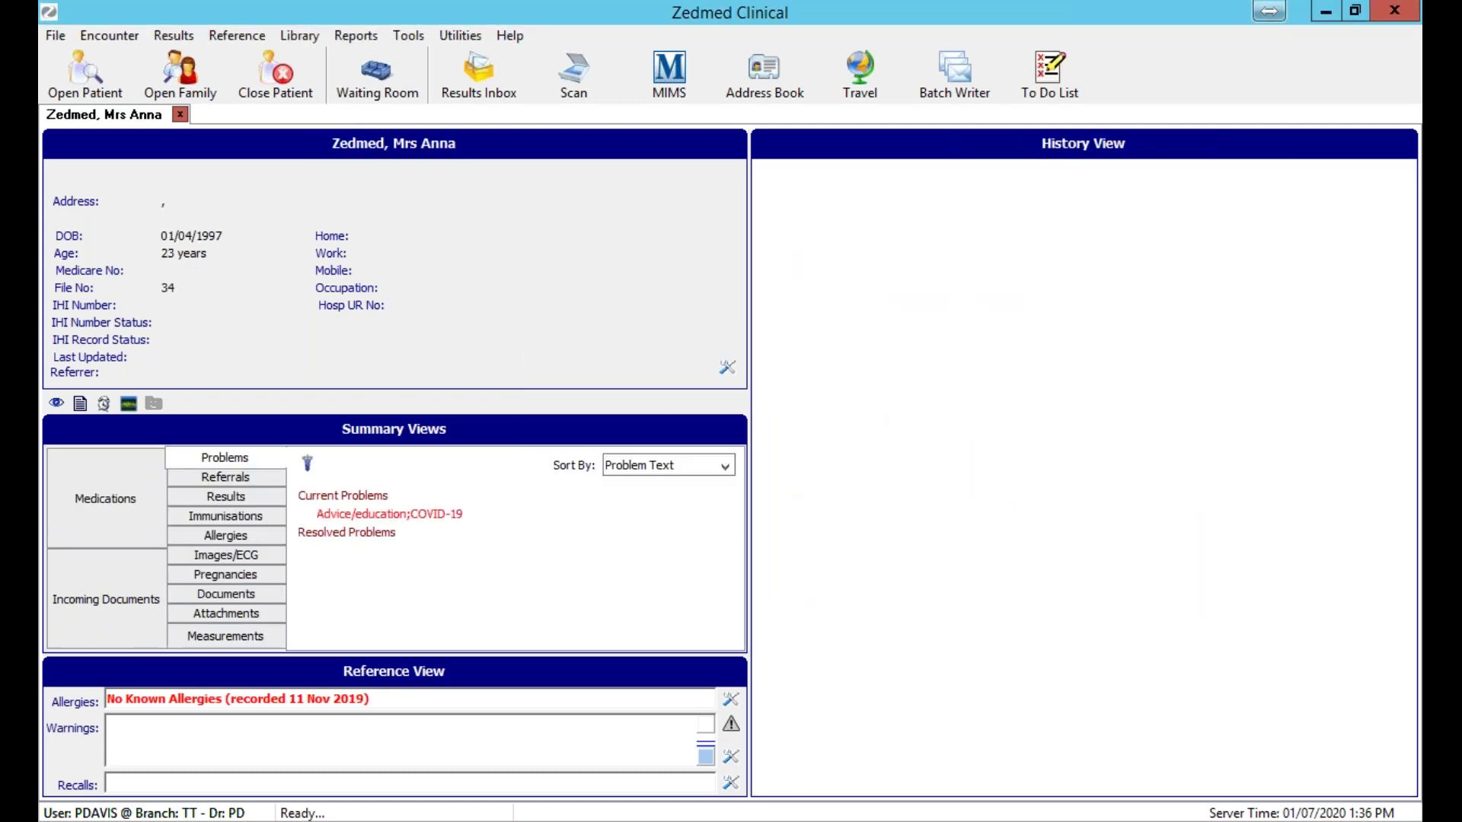
left_click(731, 443)
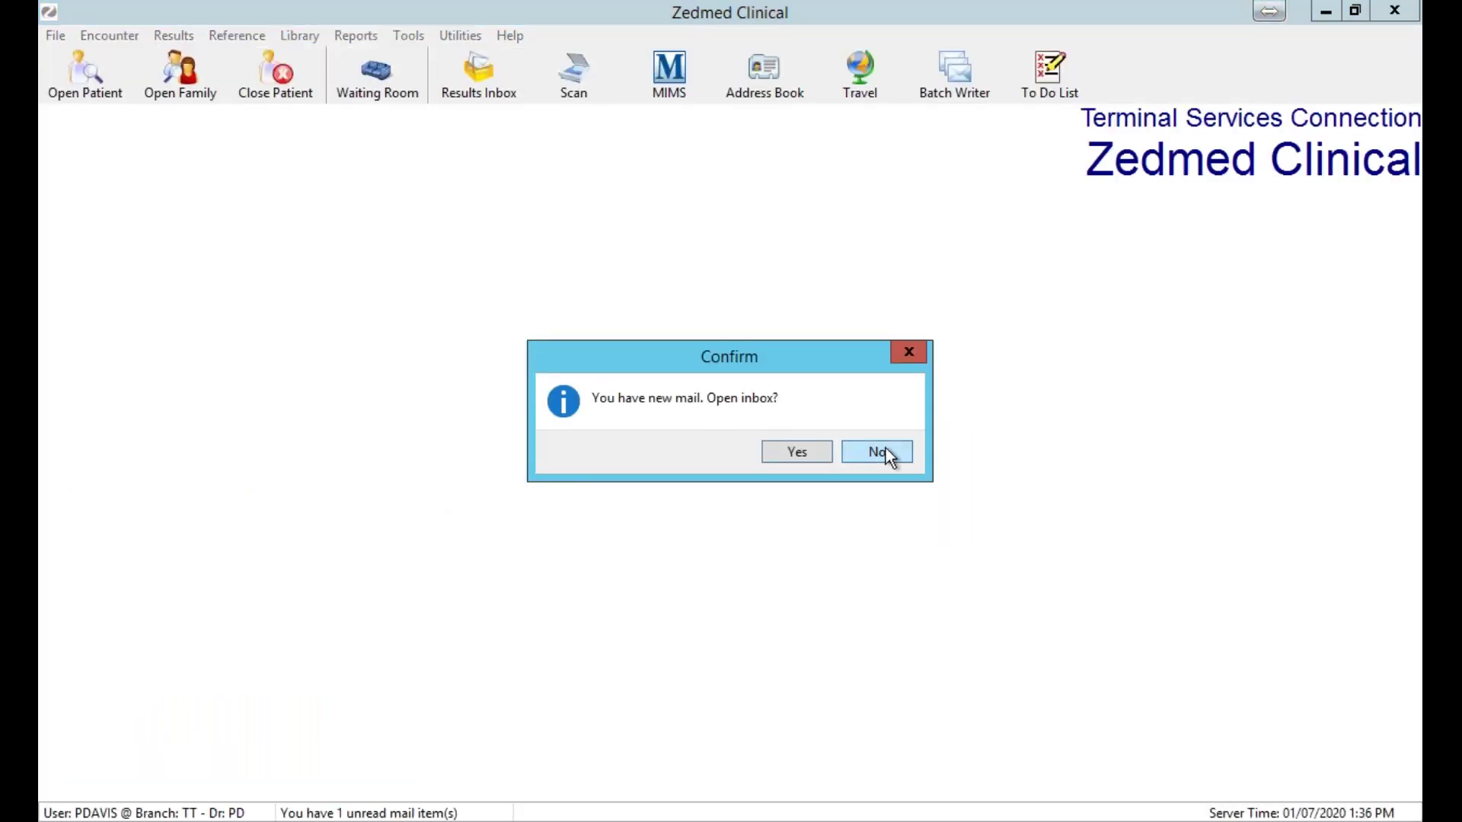
left_click(877, 451)
Find the patient by family and given name, open the record, and continue today's encounter.
left_click(84, 73)
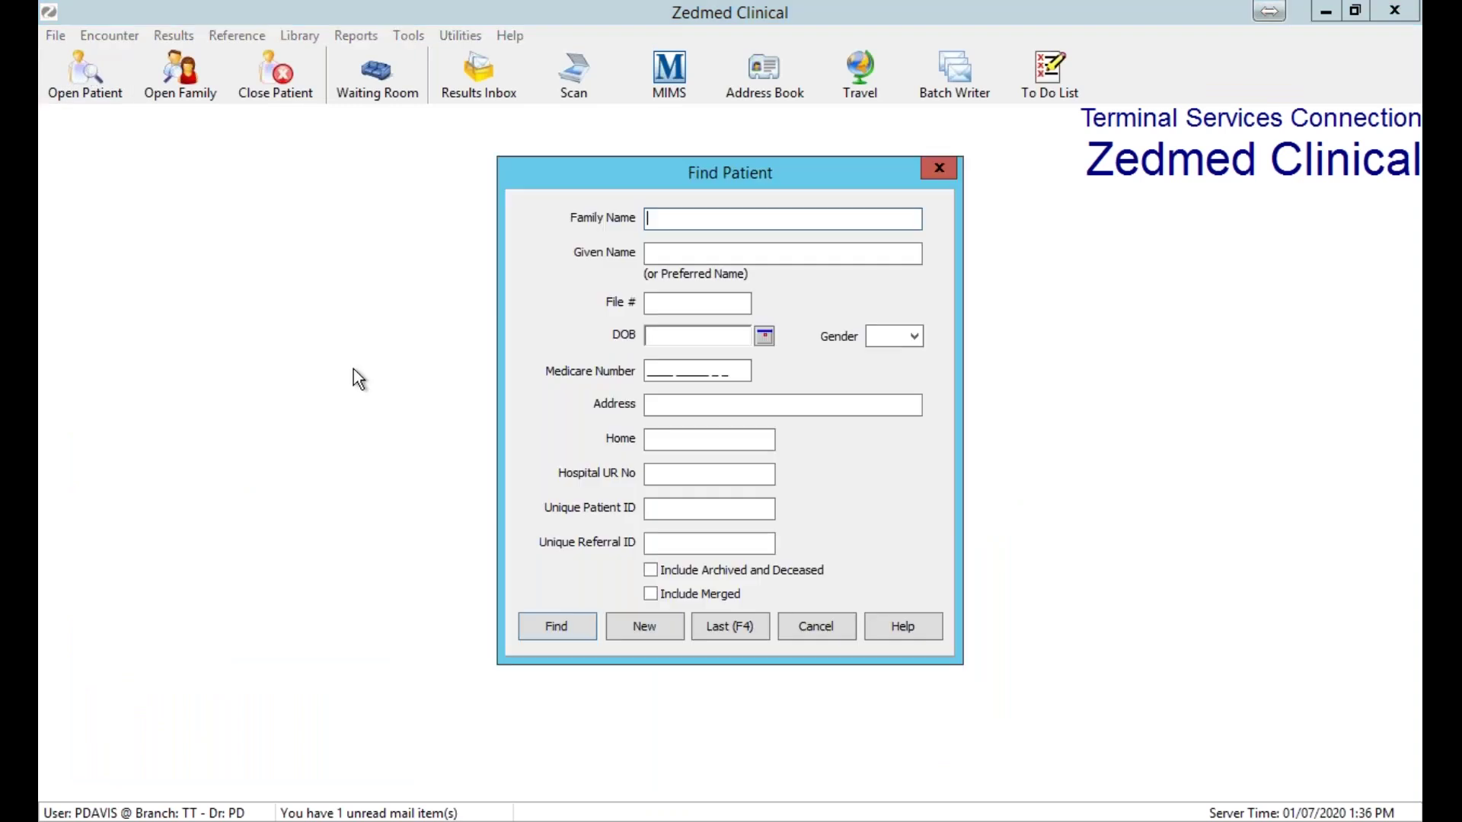
type("Jo")
key("Tab")
type("Mar")
key("Return")
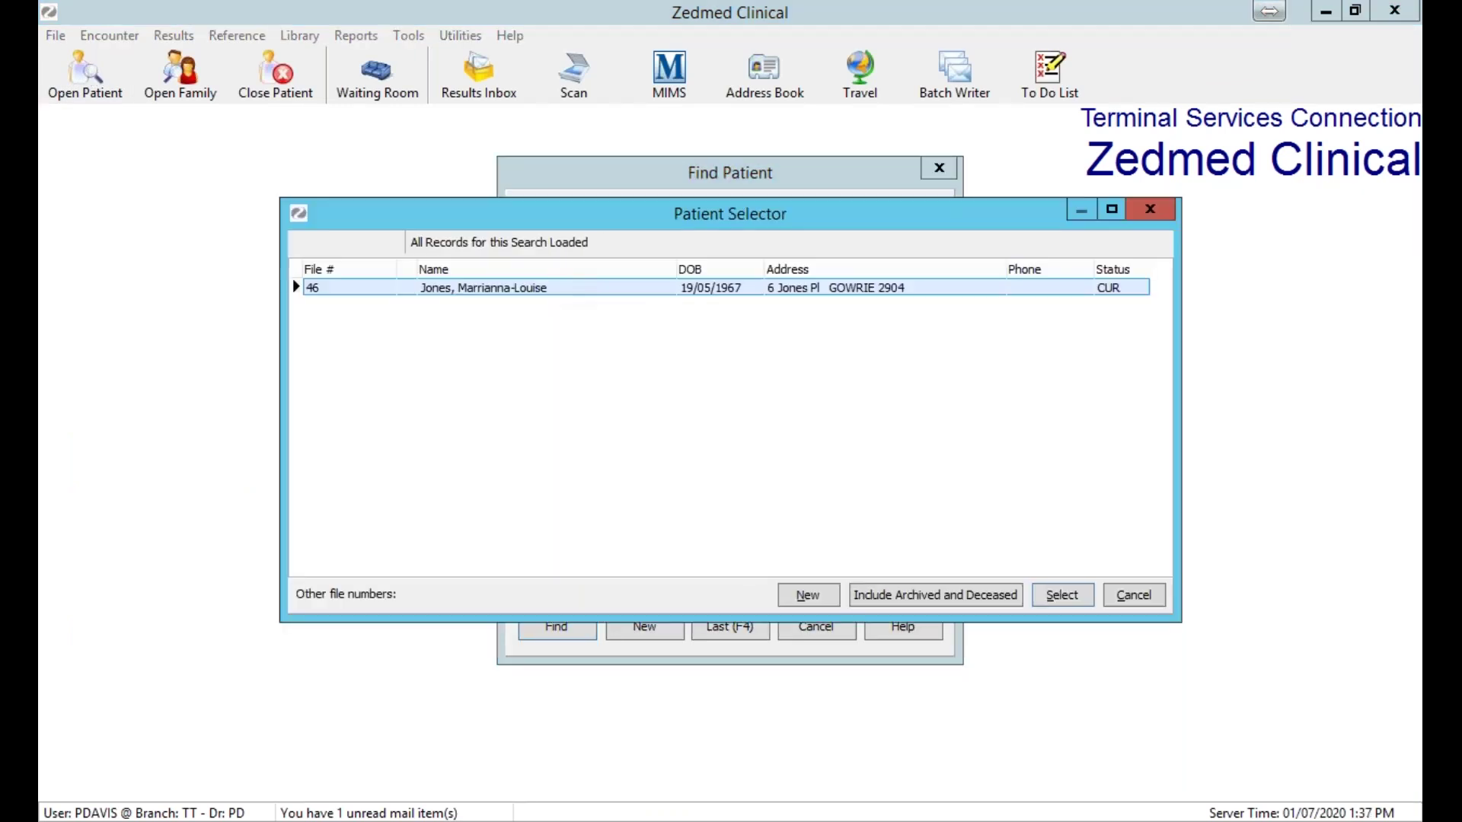
key("Return")
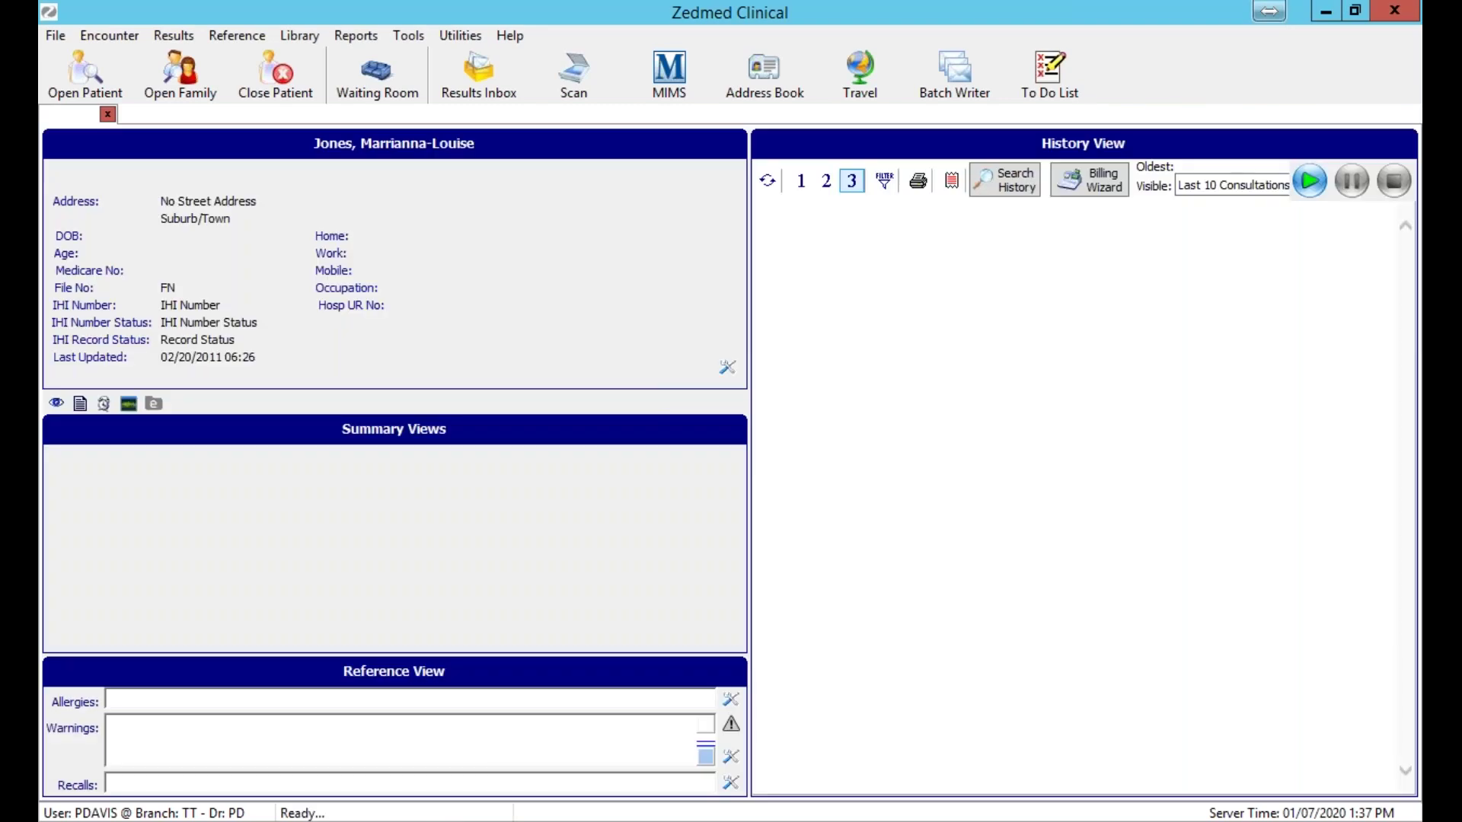
left_click(1309, 183)
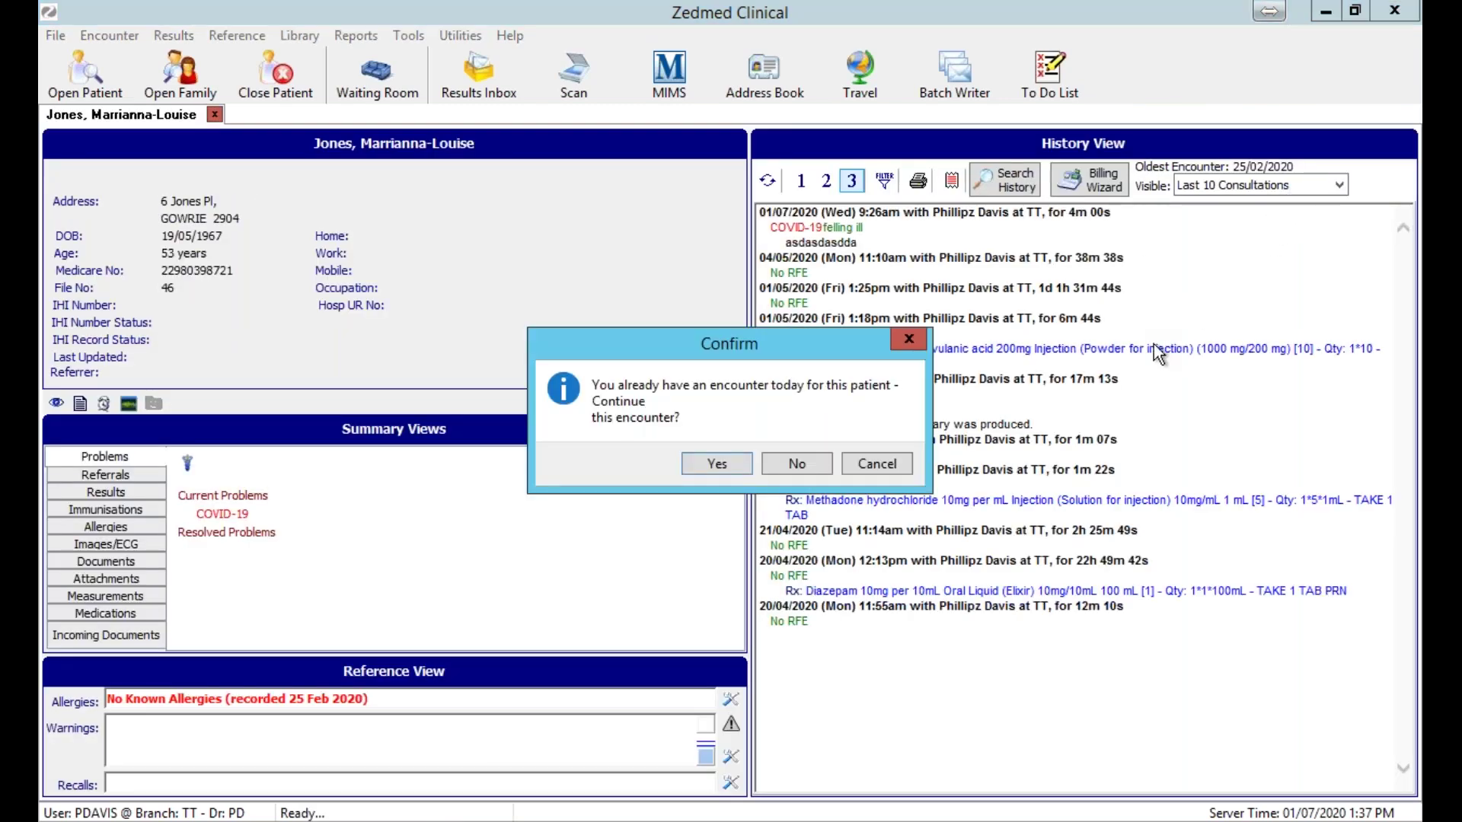
left_click(724, 460)
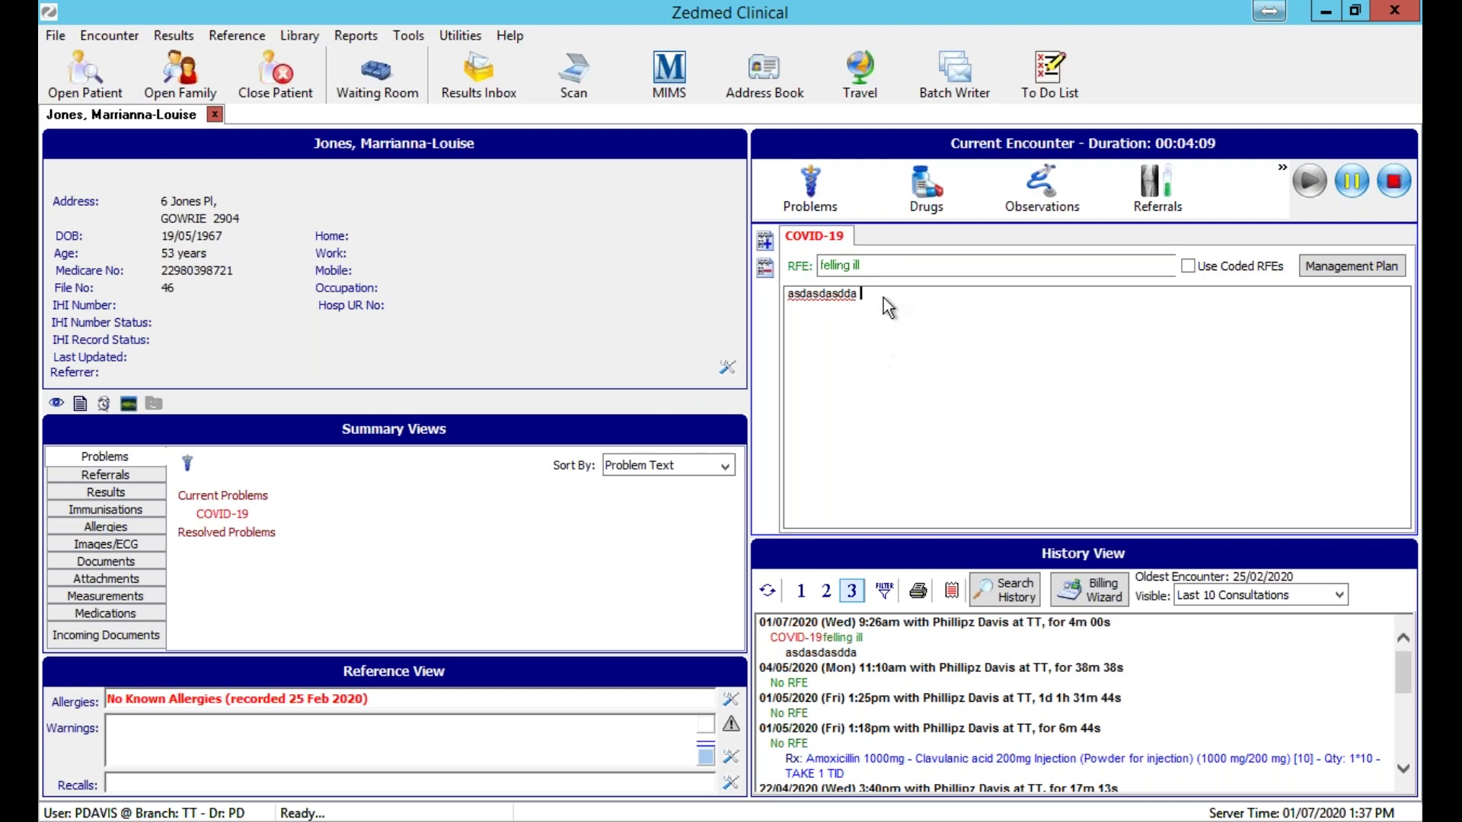
Add a new problem with 'weight gain' as its reason for encounter, replacing 'diabetes'.
left_click(766, 240)
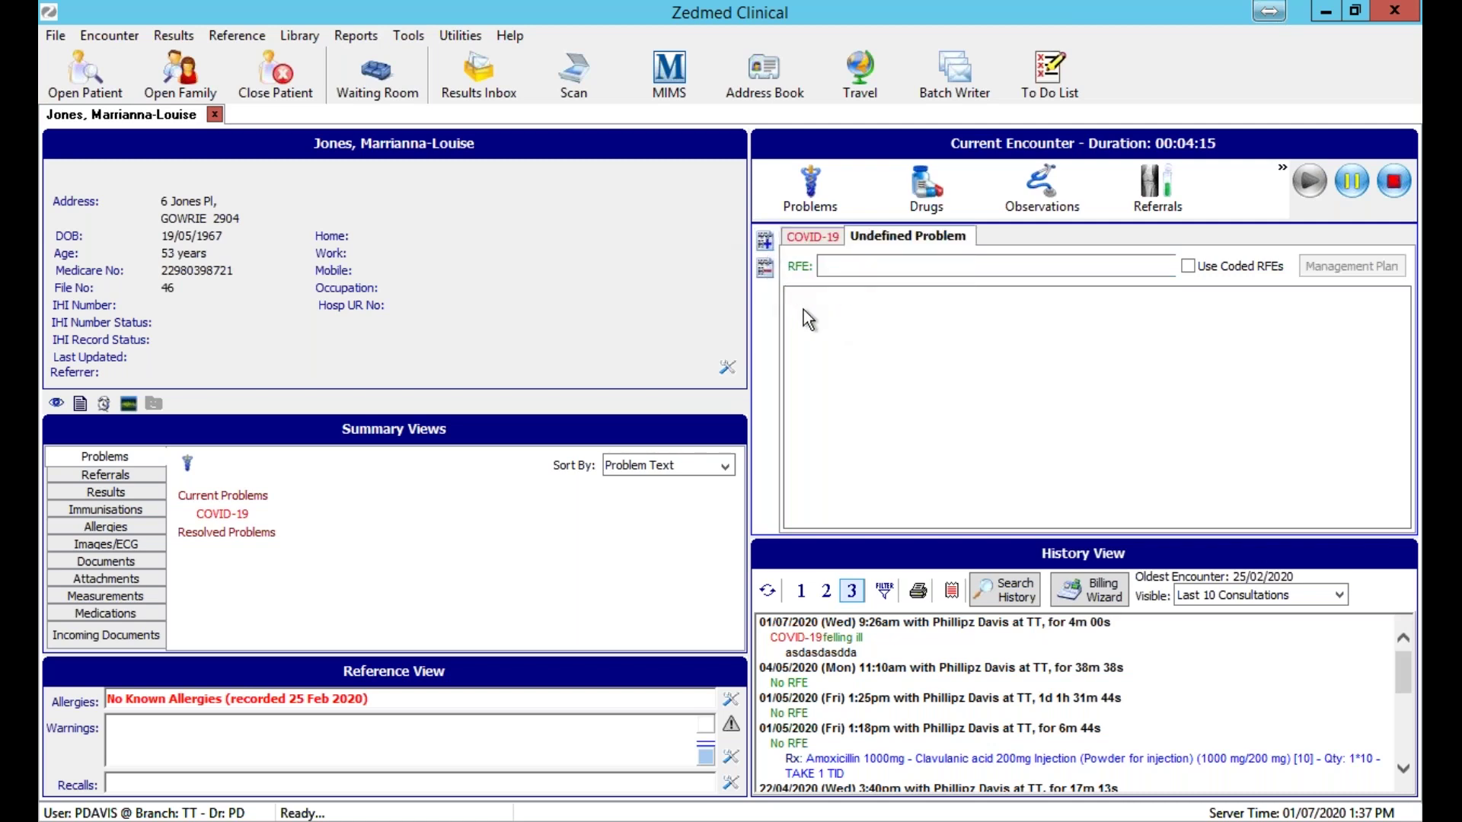
left_click(839, 267)
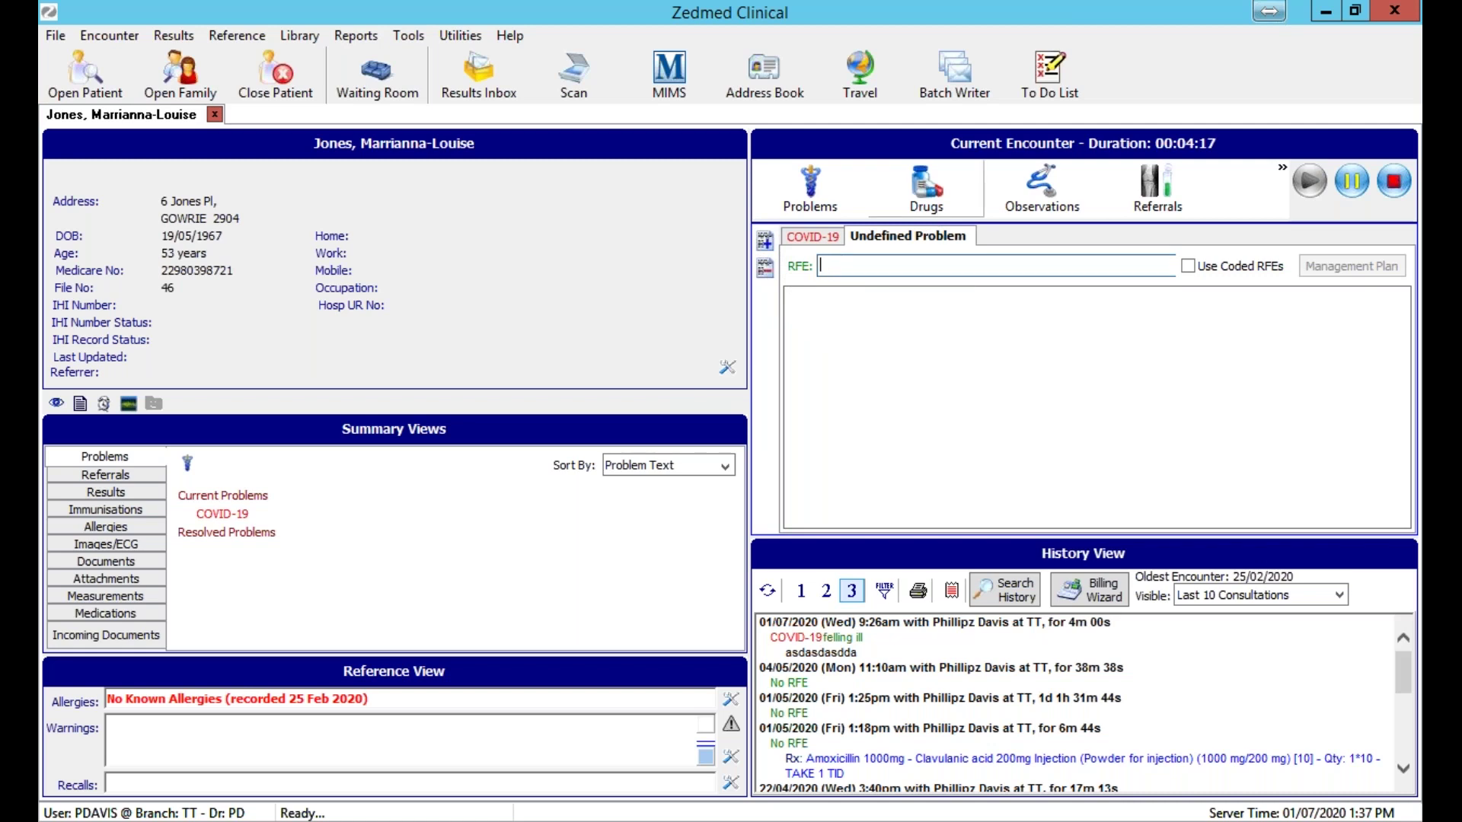
type("diabetes")
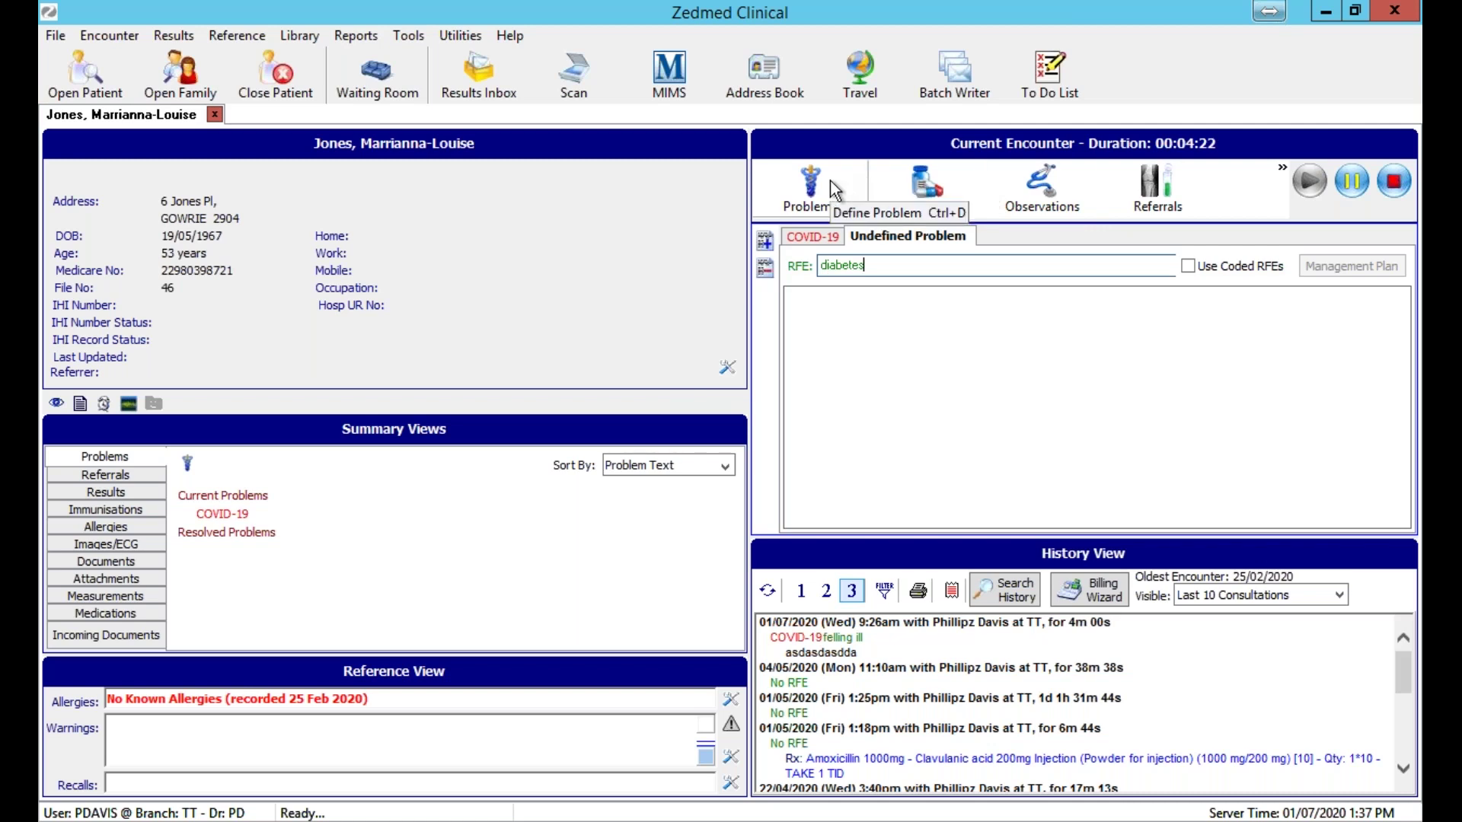
double_click(884, 276)
type("weight gain")
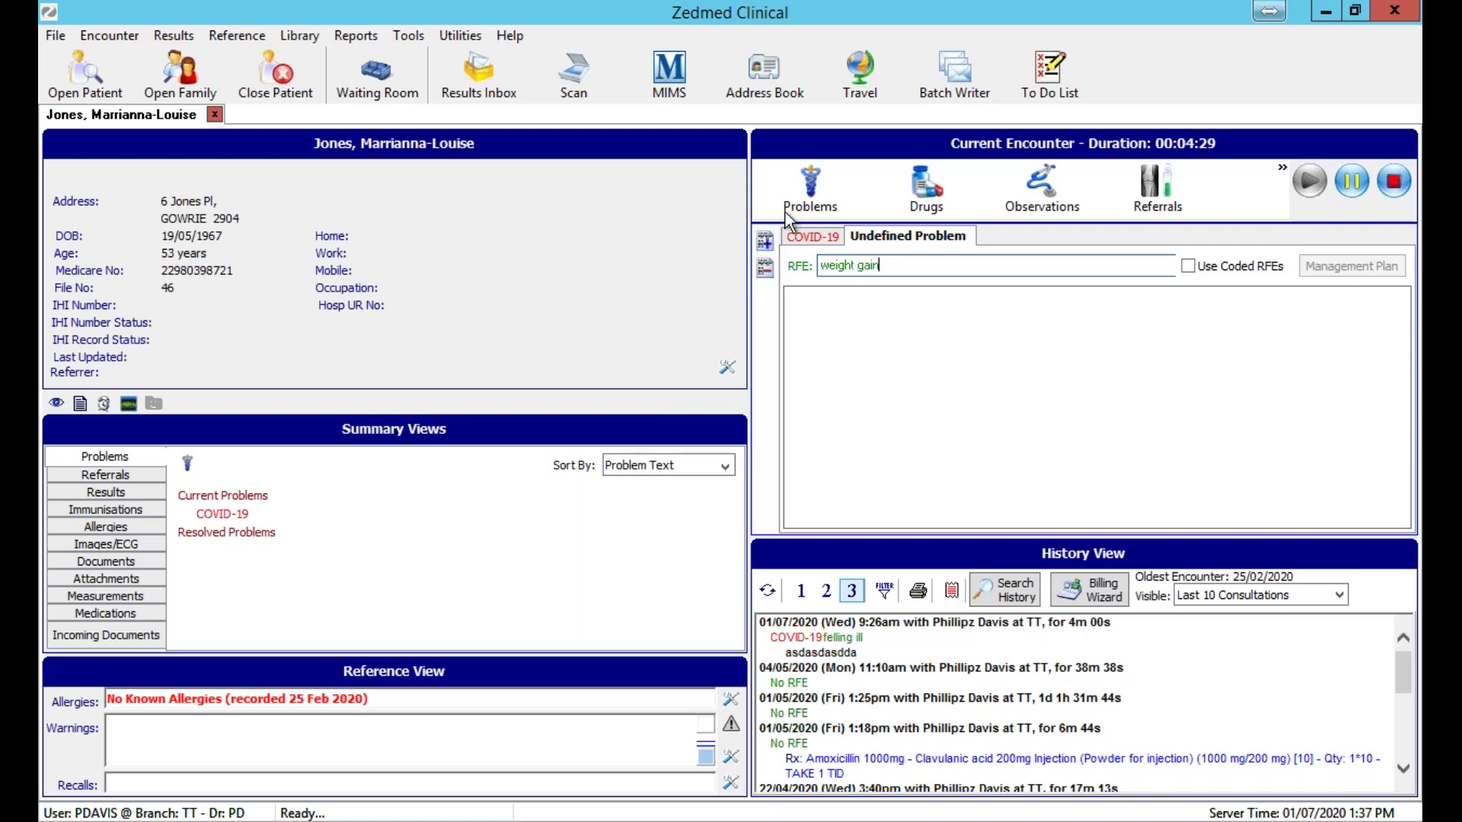
Code the new problem as Diabetes;Type 2 (T90 009), filtering the problem list by 'diabe'.
left_click(801, 209)
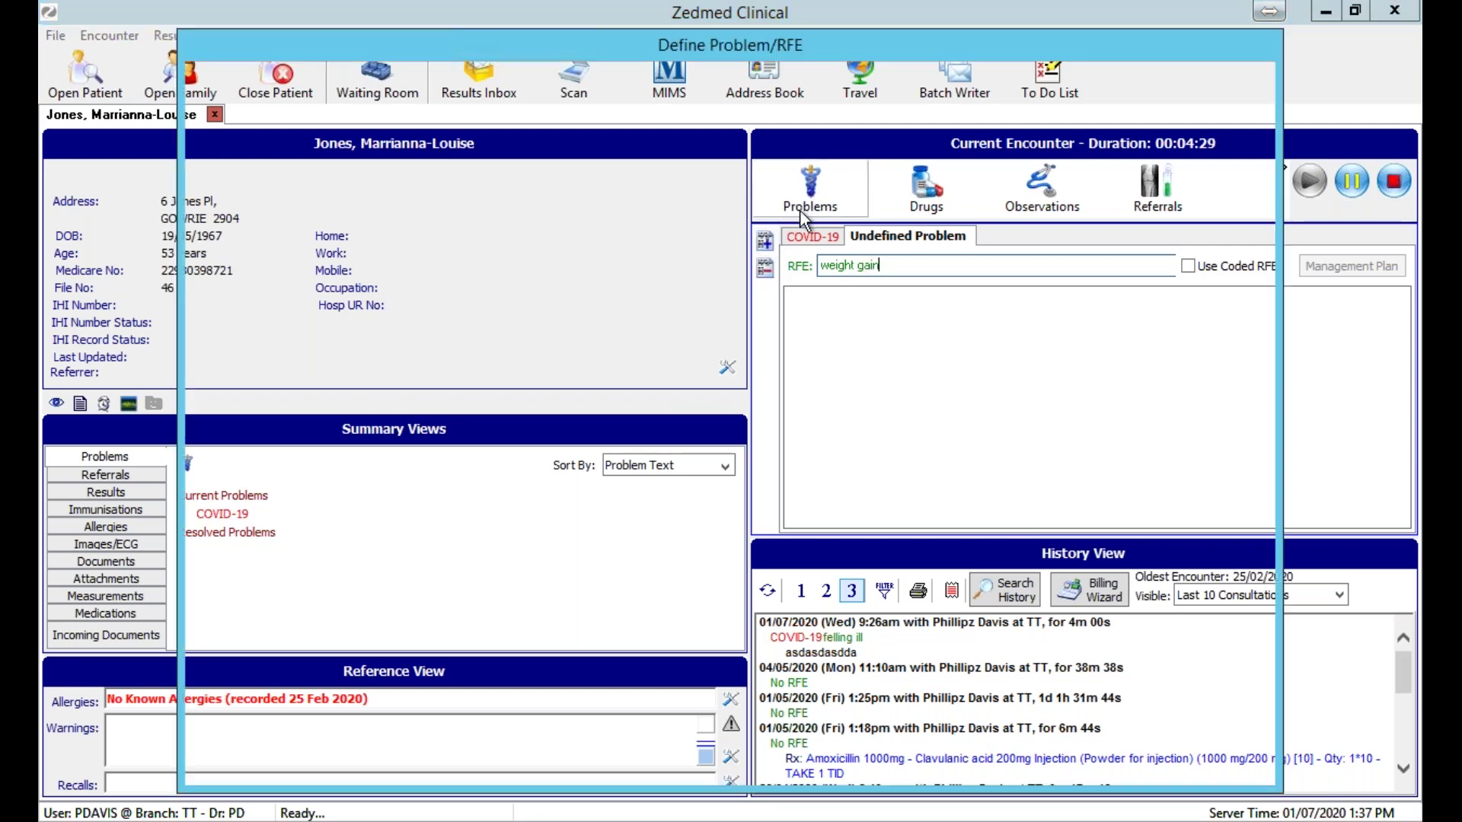
type("dia")
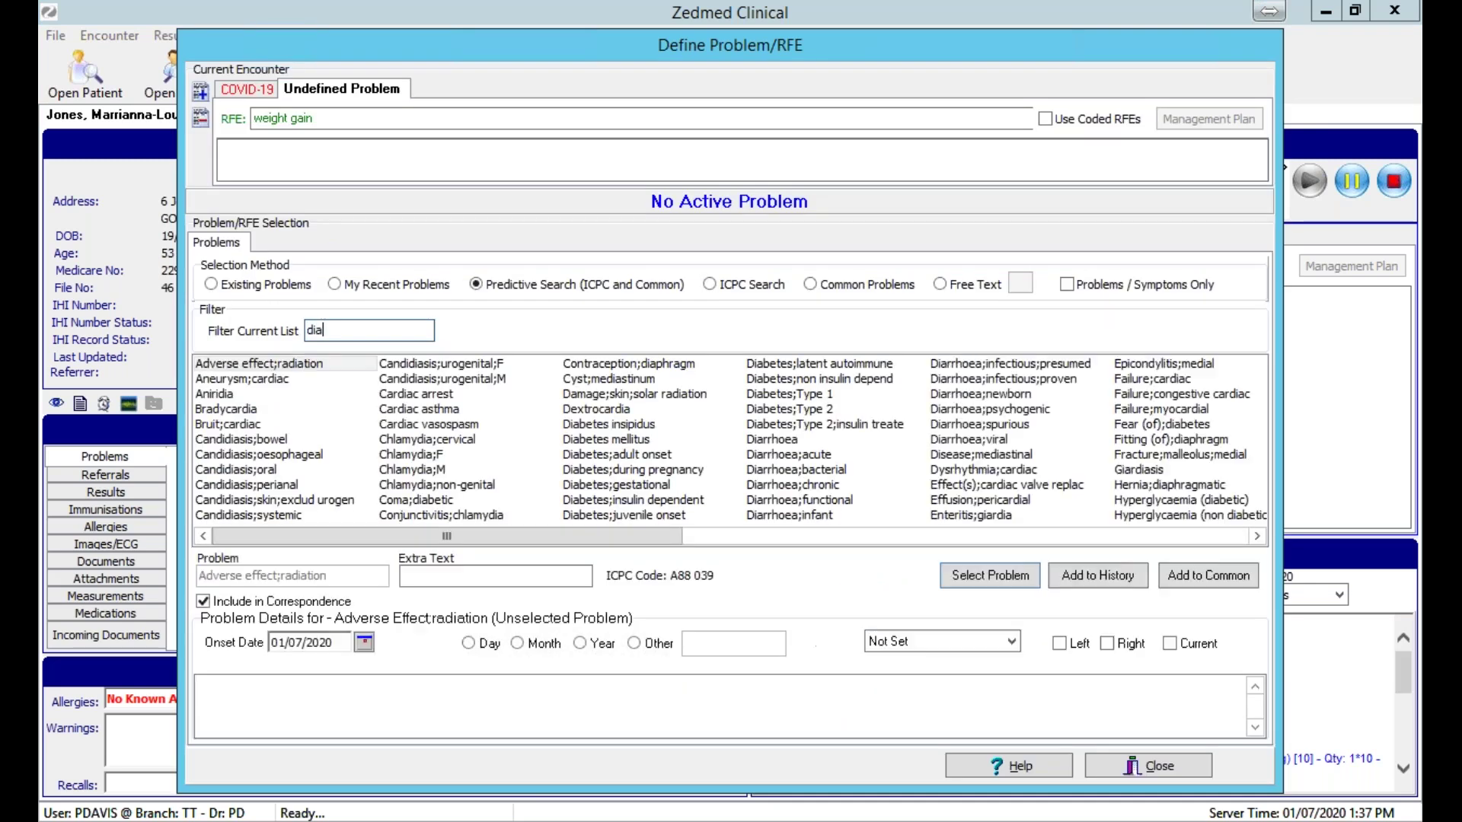
type("be")
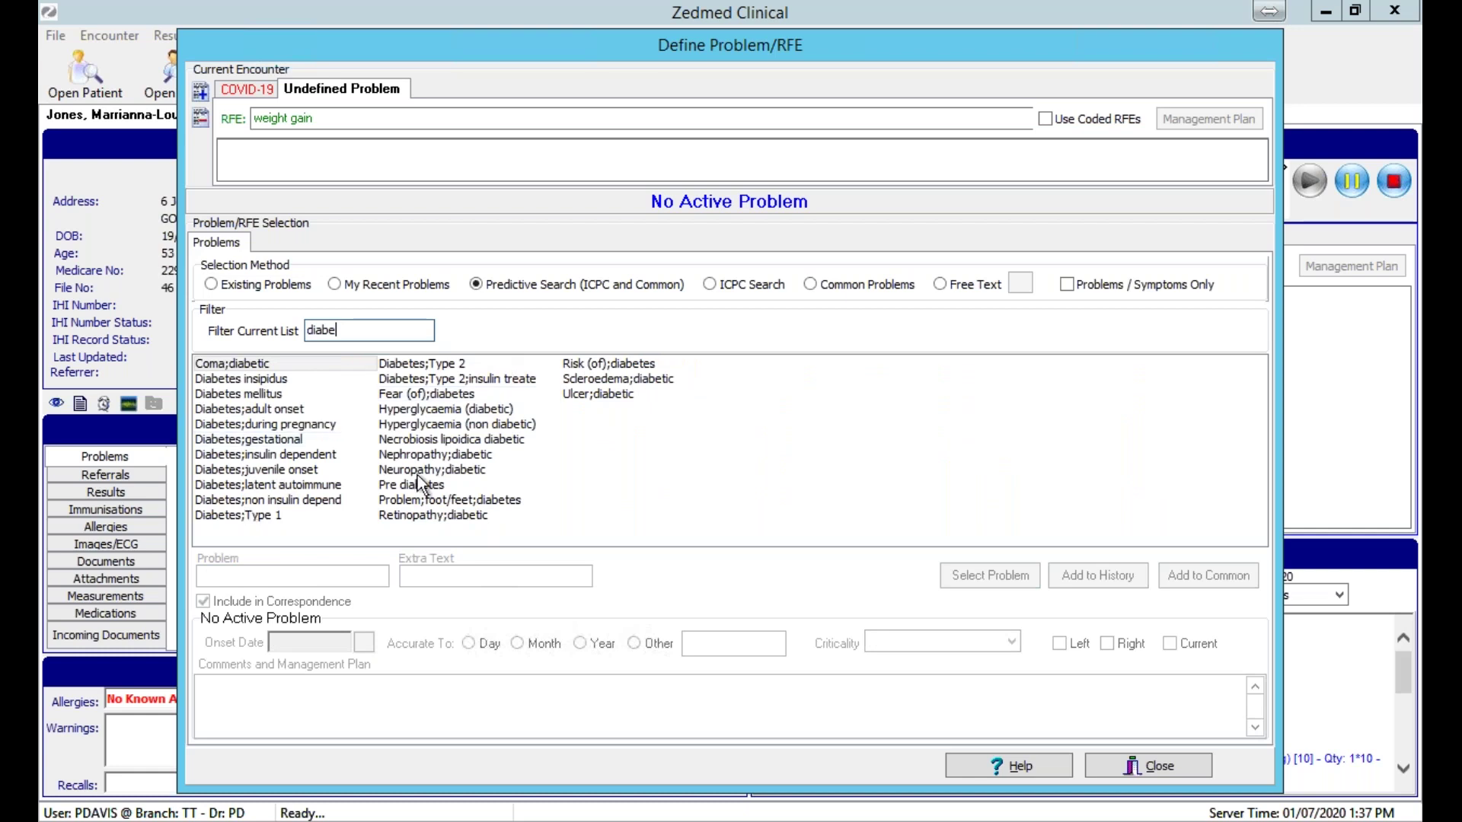
left_click(453, 365)
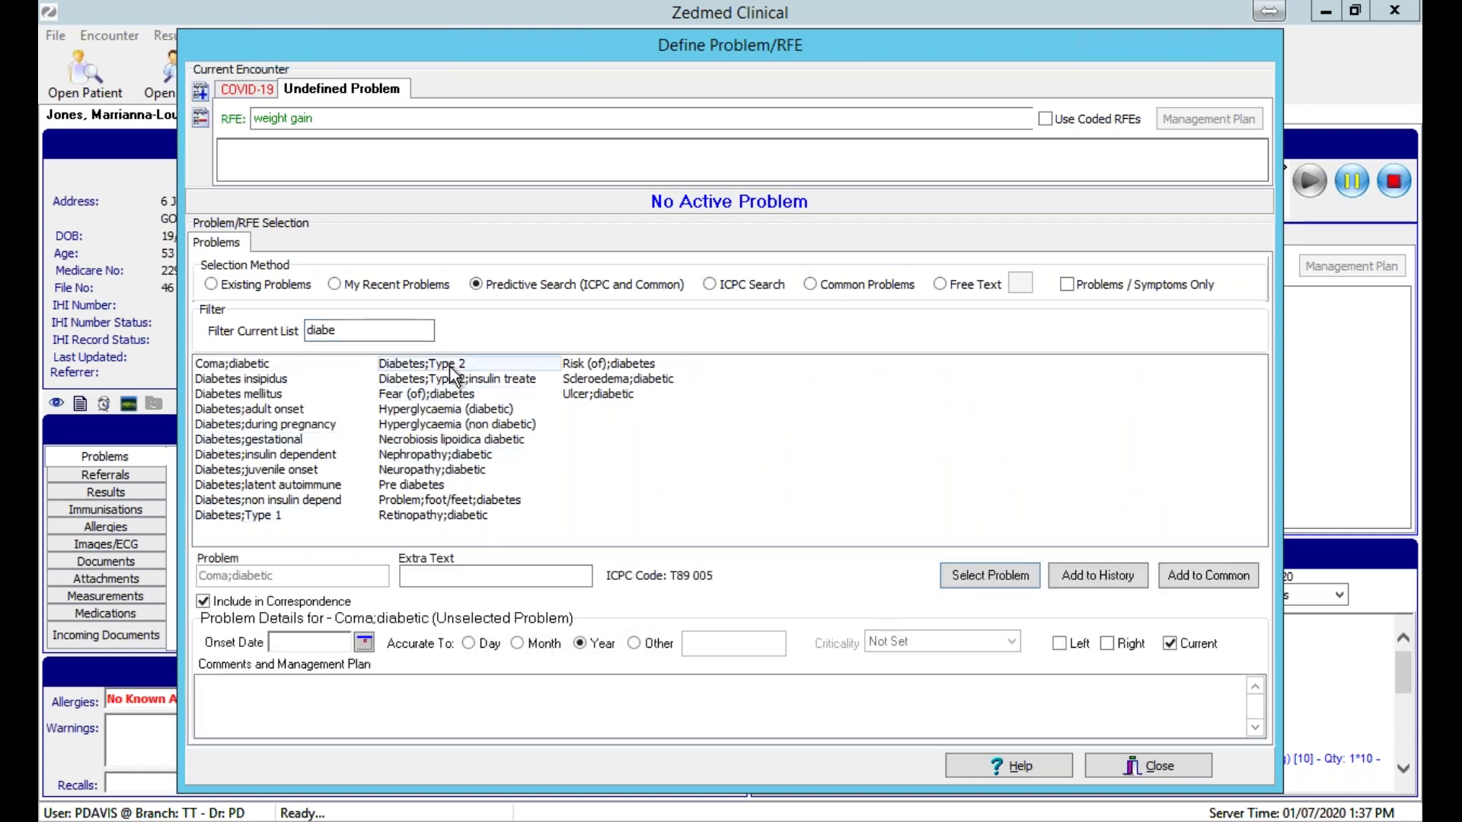
left_click(957, 574)
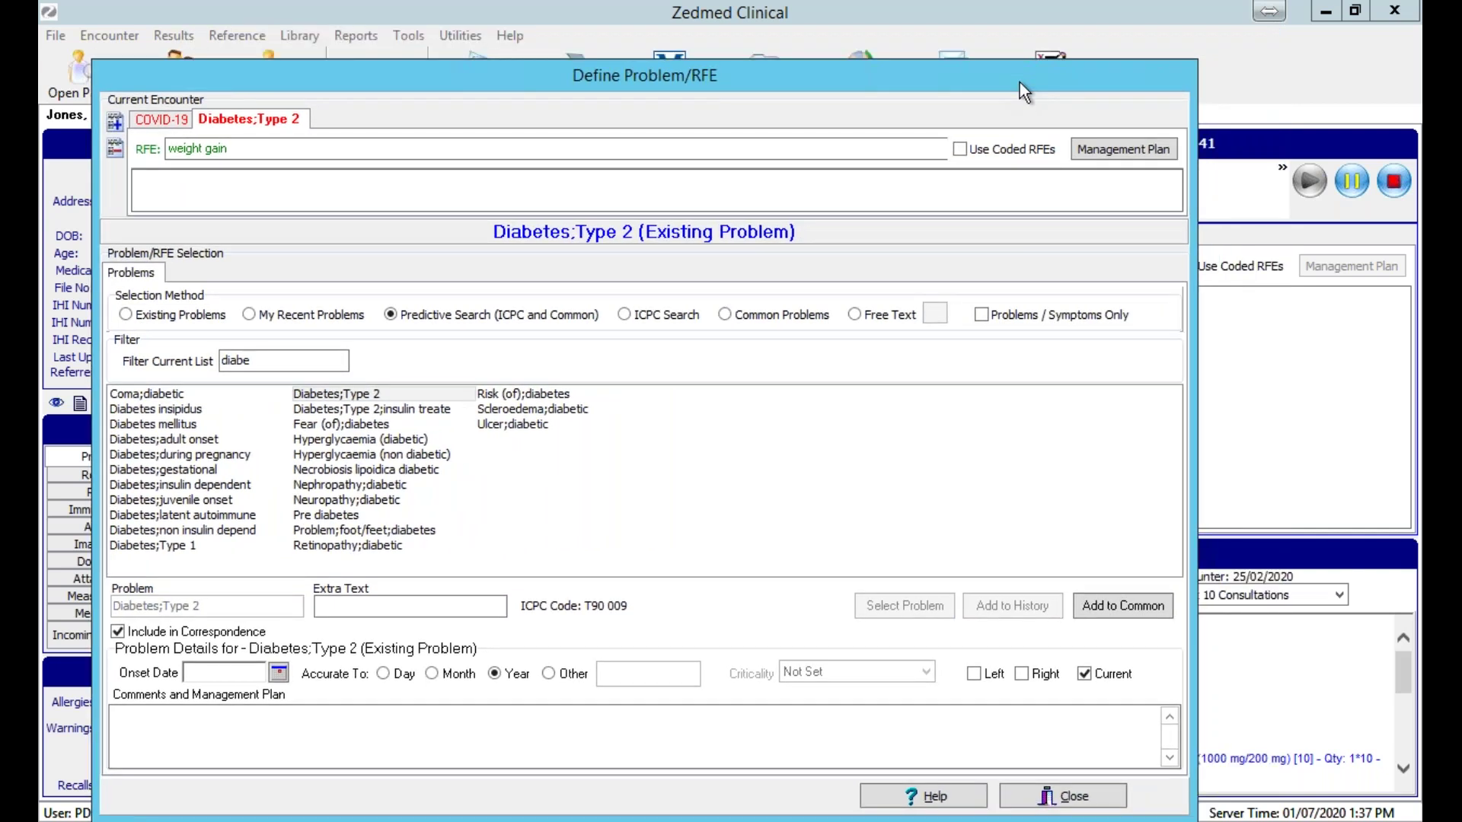
Close problem definition and switch from the COVID-19 problem to Diabetes;Type 2.
left_click(959, 803)
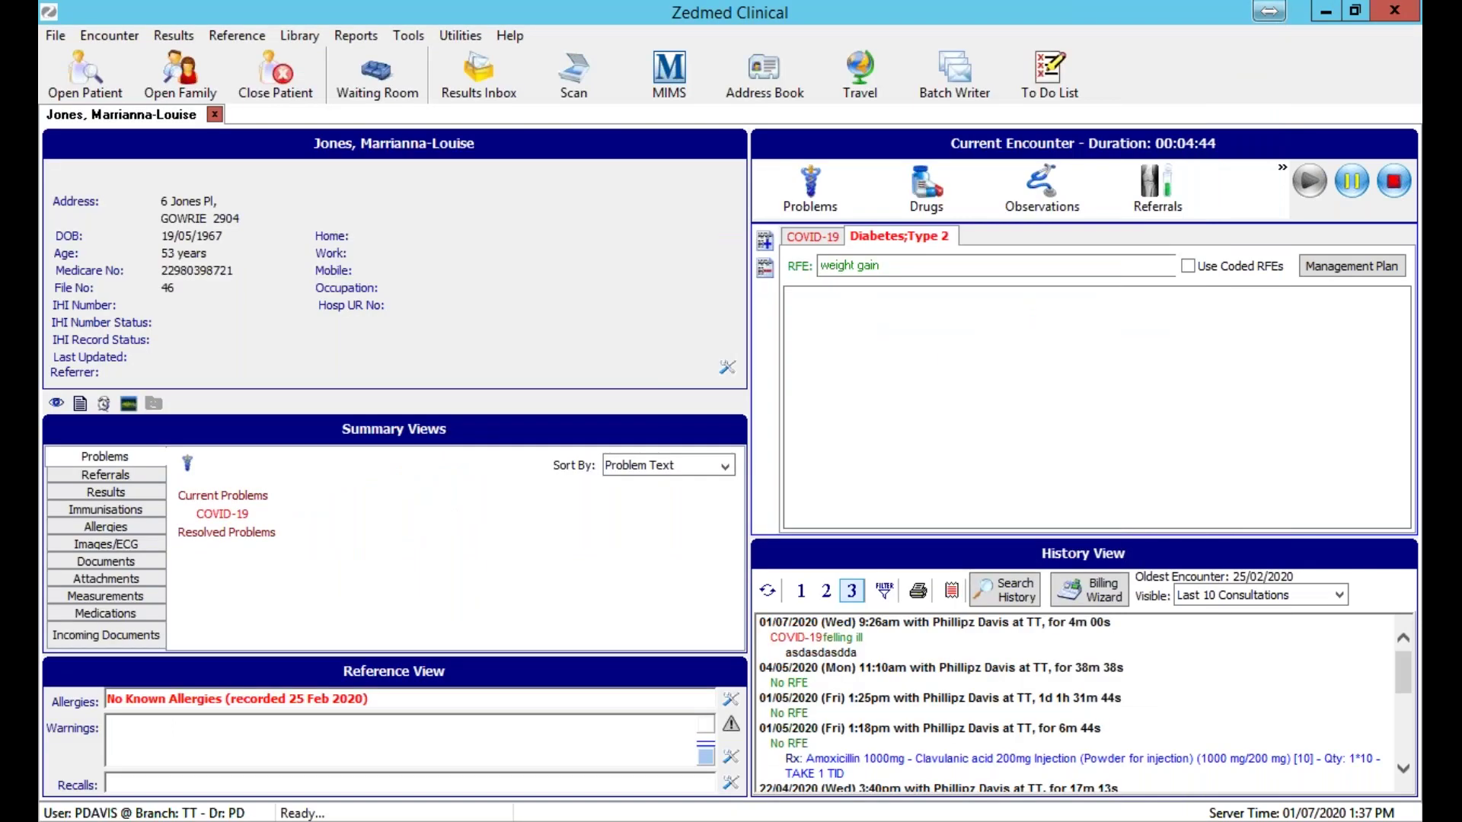
left_click(832, 231)
left_click(860, 237)
Open prescribing past the MIMS warning, search 'dan', and view Dantrolene sodium 20mg injection details.
left_click(929, 179)
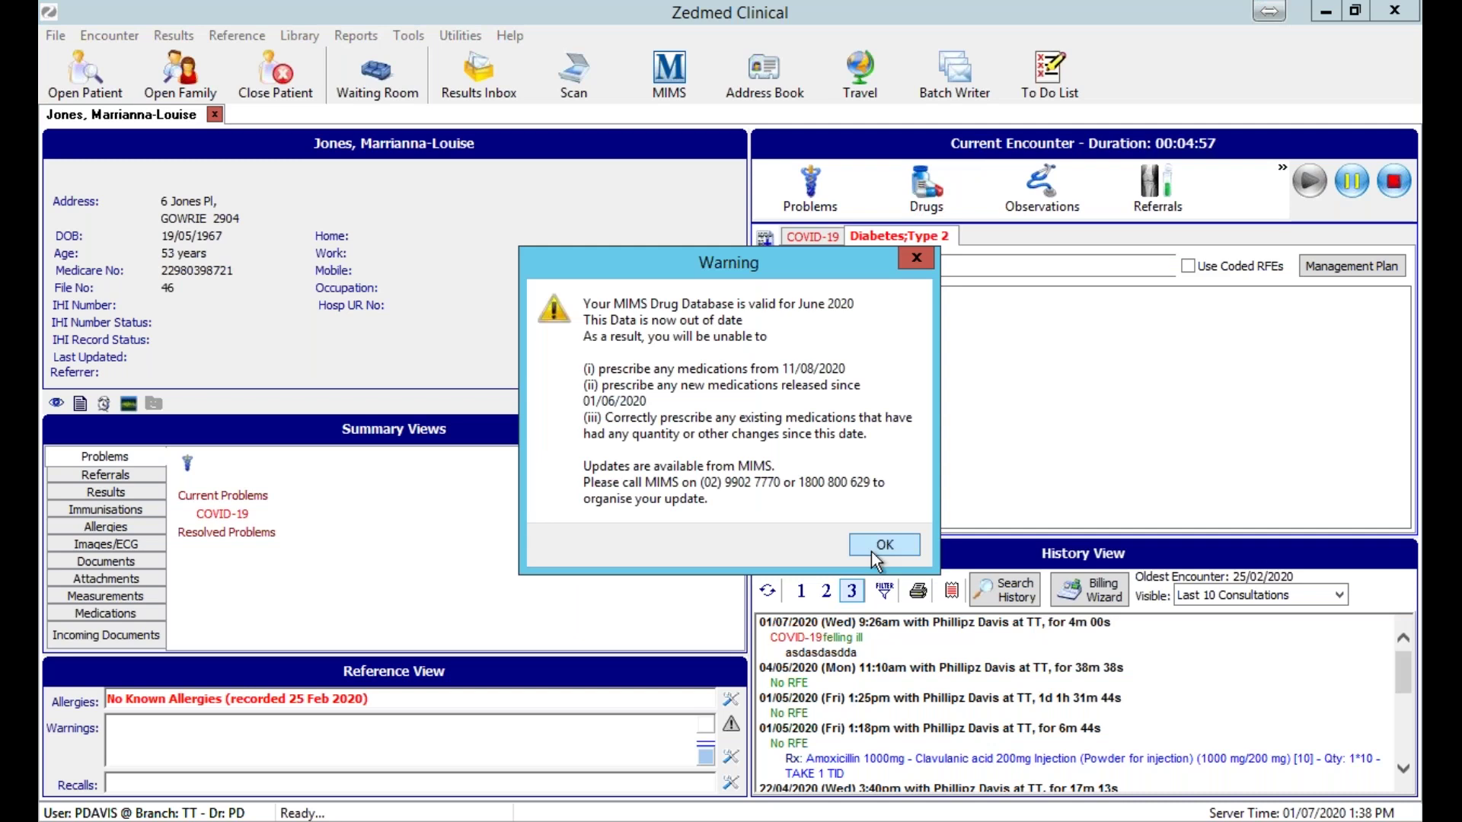
left_click(877, 546)
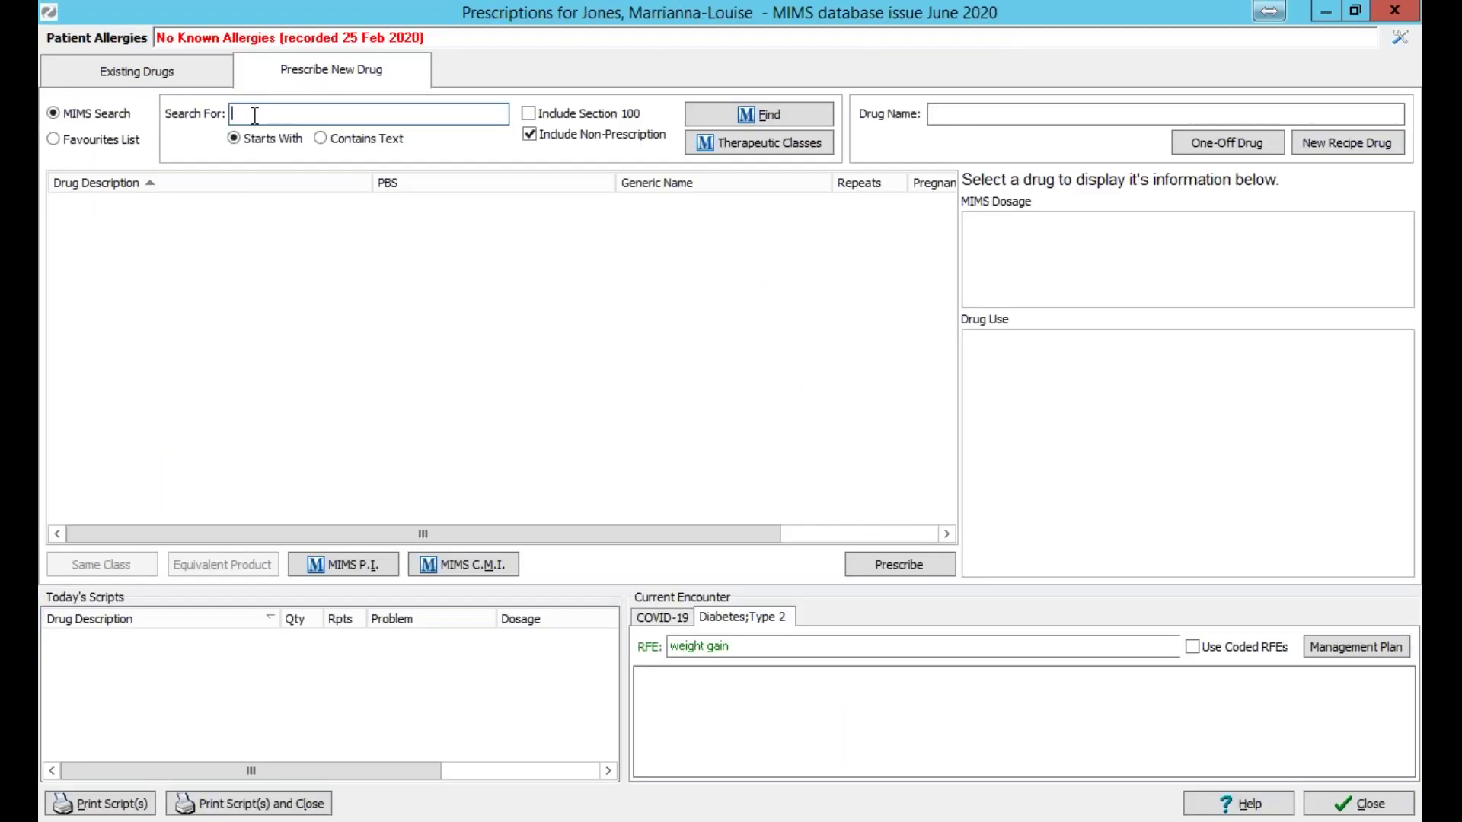
type("dan")
key("Return")
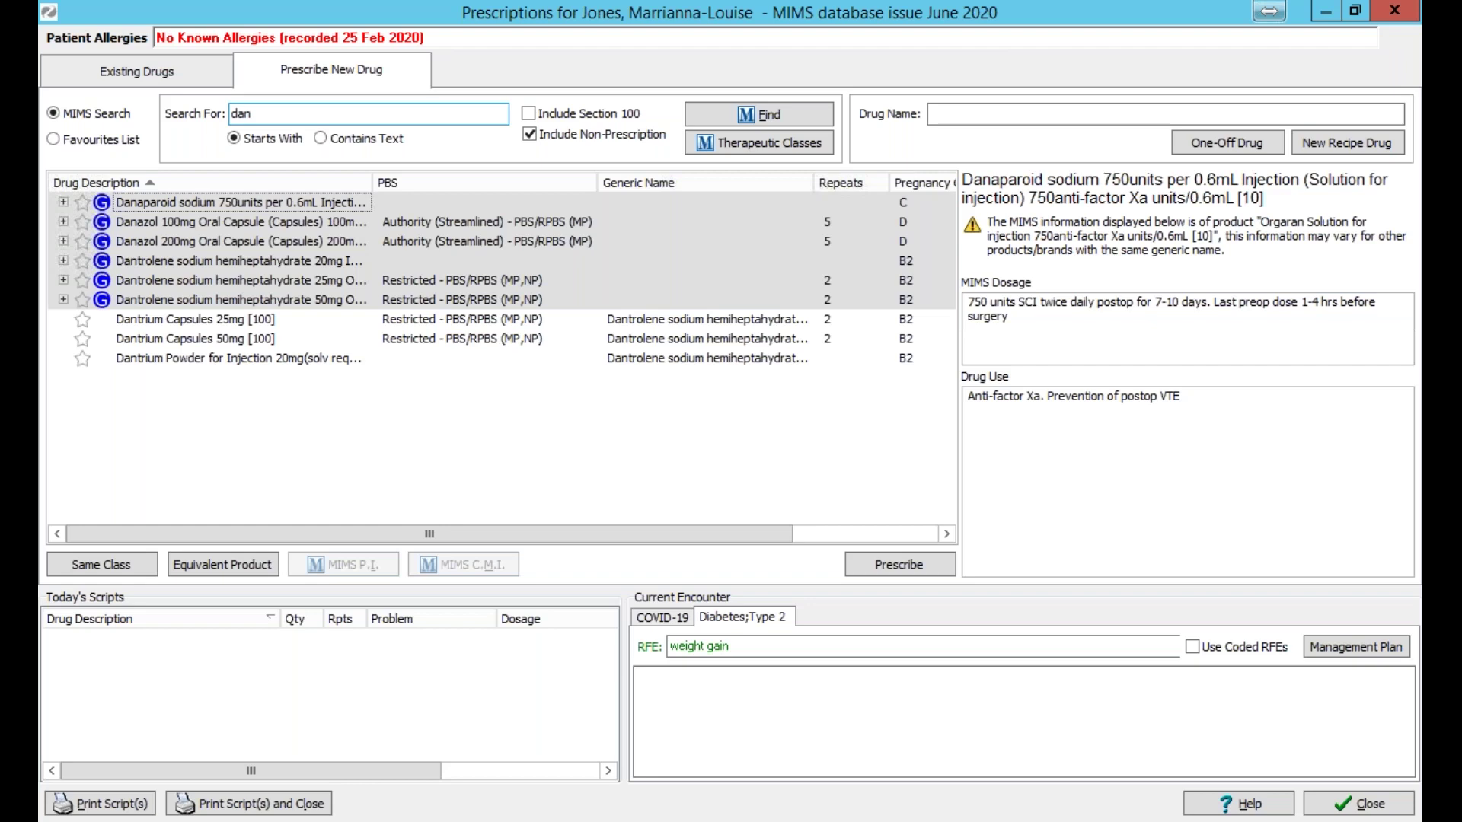
left_click(225, 261)
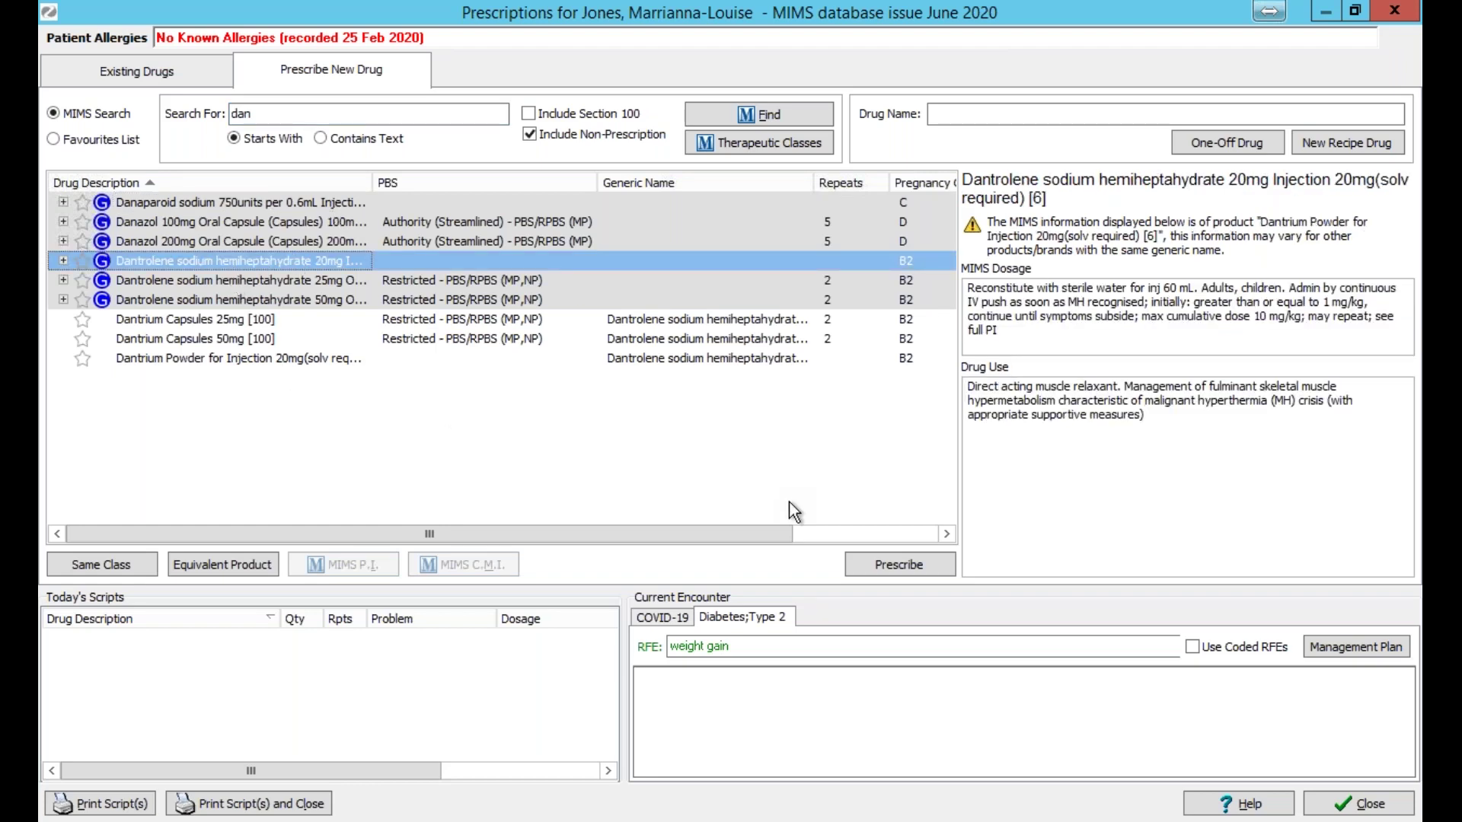
left_click(897, 565)
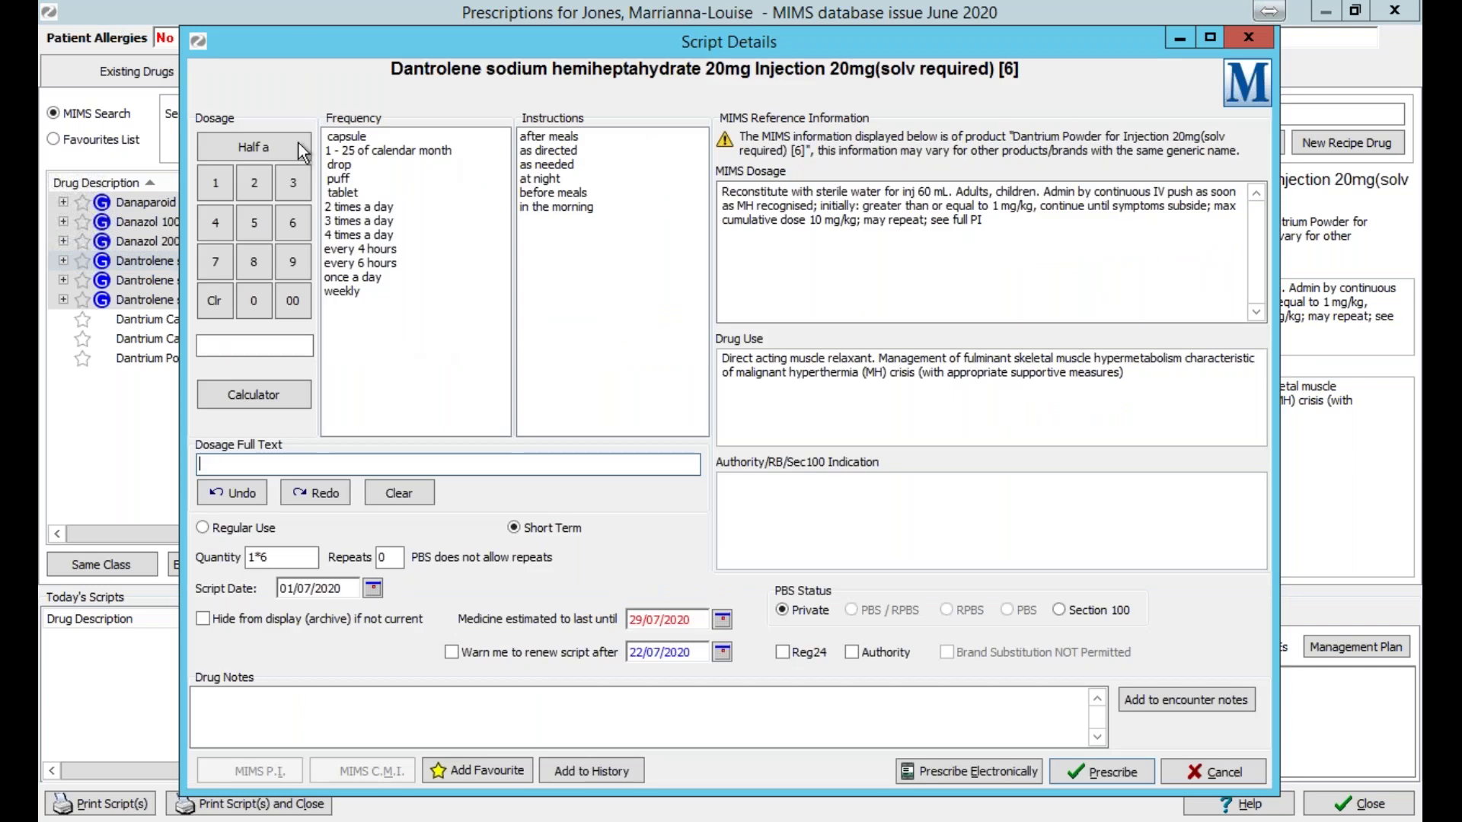
left_click(217, 183)
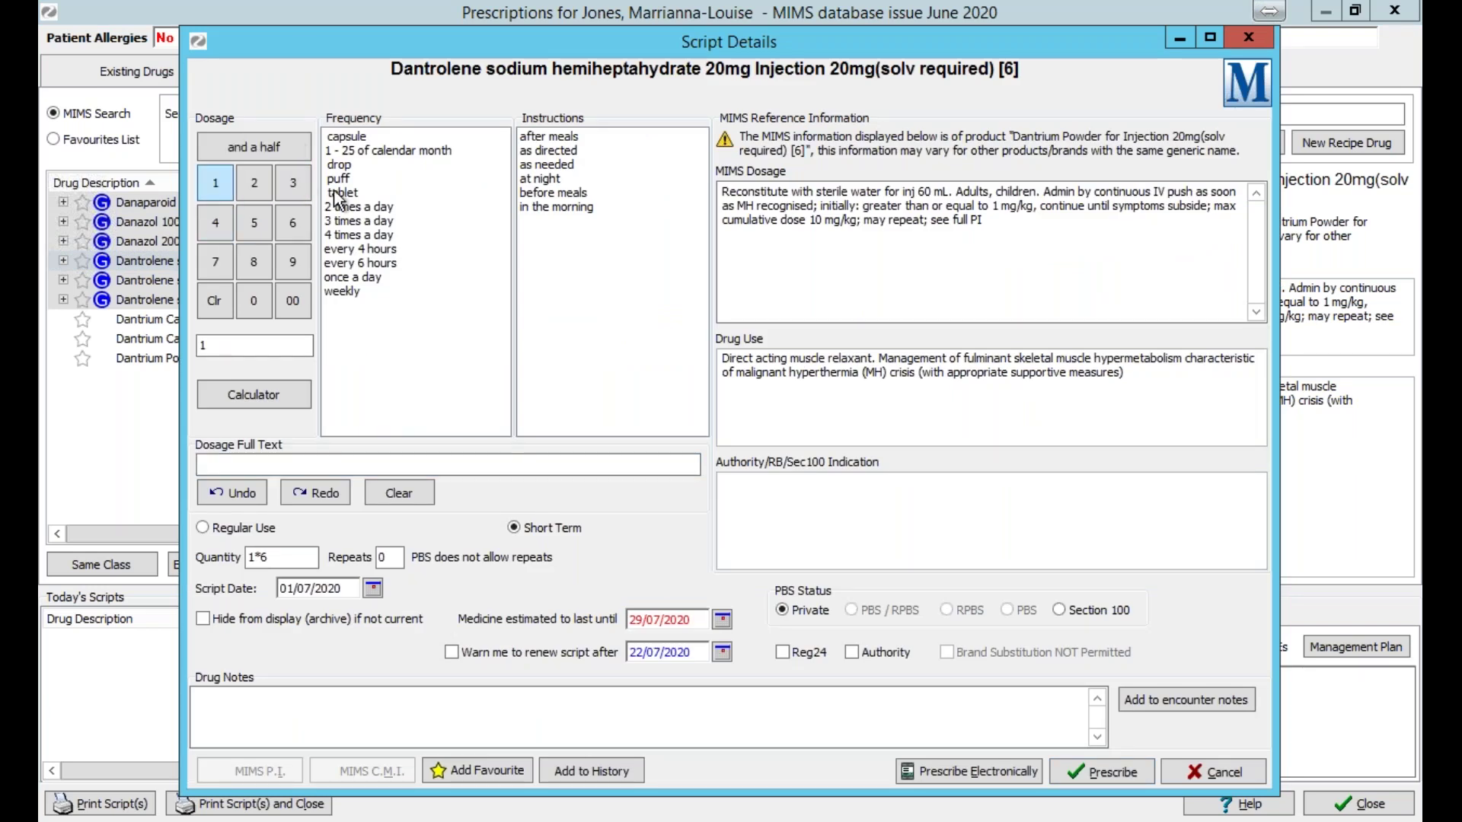
left_click(342, 192)
left_click(556, 164)
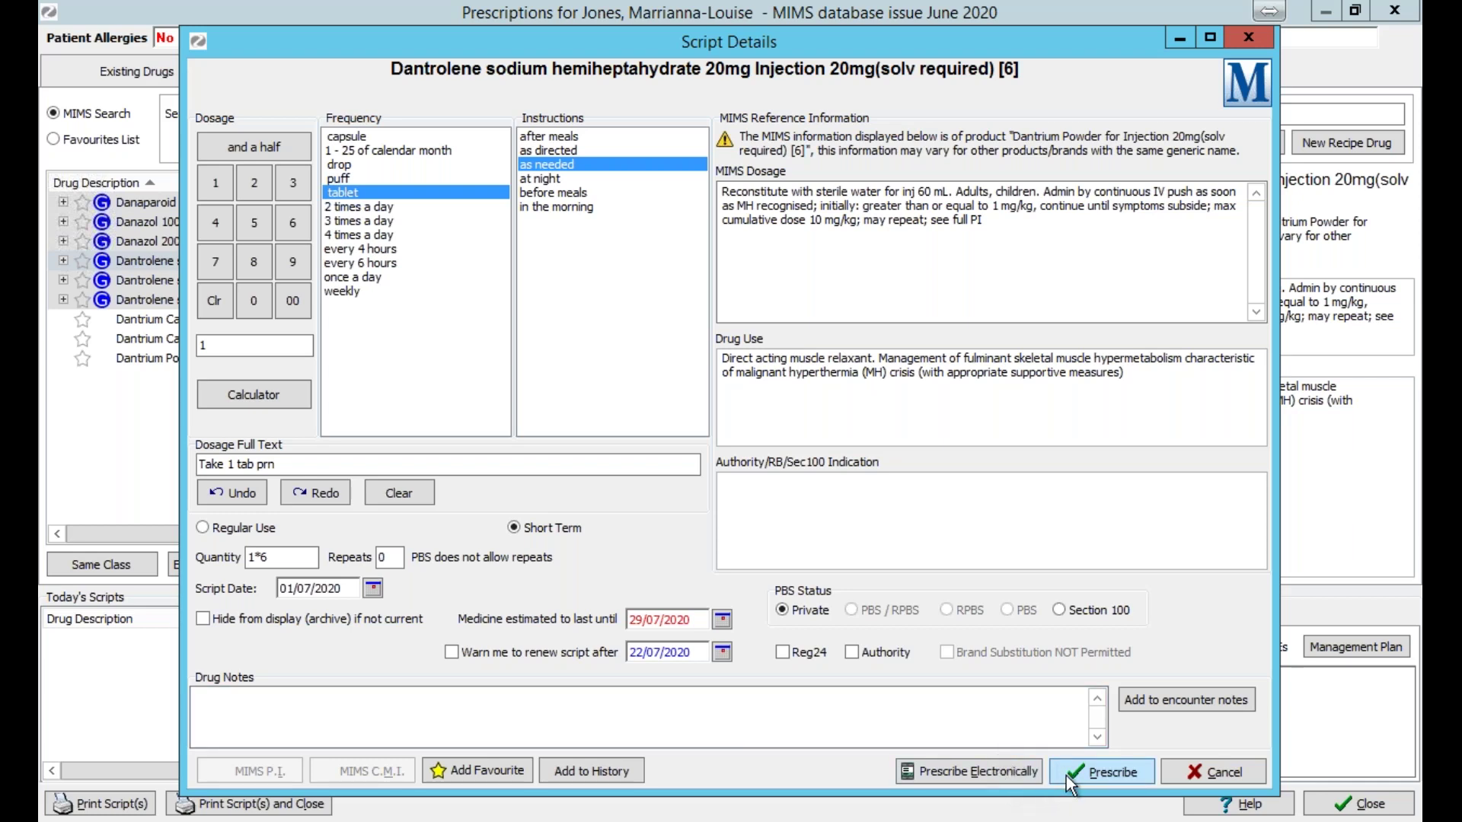
left_click(1014, 776)
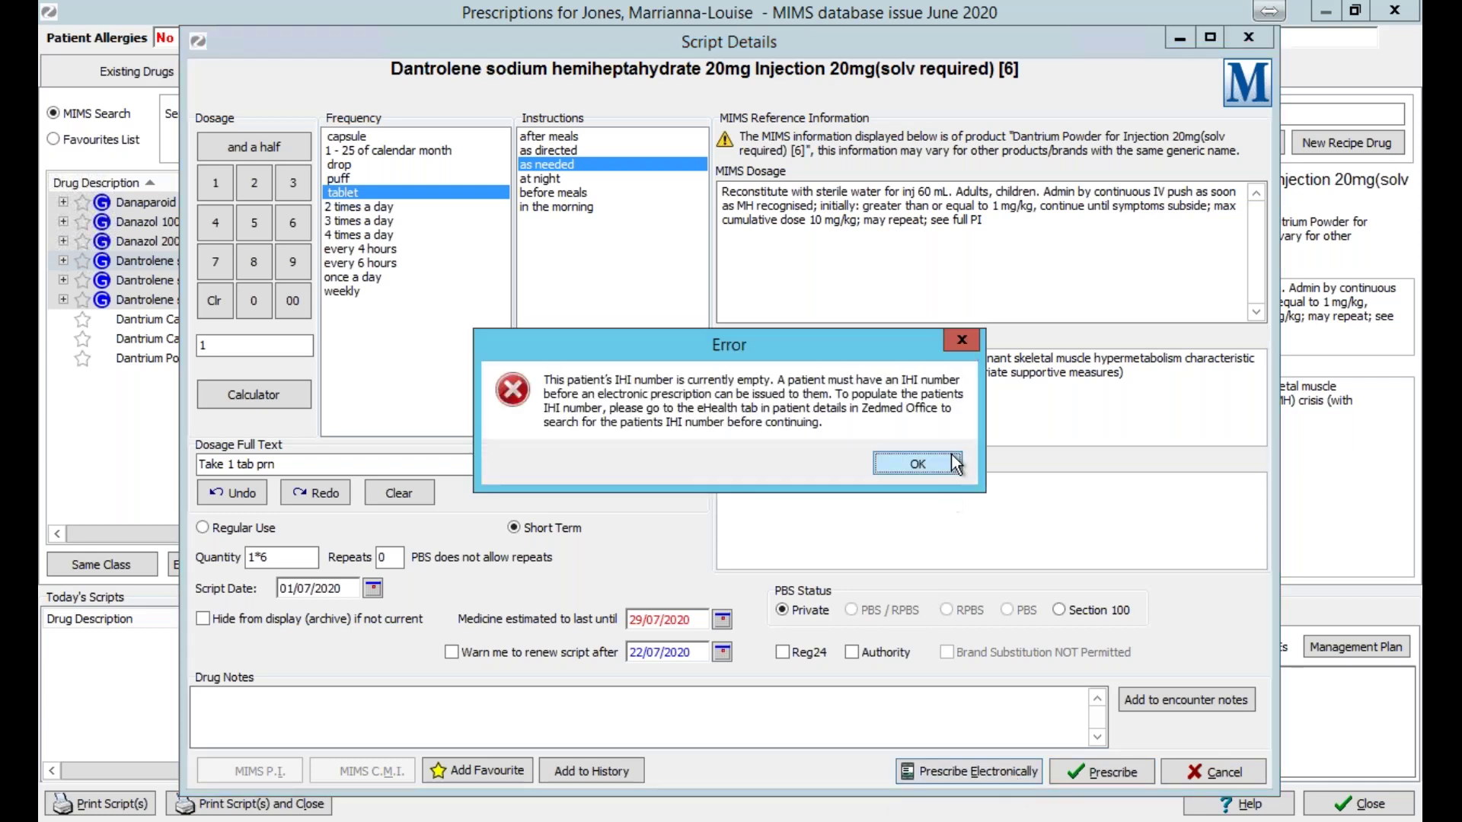
left_click(944, 463)
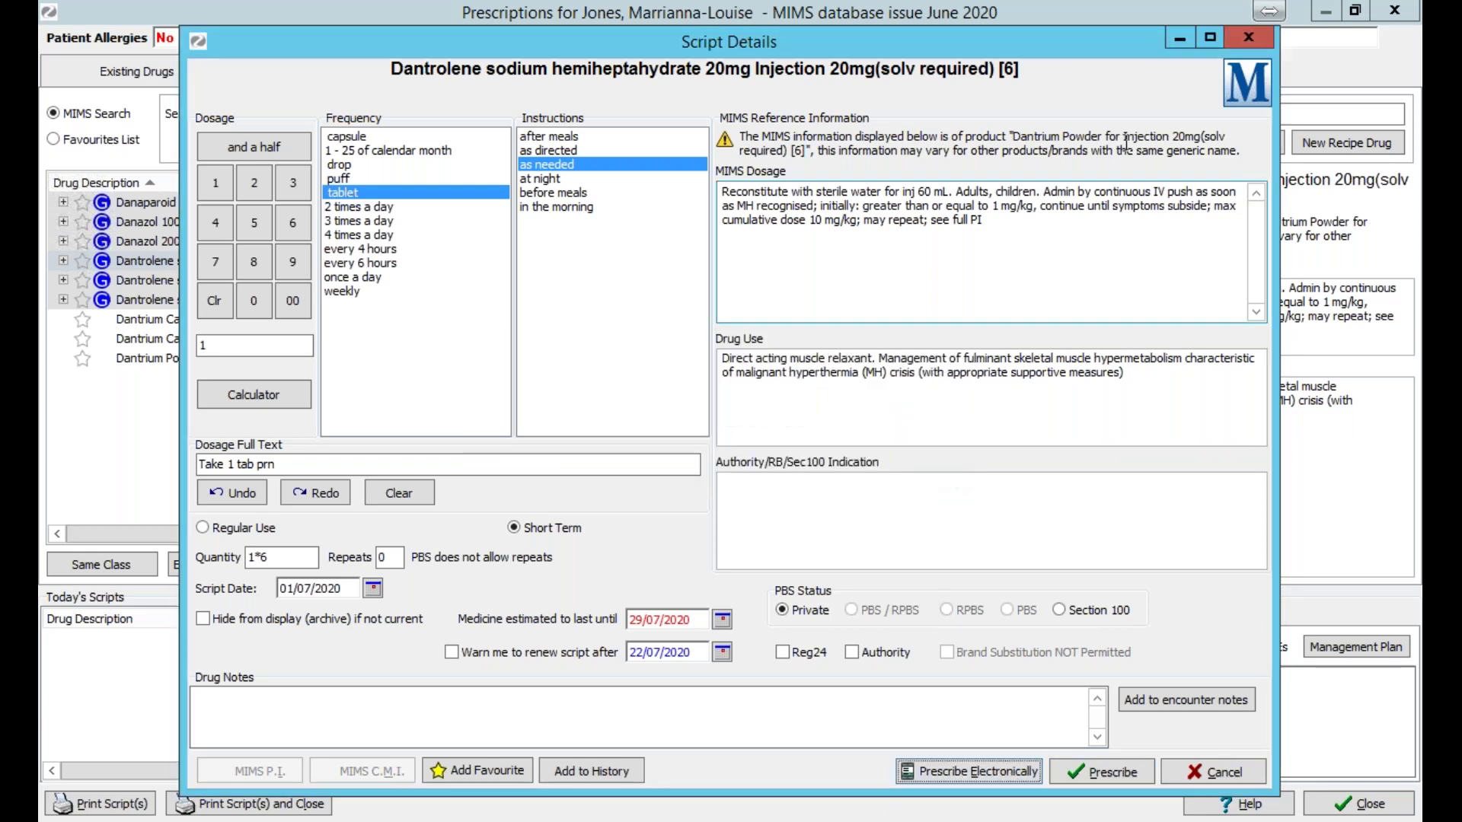
left_click(1247, 38)
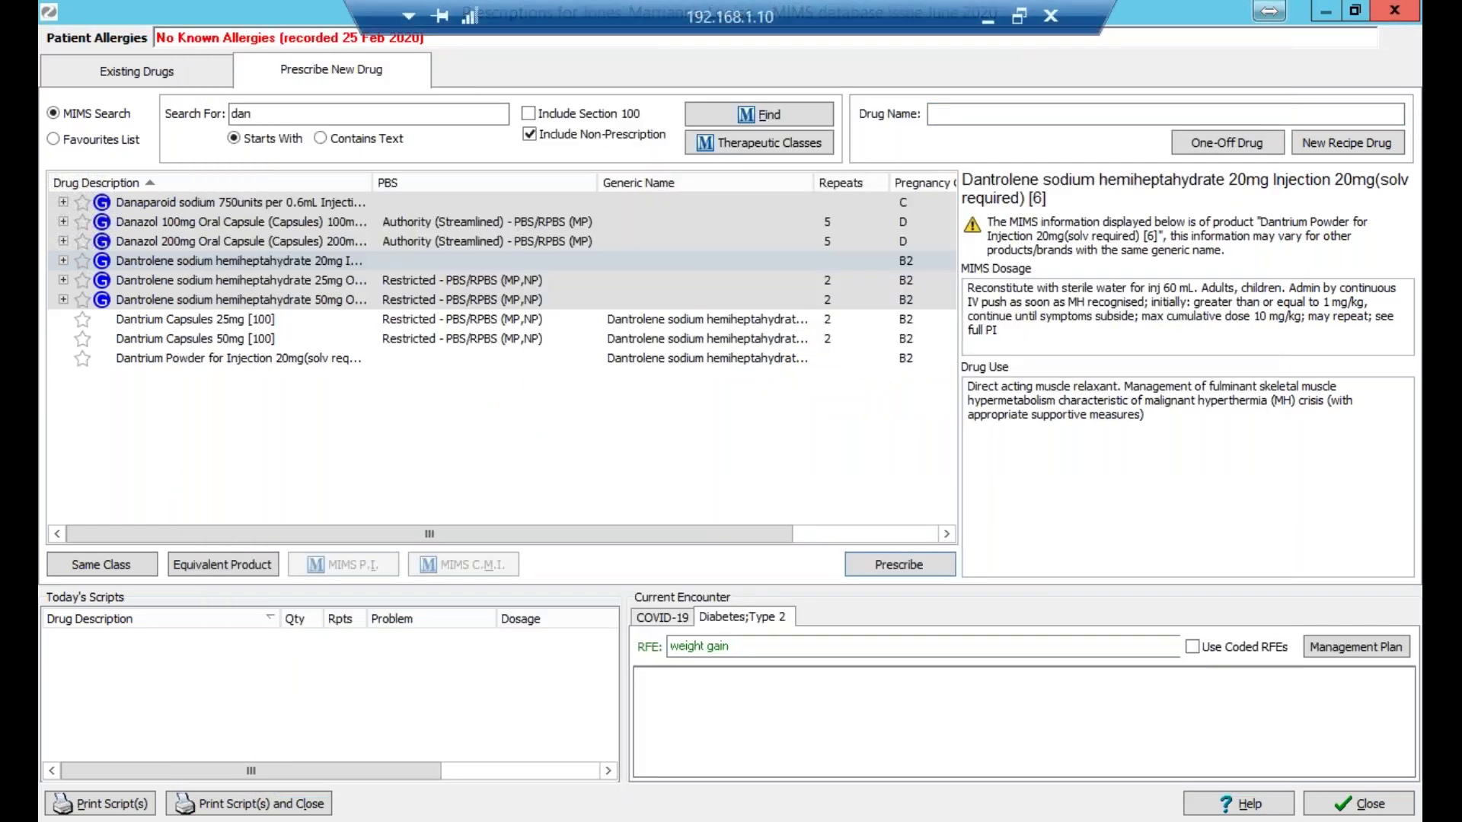
Close the Prescriptions window and open another patient's record found by family name.
left_click(1382, 22)
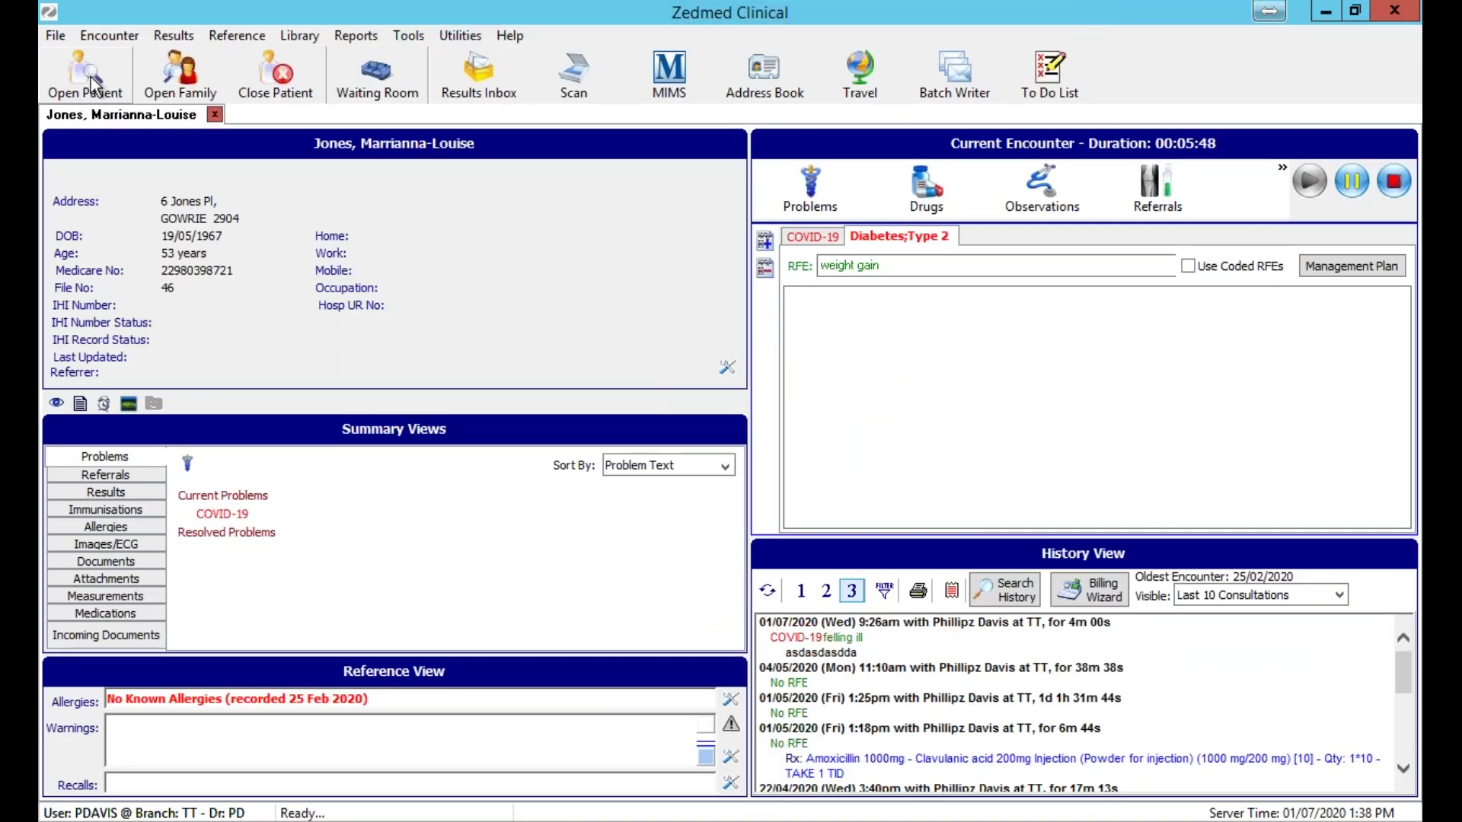
left_click(93, 81)
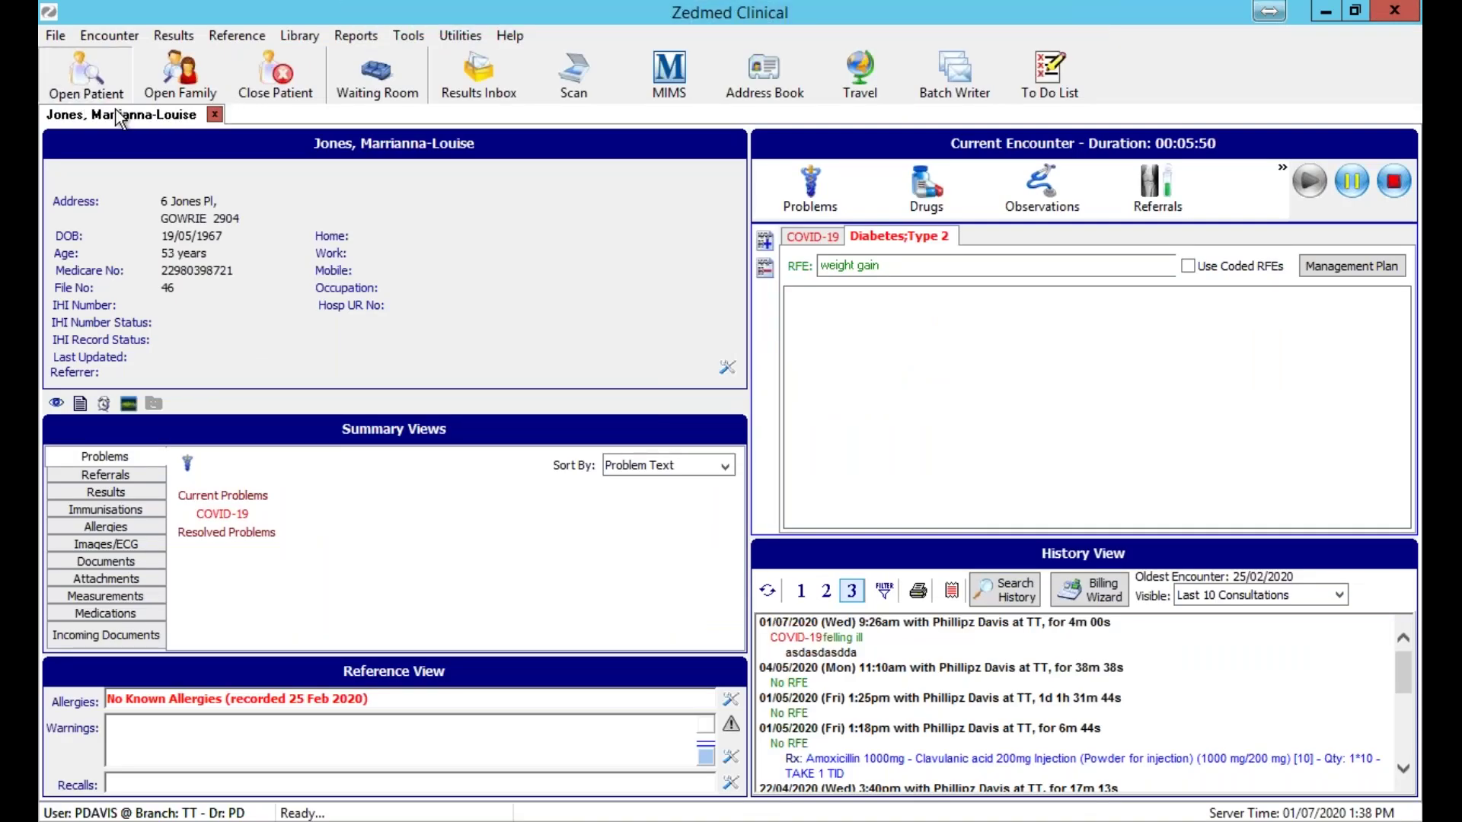
type("Blair")
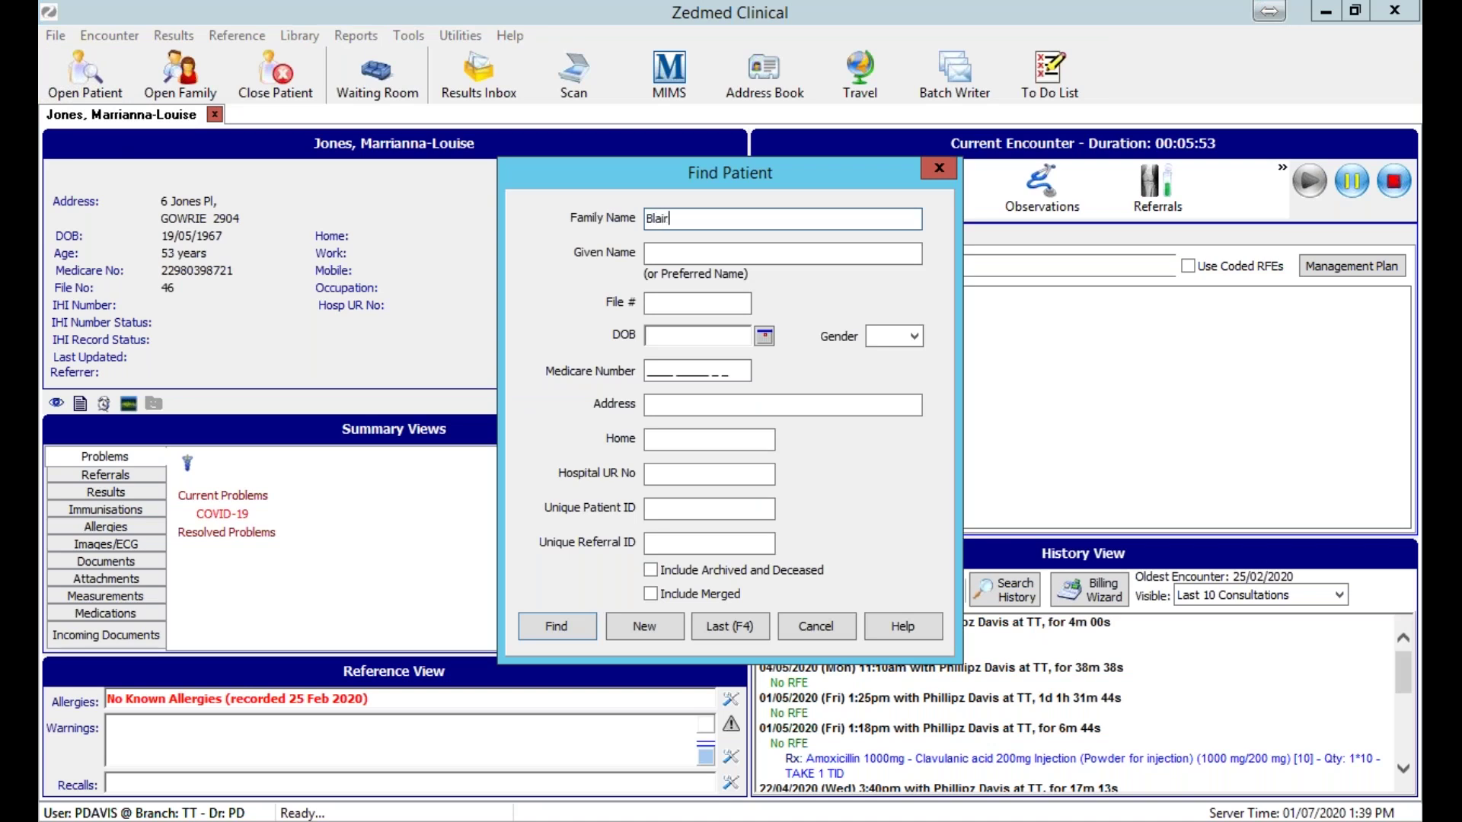
key("Return")
key("Escape")
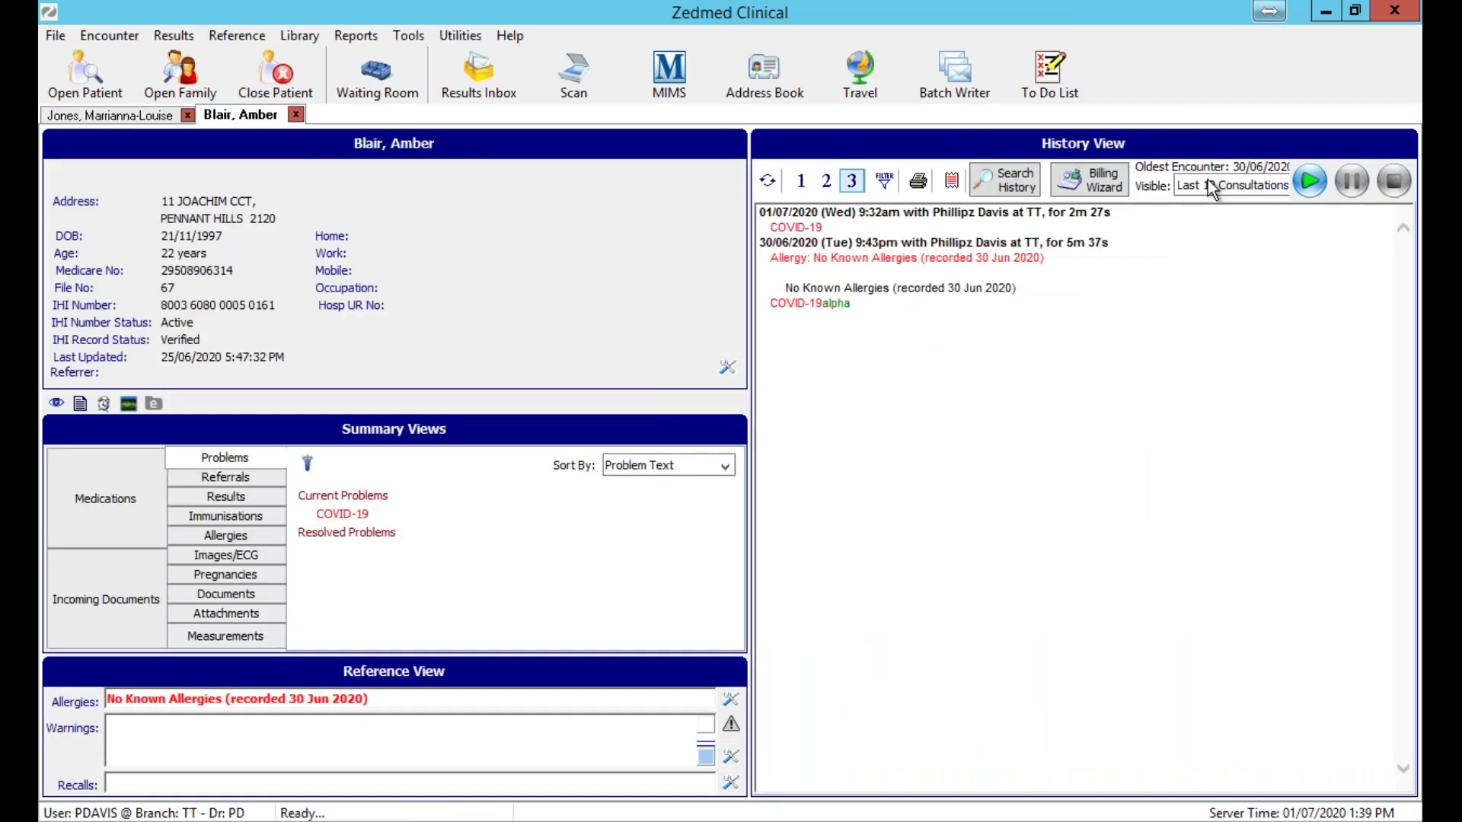
Decline the confirm prompt, search drugs for 'dan', and start a Dantrolene 50mg oral capsule script.
left_click(796, 464)
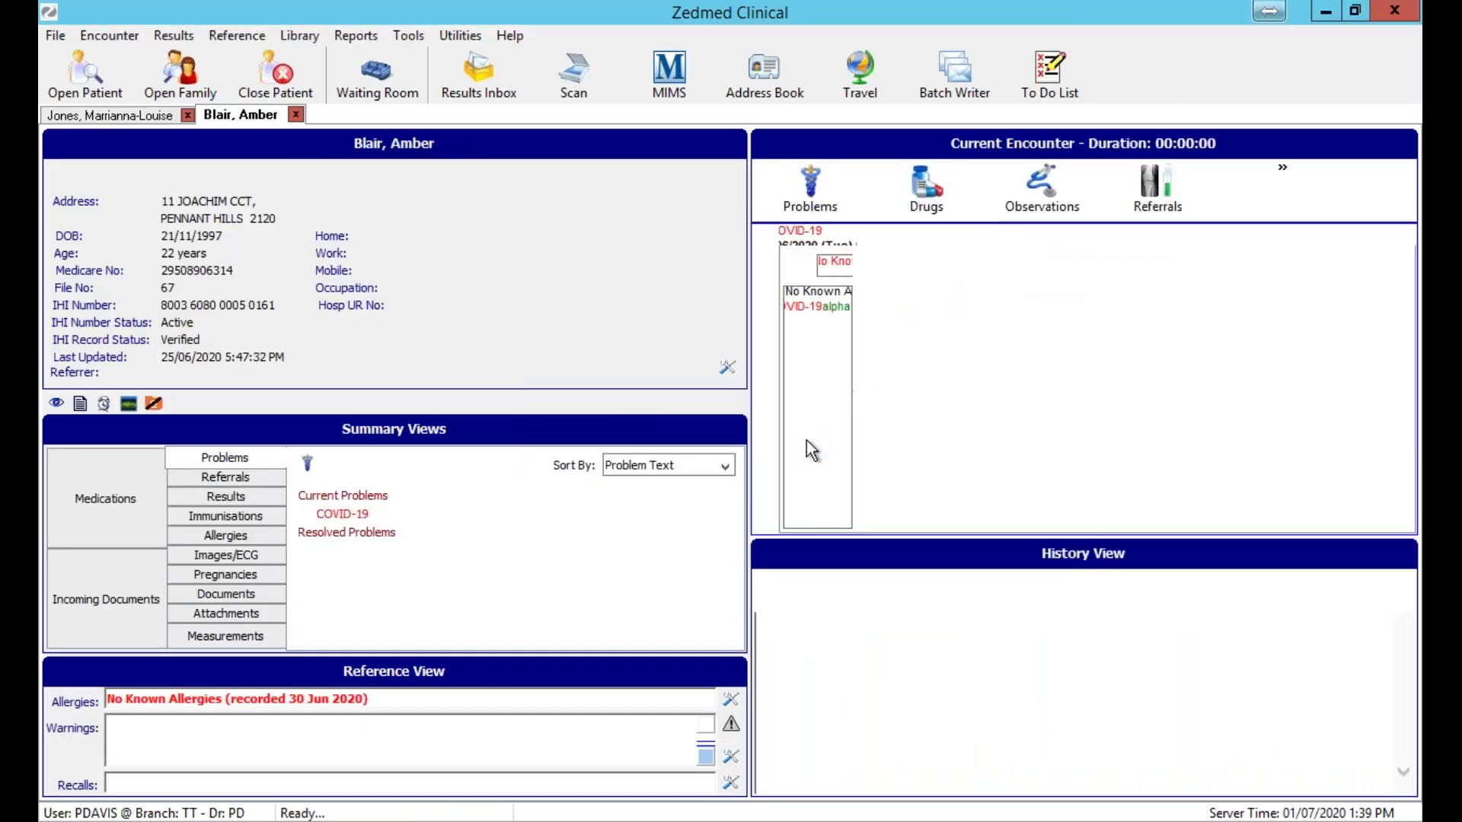
key("ctrl+p")
type("dan")
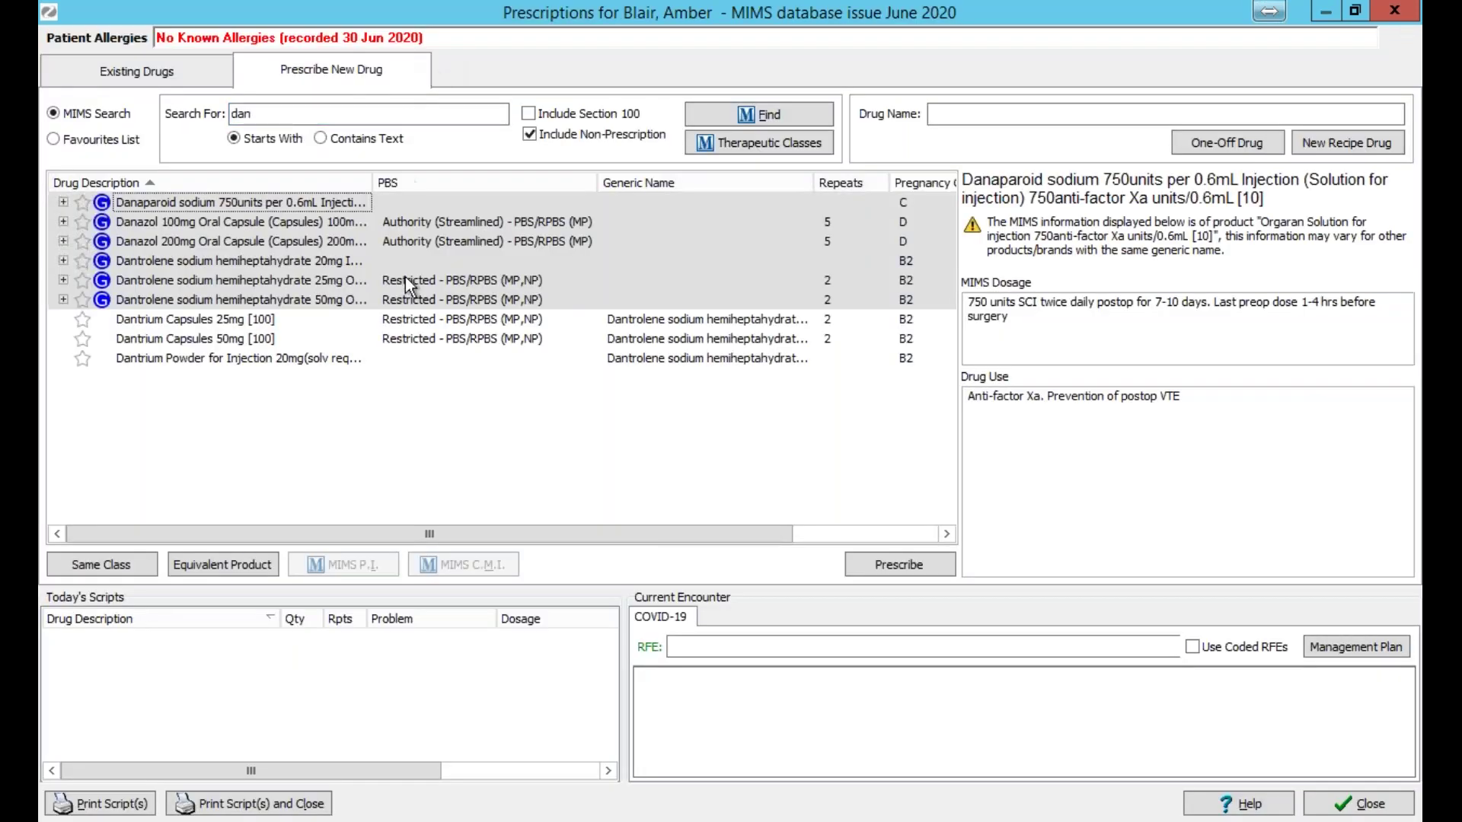
left_click(281, 304)
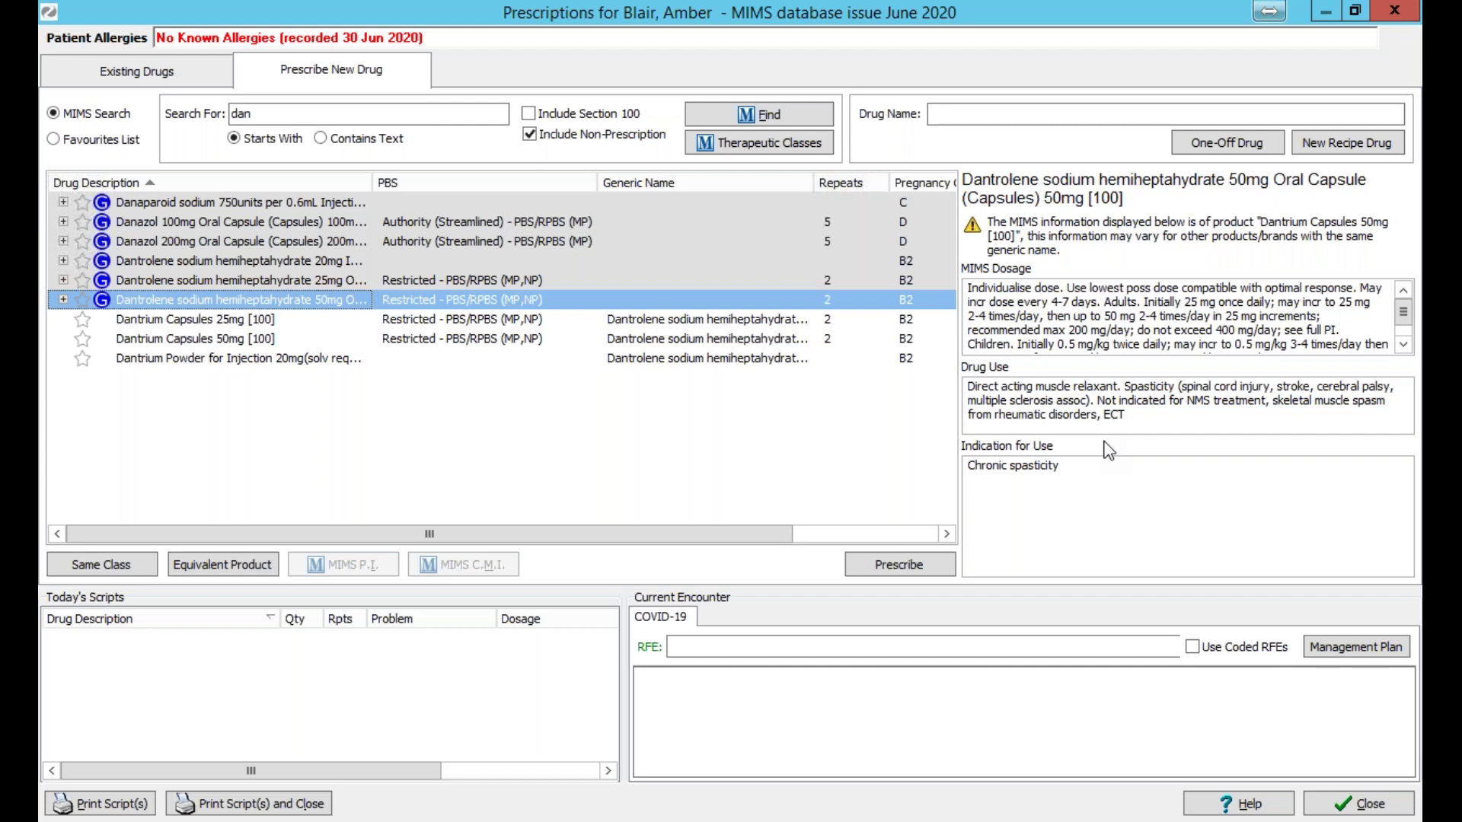
left_click(952, 564)
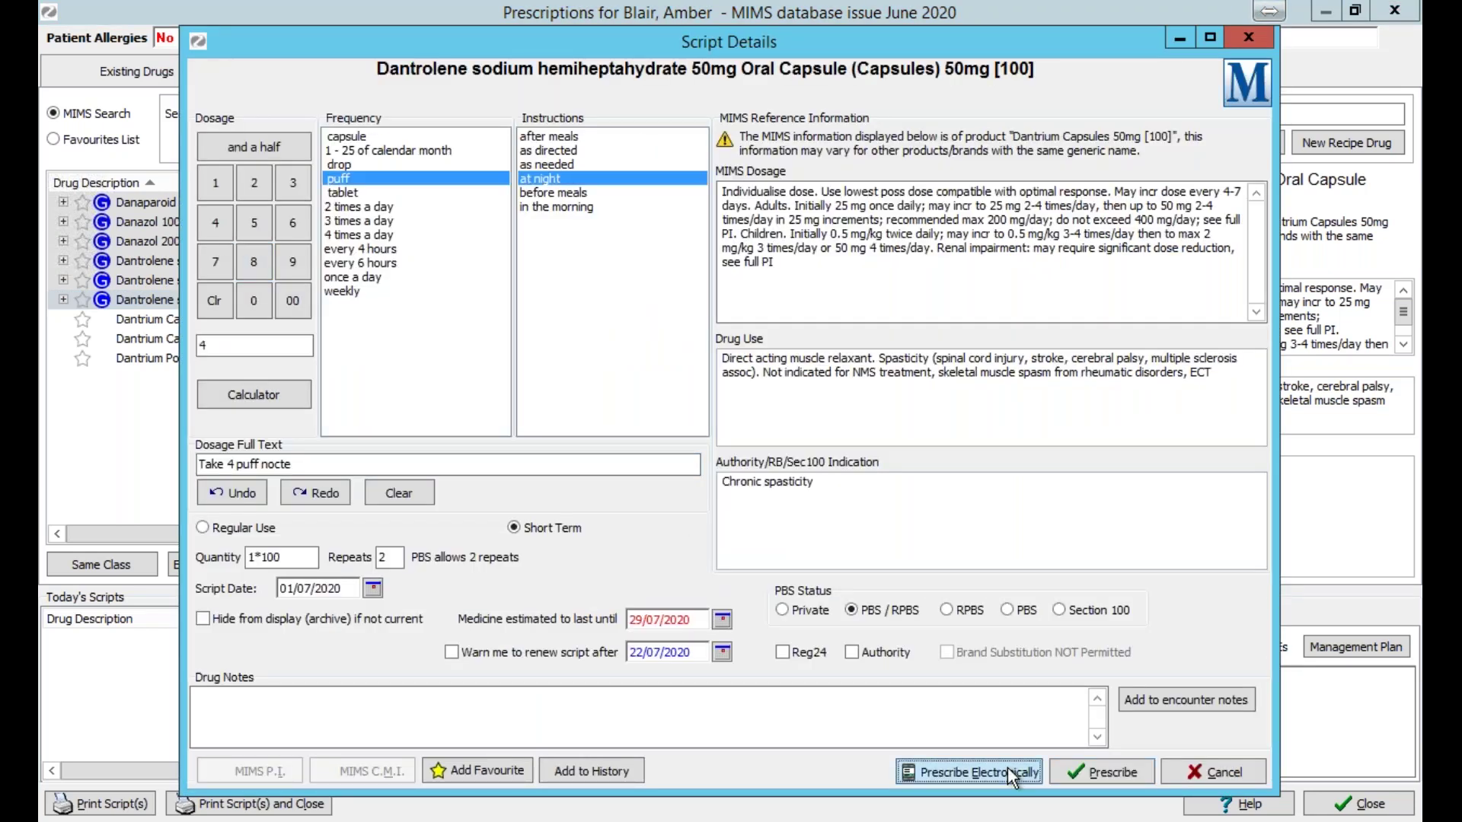
Prescribe the Dantrolene script electronically as a Restricted benefit, reaching the Electronic Prescription form.
left_click(1007, 771)
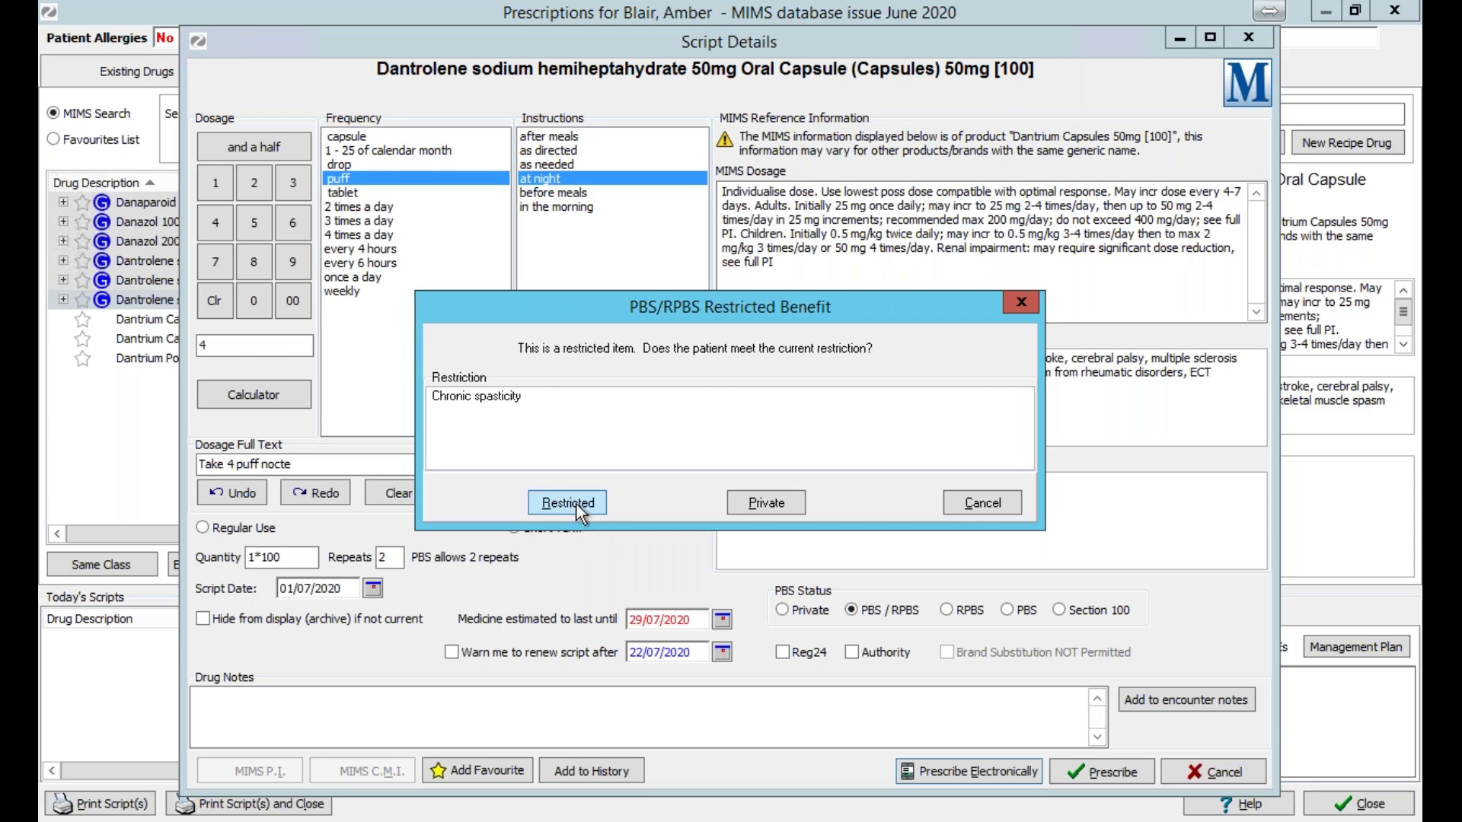
key("Return")
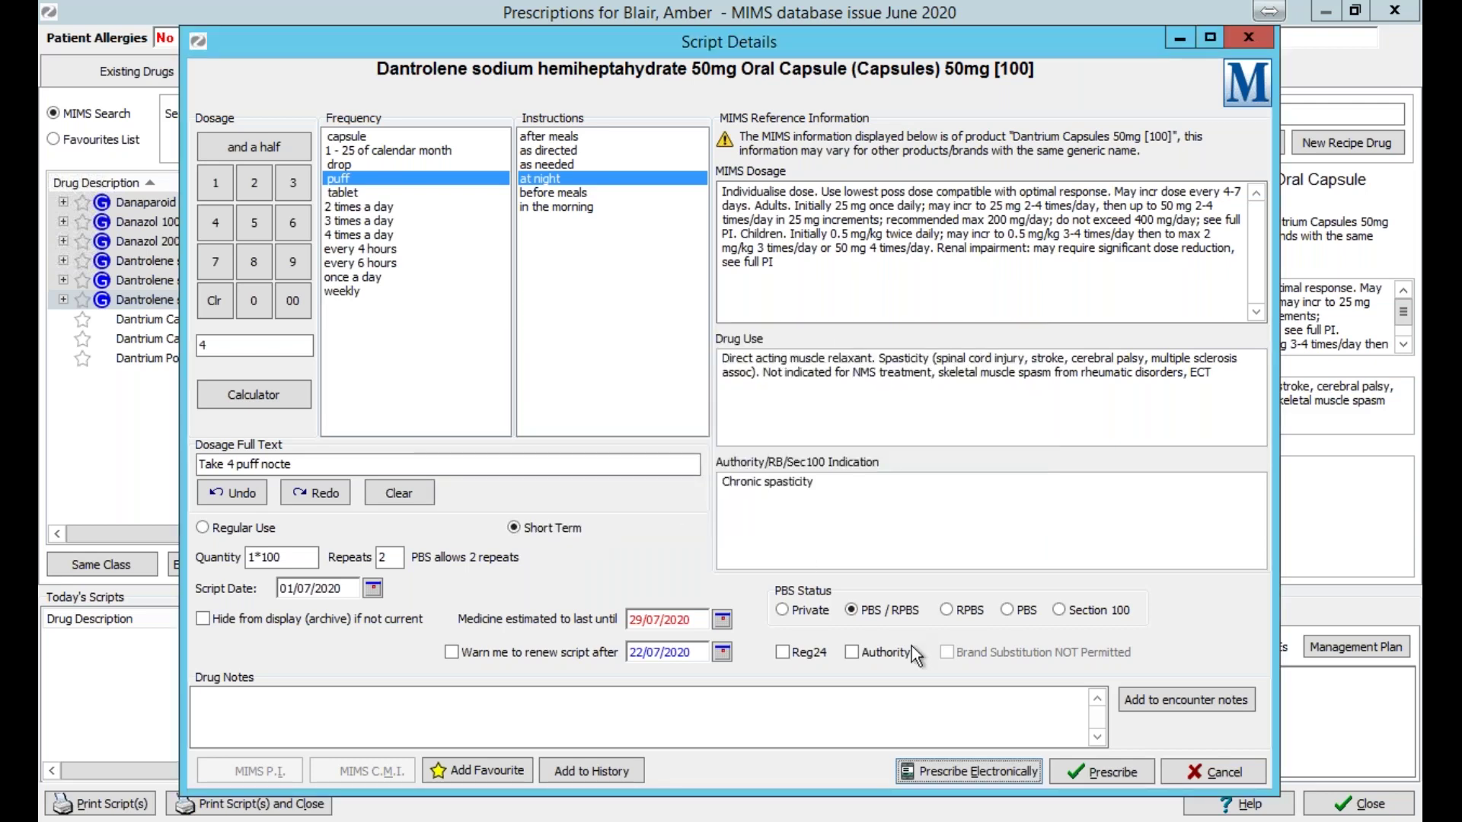
left_click(964, 757)
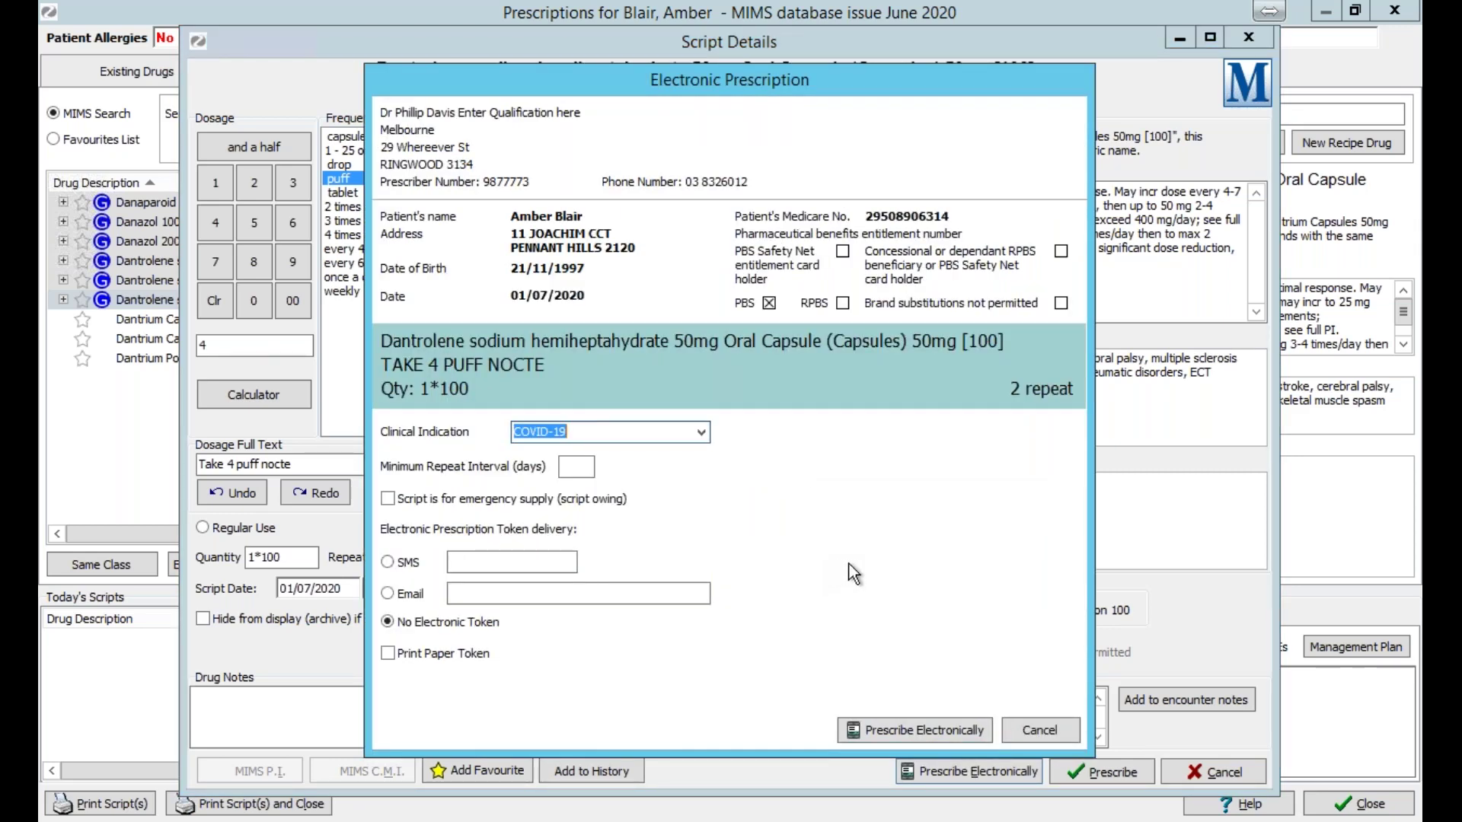
left_click_drag(907, 87, 939, 92)
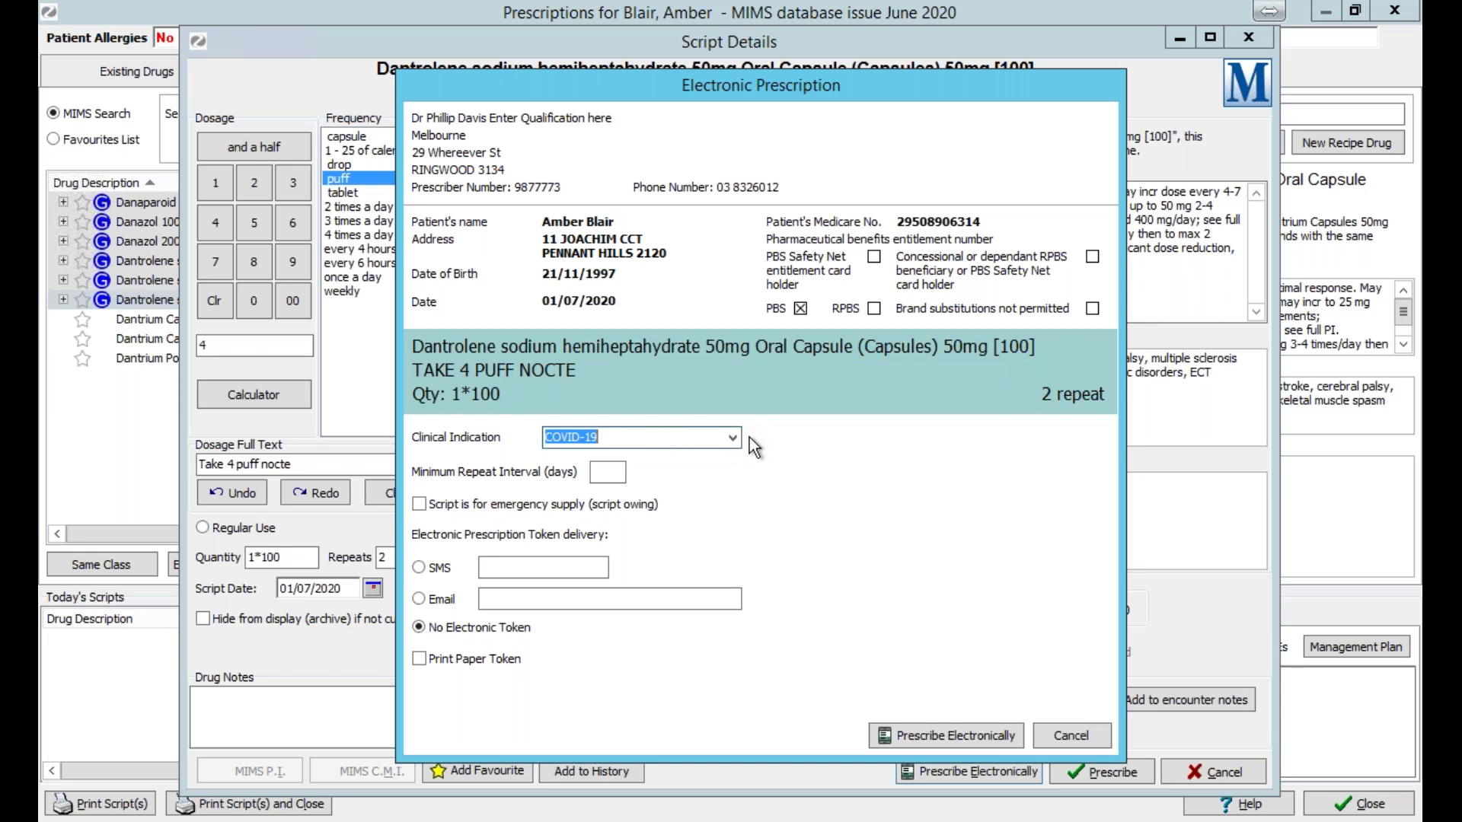
left_click(643, 440)
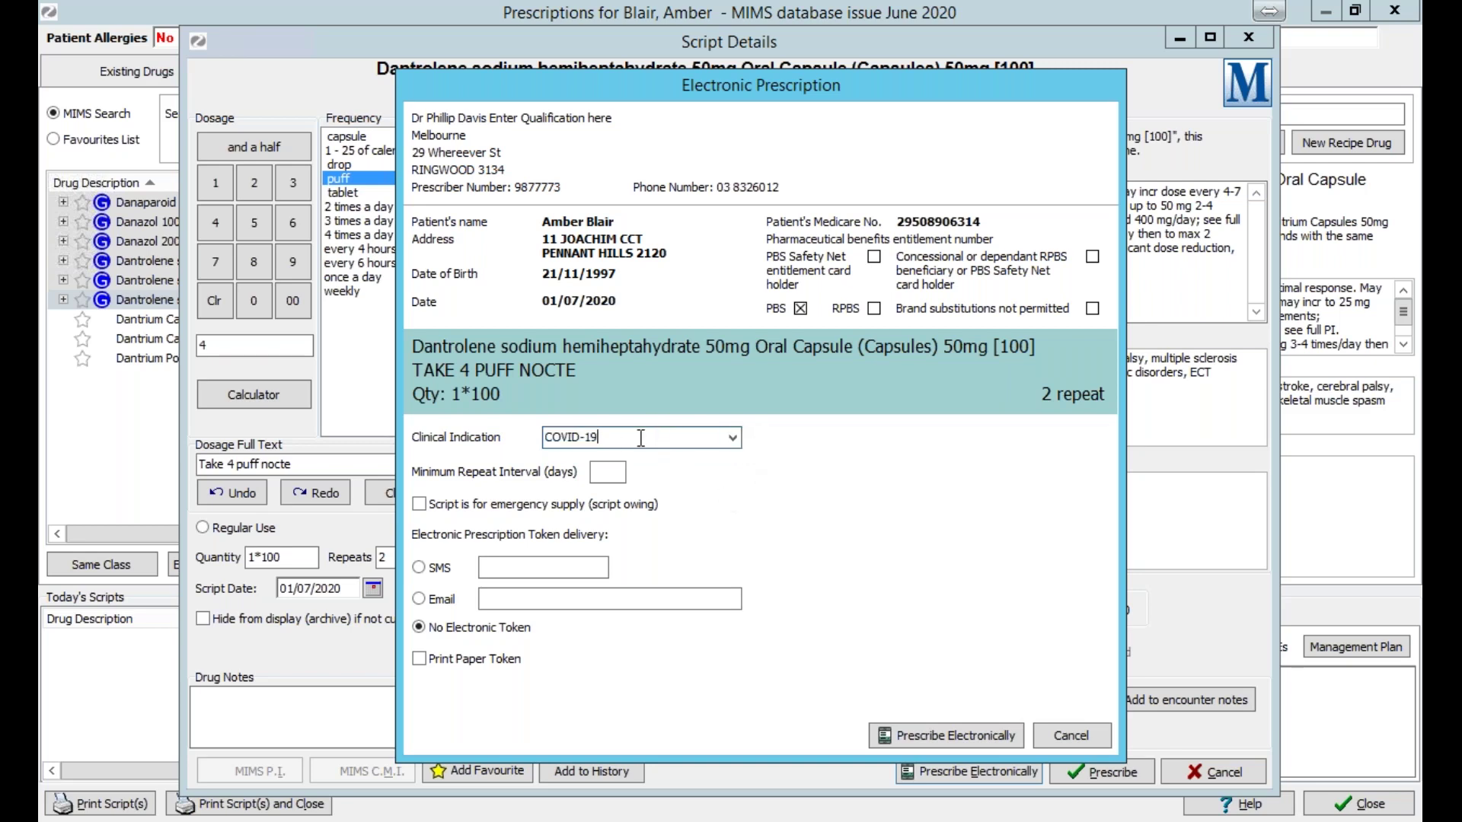
type("ddd")
key("BackSpace")
key("BackSpace")
key("BackSpace")
left_click(612, 472)
type("15")
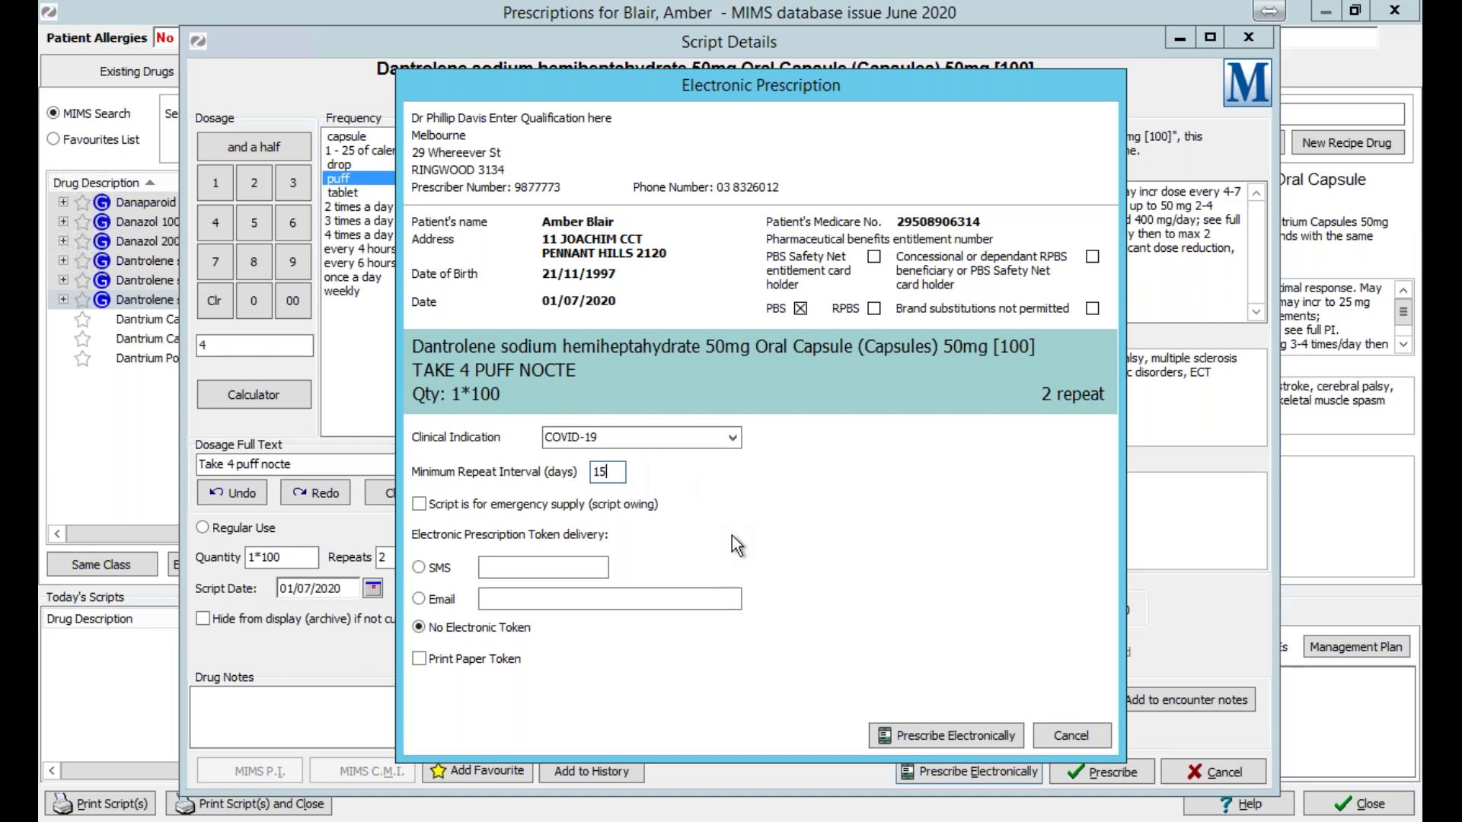
key("shift+Home")
key("BackSpace")
Tick 'Script is for emergency supply (script owing)', then type and clear text in the email token field.
left_click(448, 505)
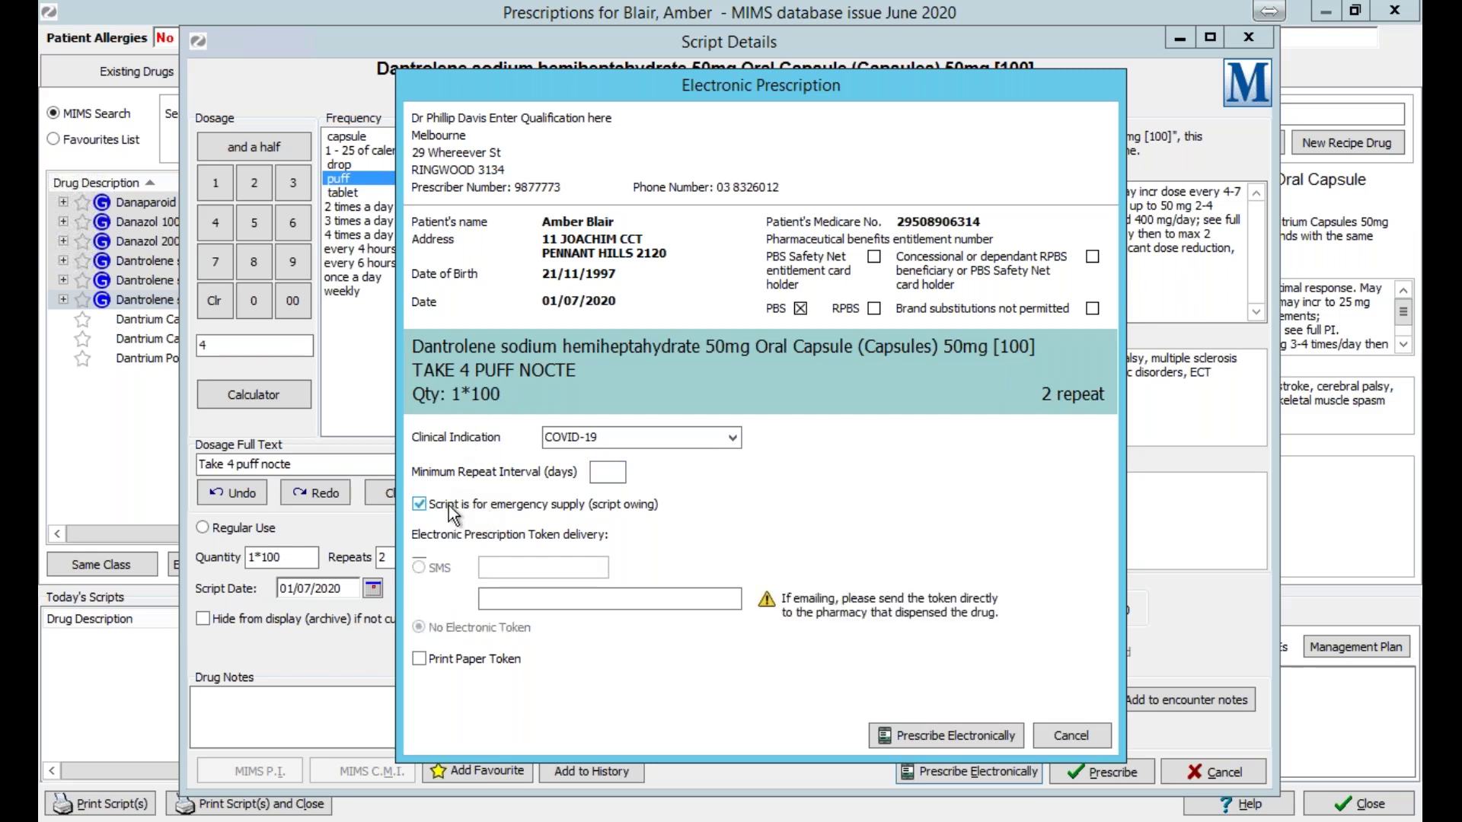
left_click(531, 597)
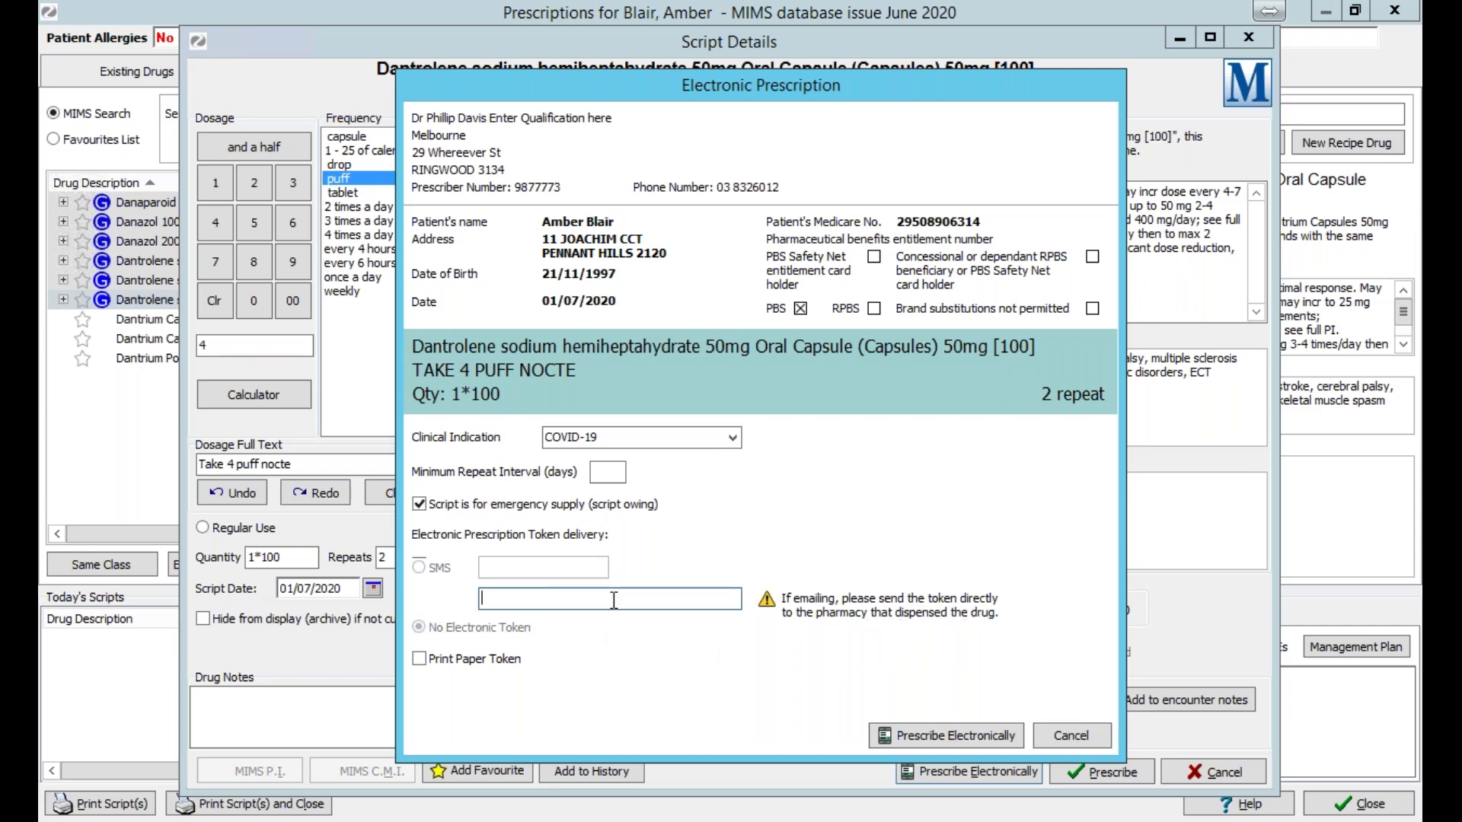
type("sdsadsadsa")
key("BackSpace")
key("BackSpace")
key("BackSpace")
key("BackSpace")
key("BackSpace")
key("BackSpace")
key("BackSpace")
key("BackSpace")
key("BackSpace")
key("BackSpace")
Clear the emergency supply flag, choose SMS token delivery and enter the patient's mobile number.
left_click(420, 504)
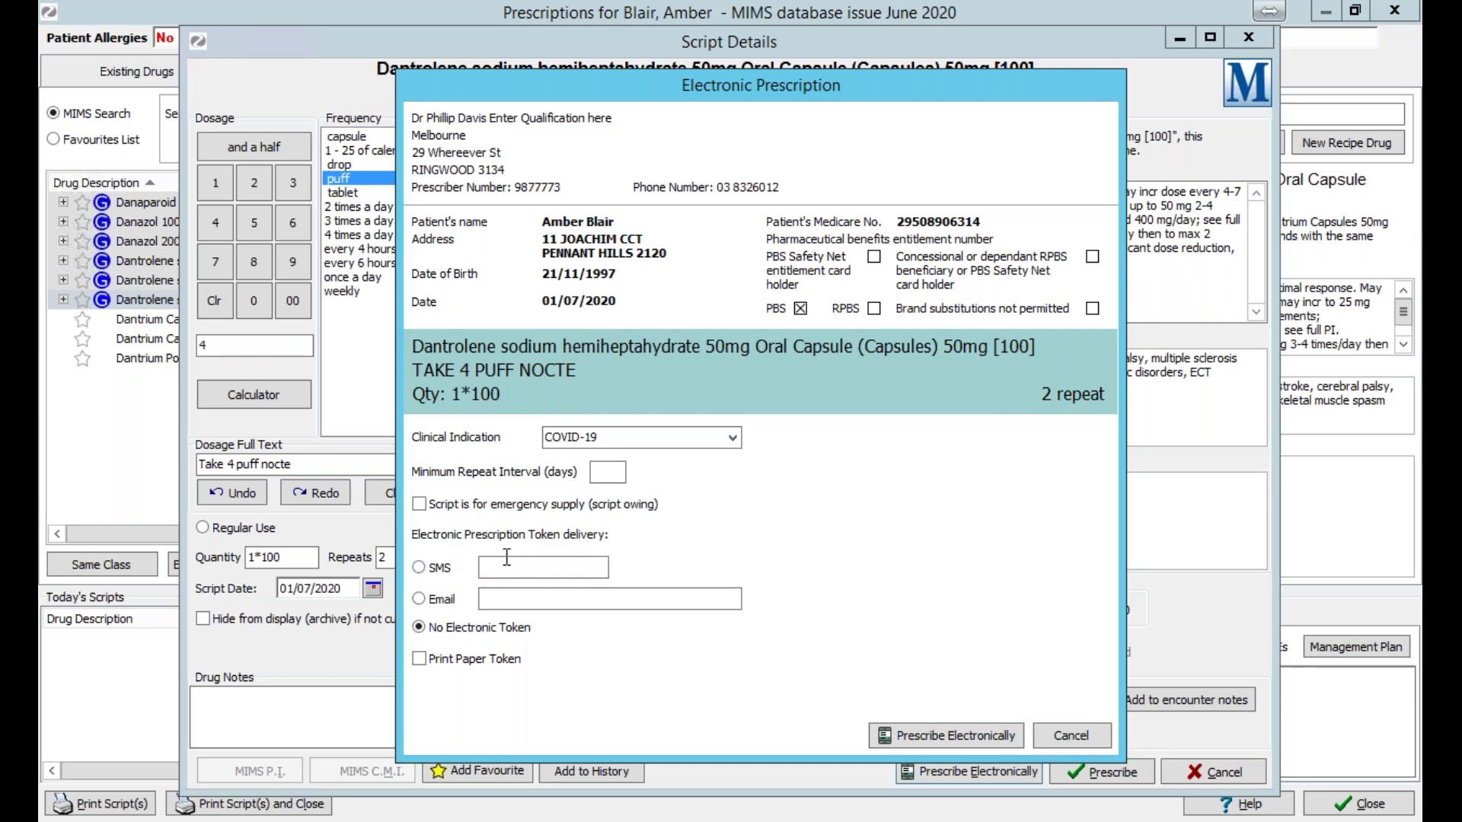
left_click(439, 570)
left_click(491, 565)
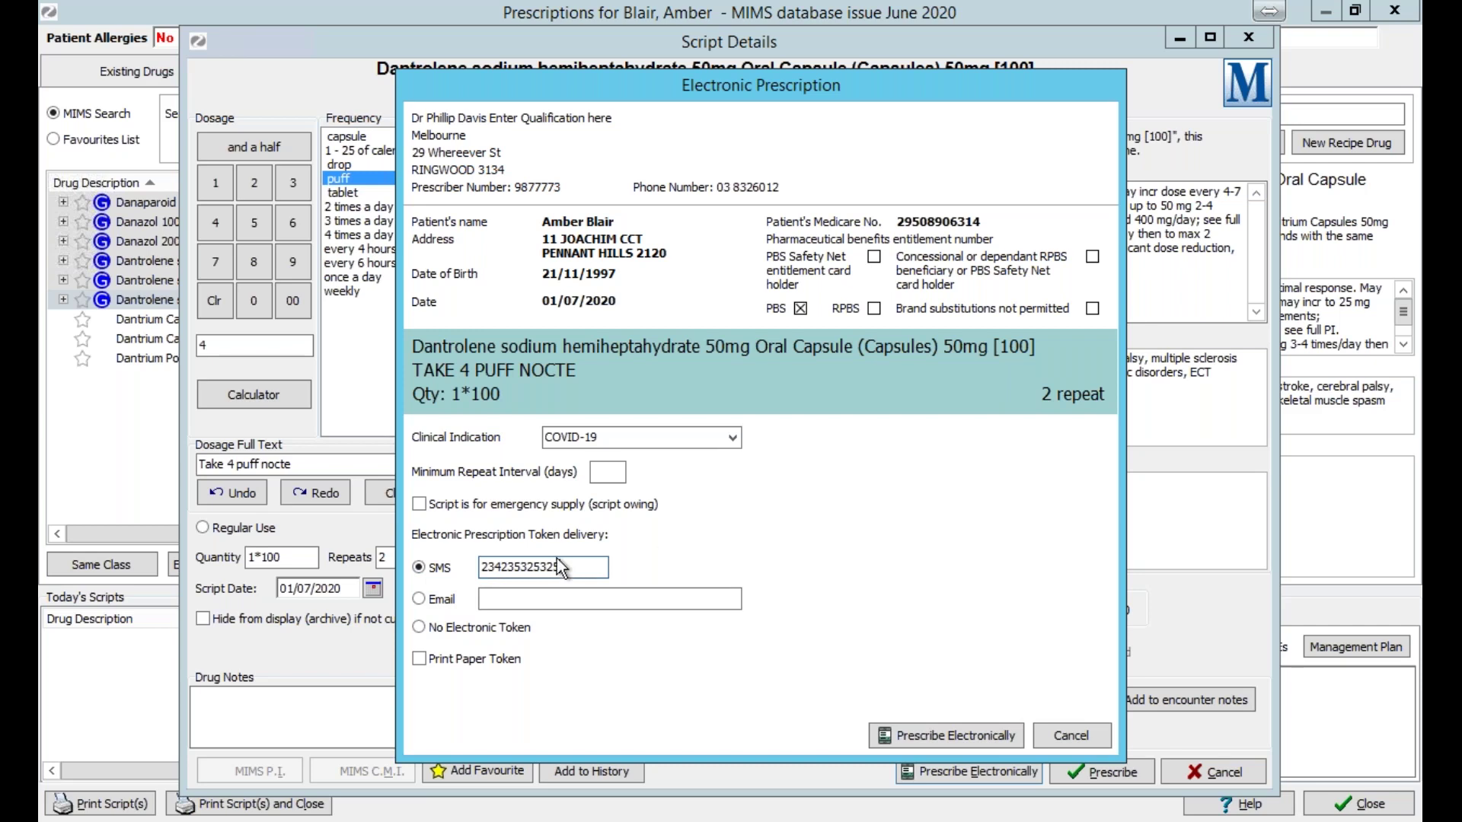
double_click(583, 571)
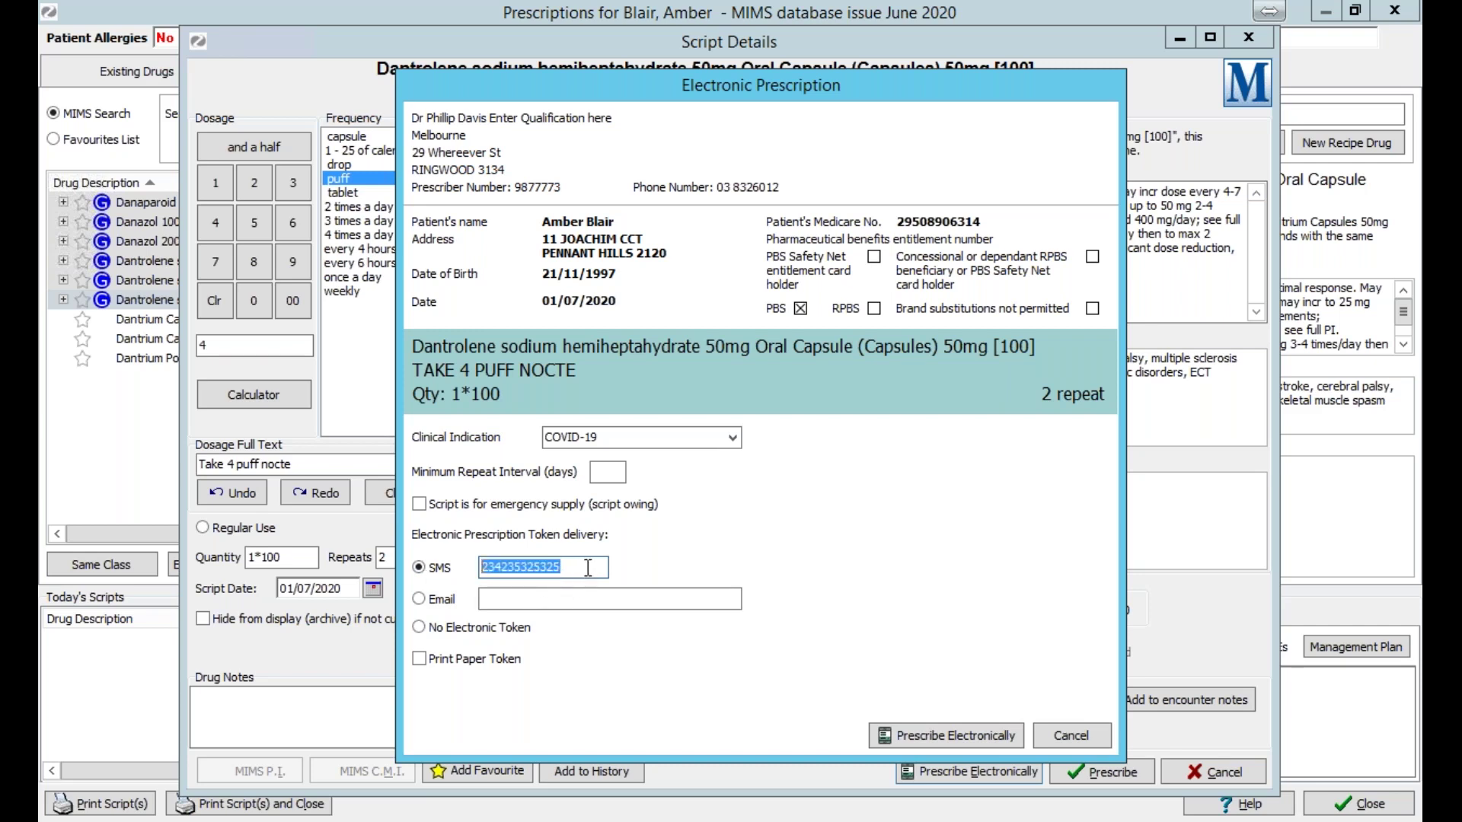
left_click(587, 571)
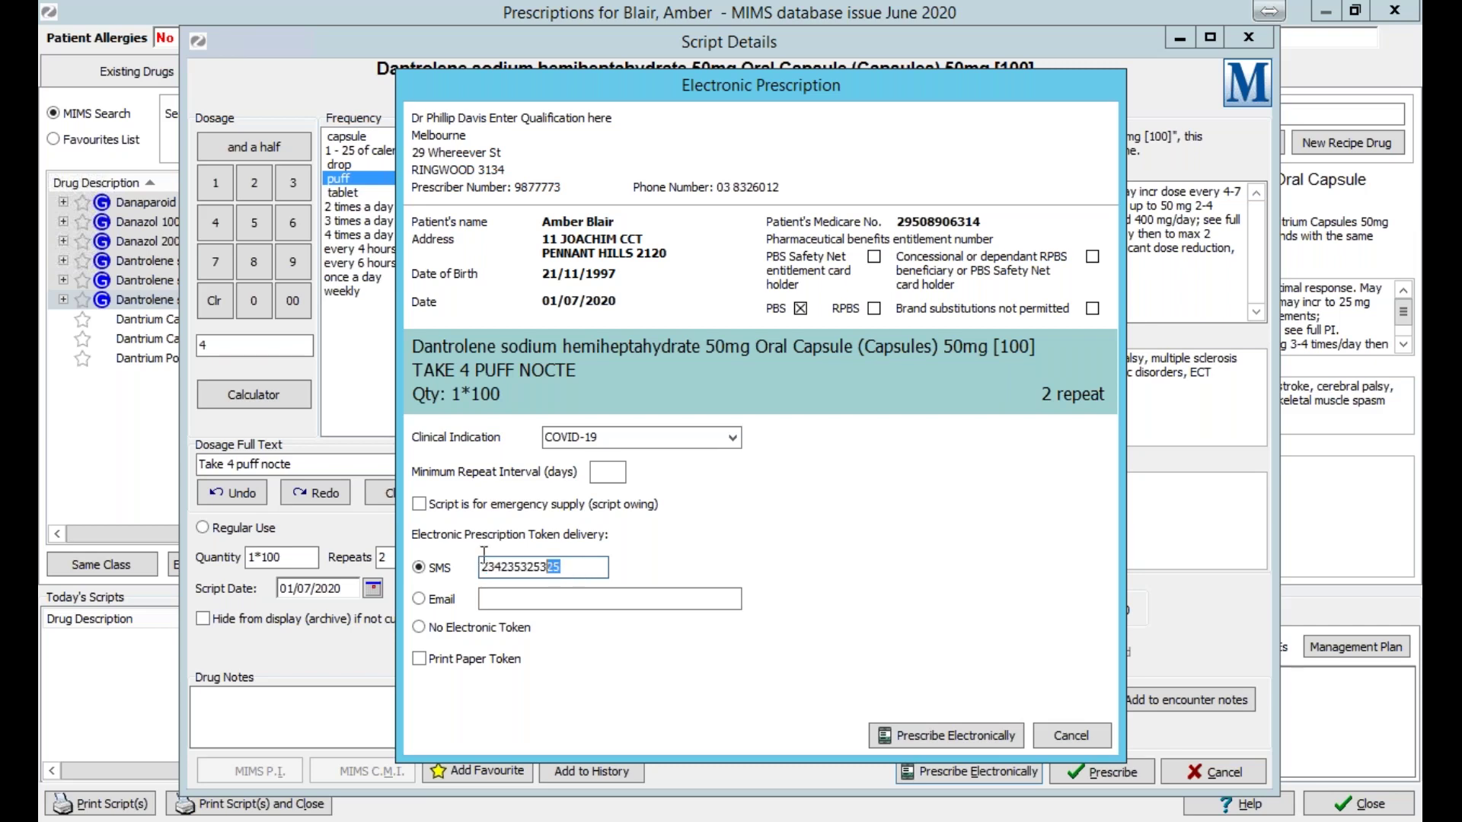
key("ctrl+a")
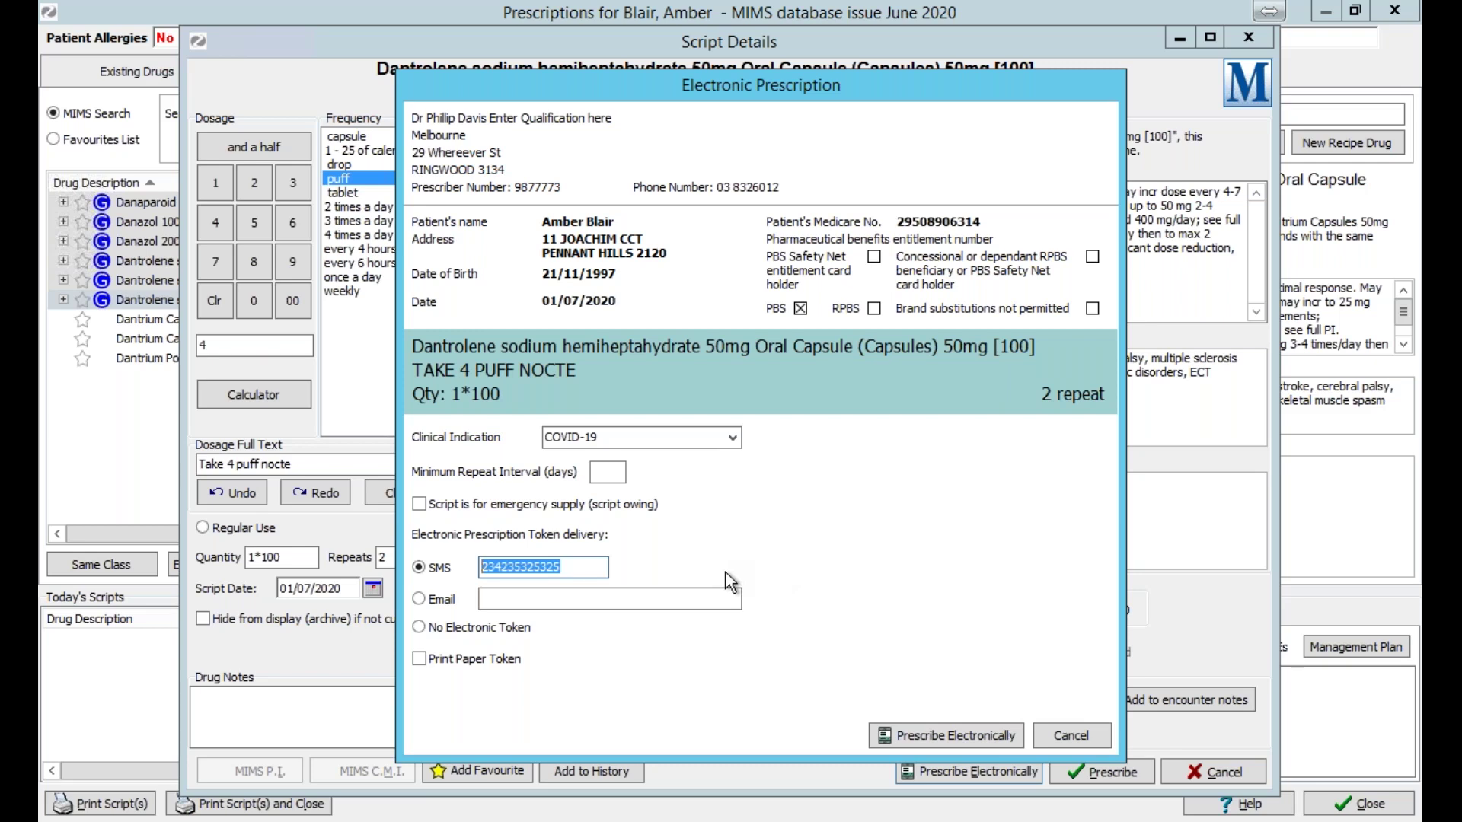
left_click(577, 567)
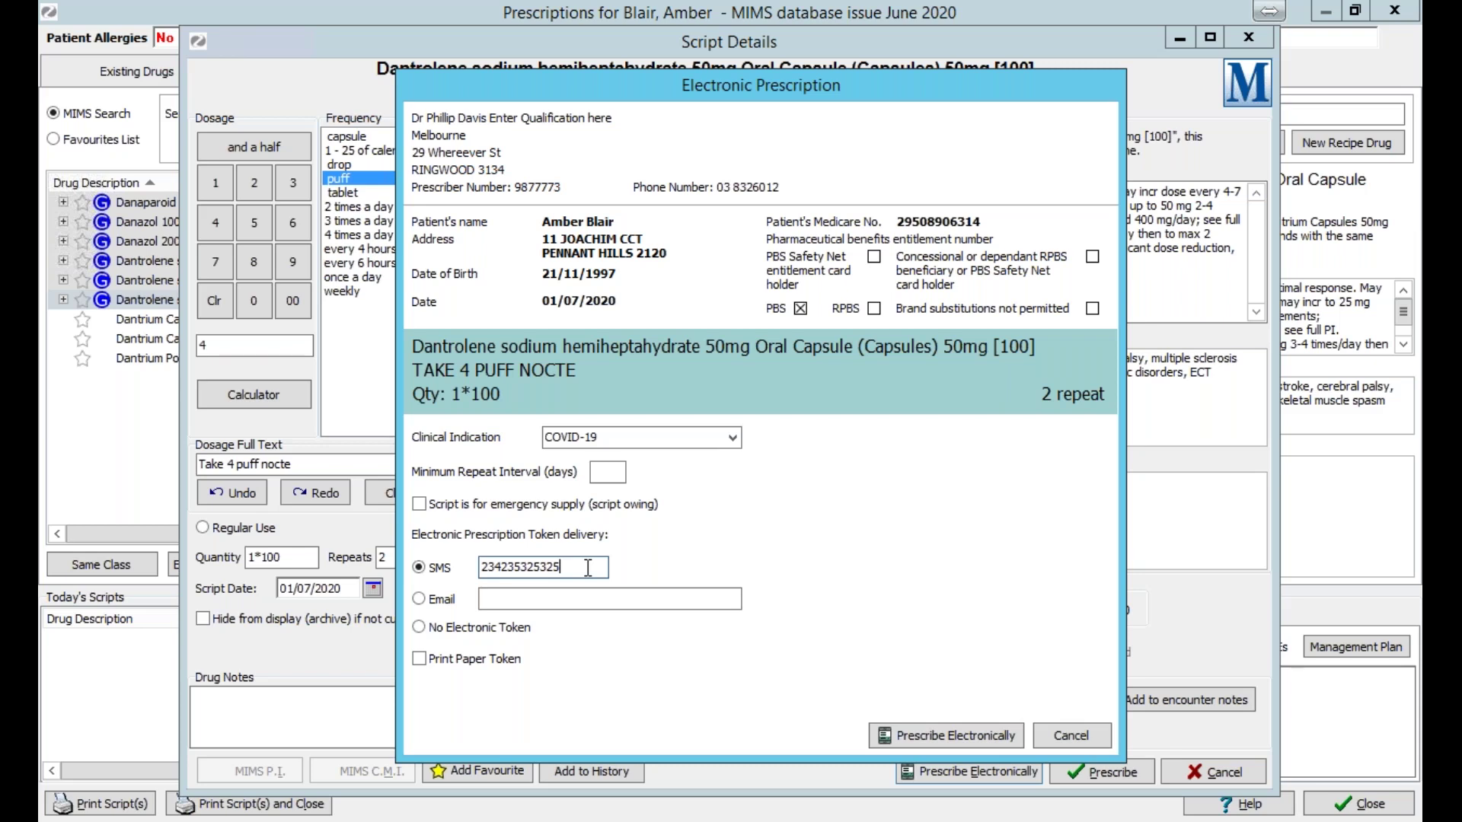
Delete the SMS number, switch delivery to Email and test typing in the Email field.
left_click_drag(588, 568, 416, 542)
key("BackSpace")
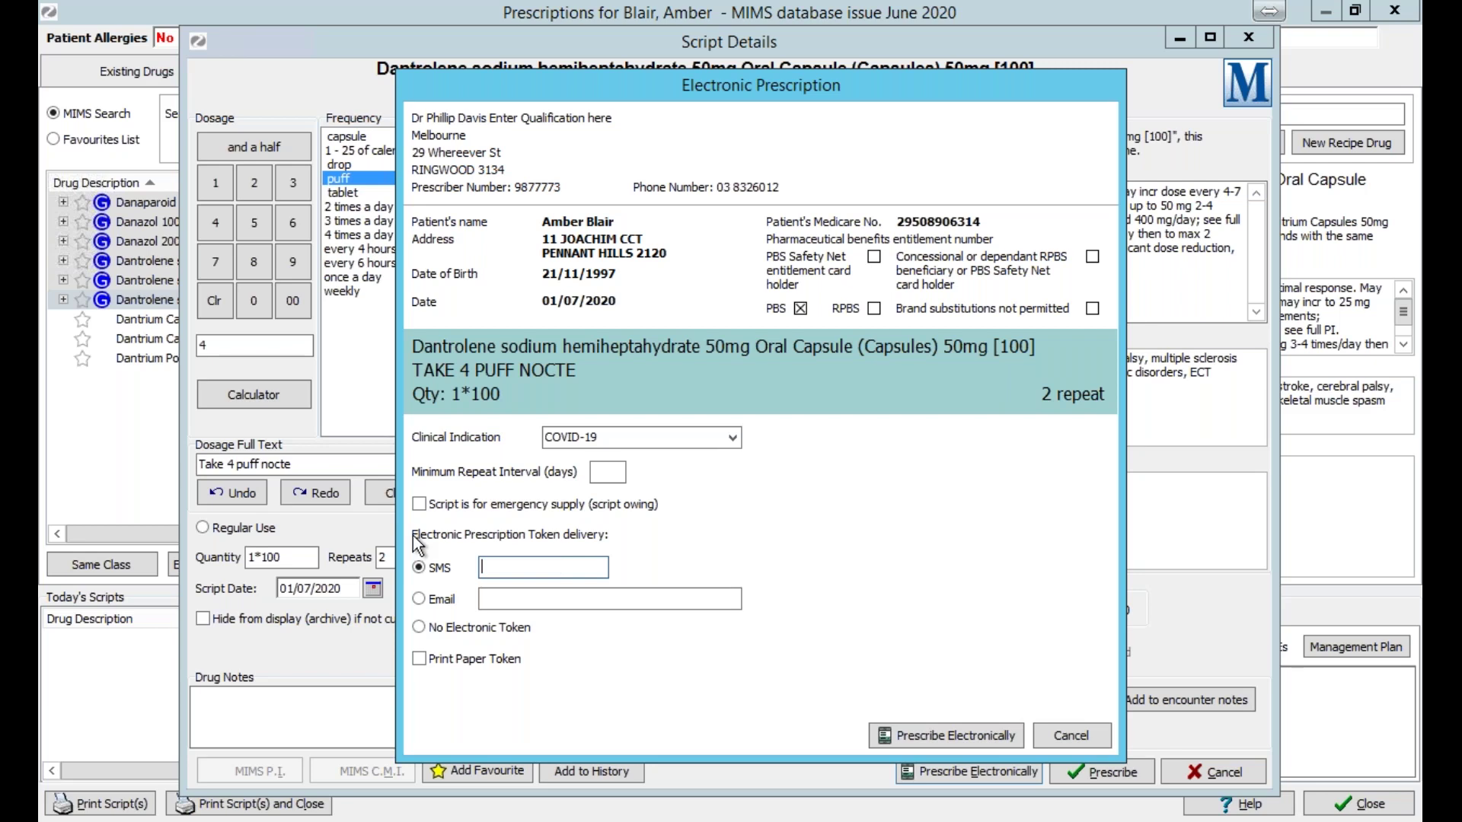
left_click(418, 600)
left_click(575, 601)
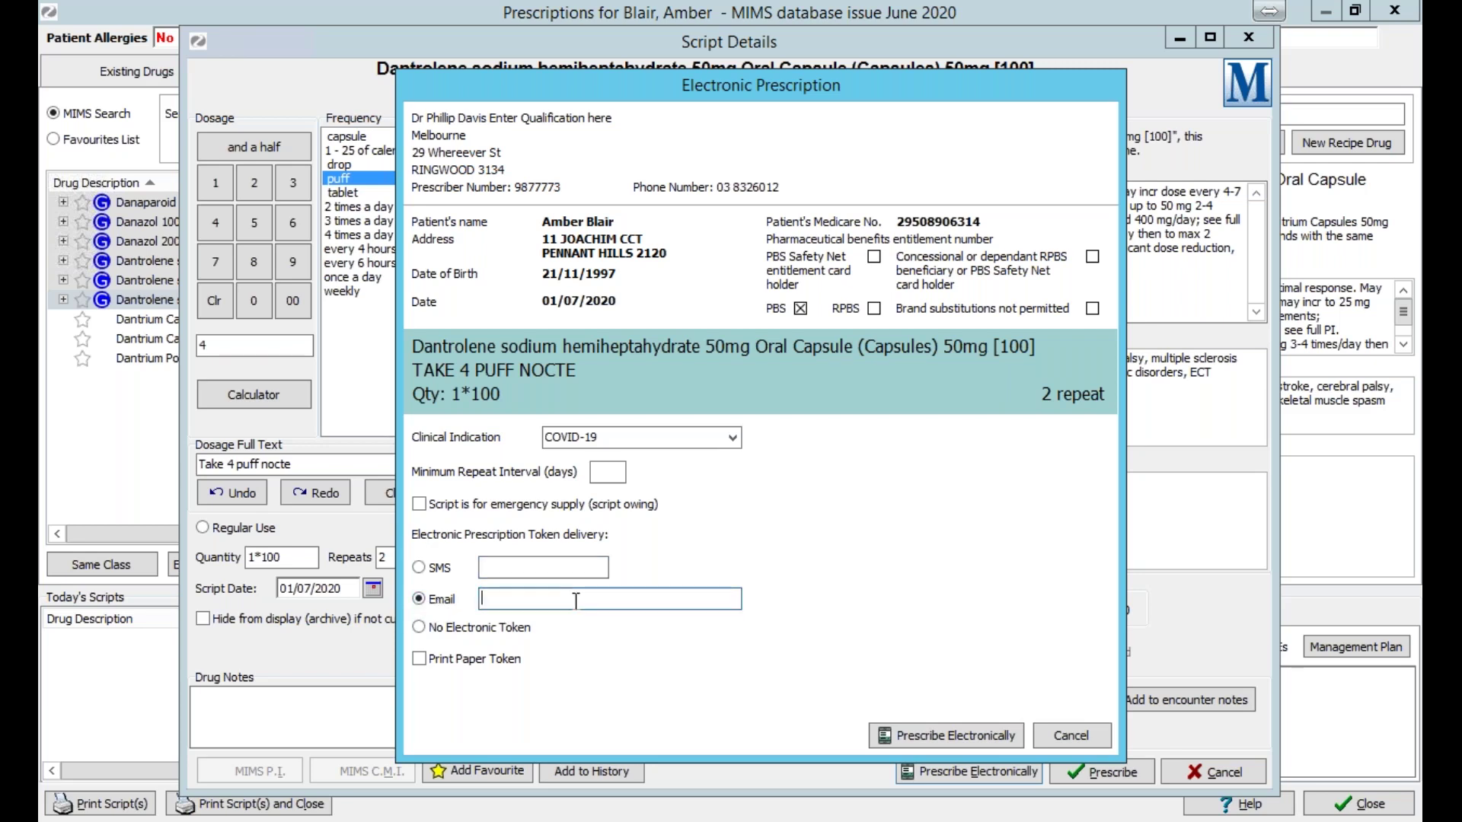
type("sajkdjksdj")
key("BackSpace")
key("BackSpace")
key("BackSpace")
key("BackSpace")
key("BackSpace")
key("BackSpace")
key("BackSpace")
key("BackSpace")
key("BackSpace")
key("BackSpace")
Compare the SMS and Email delivery options, finally settling on No Electronic Token.
left_click(477, 626)
left_click(427, 570)
left_click(432, 602)
left_click(442, 599)
left_click(441, 575)
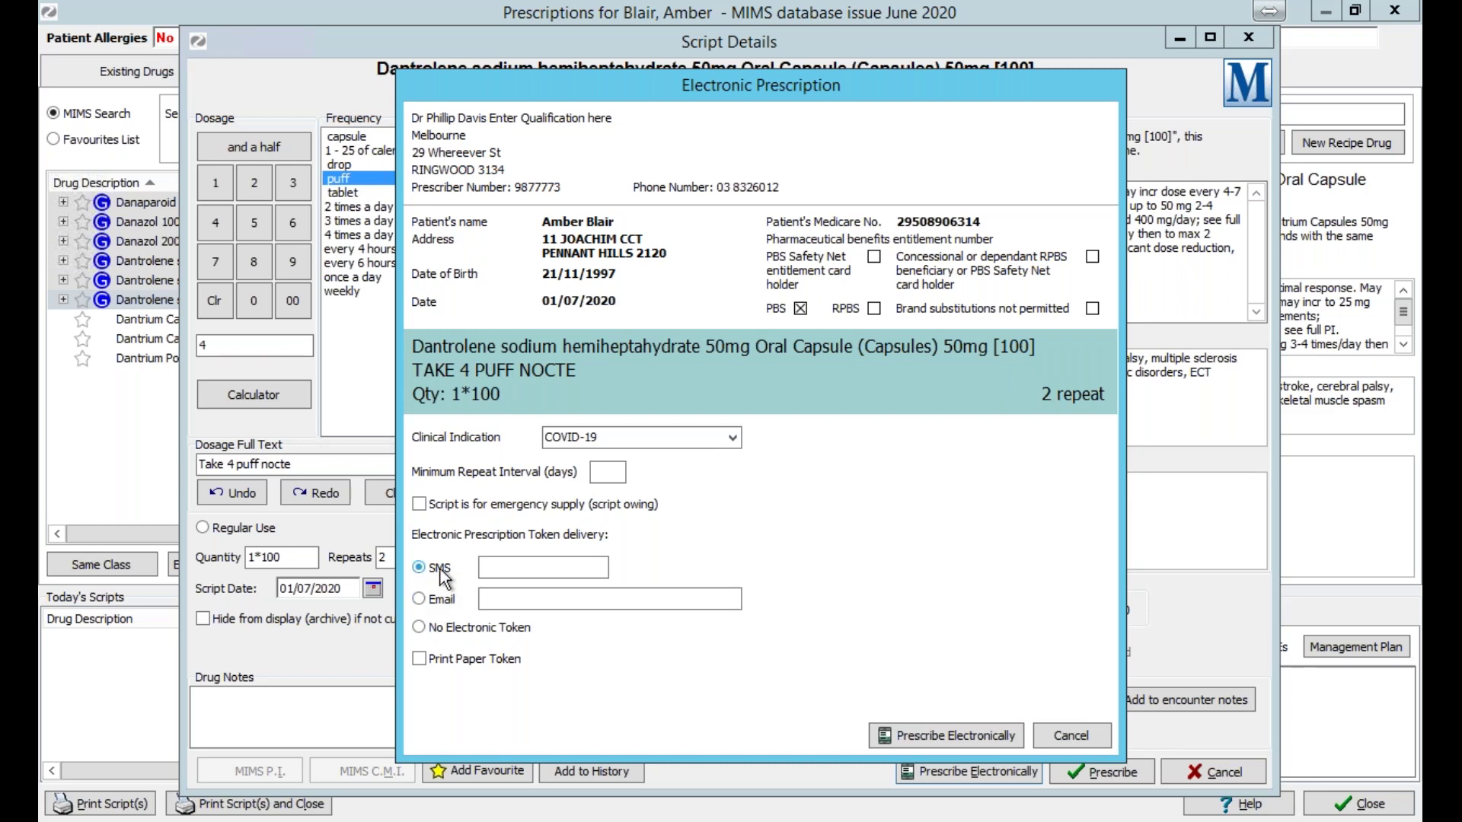
left_click(446, 602)
Toggle Print Paper Token, restore the remote session window and switch to the PowerPoint slide show.
left_click(436, 661)
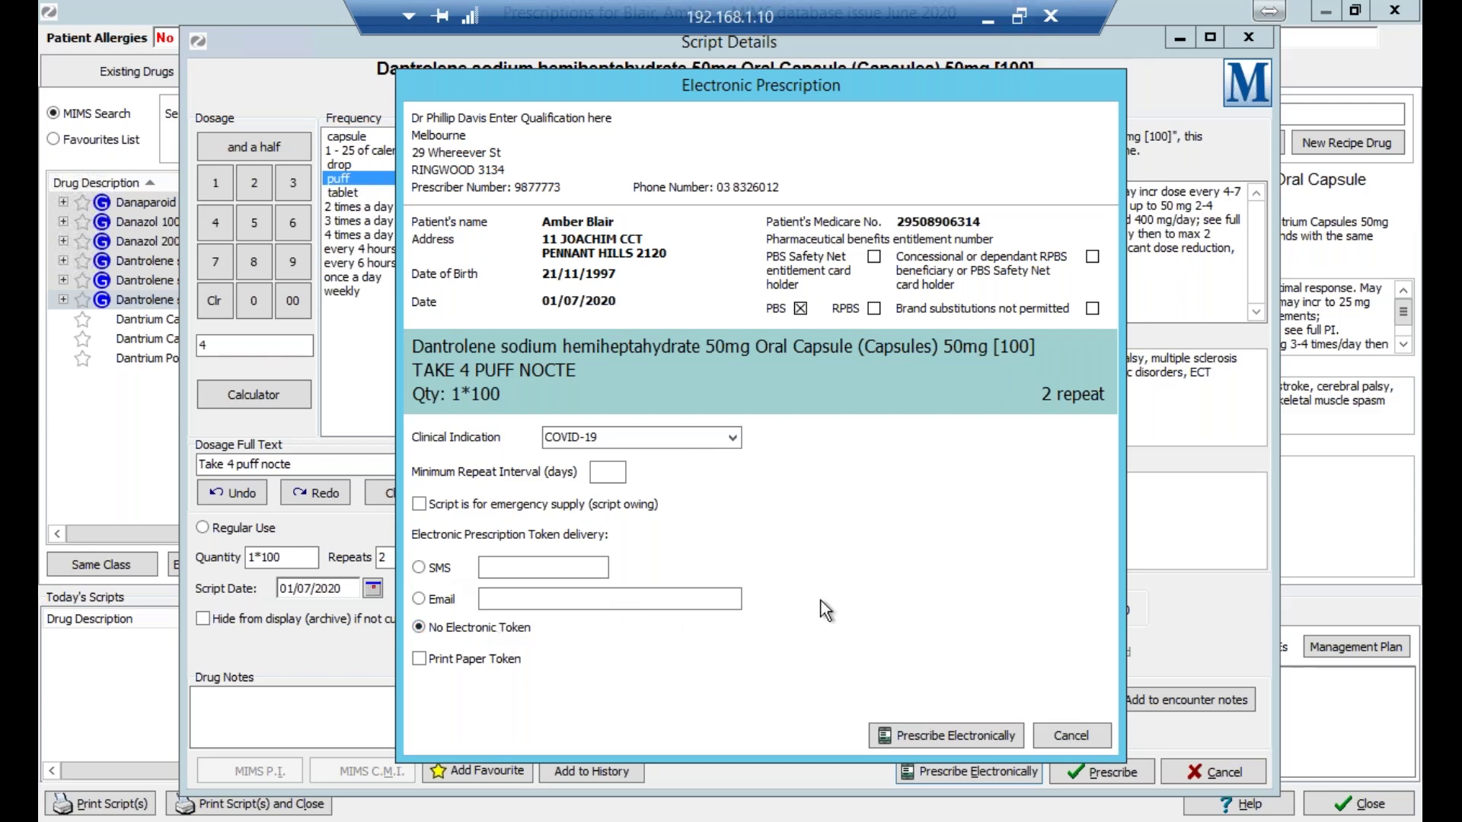
left_click(1019, 16)
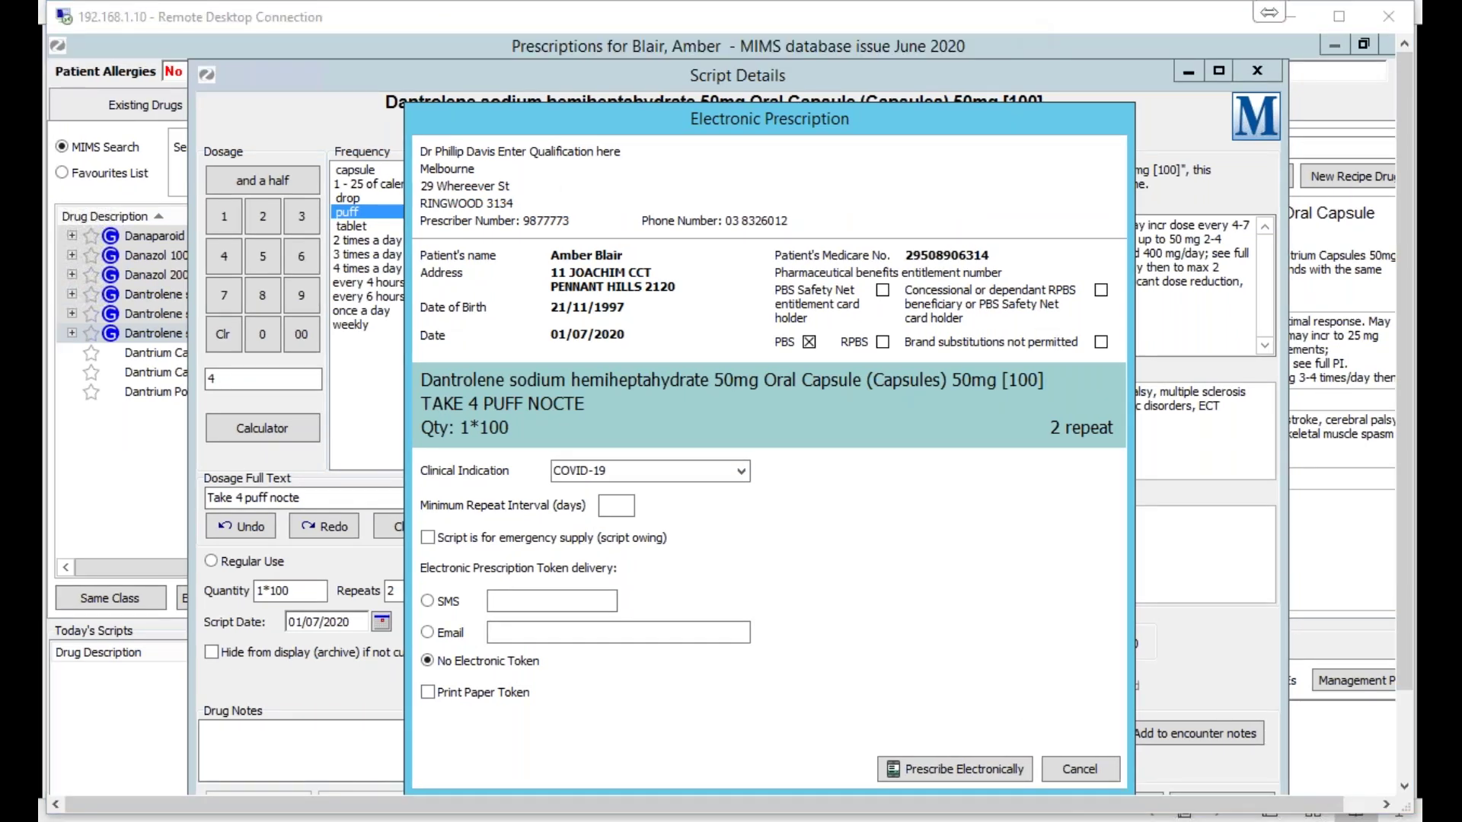
key("alt+Tab")
Present the ePrescribing window, SMS Token and Email Token slides, revisiting SMS Token once.
left_click(755, 508)
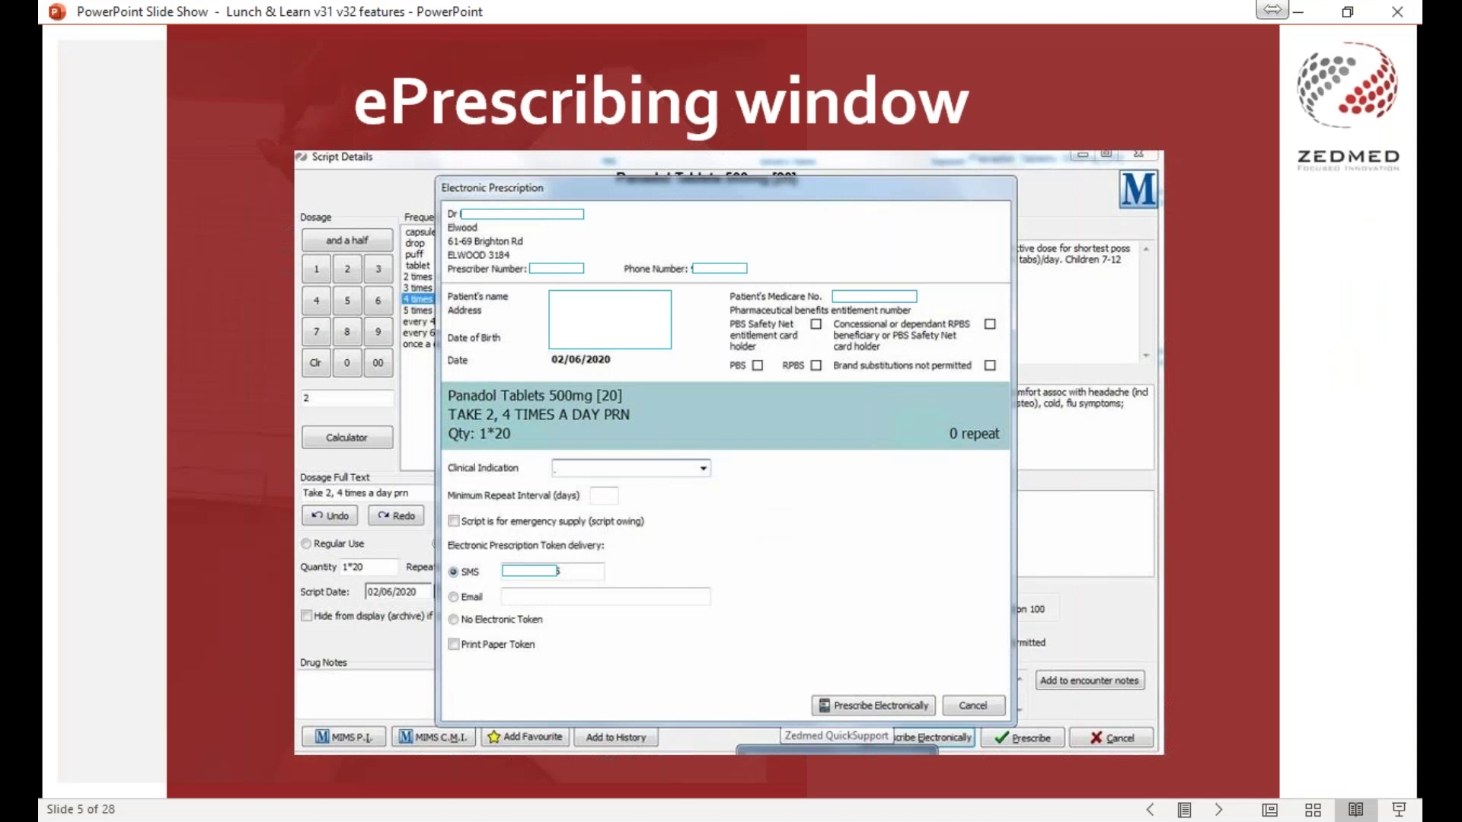
key("Right")
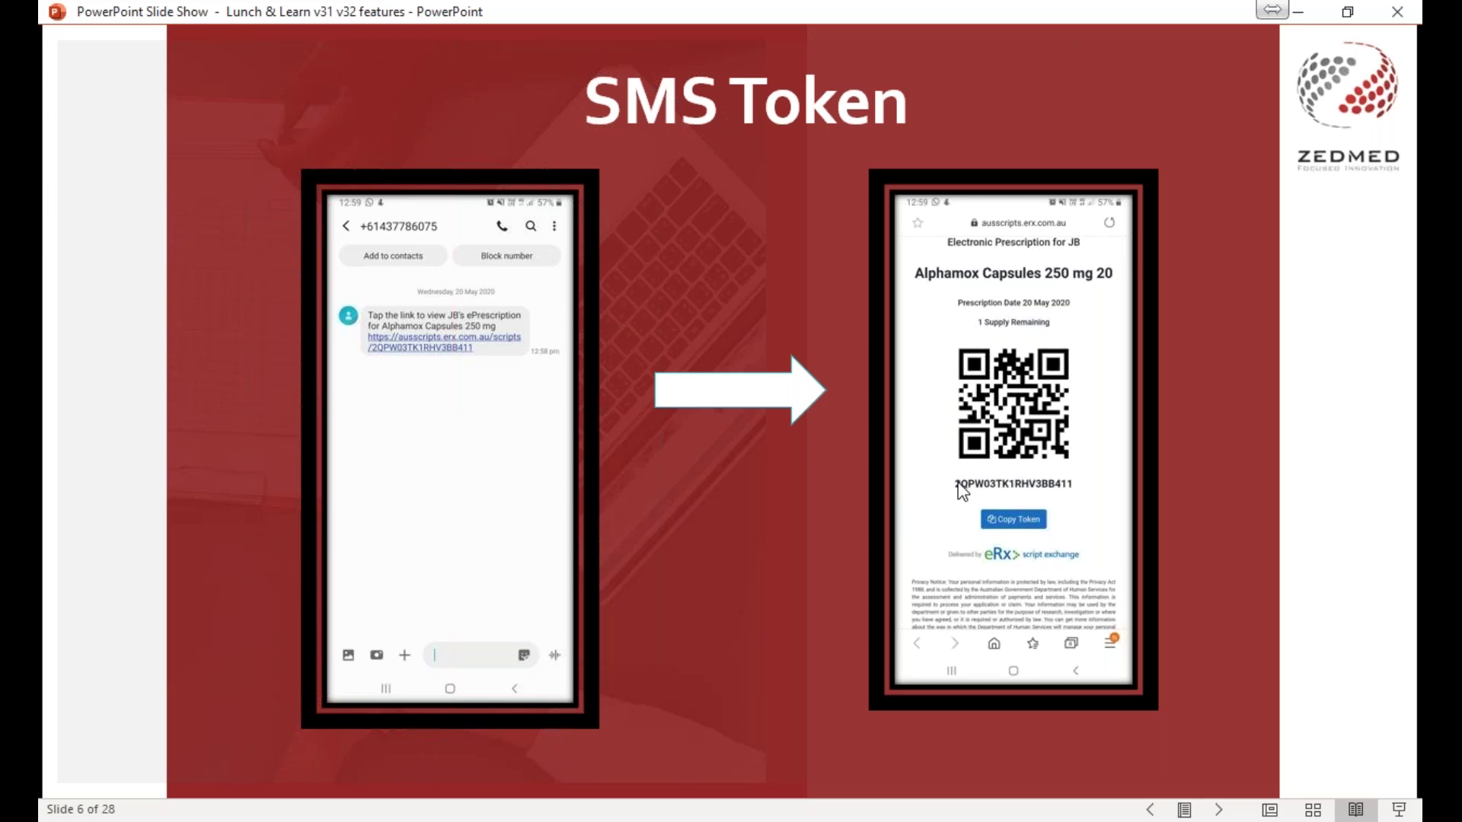
key("Right")
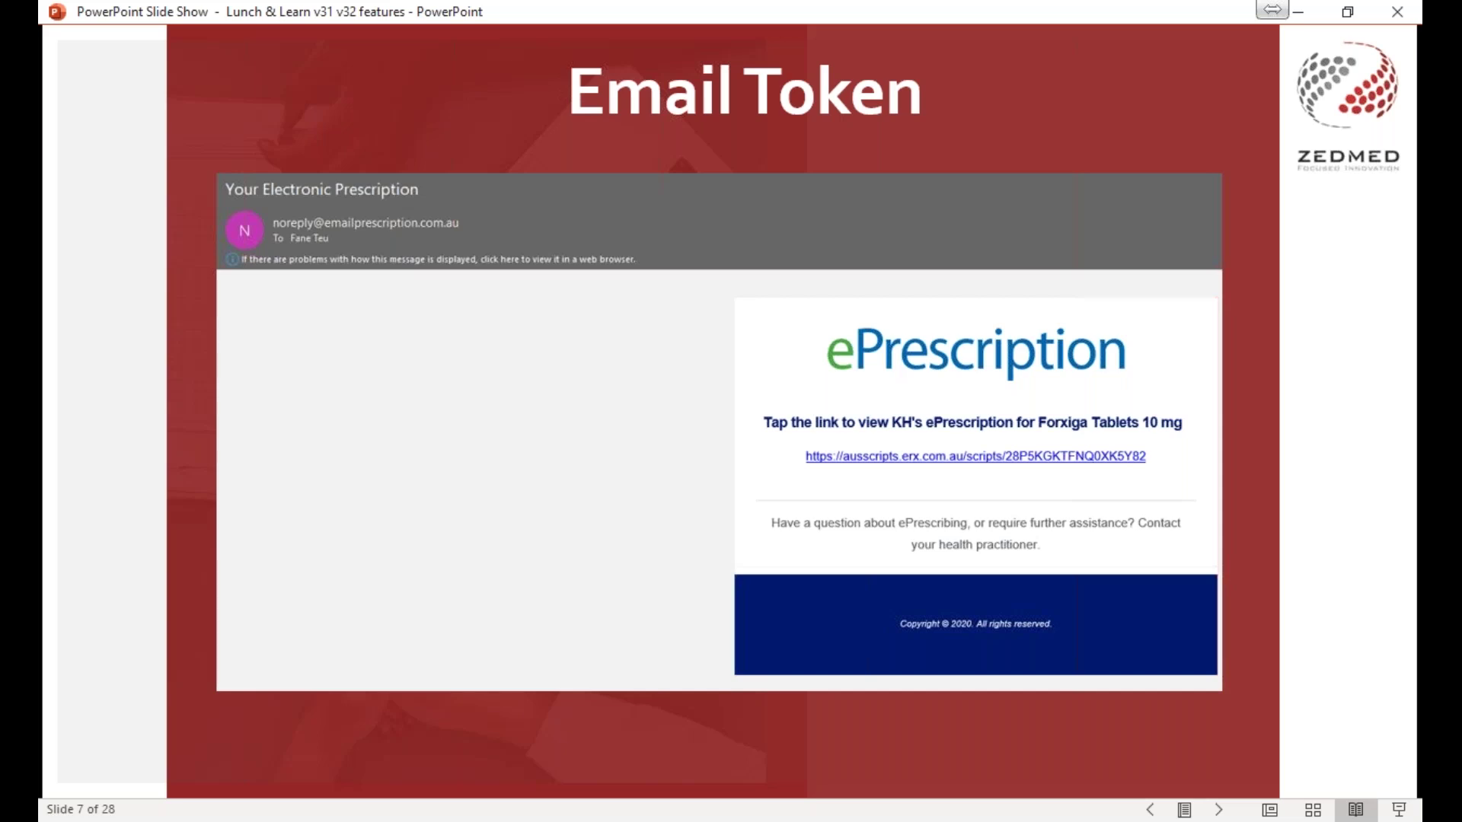
key("Page_Up")
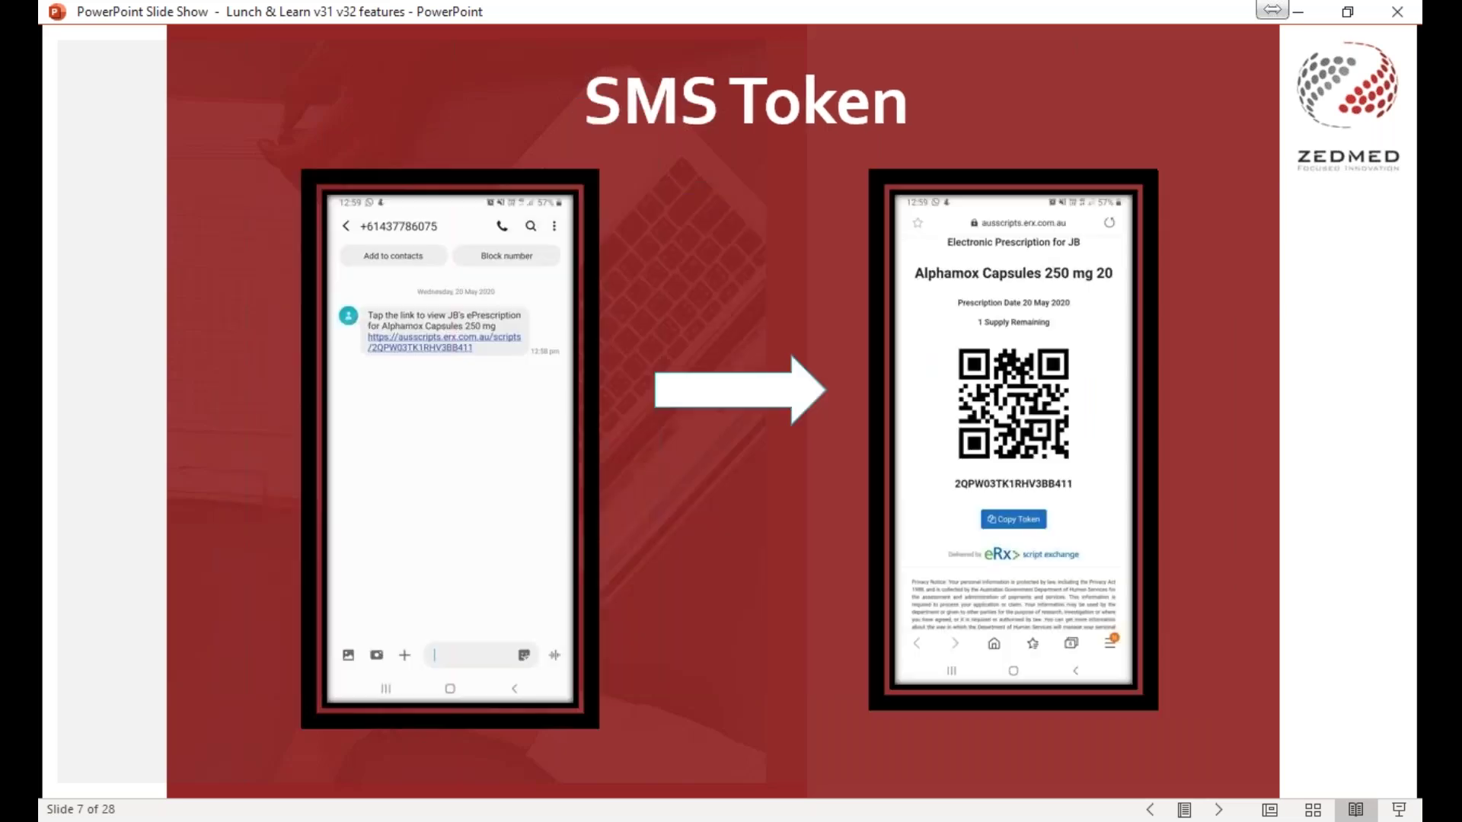
key("Page_Down")
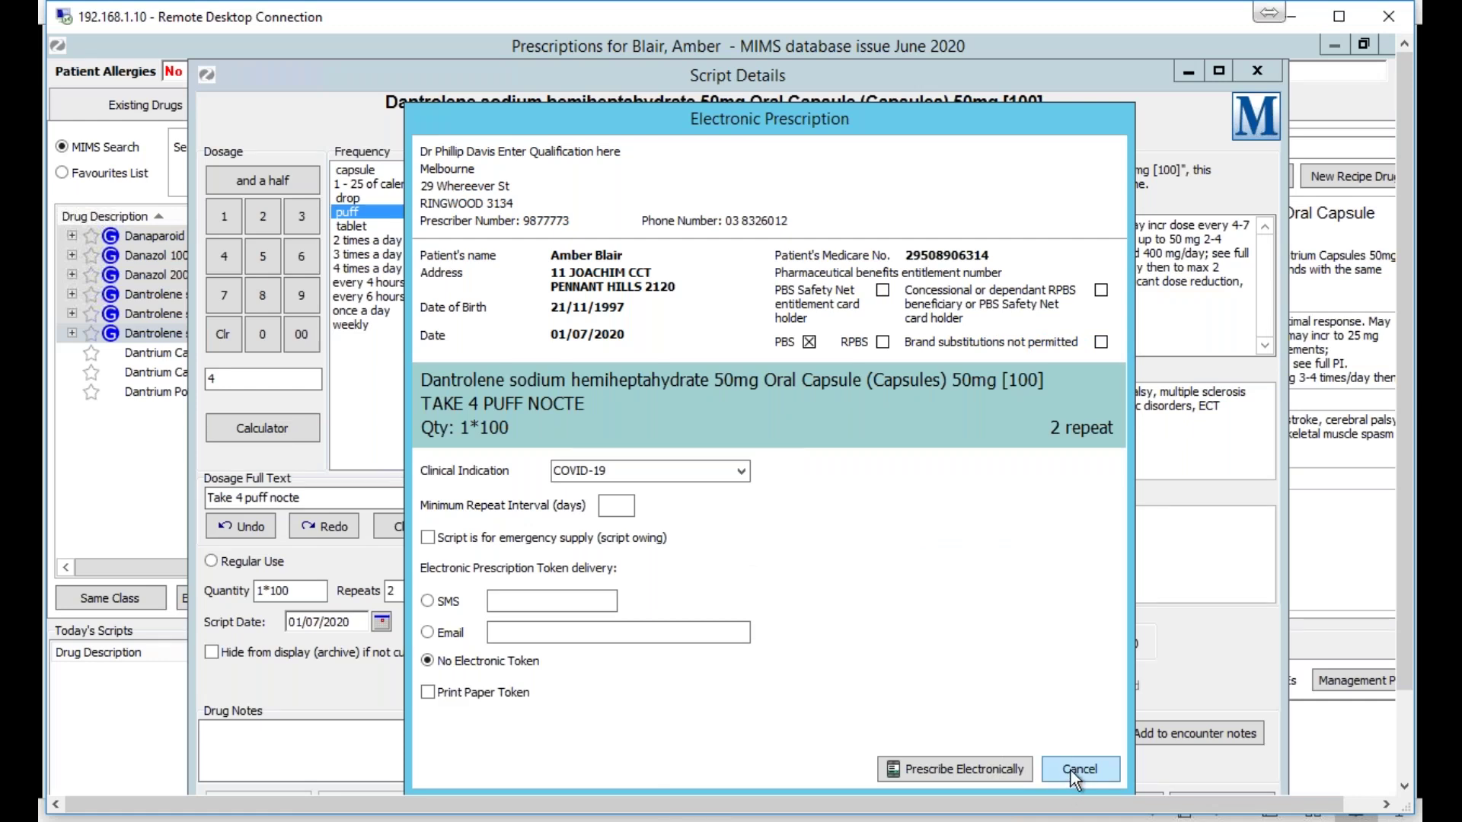
Cancel the Dantrolene e-prescription, close Script Details and Prescriptions, and maximise the remote session.
left_click(1078, 769)
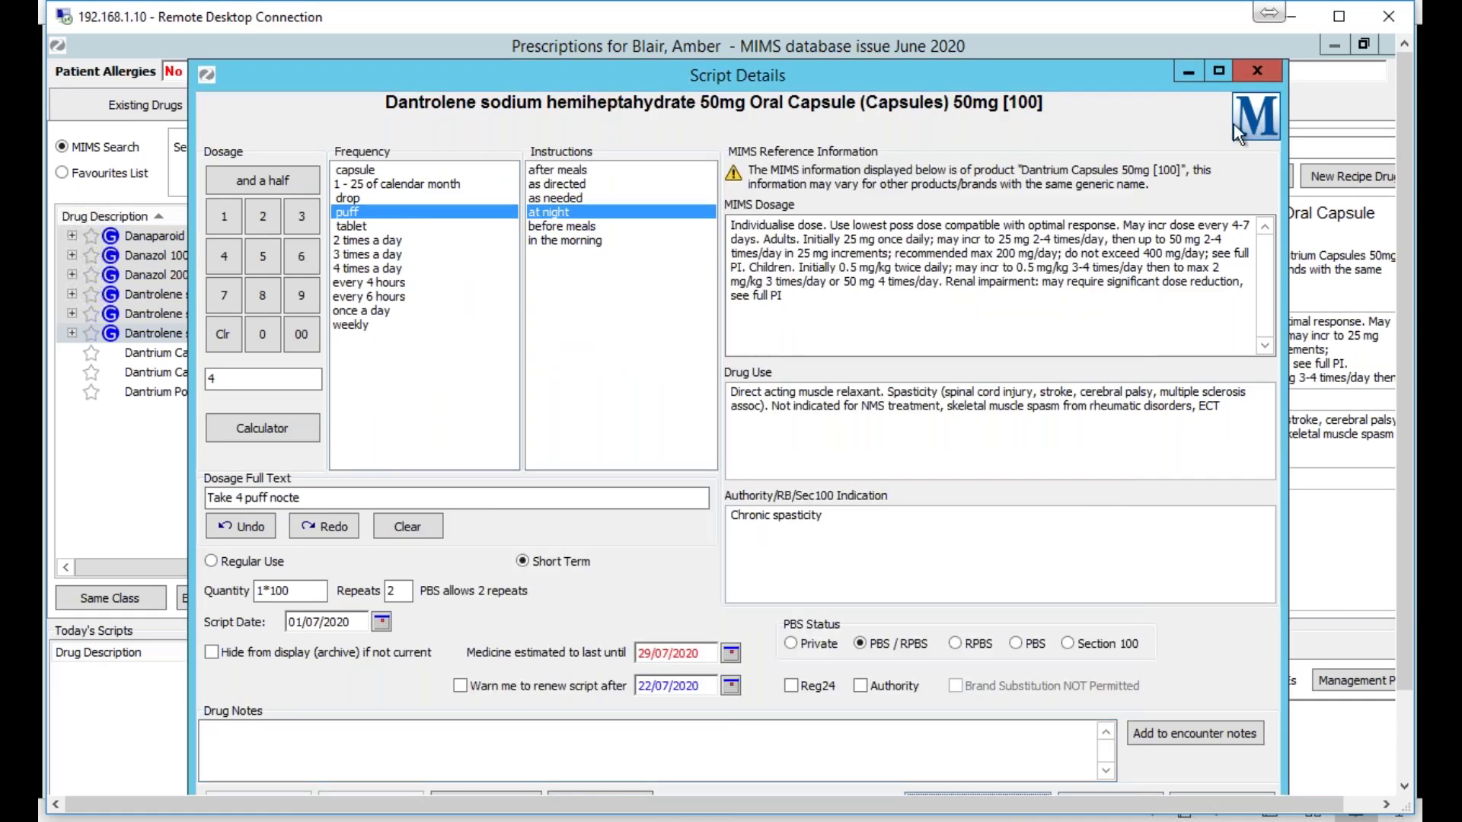
left_click(1267, 67)
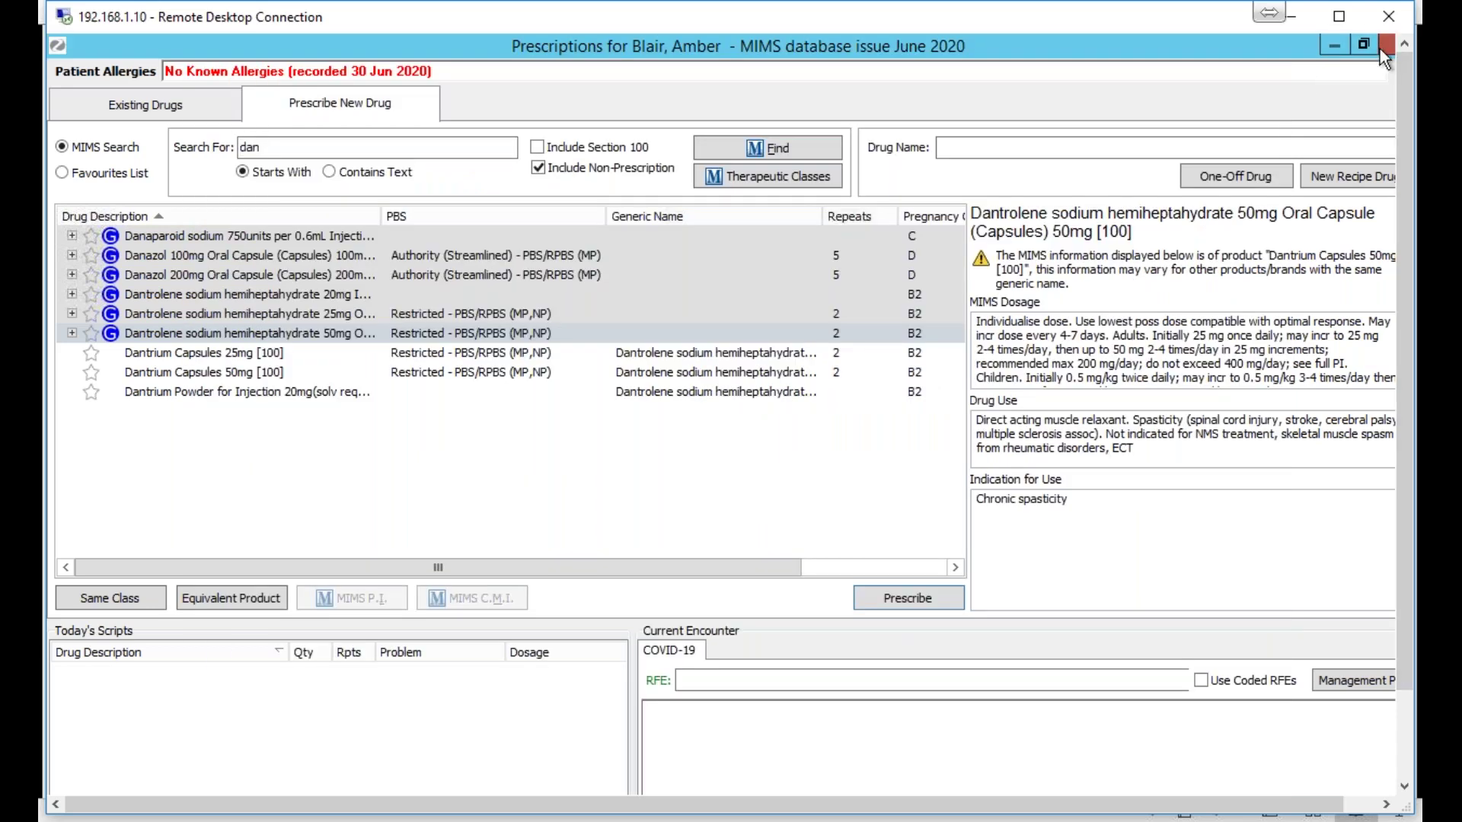
left_click(1380, 49)
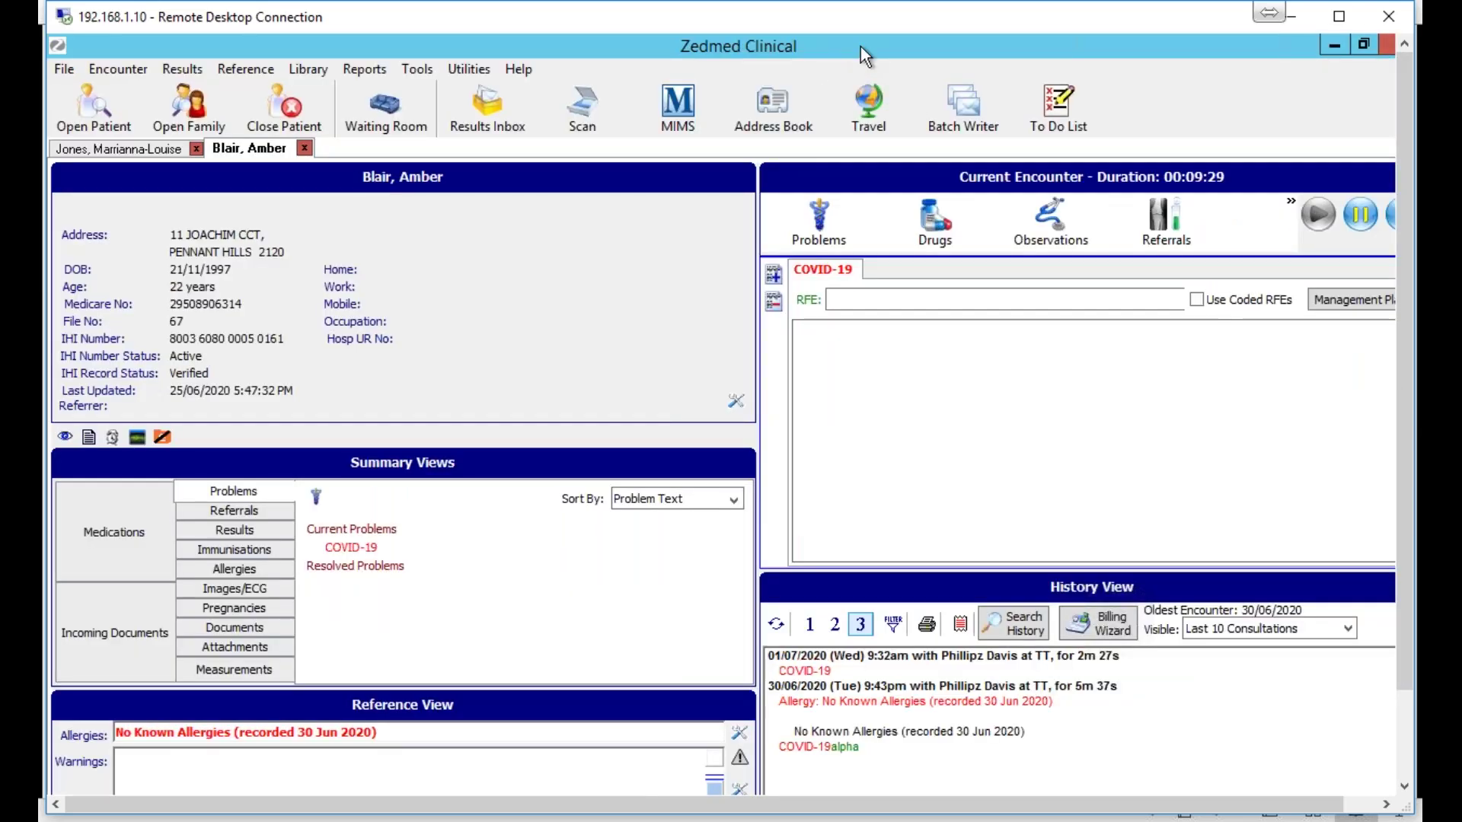
mouse_move(765, 818)
left_click(1355, 15)
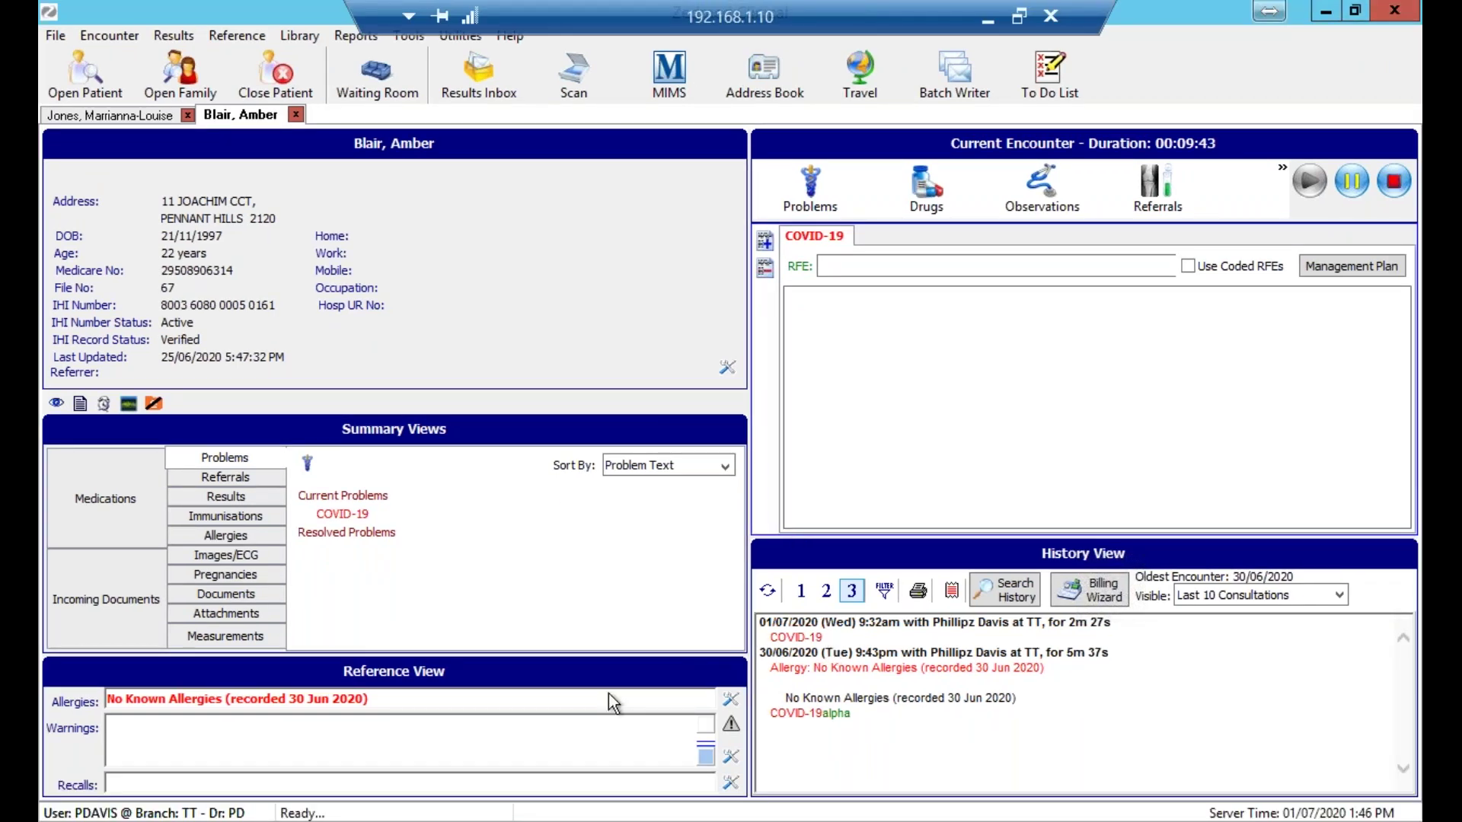
Show the Melbourne reception window, restore the remote session, then bring the slide show forward.
mouse_move(477, 819)
left_click(478, 727)
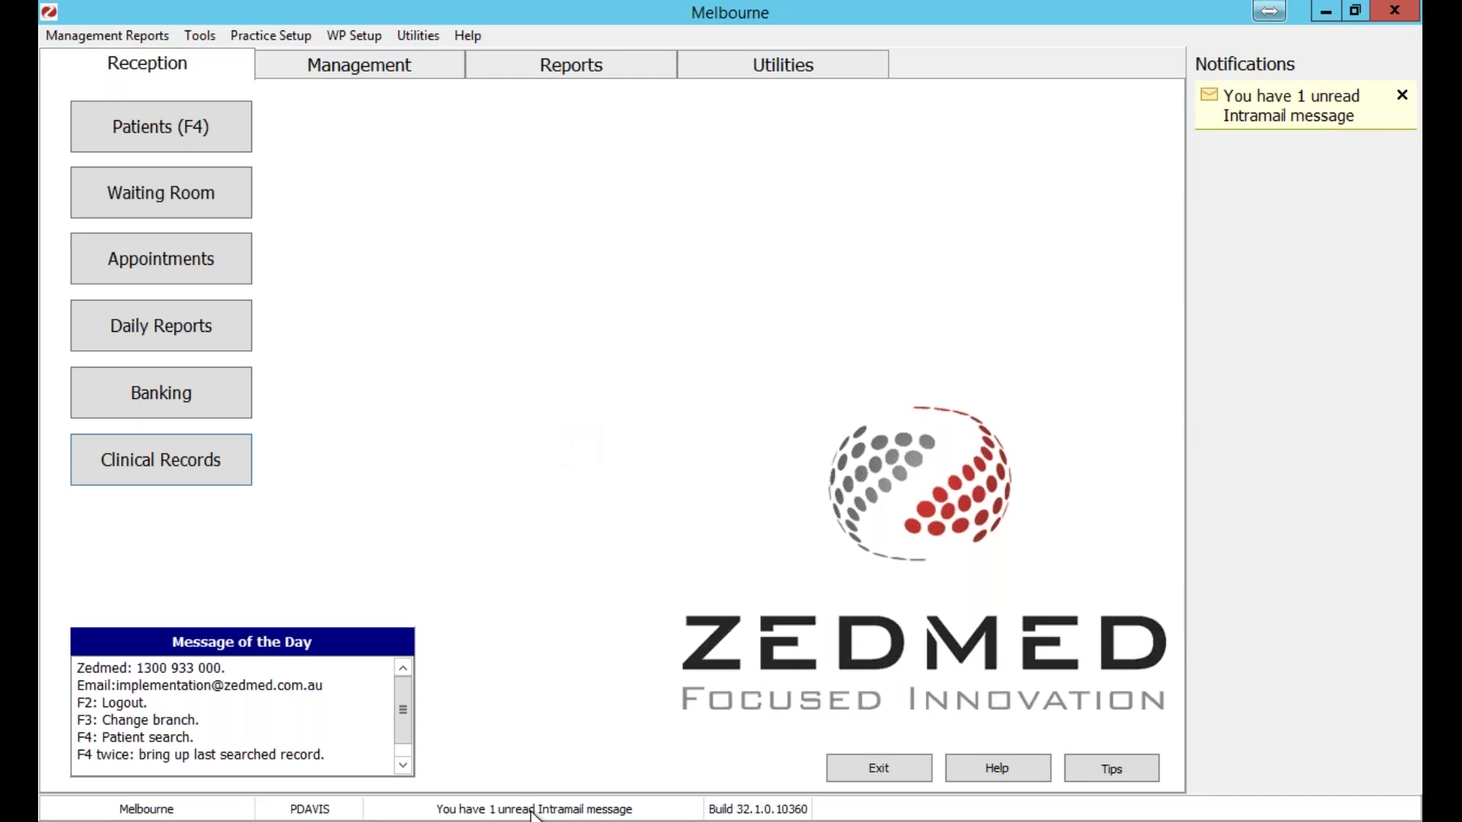
mouse_move(770, 6)
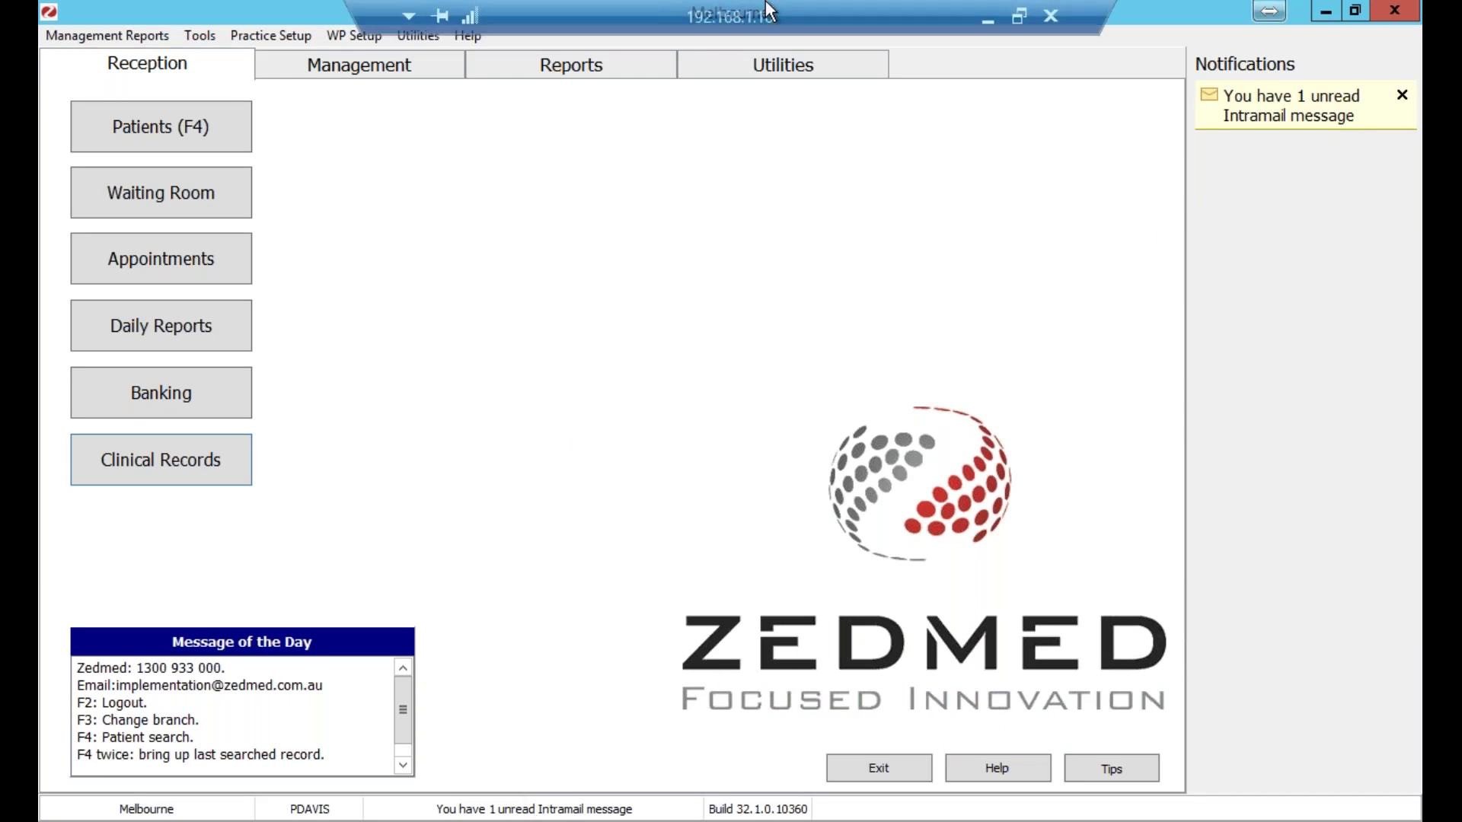
left_click(1021, 15)
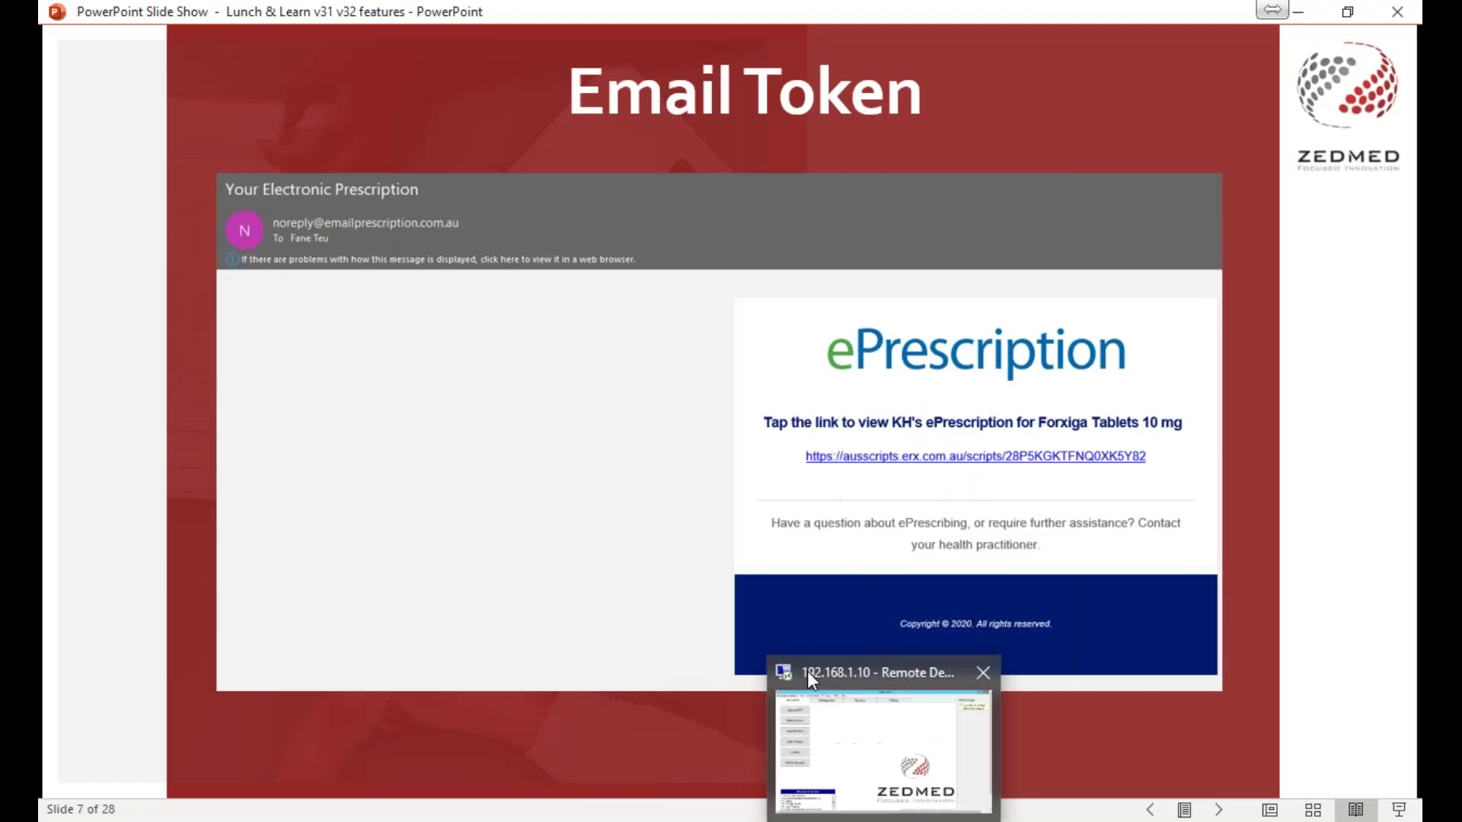
mouse_move(856, 807)
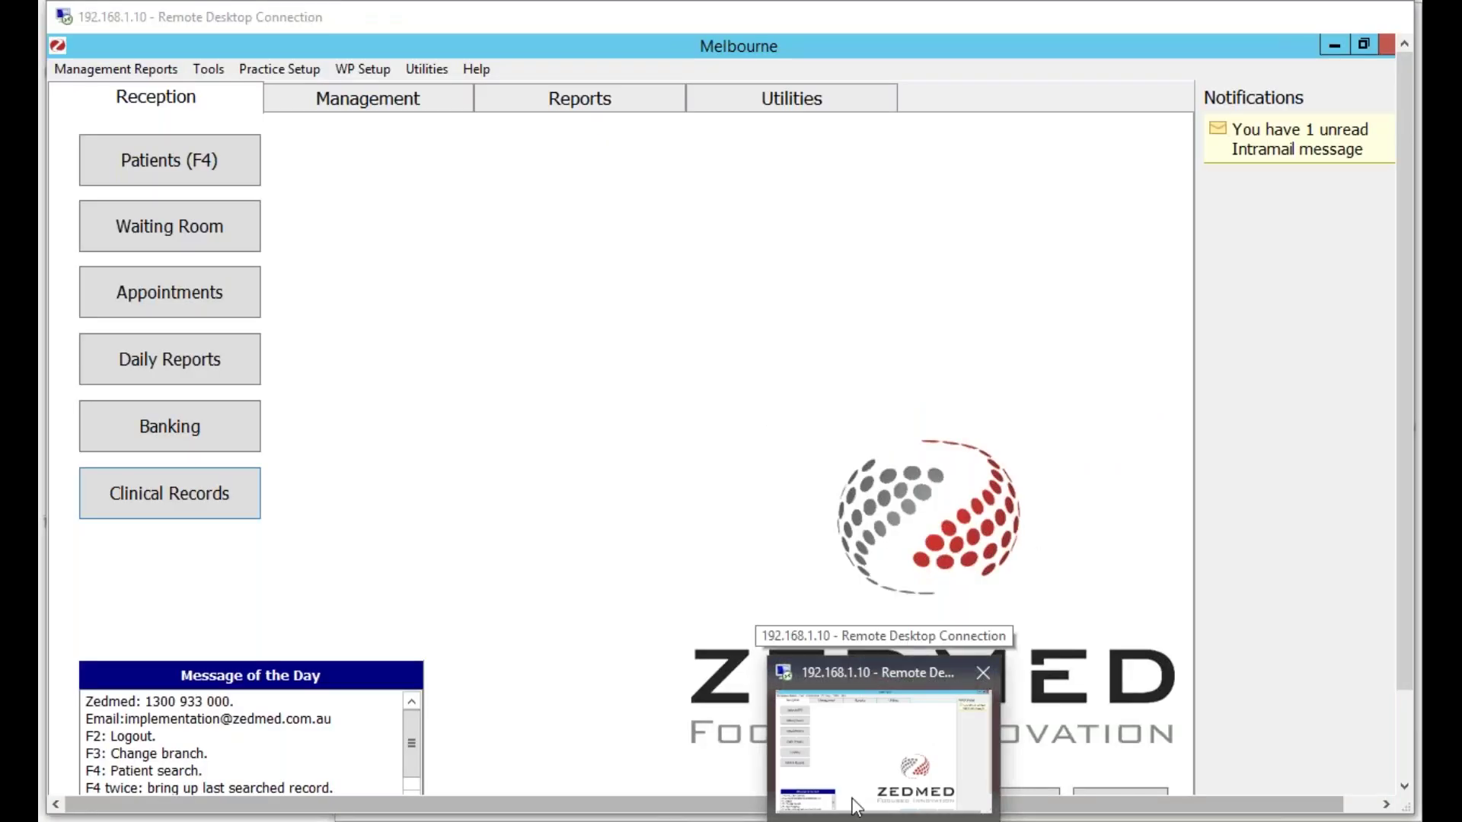
left_click(856, 761)
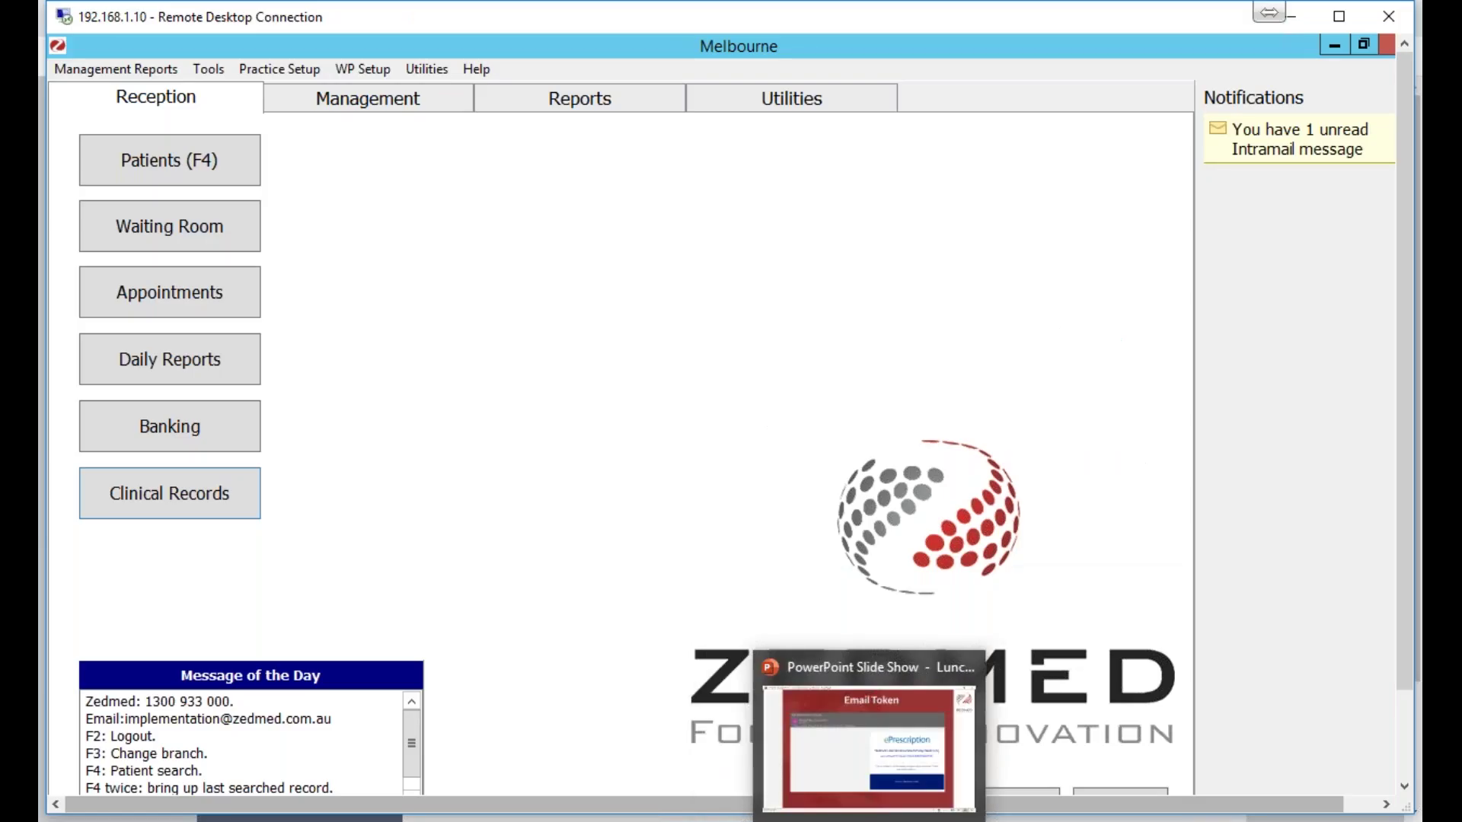
left_click(862, 761)
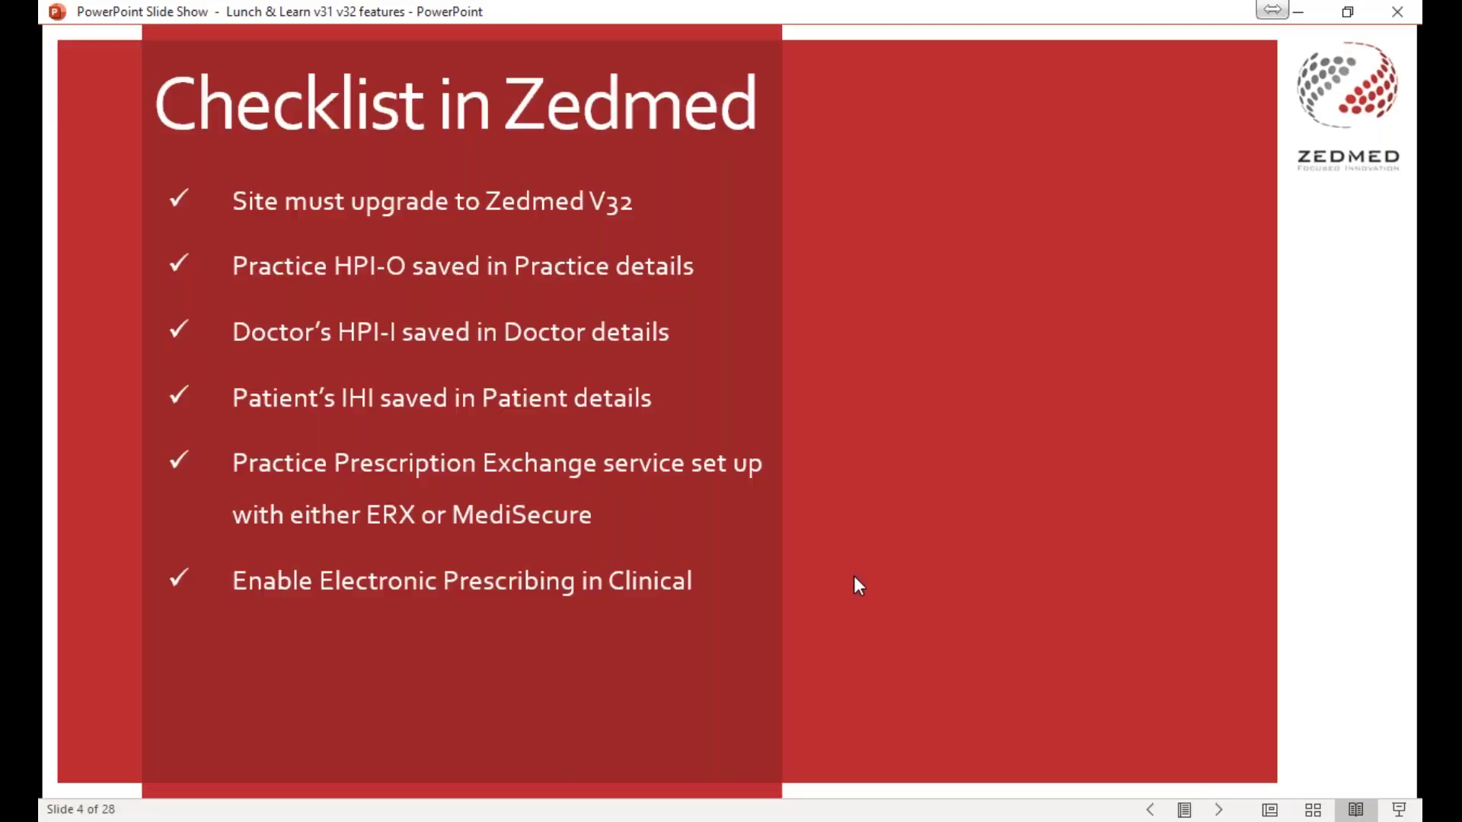
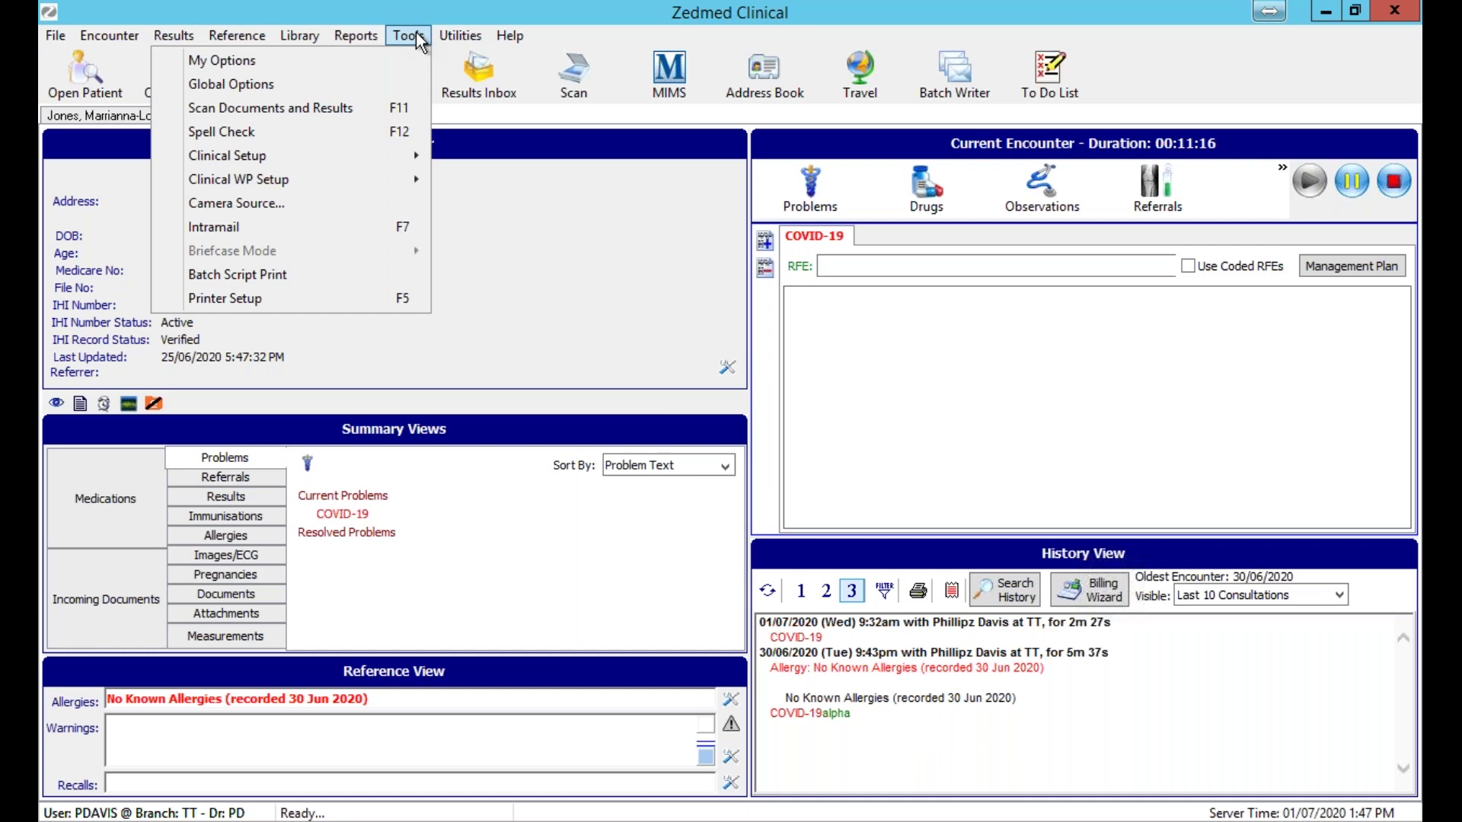
Open the Tools menu from the patient's COVID-19 encounter record.
left_click(374, 79)
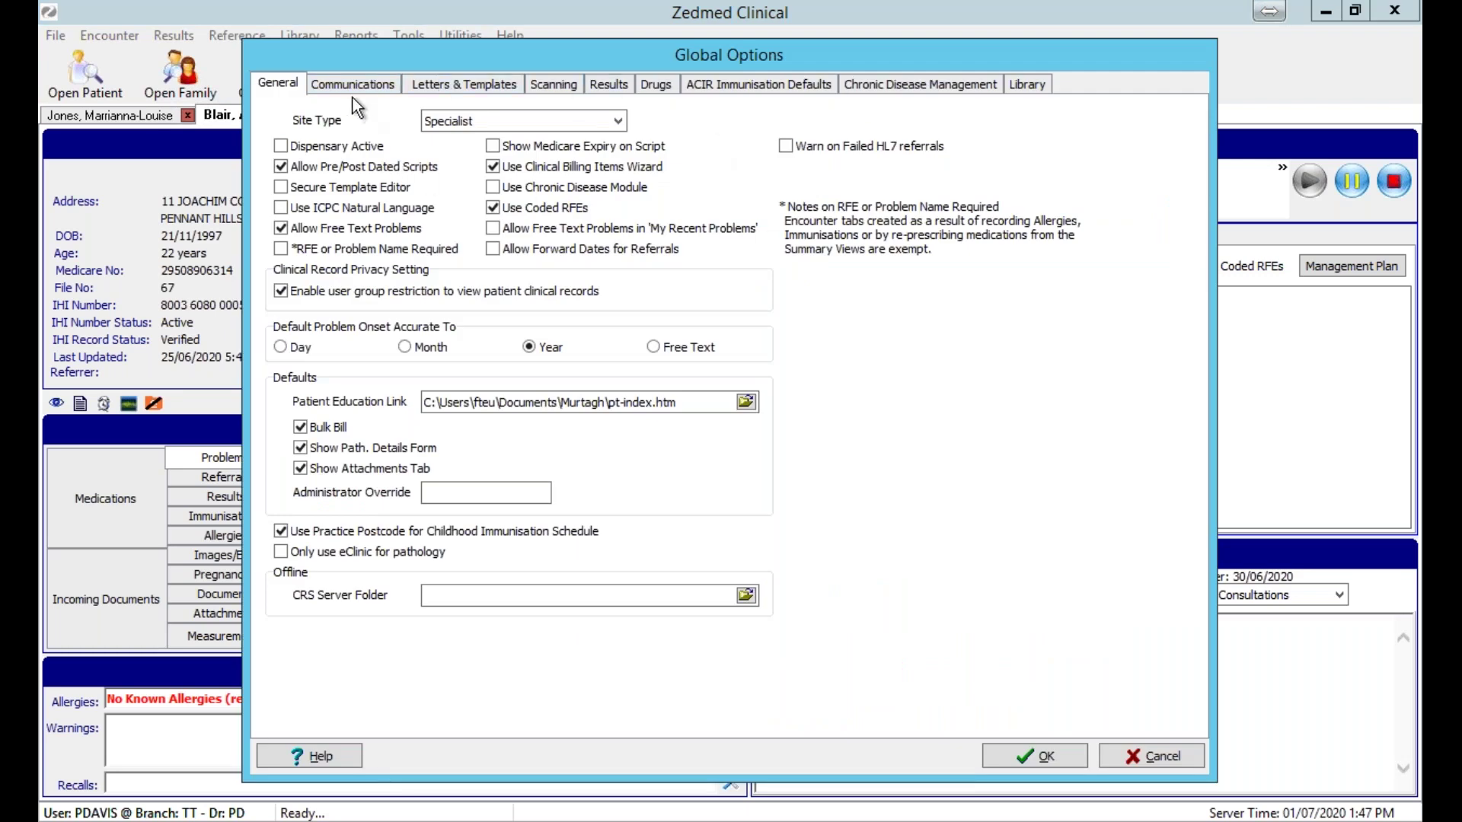
Review the Communications > SMD and My Health Record settings in Global Options, then cancel.
left_click(353, 90)
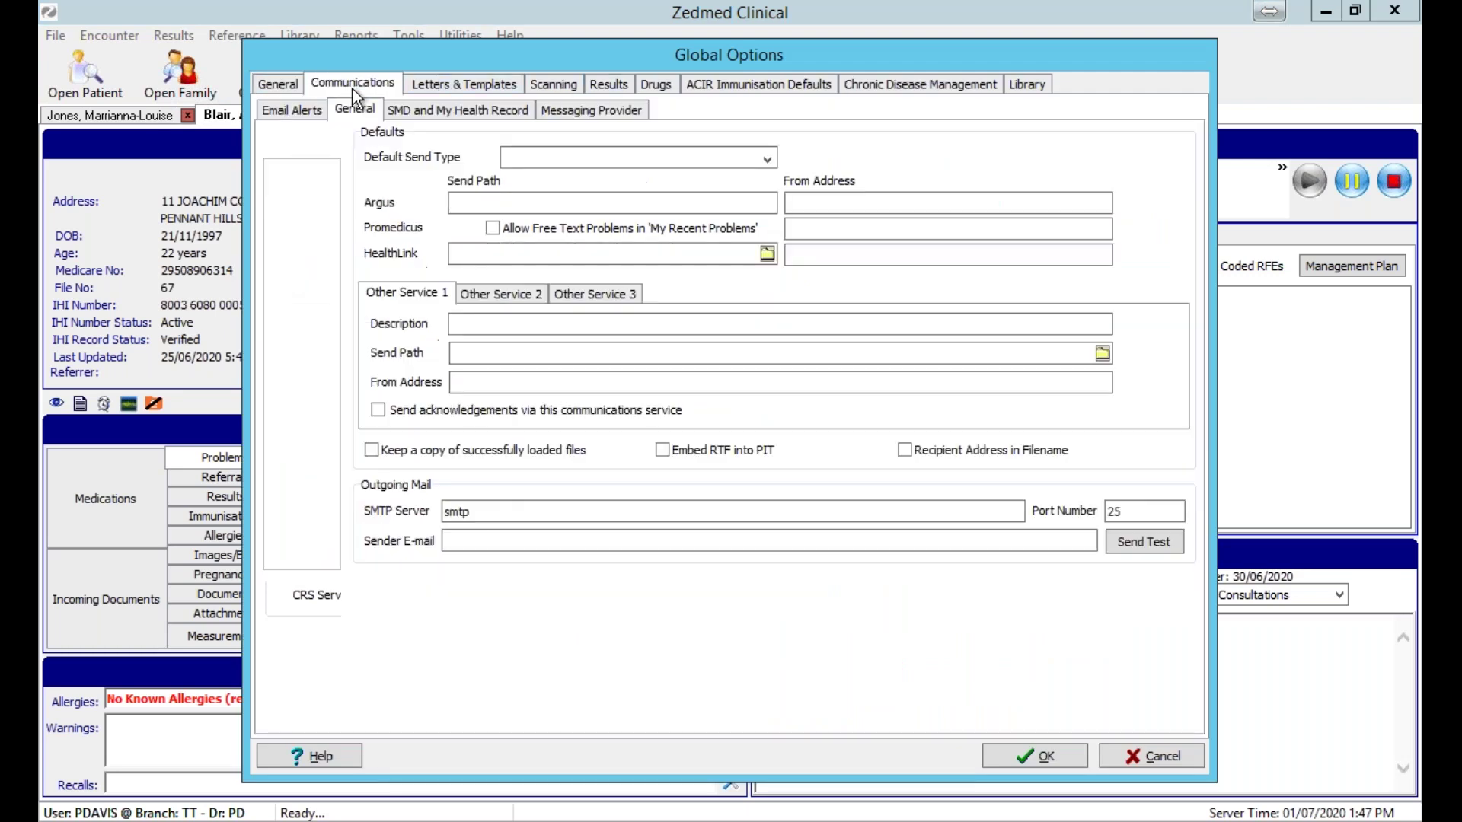
left_click(425, 115)
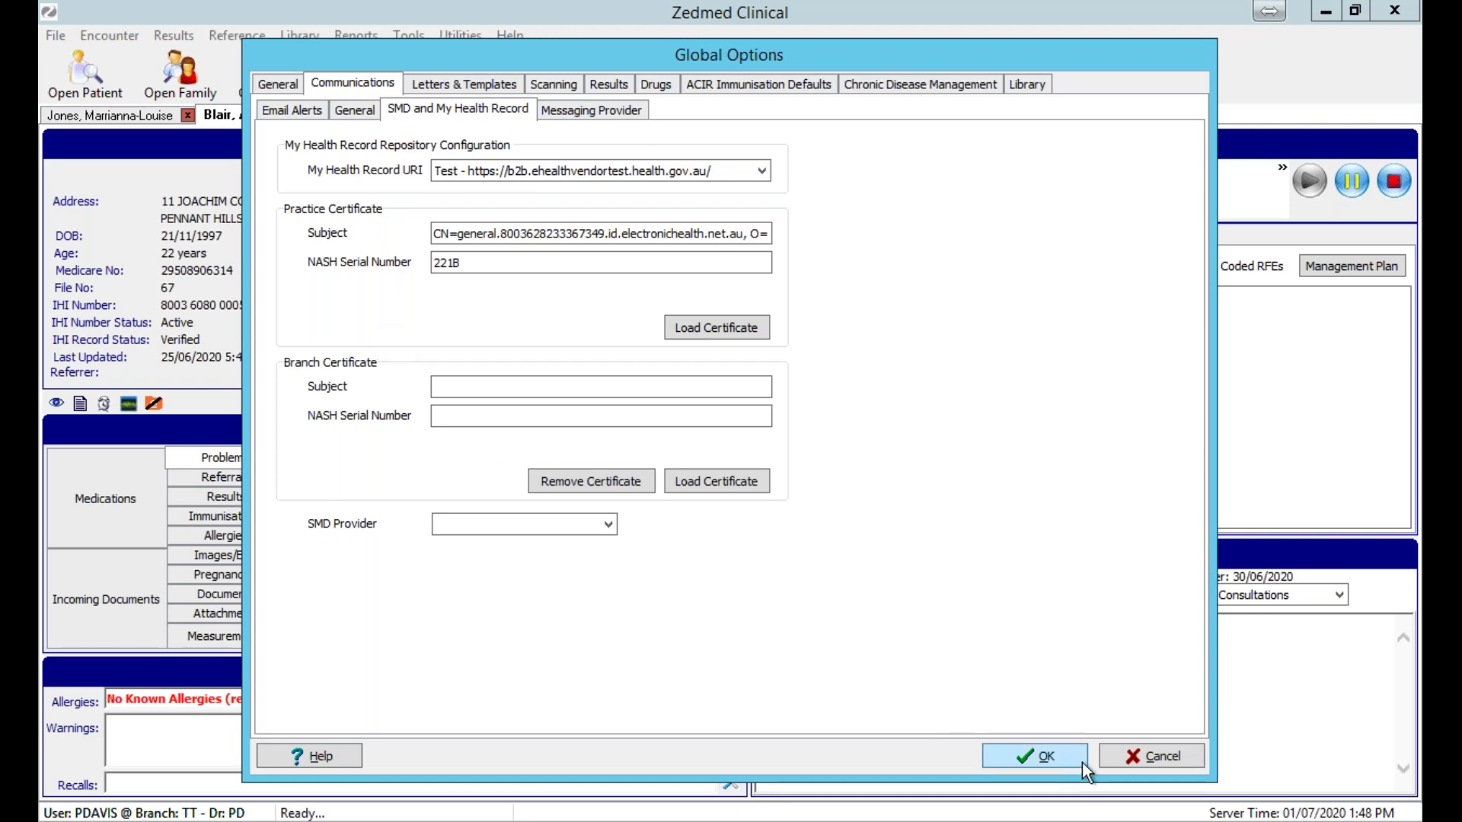
left_click(1113, 762)
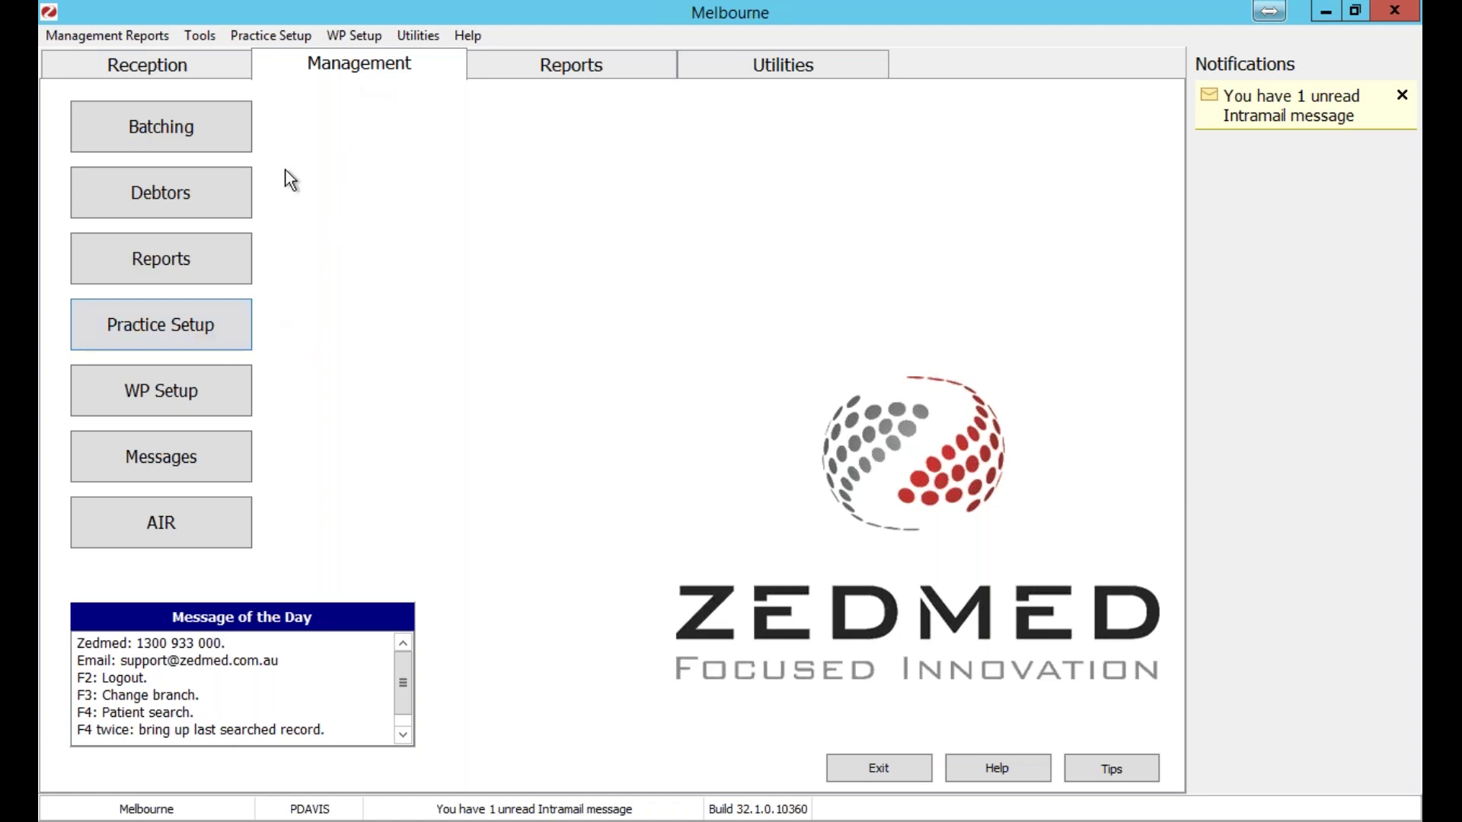
left_click(210, 328)
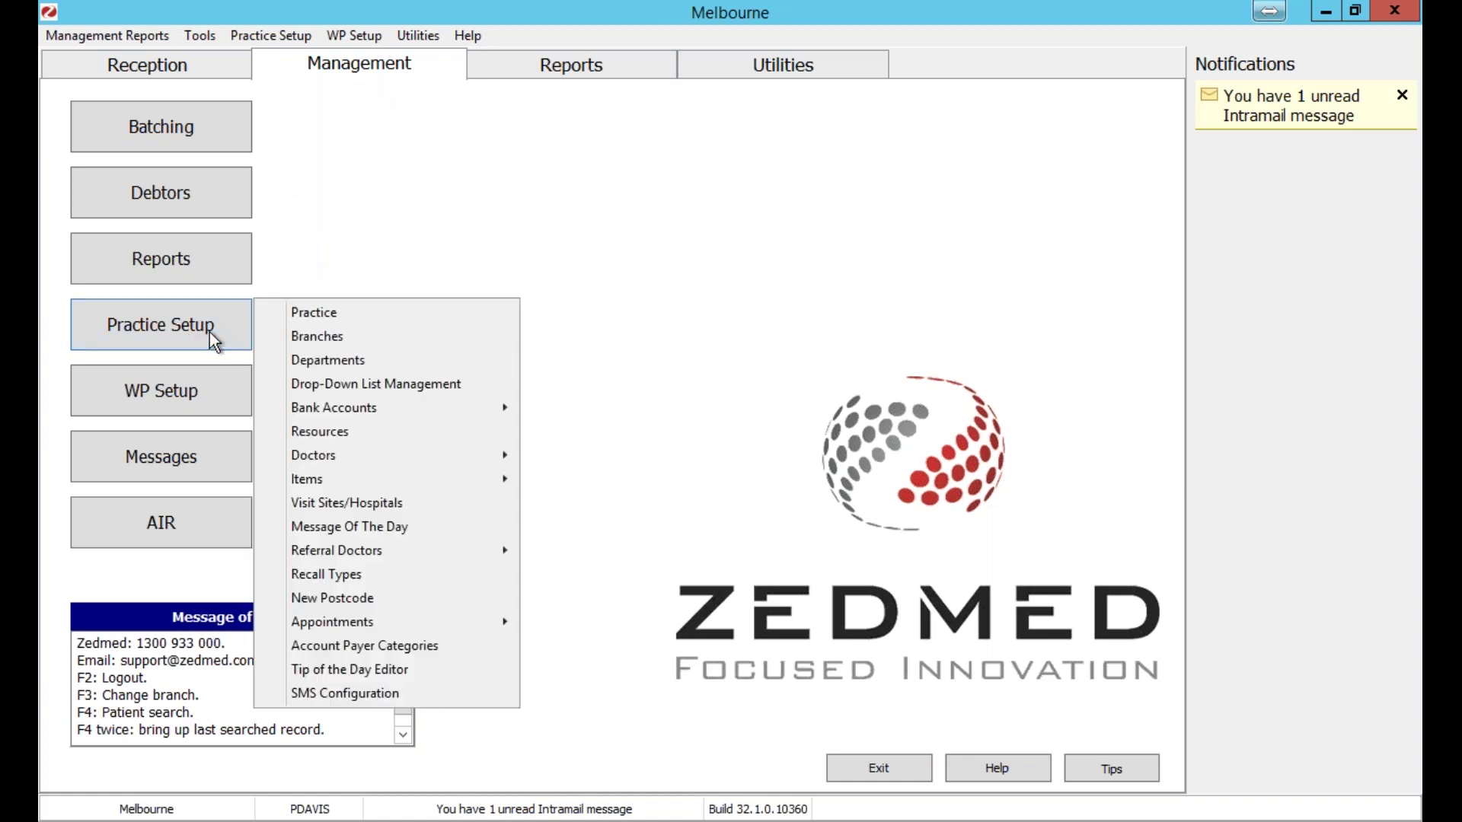
left_click(323, 309)
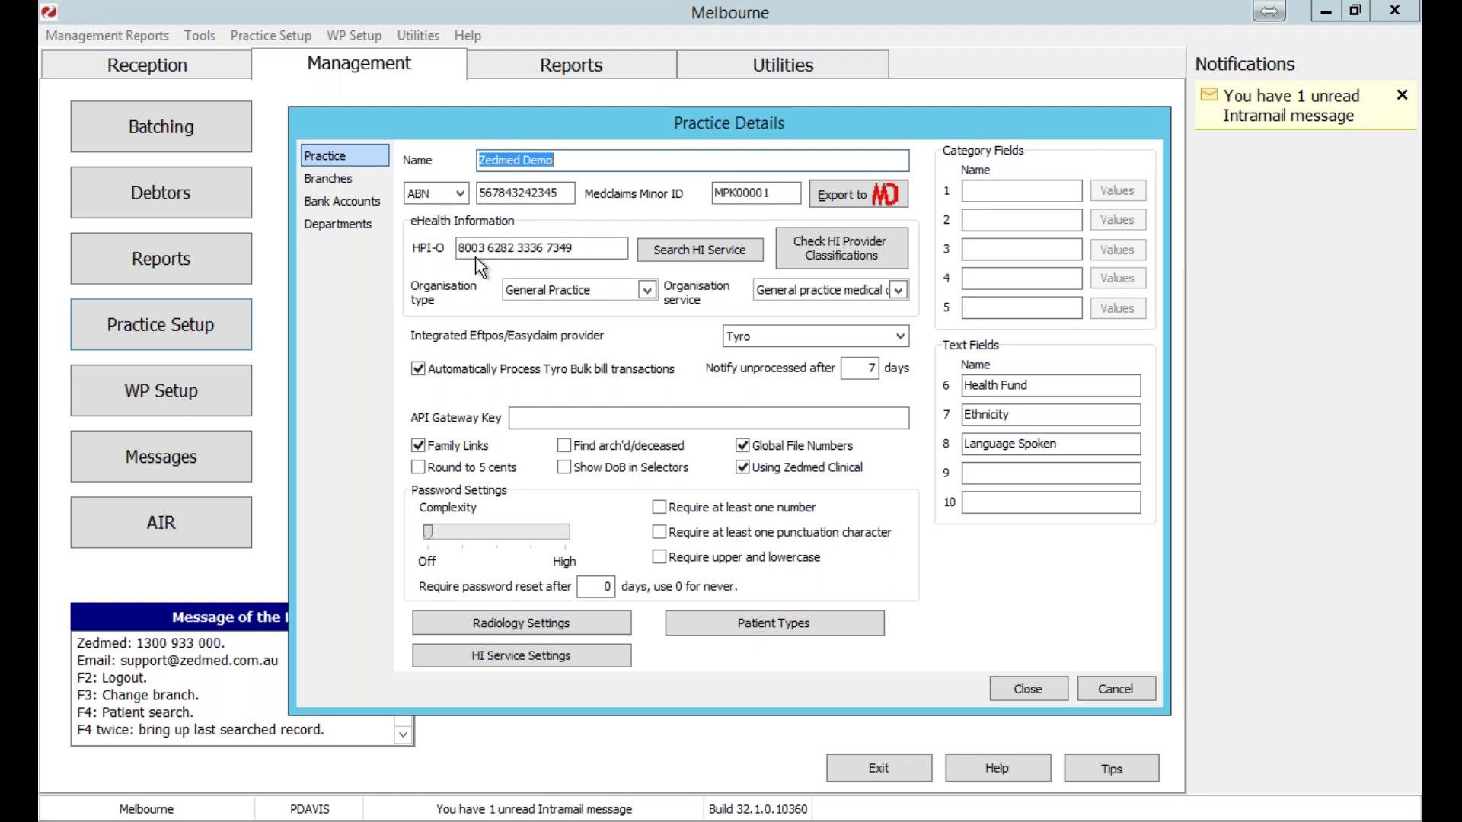
left_click(665, 254)
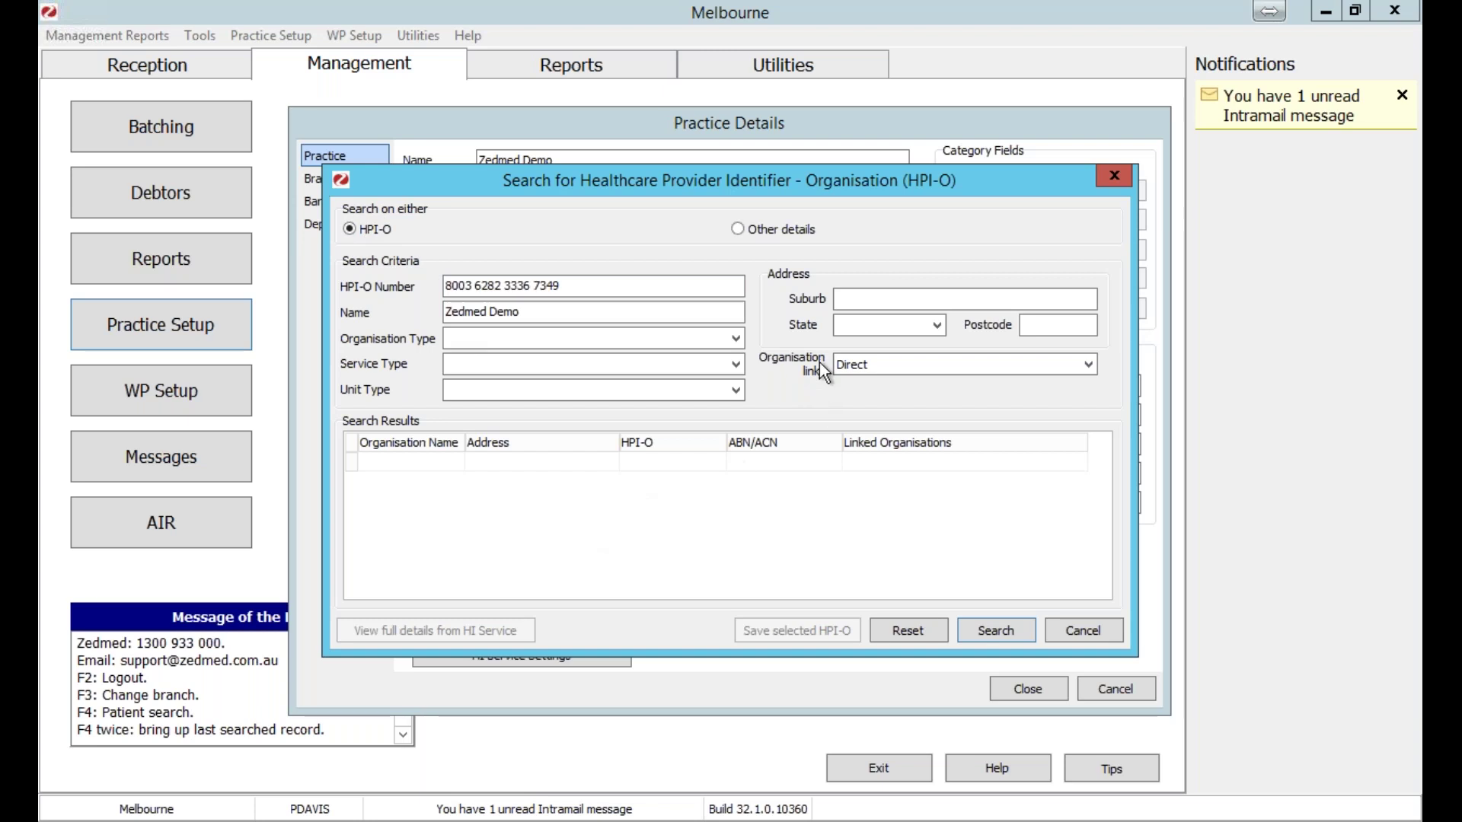
left_click(790, 236)
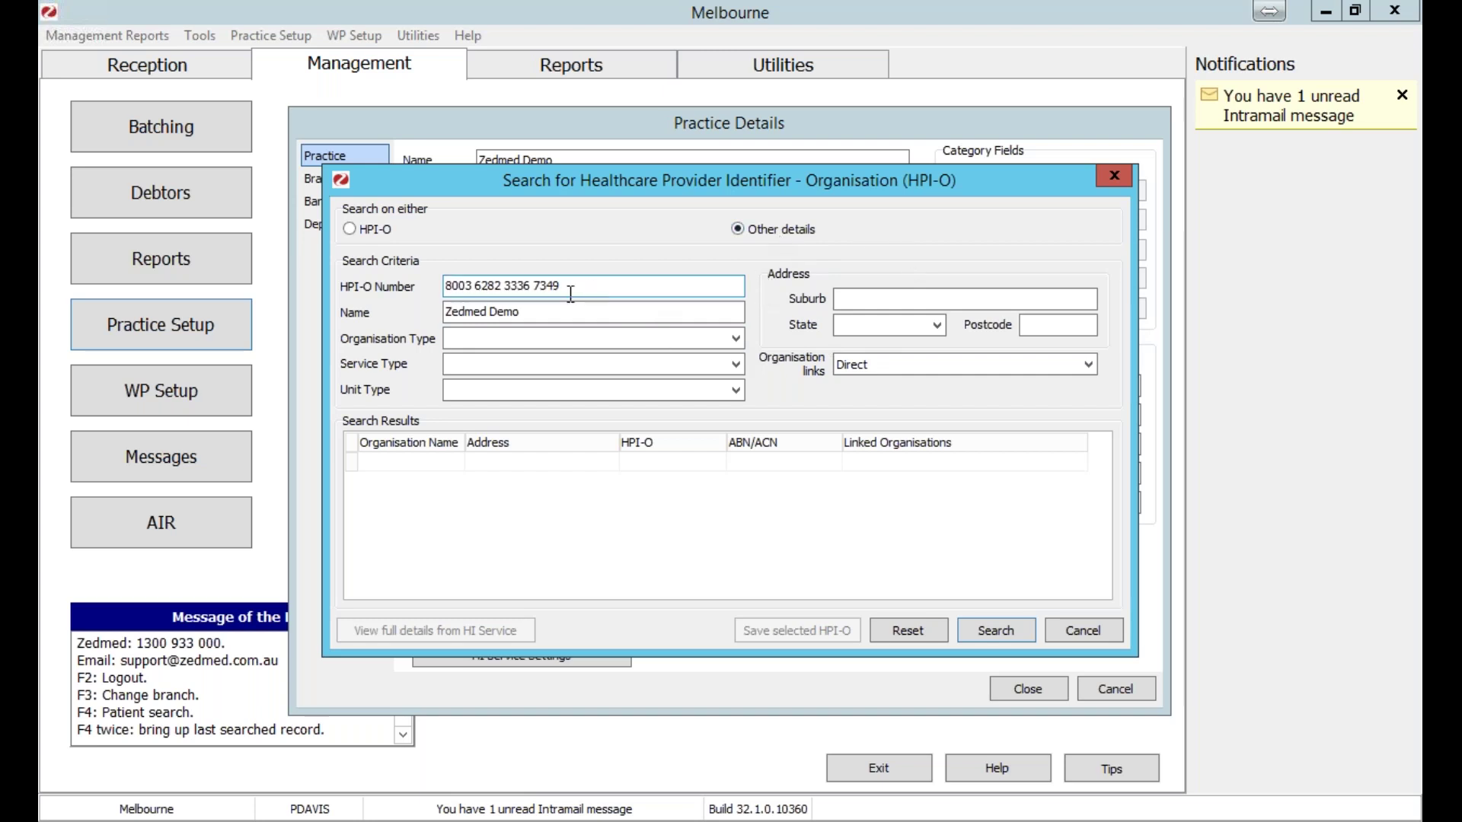
left_click(355, 229)
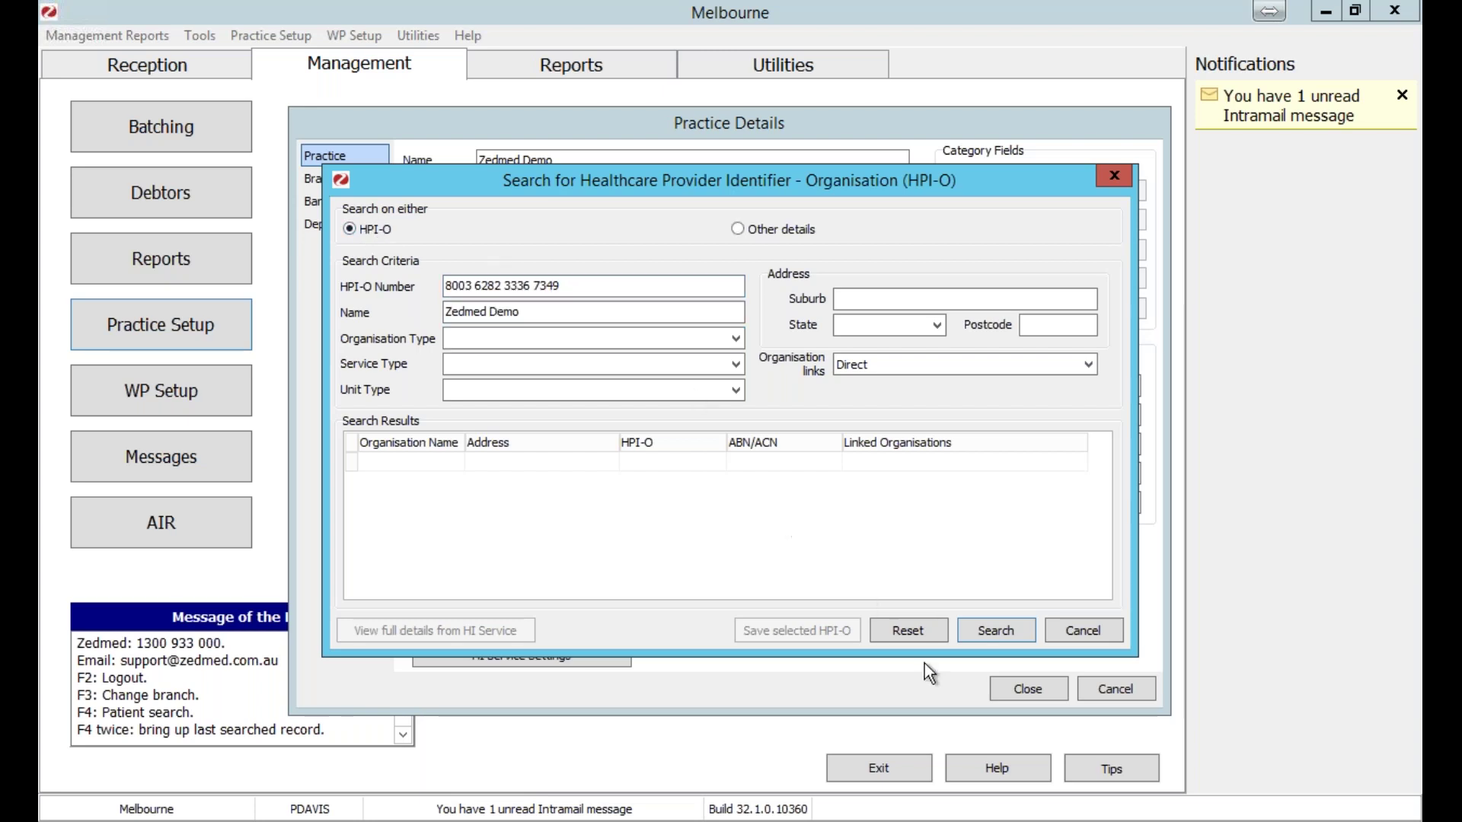
left_click(981, 632)
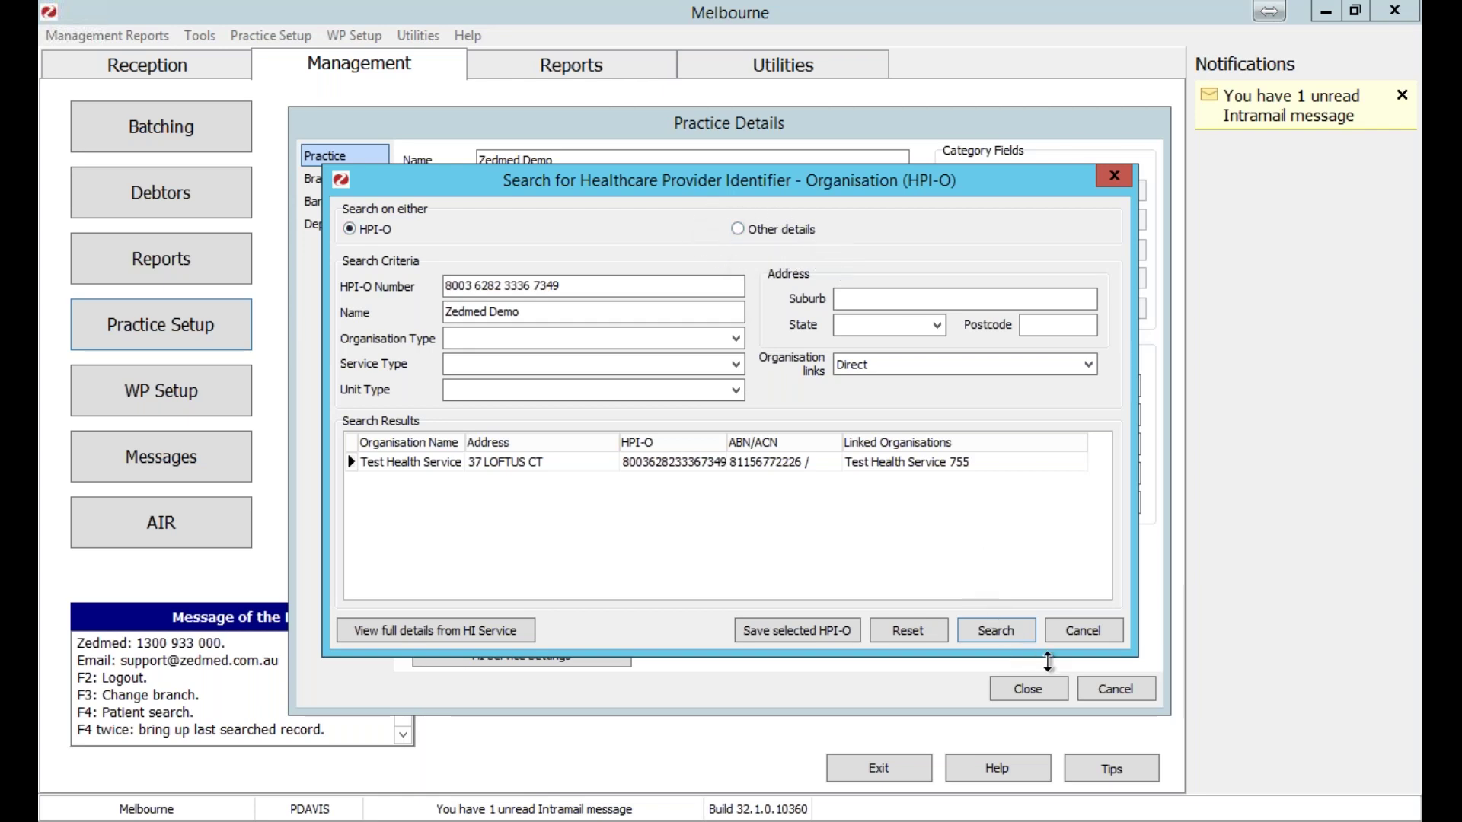
left_click(1066, 641)
left_click_drag(601, 247, 371, 271)
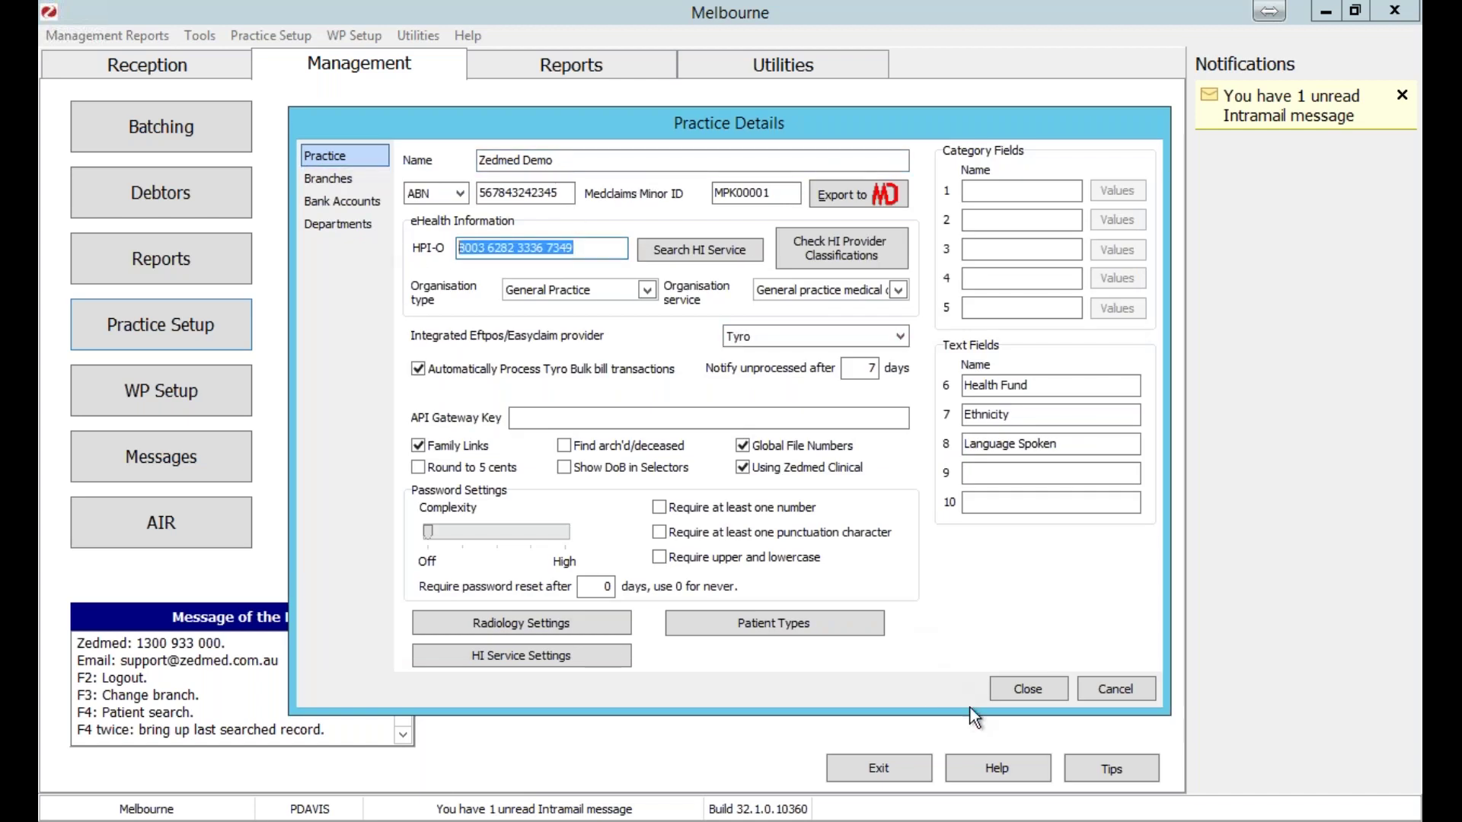
left_click(1012, 689)
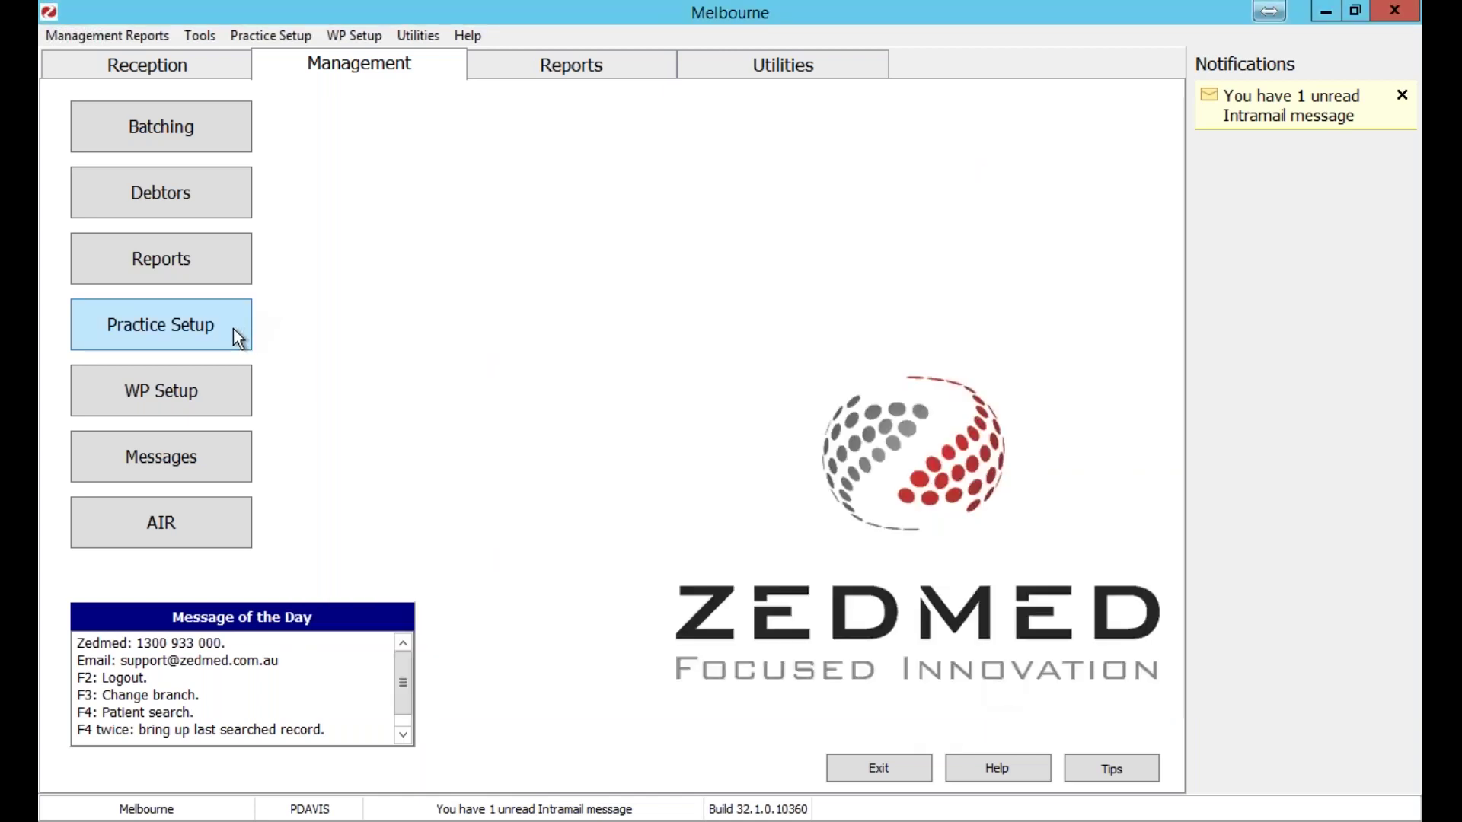
left_click(233, 327)
mouse_move(447, 456)
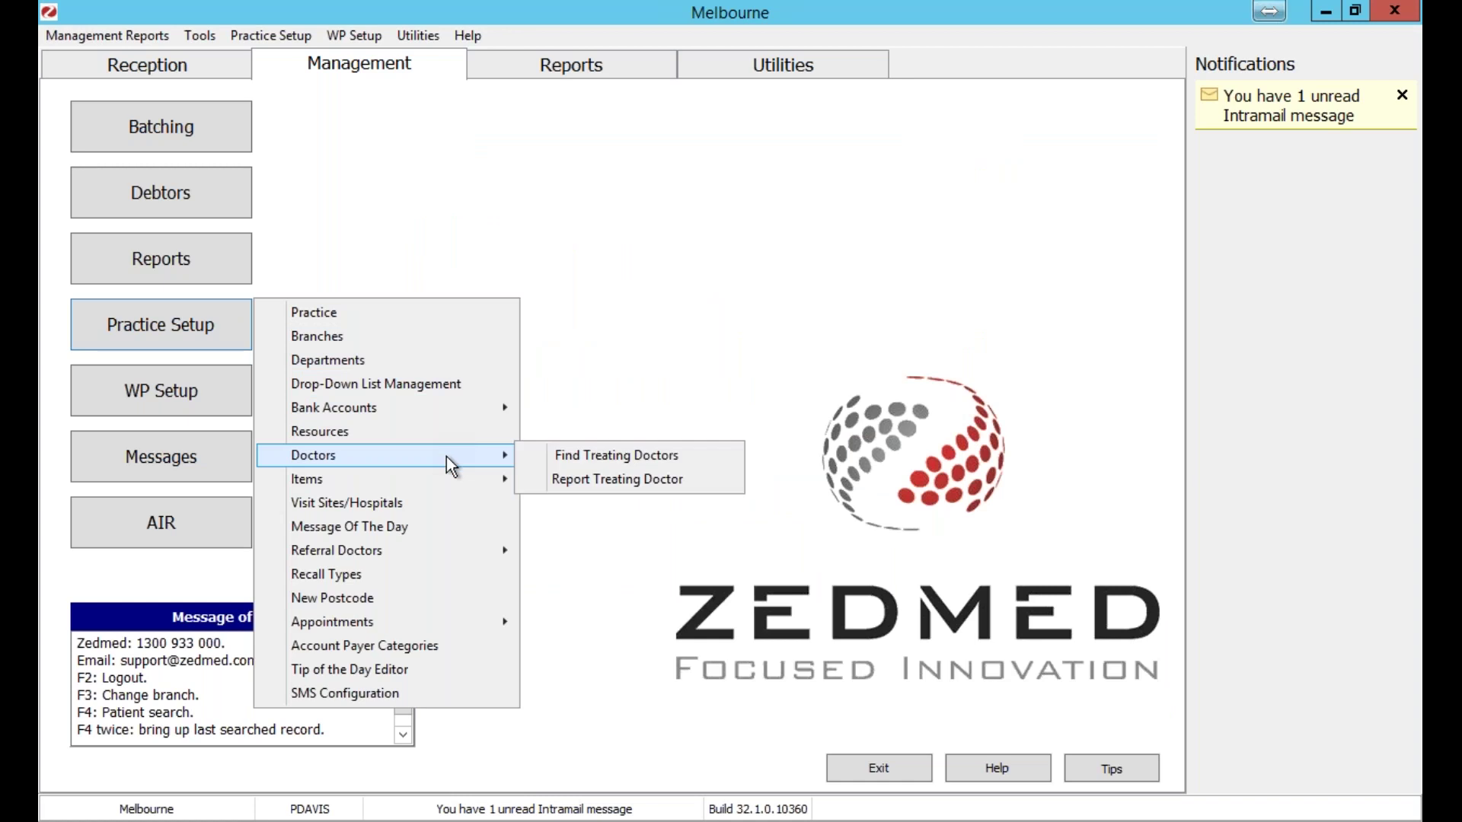
left_click(606, 457)
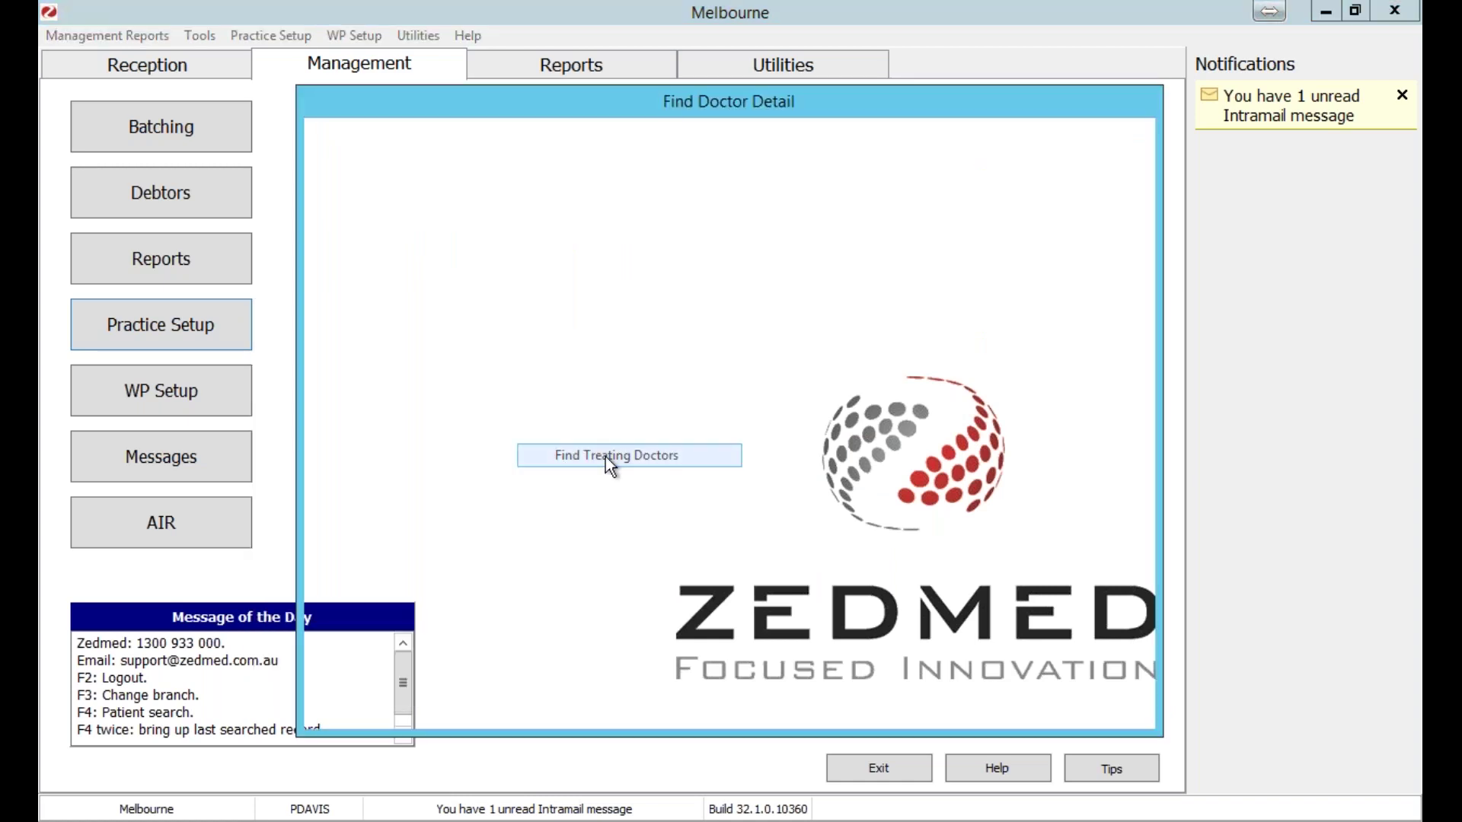
type("Davi")
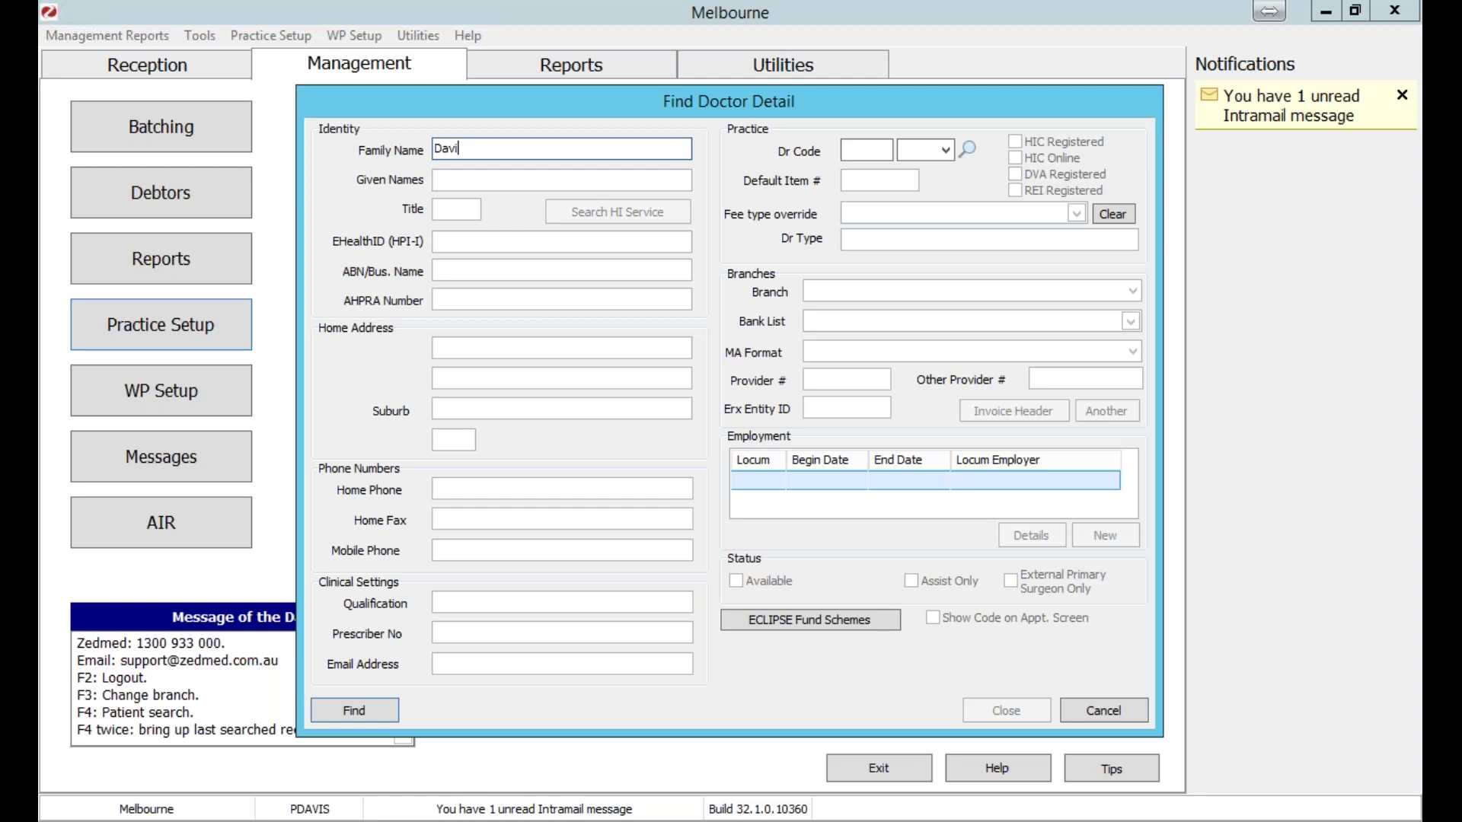
key("Return")
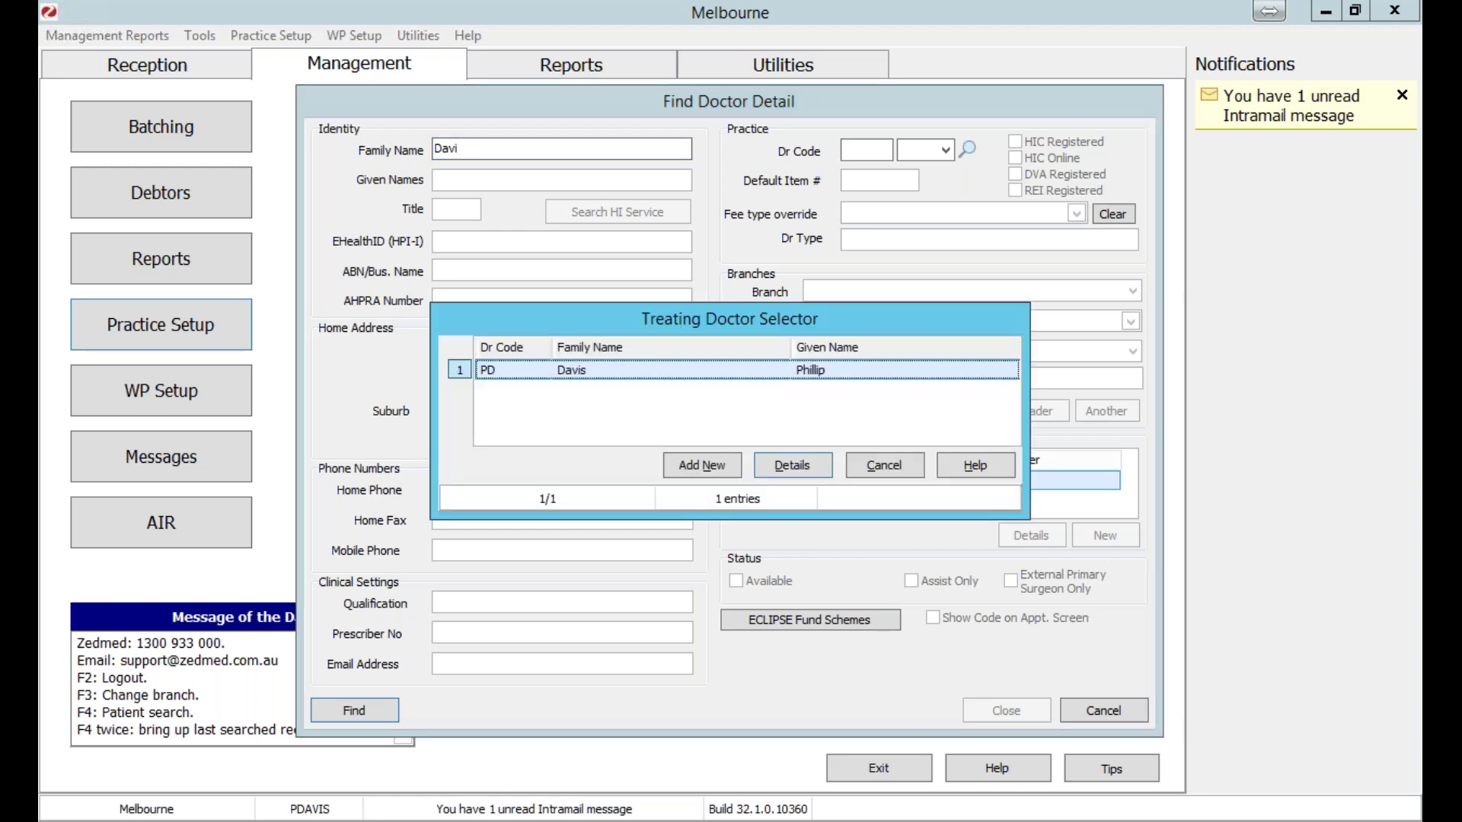
key("Return")
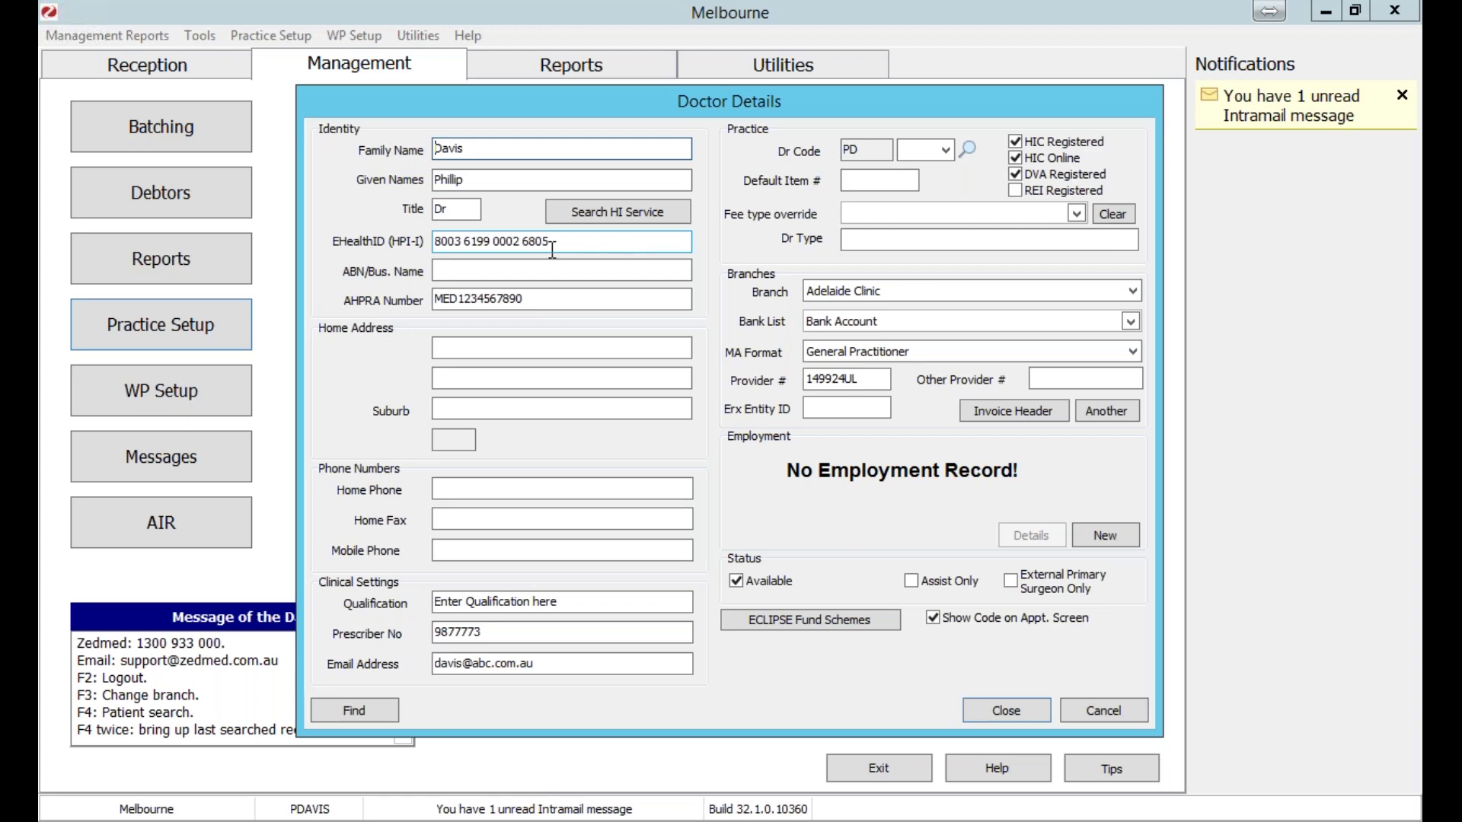
left_click(610, 213)
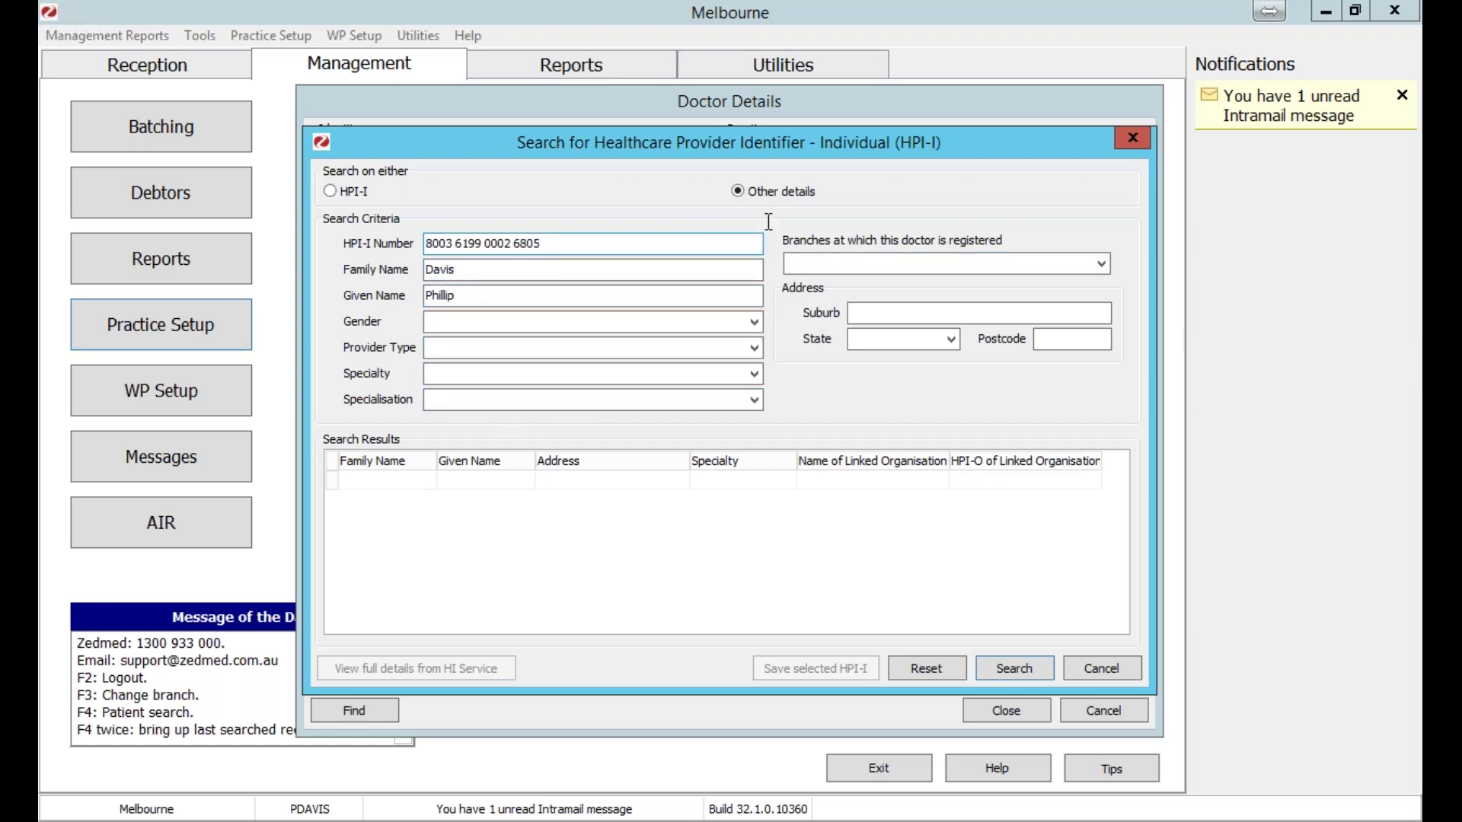
left_click(352, 196)
left_click(1013, 667)
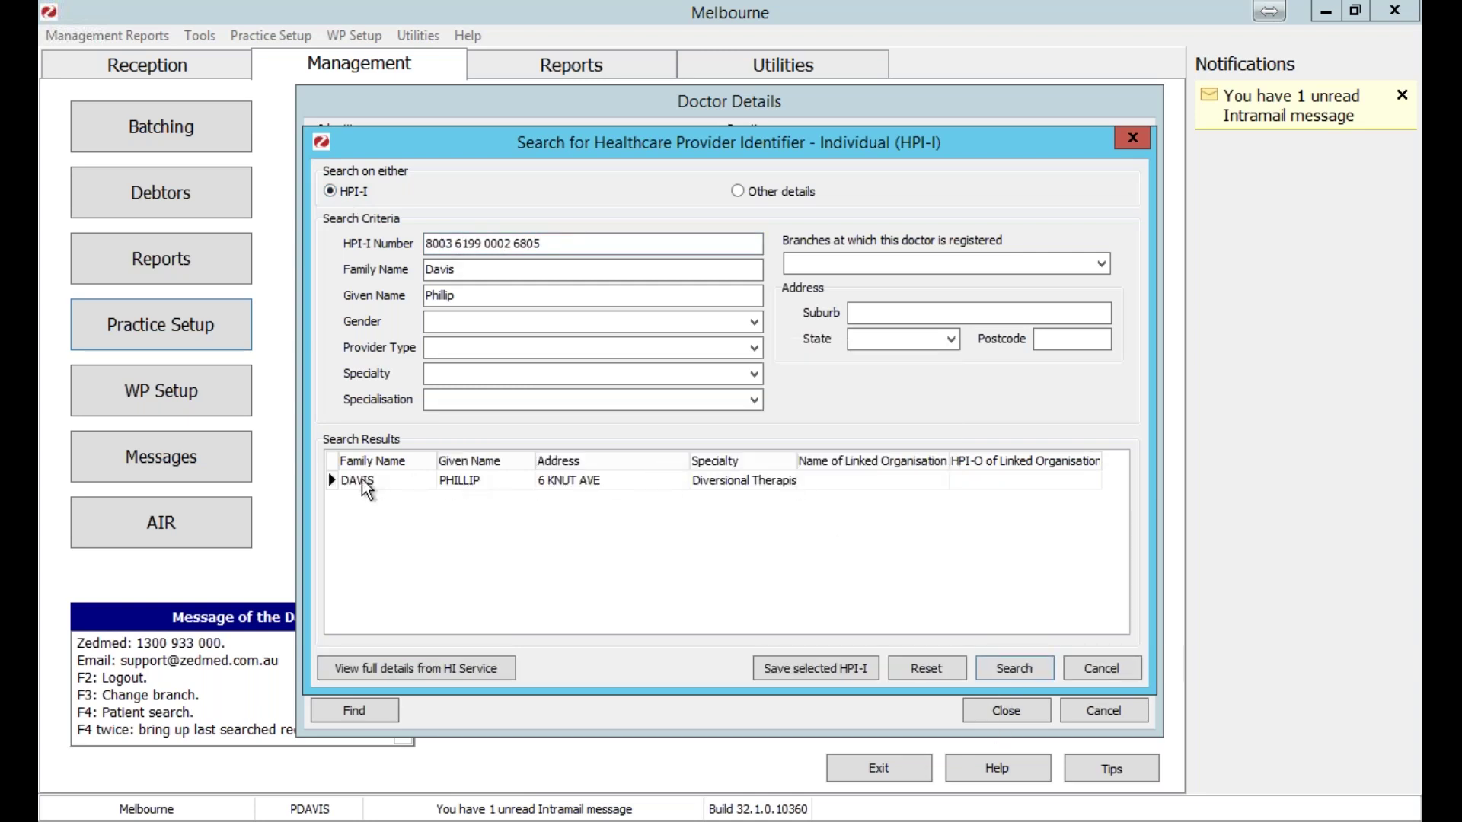
left_click(768, 484)
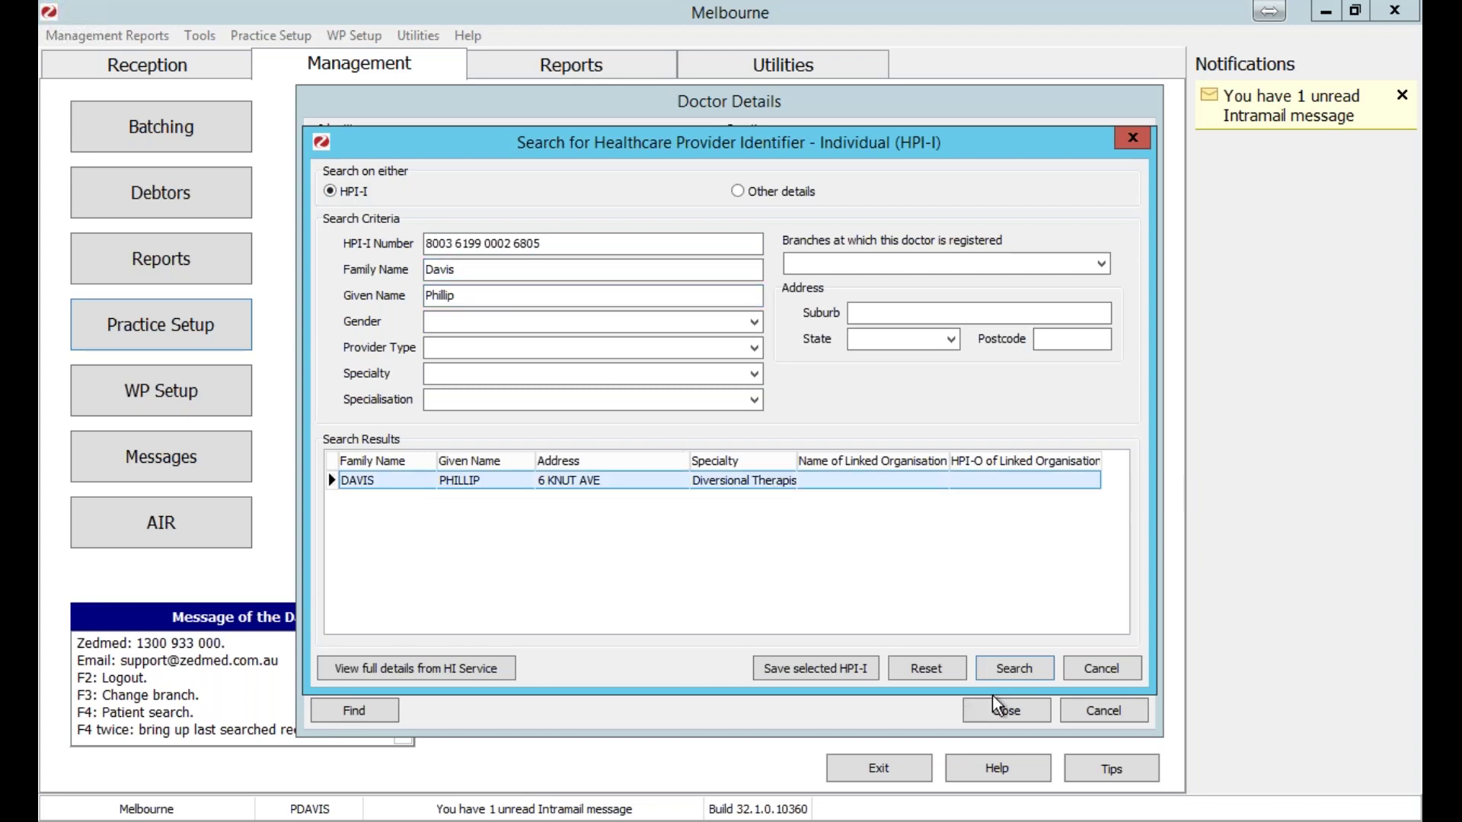
left_click_drag(960, 151, 827, 123)
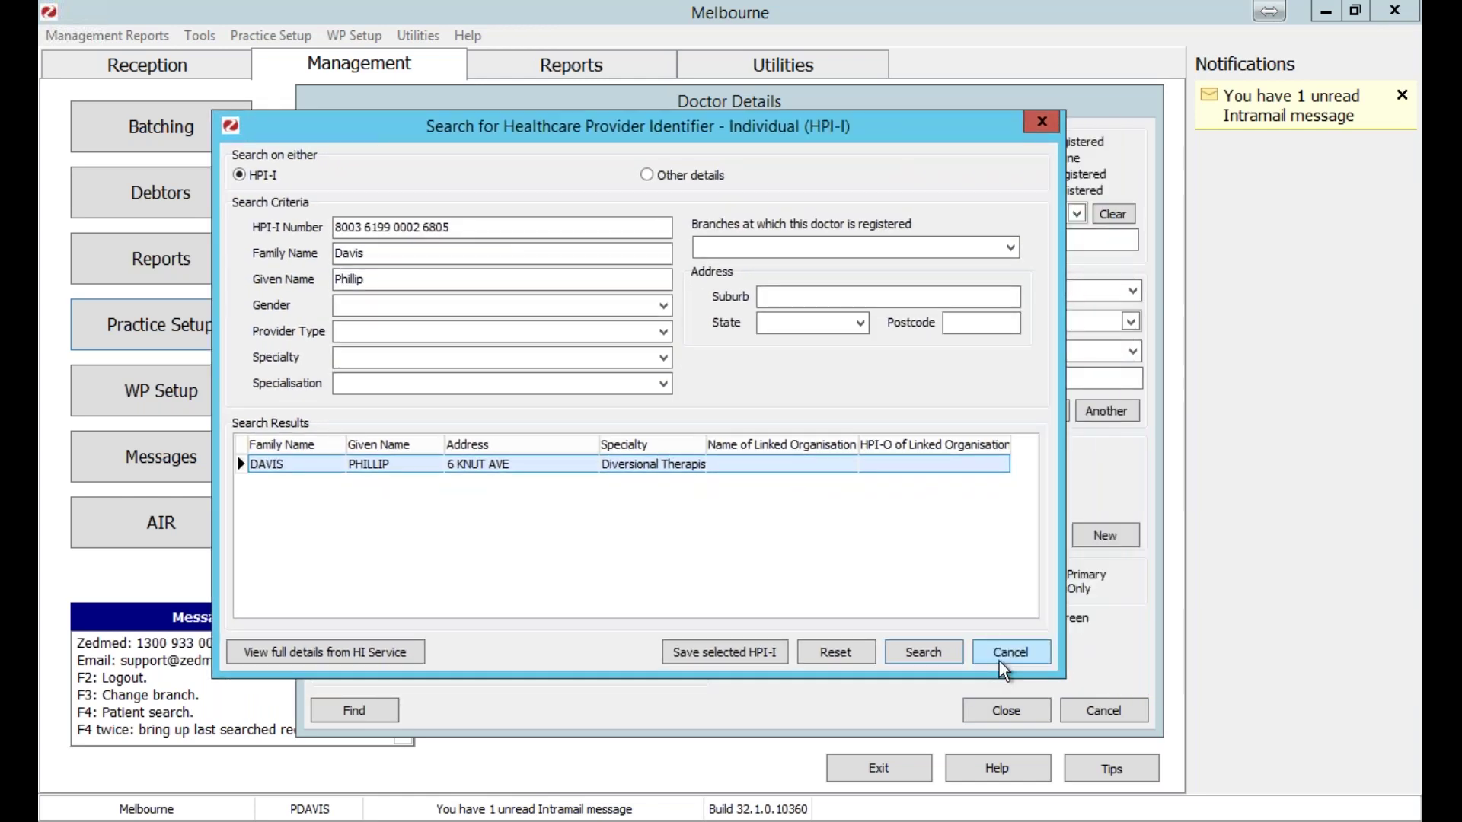
left_click(1004, 655)
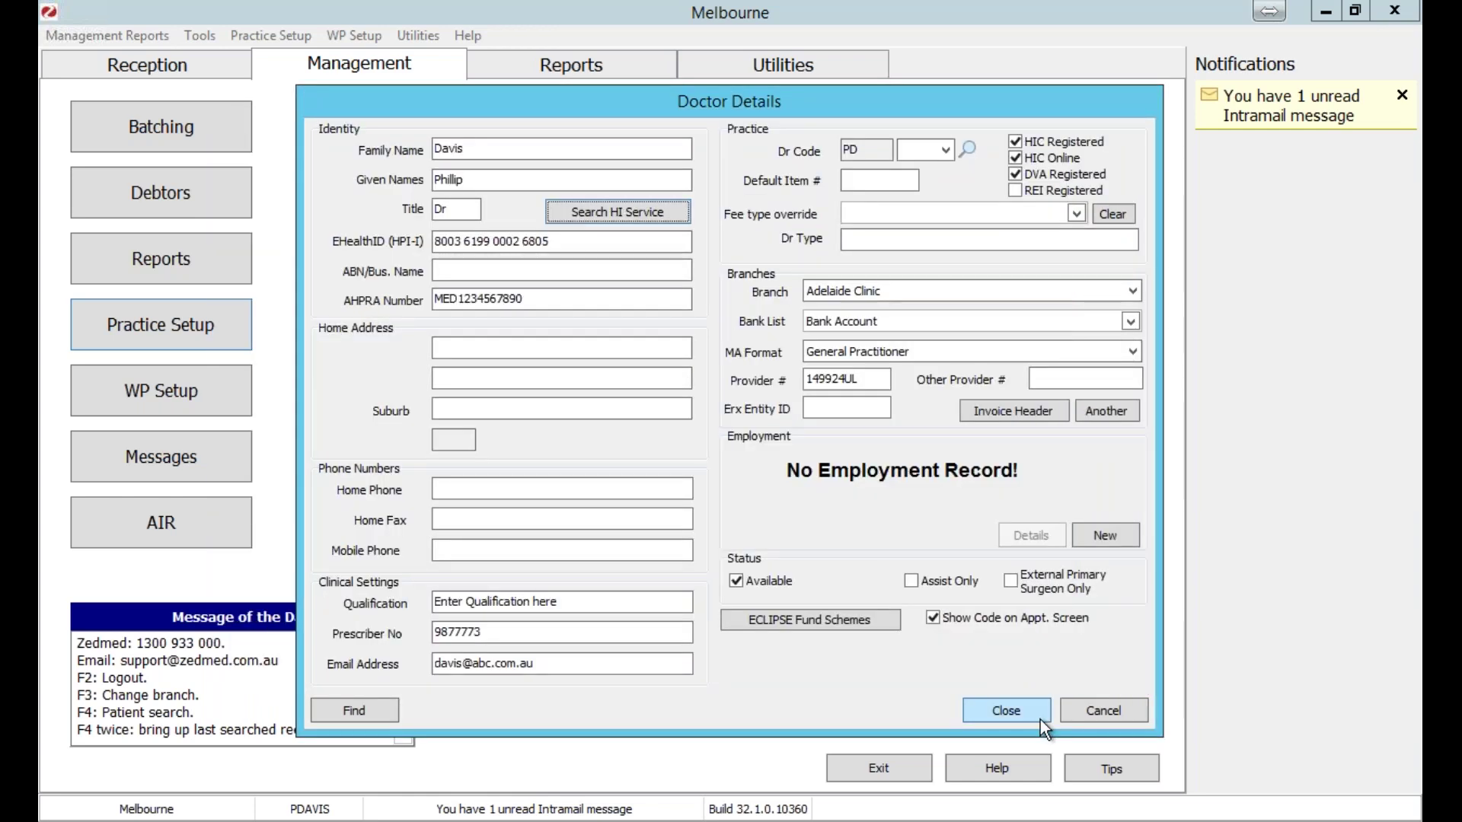
left_click(1039, 716)
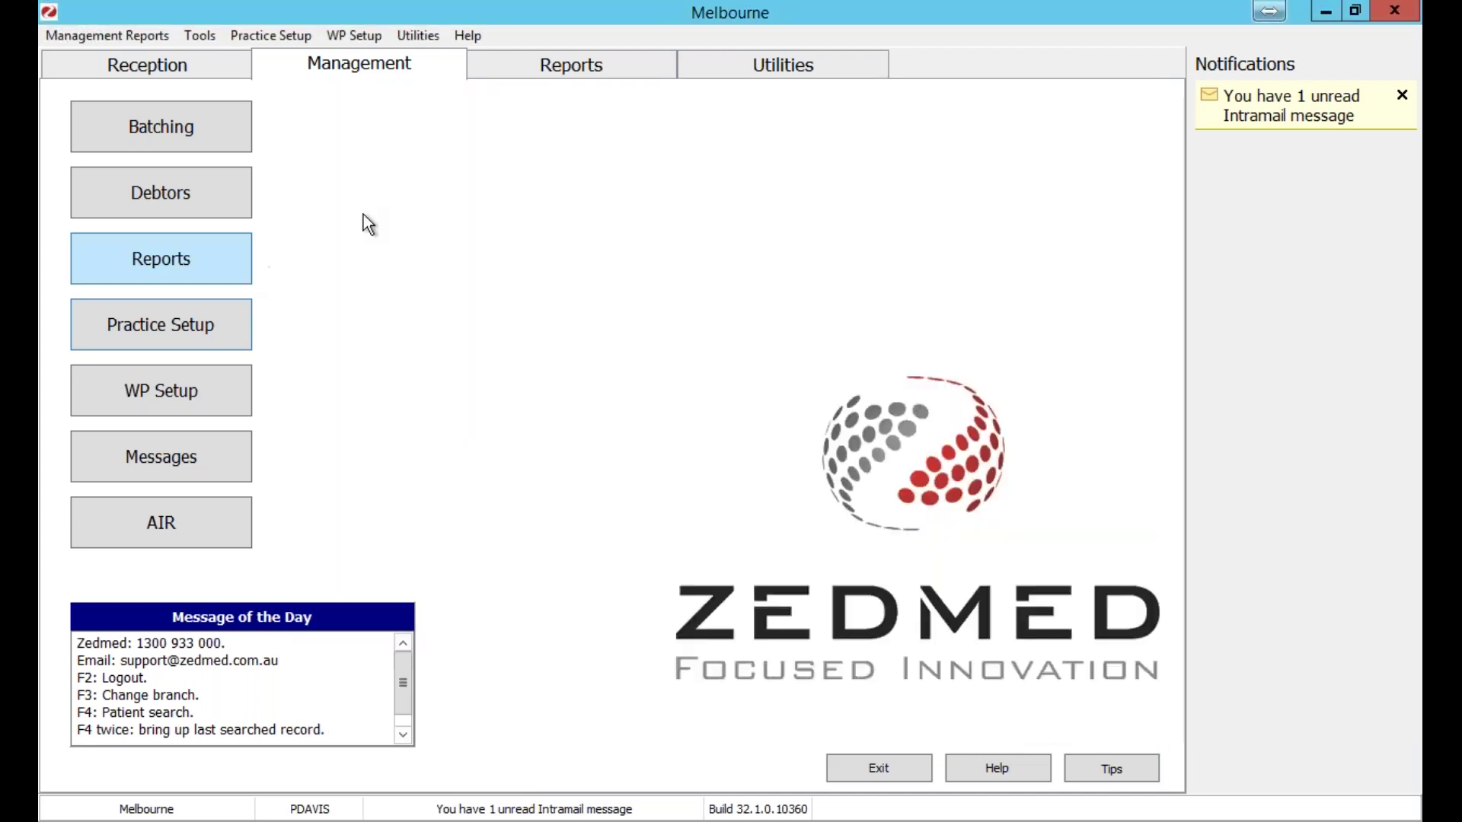
Search Reception patients by the patient's family name and open the first match's details.
left_click(216, 76)
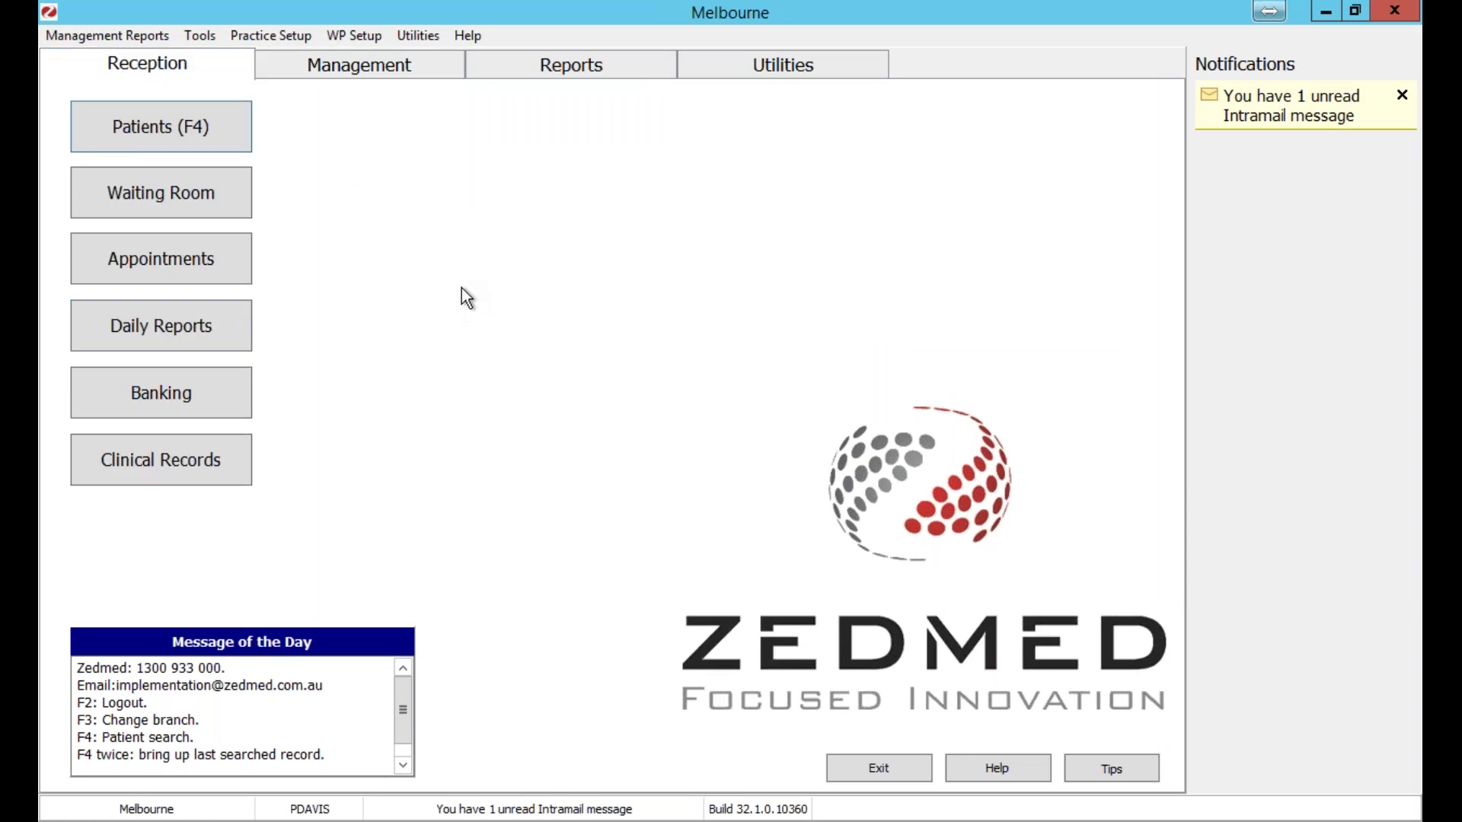
left_click(194, 129)
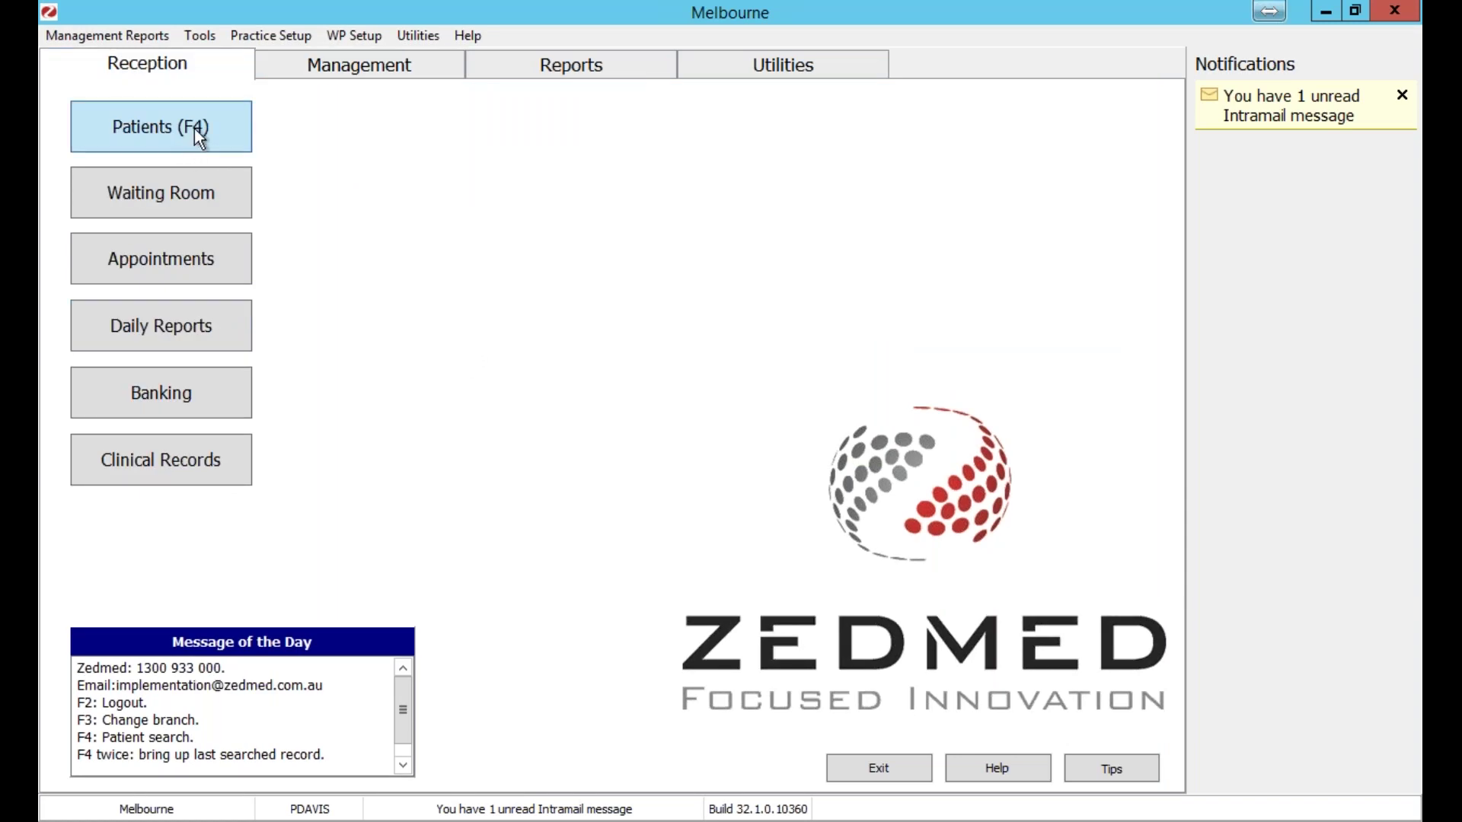
type("Blair")
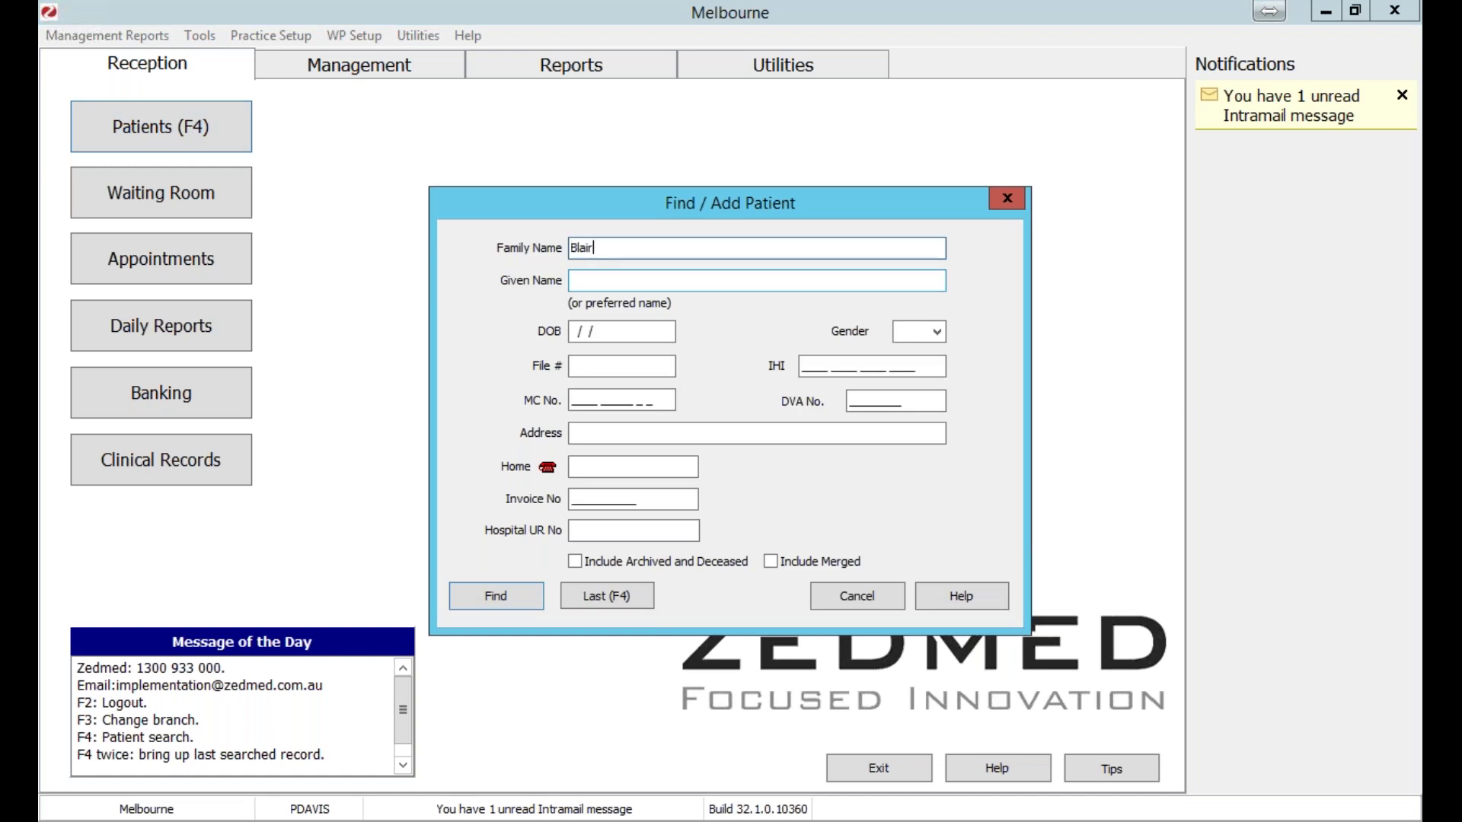
key("Return")
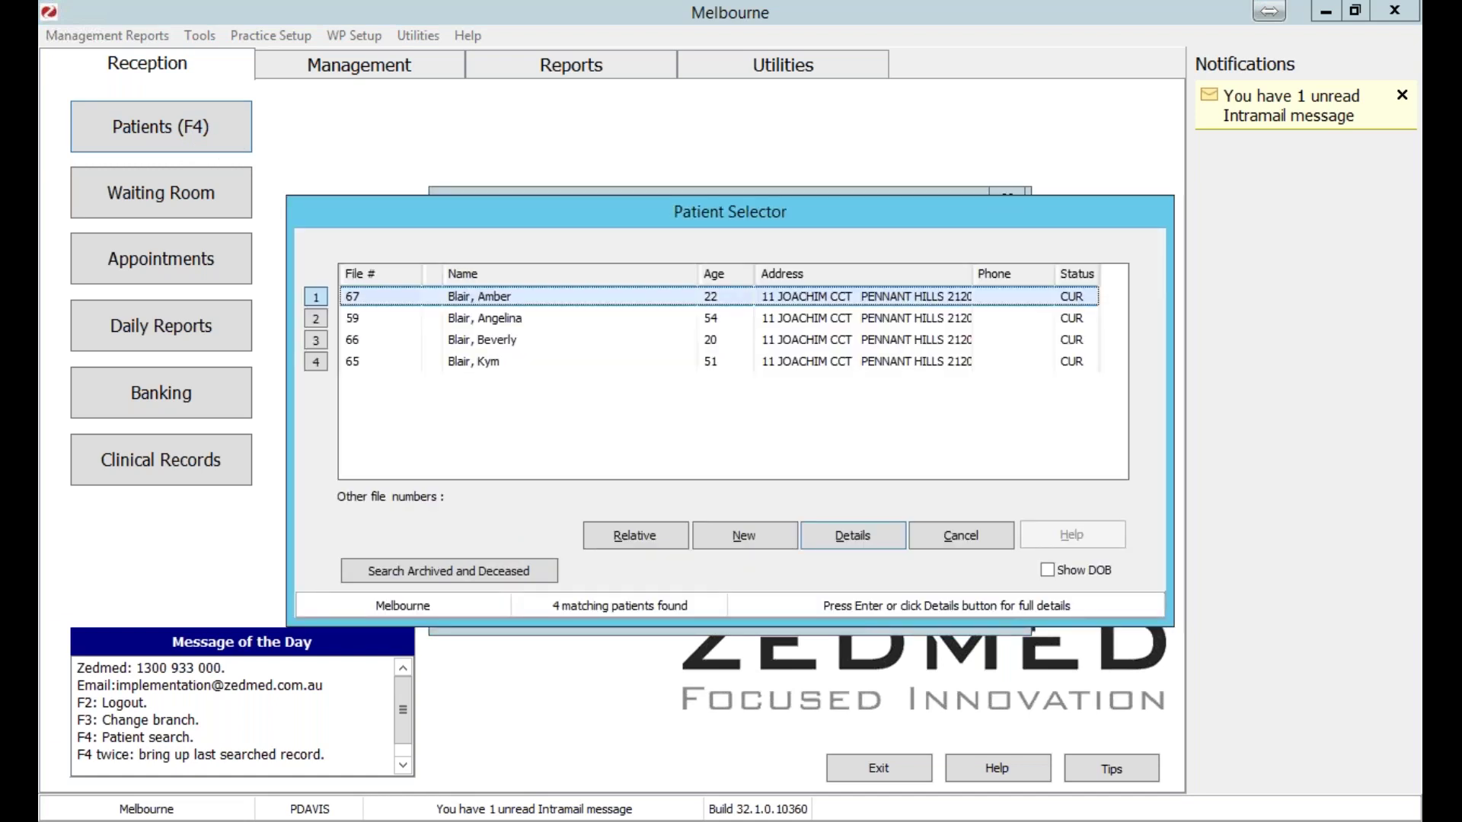
key("Return")
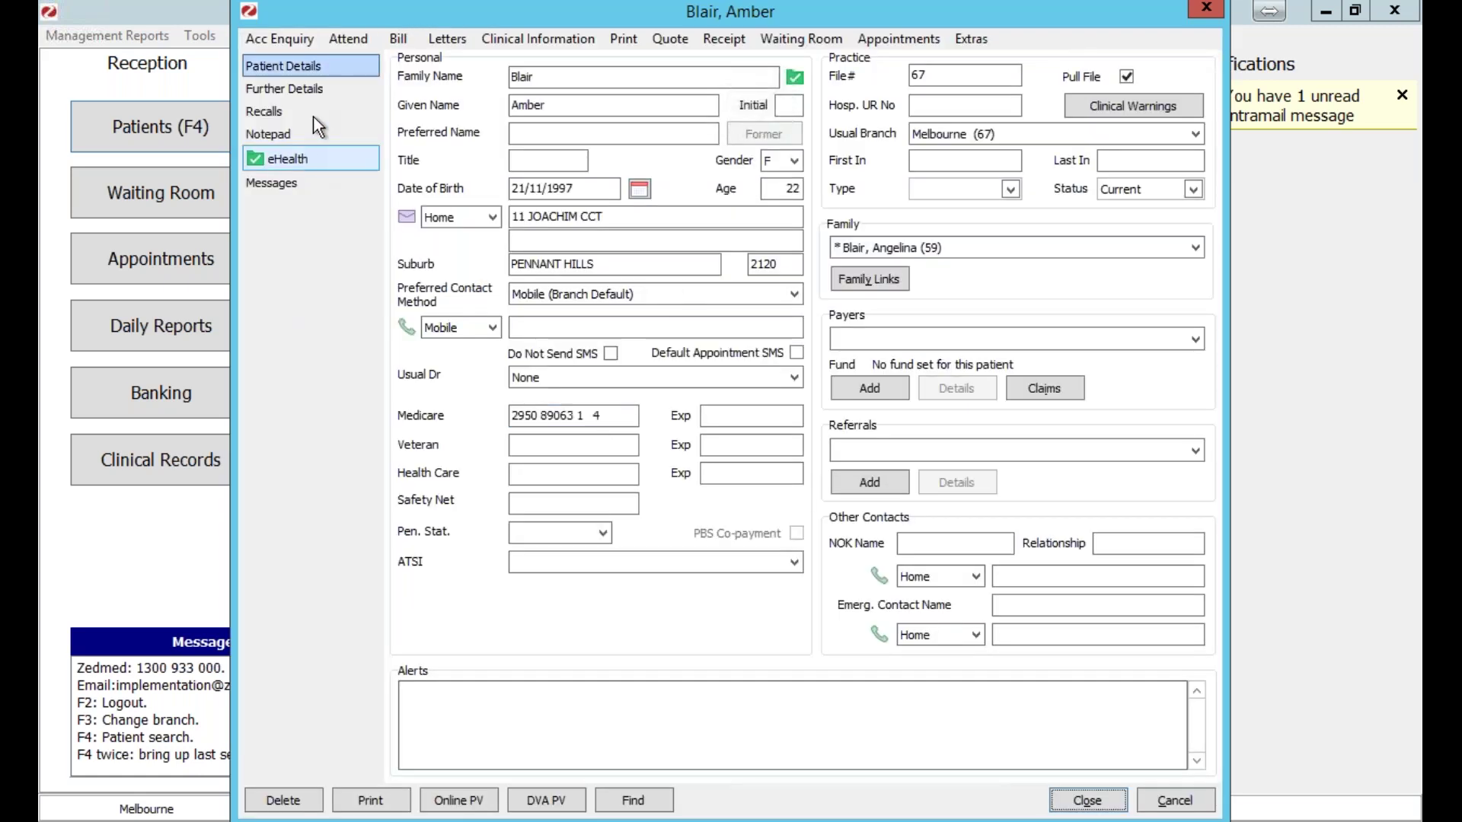
Clear the patient's current IHI details on the eHealth tab and close the record.
left_click(286, 157)
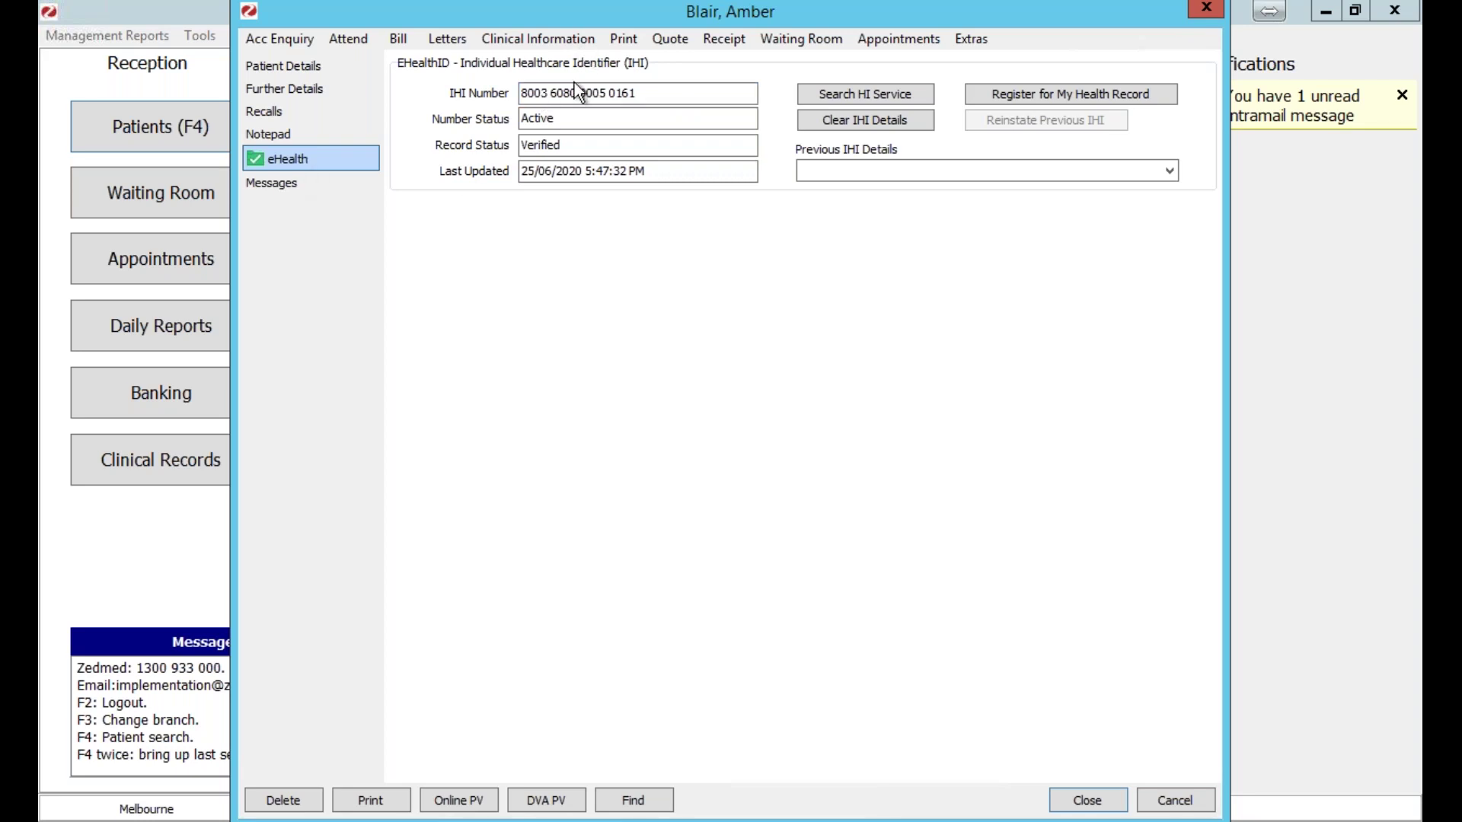
left_click(827, 118)
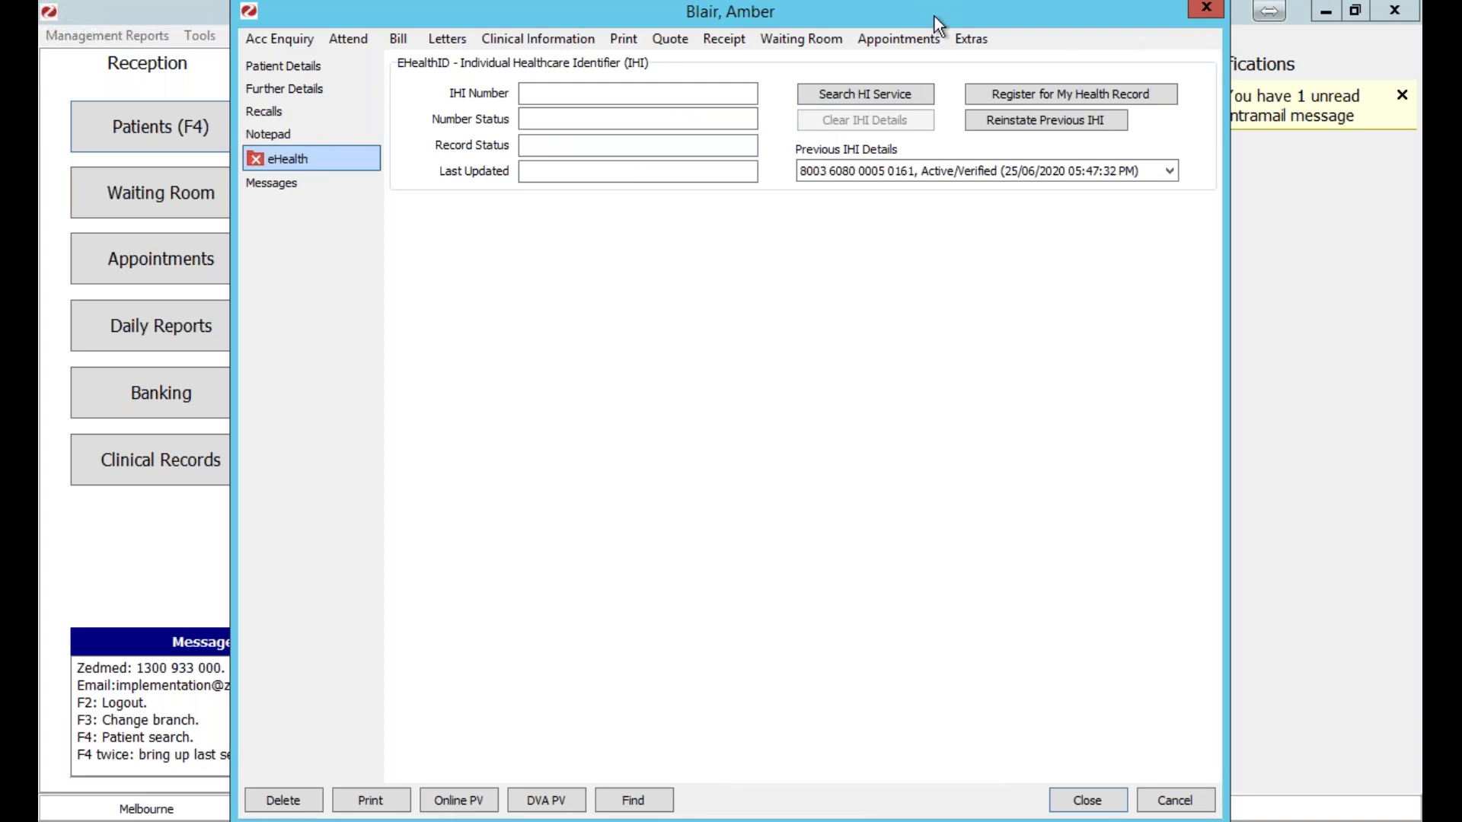
left_click_drag(870, 32, 719, 53)
left_click(950, 816)
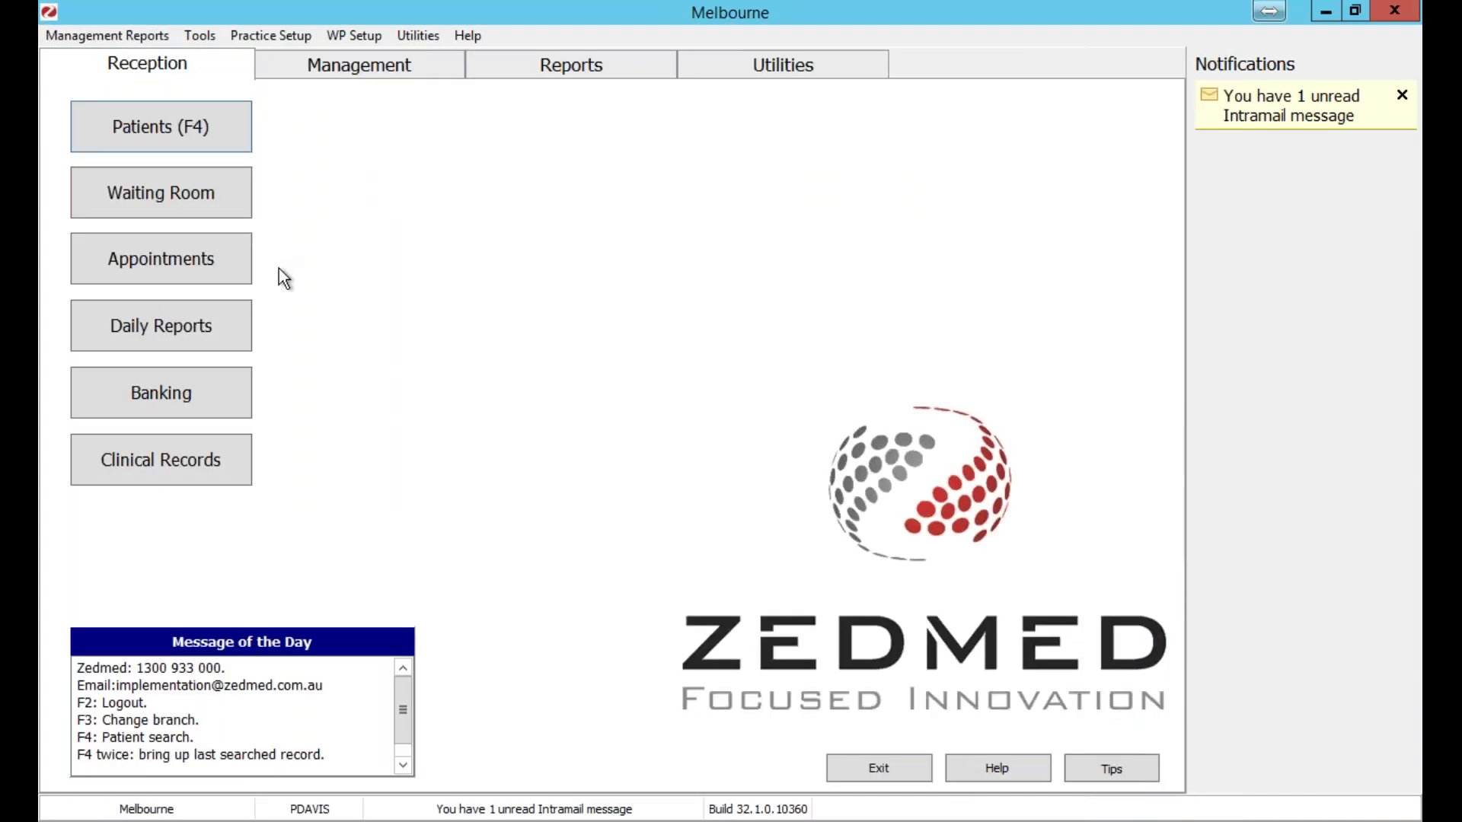
Reopen the last patient, re-verify the IHI via Search HI Service, and close the record.
left_click(184, 140)
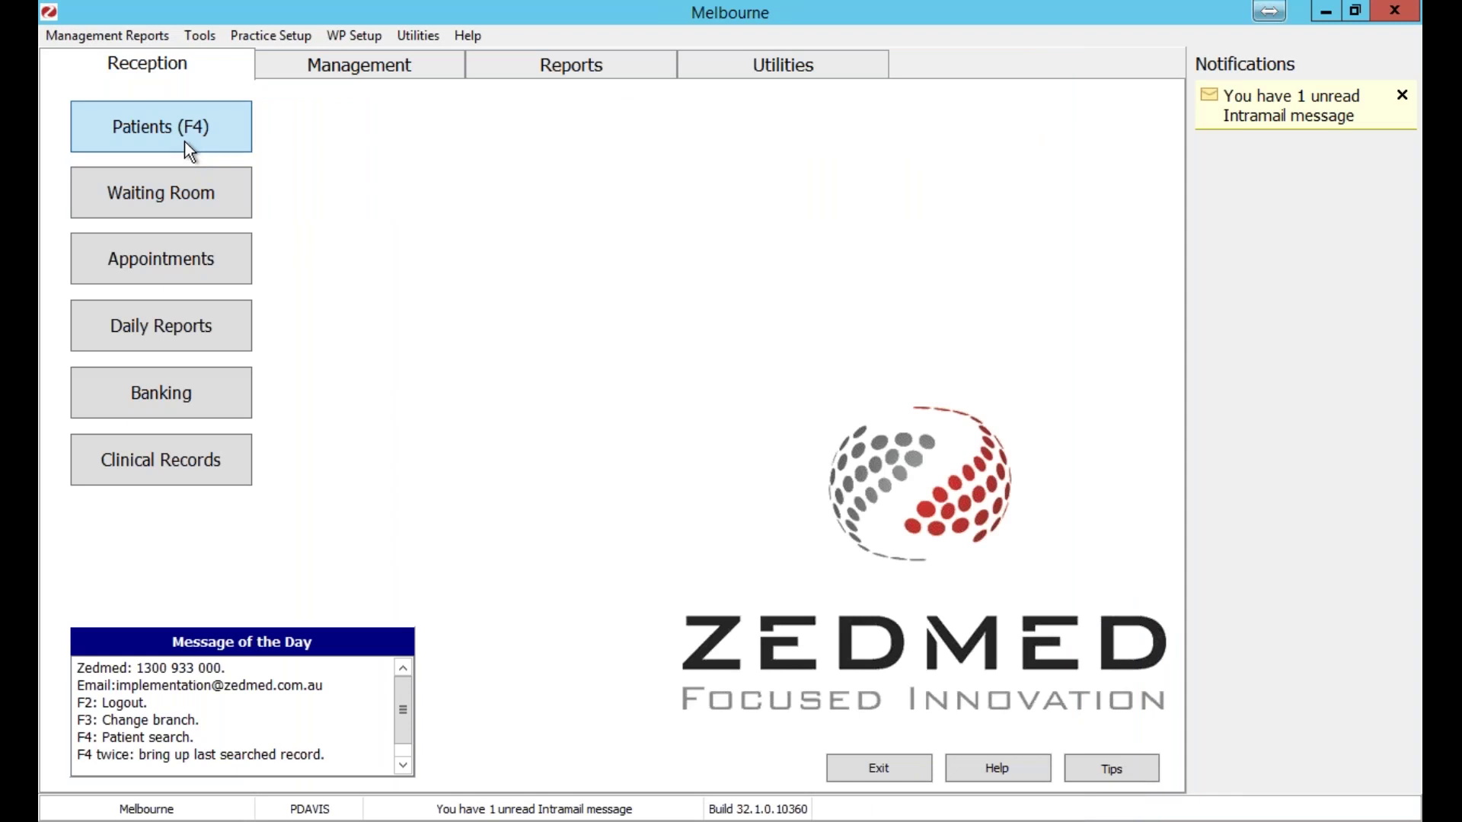
left_click(620, 594)
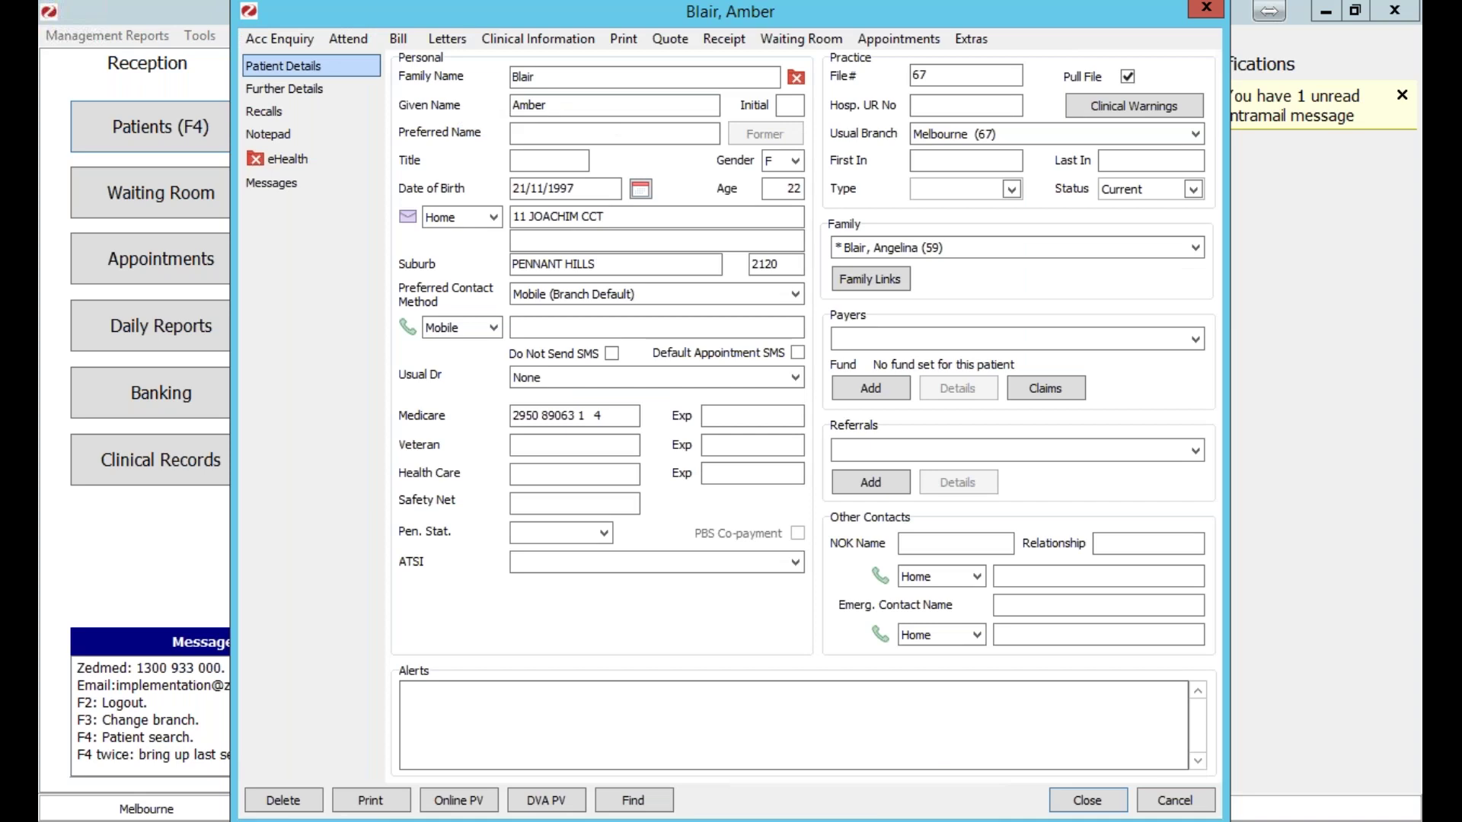
left_click(551, 77)
left_click(292, 166)
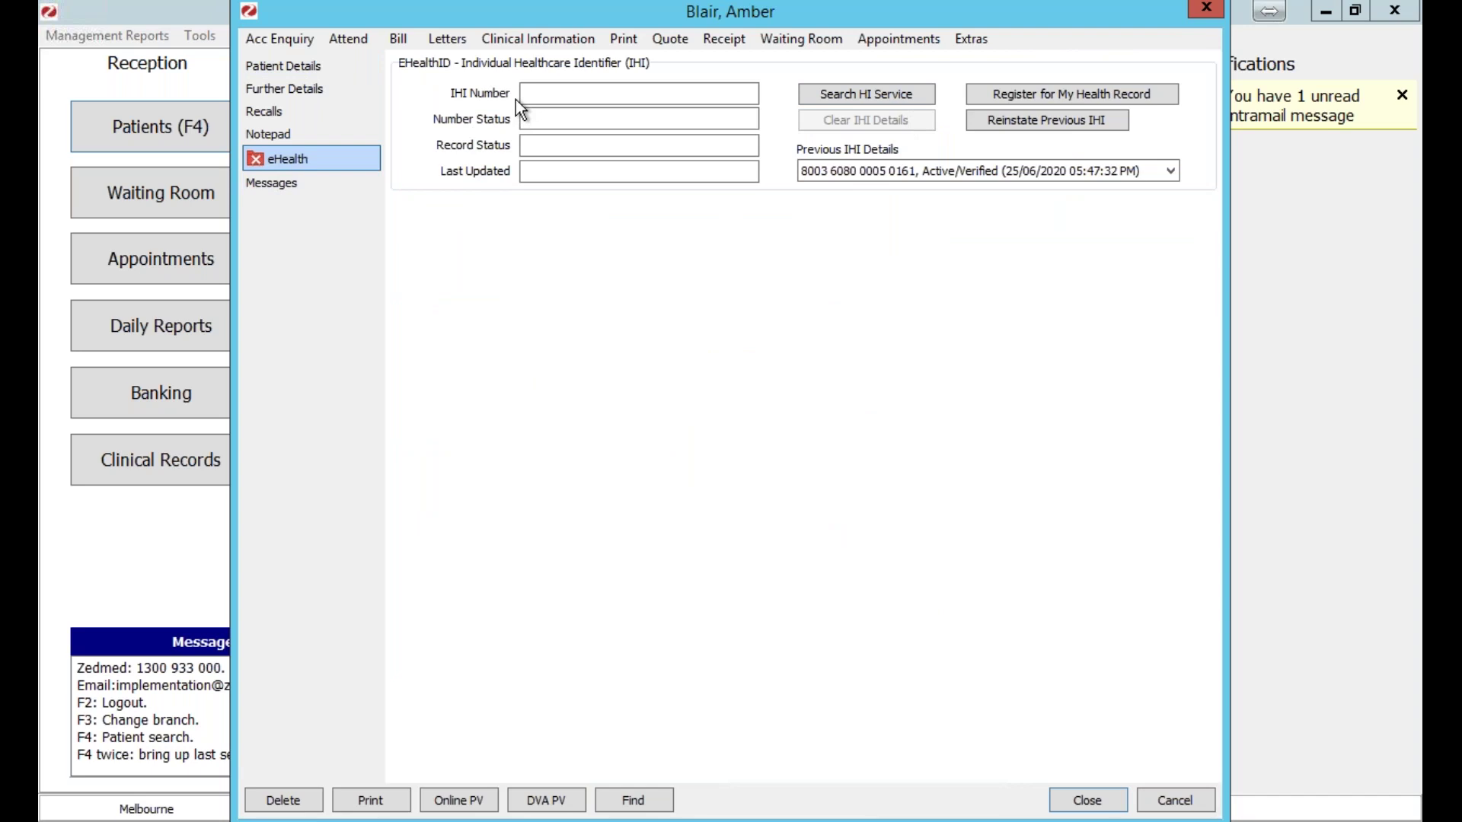
left_click(851, 94)
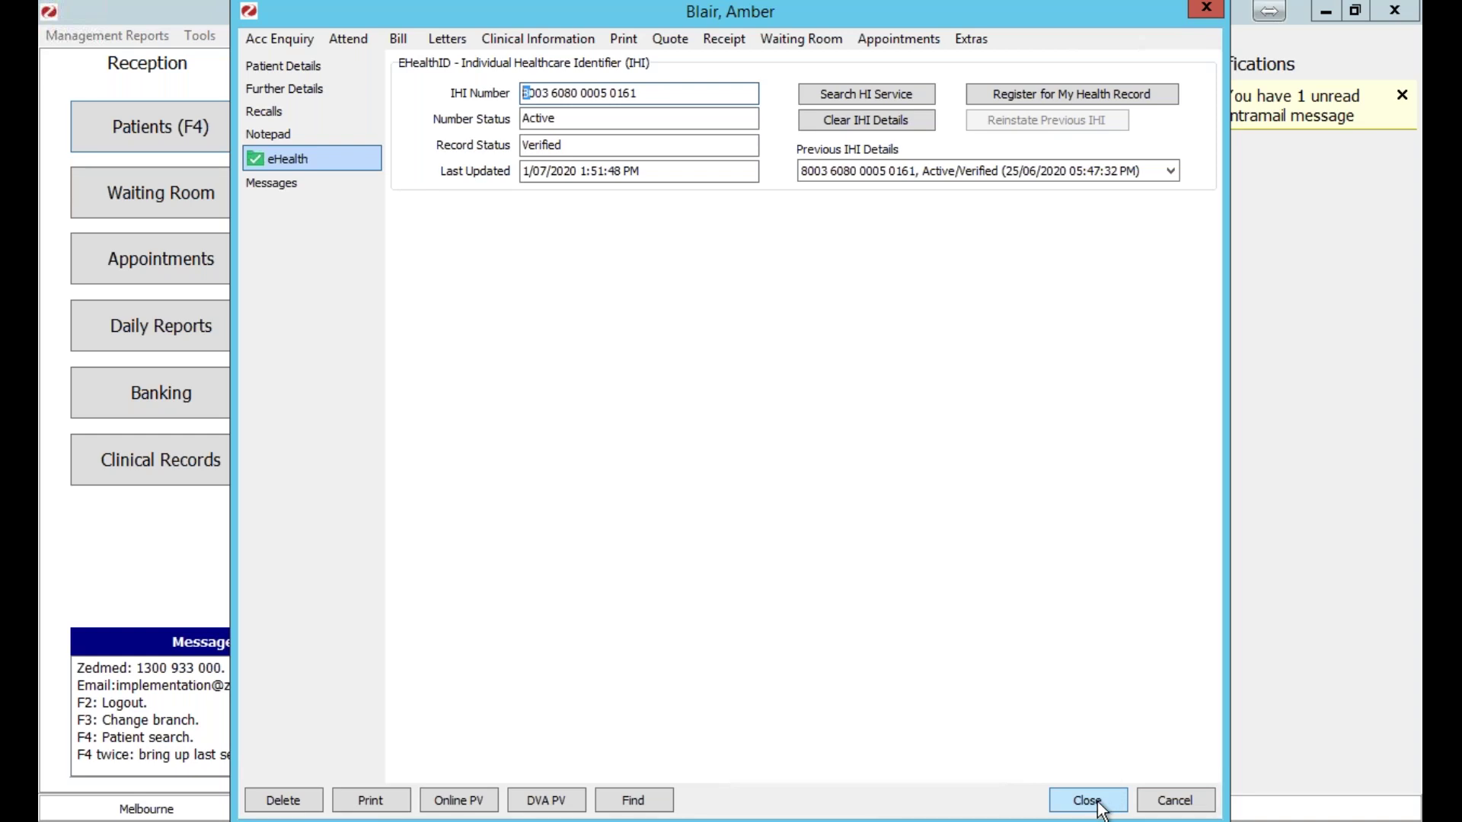
left_click(1099, 801)
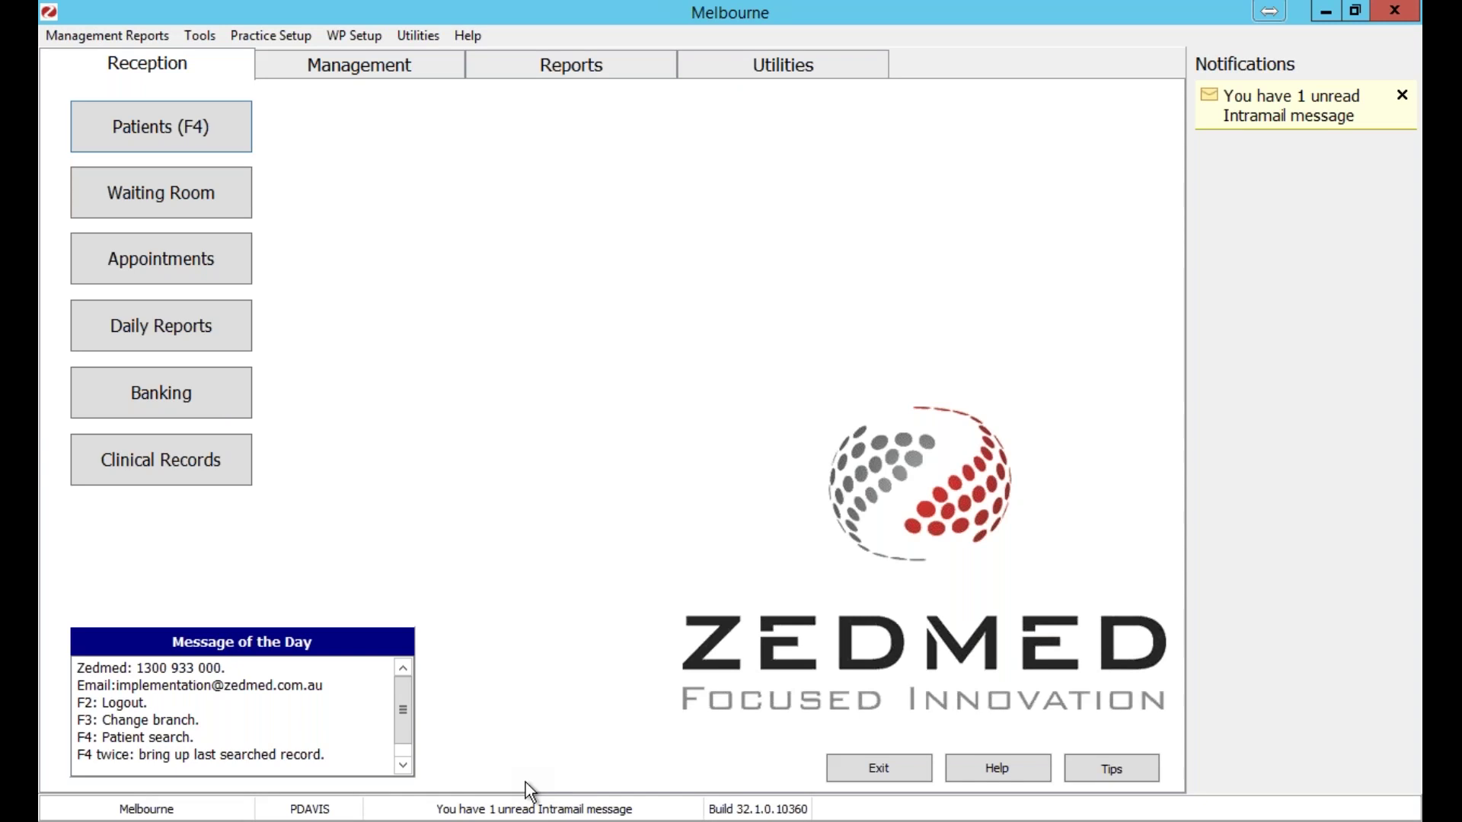
In Zedmed Clinical, open a second patient's record by family name and dismiss the To Do List.
key("alt+Tab")
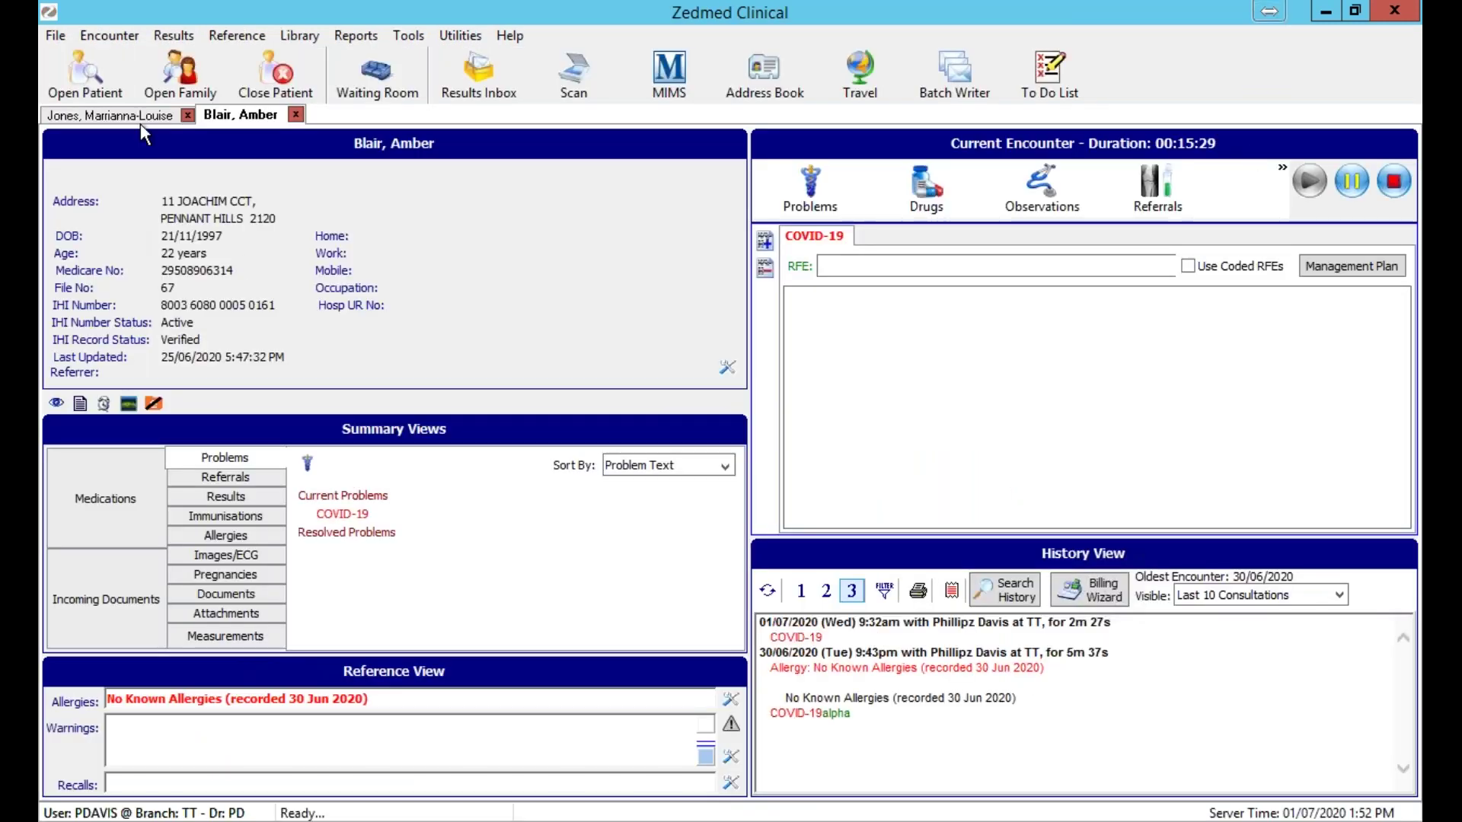
left_click(88, 79)
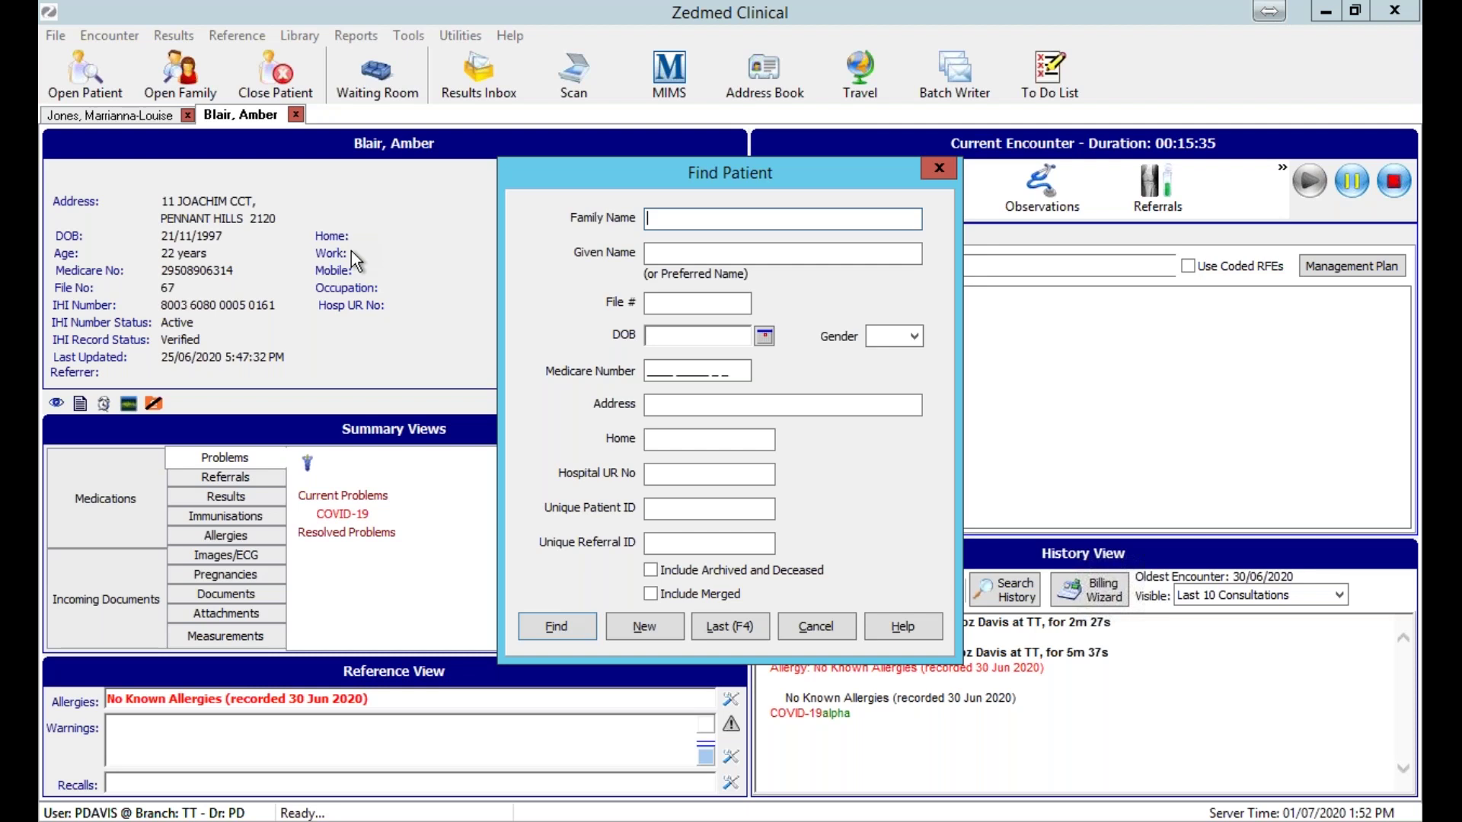
type("Jones")
key("Return")
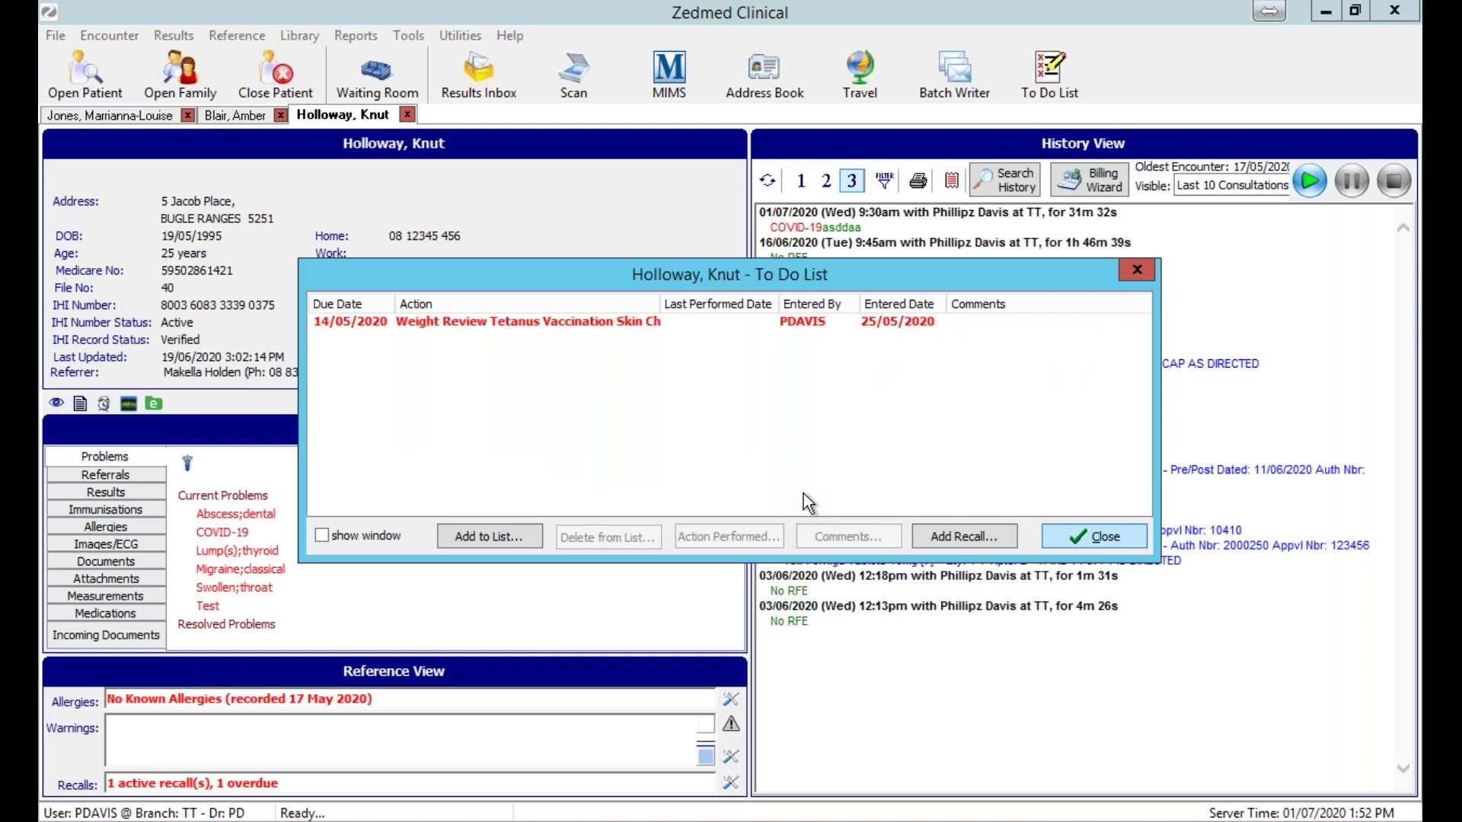
key("Return")
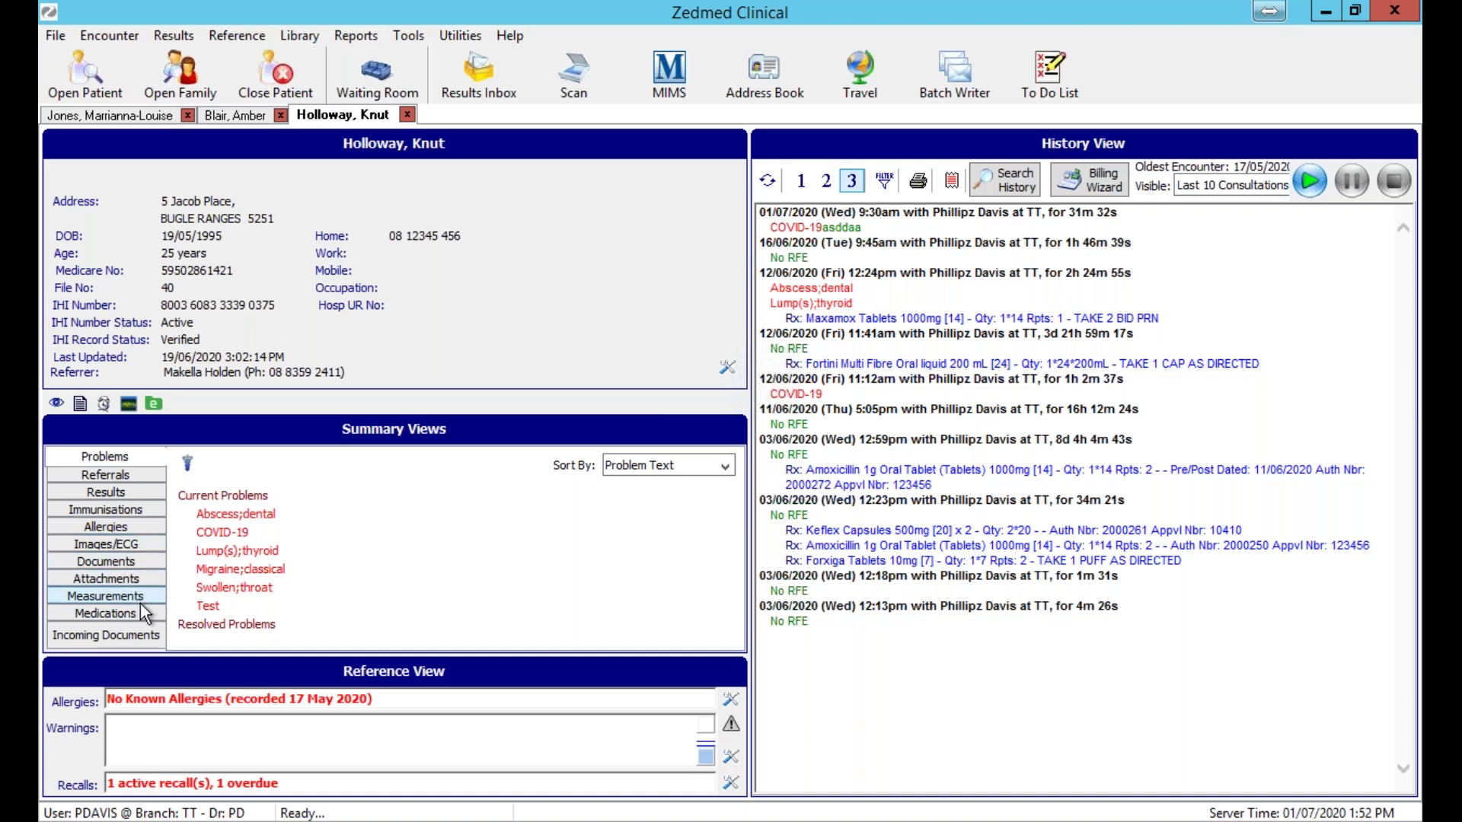
Show the Medications summary and expand Amoxicillin to its 11/06, 03/06 and 01/06/2020 prescriptions.
left_click(140, 609)
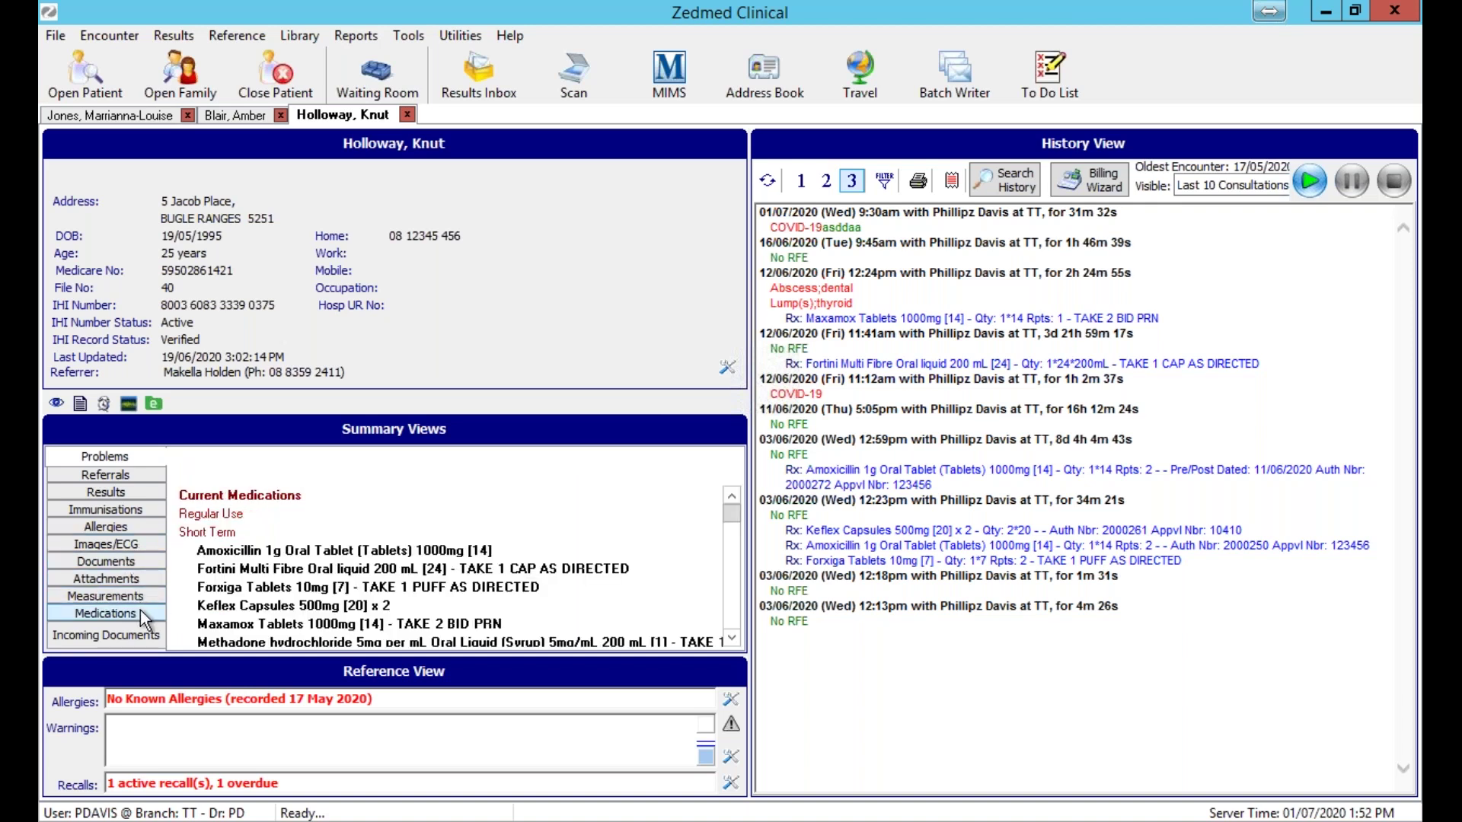
left_click(731, 639)
left_click(732, 639)
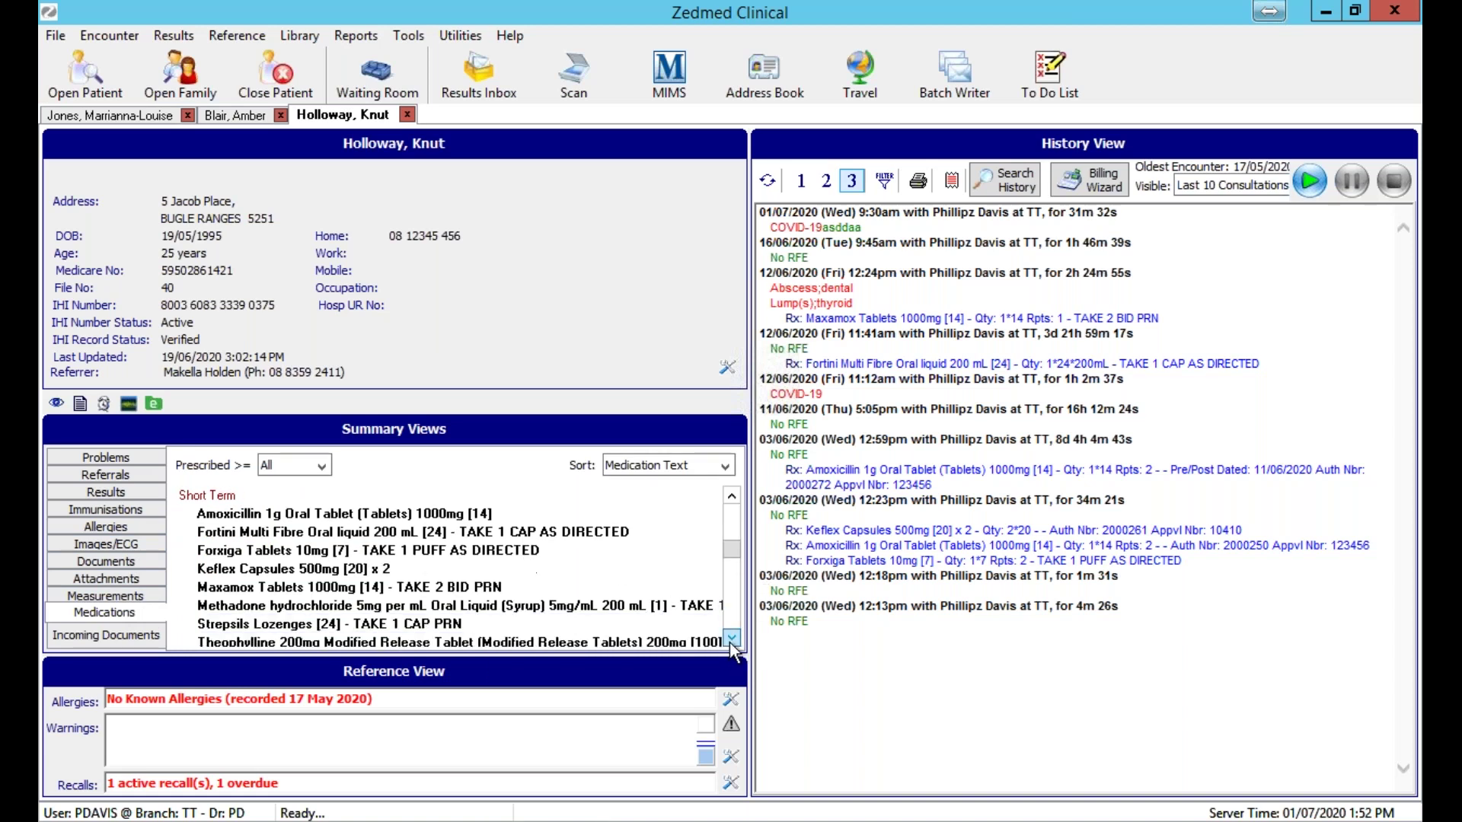
left_click(732, 641)
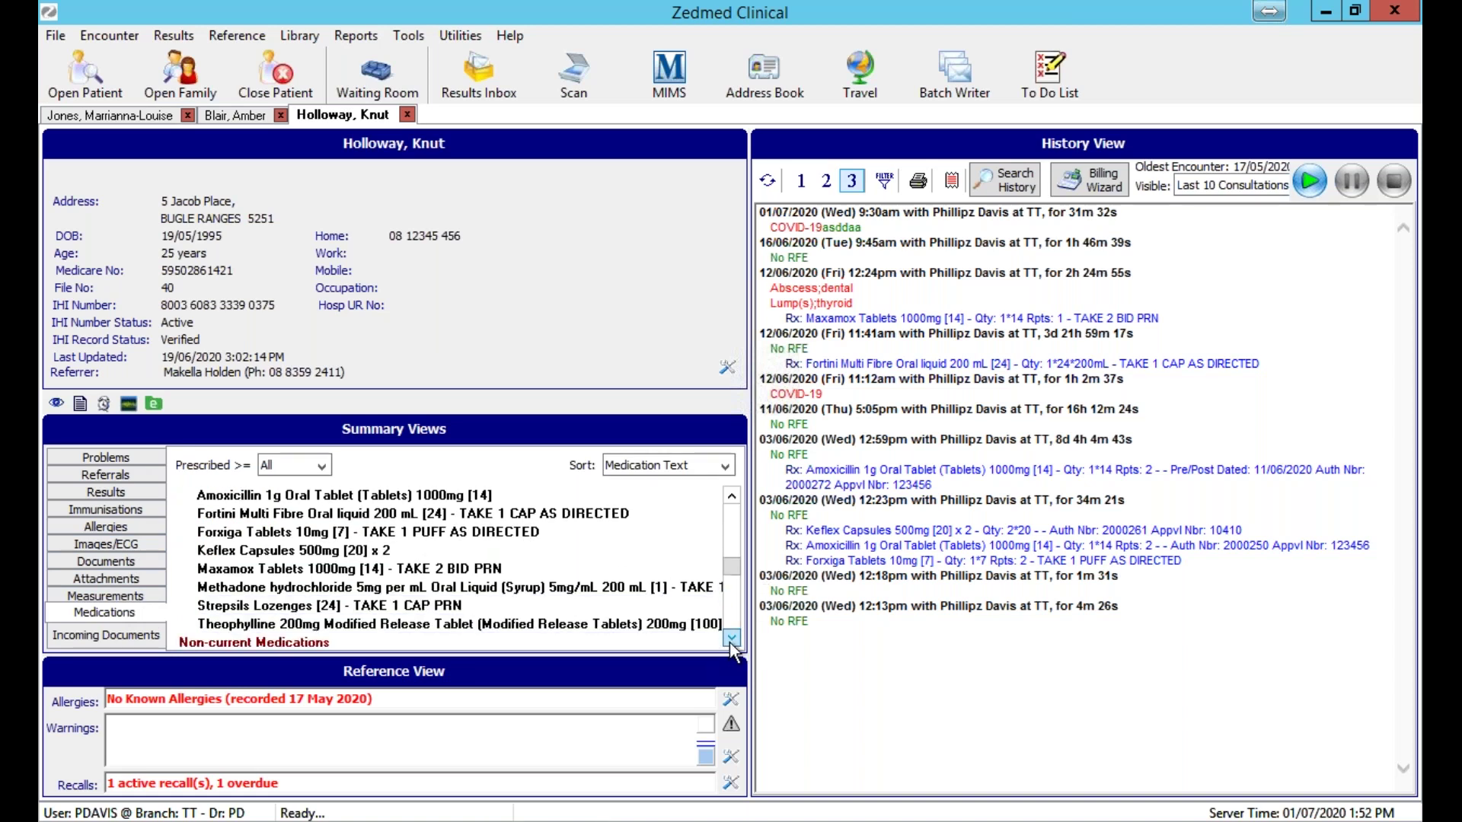
left_click(732, 498)
double_click(411, 514)
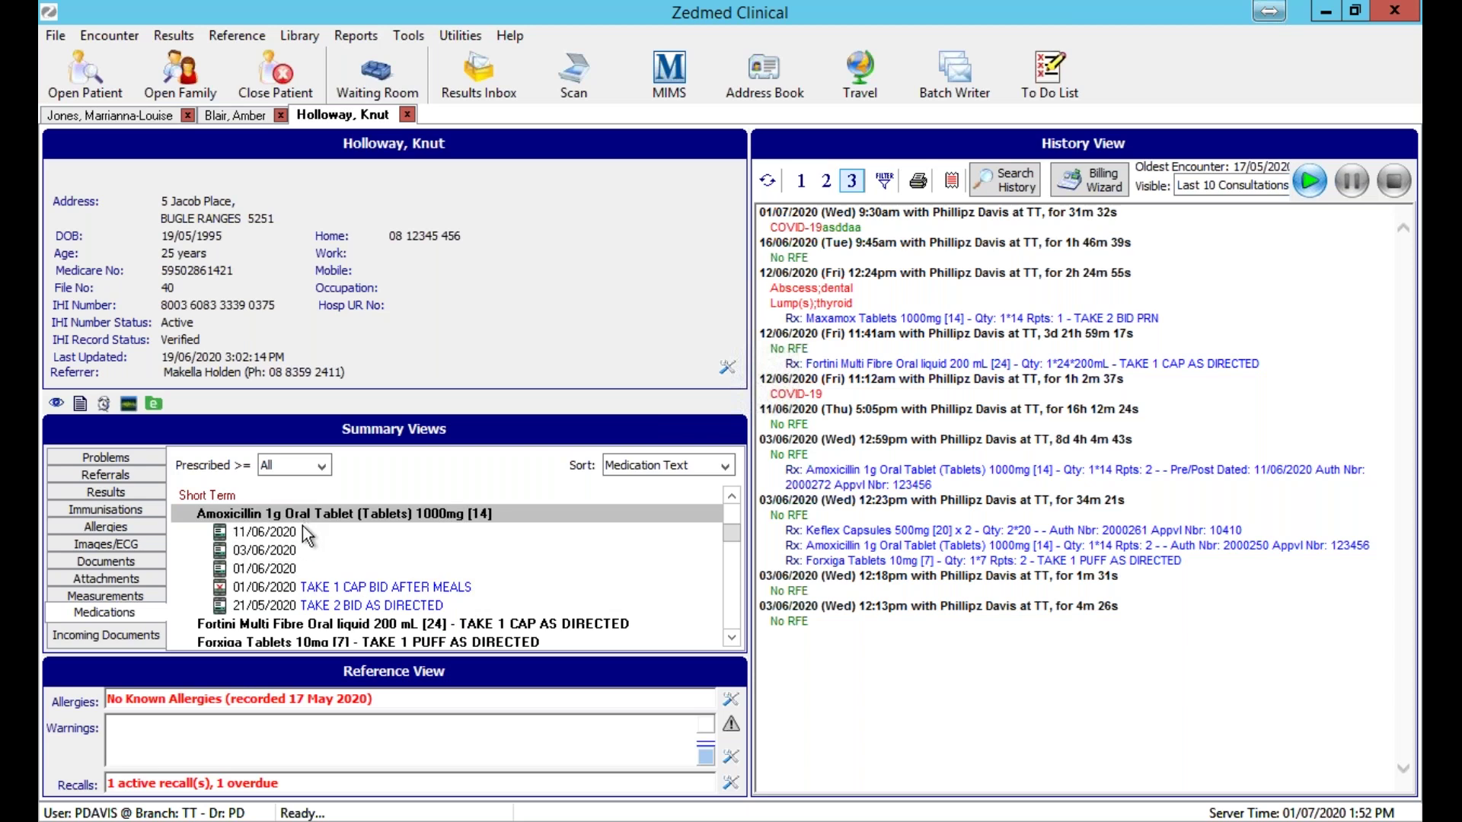
left_click(264, 533)
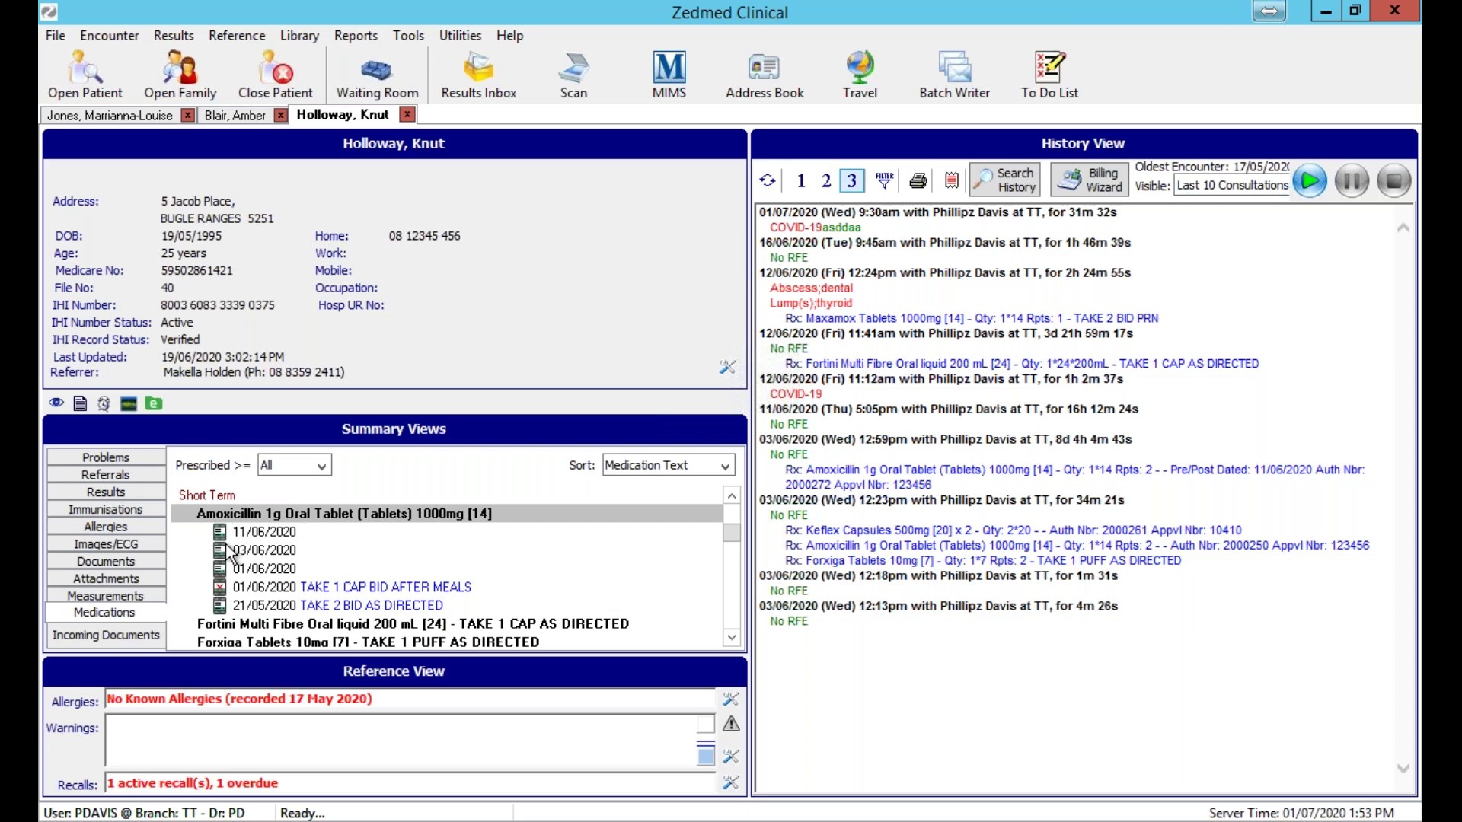
Expand the Fortini prescription entries in the medication list.
left_click(732, 640)
left_click(732, 640)
left_click(732, 639)
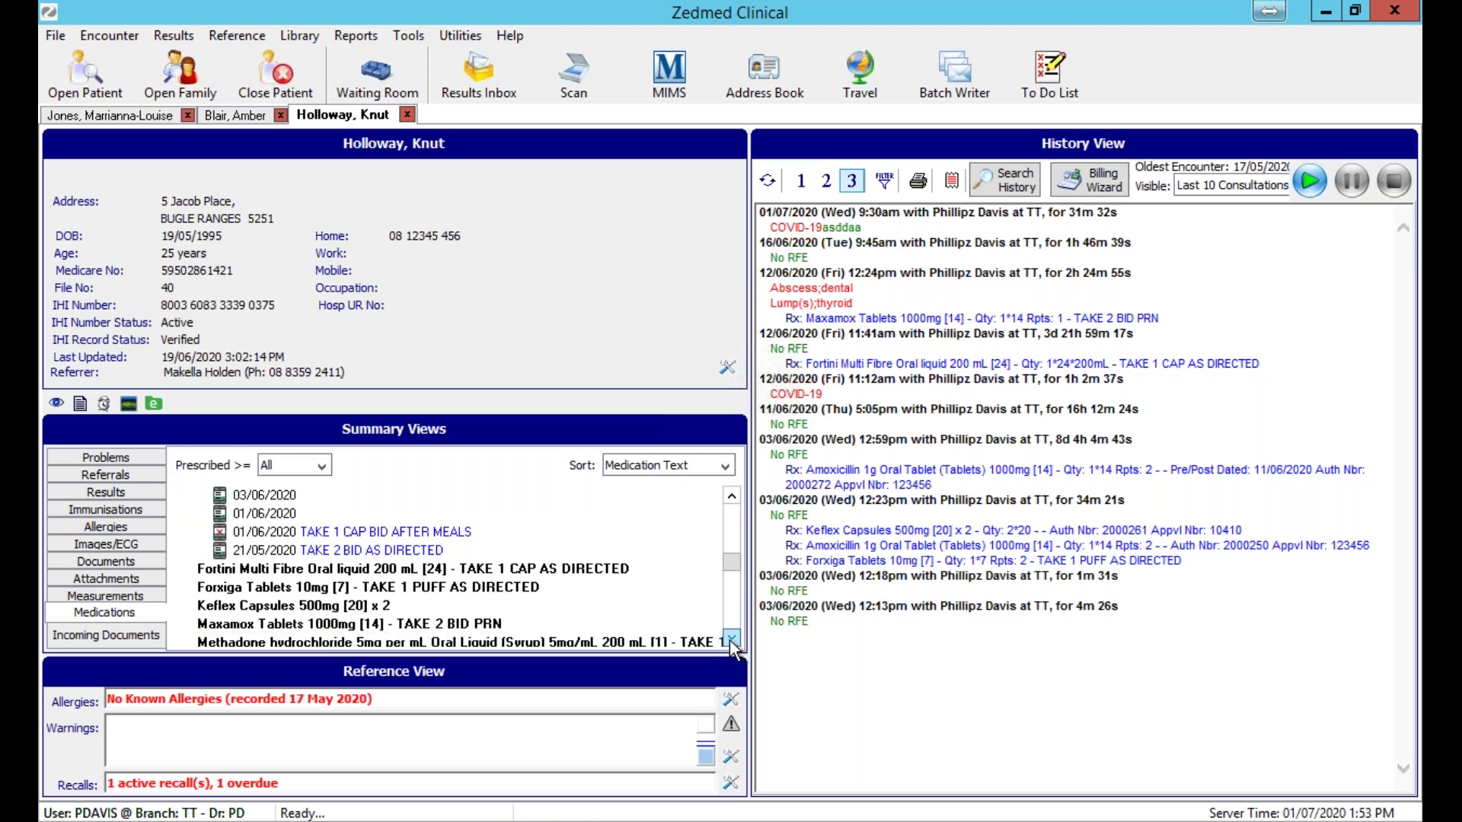
double_click(382, 589)
double_click(382, 588)
double_click(388, 571)
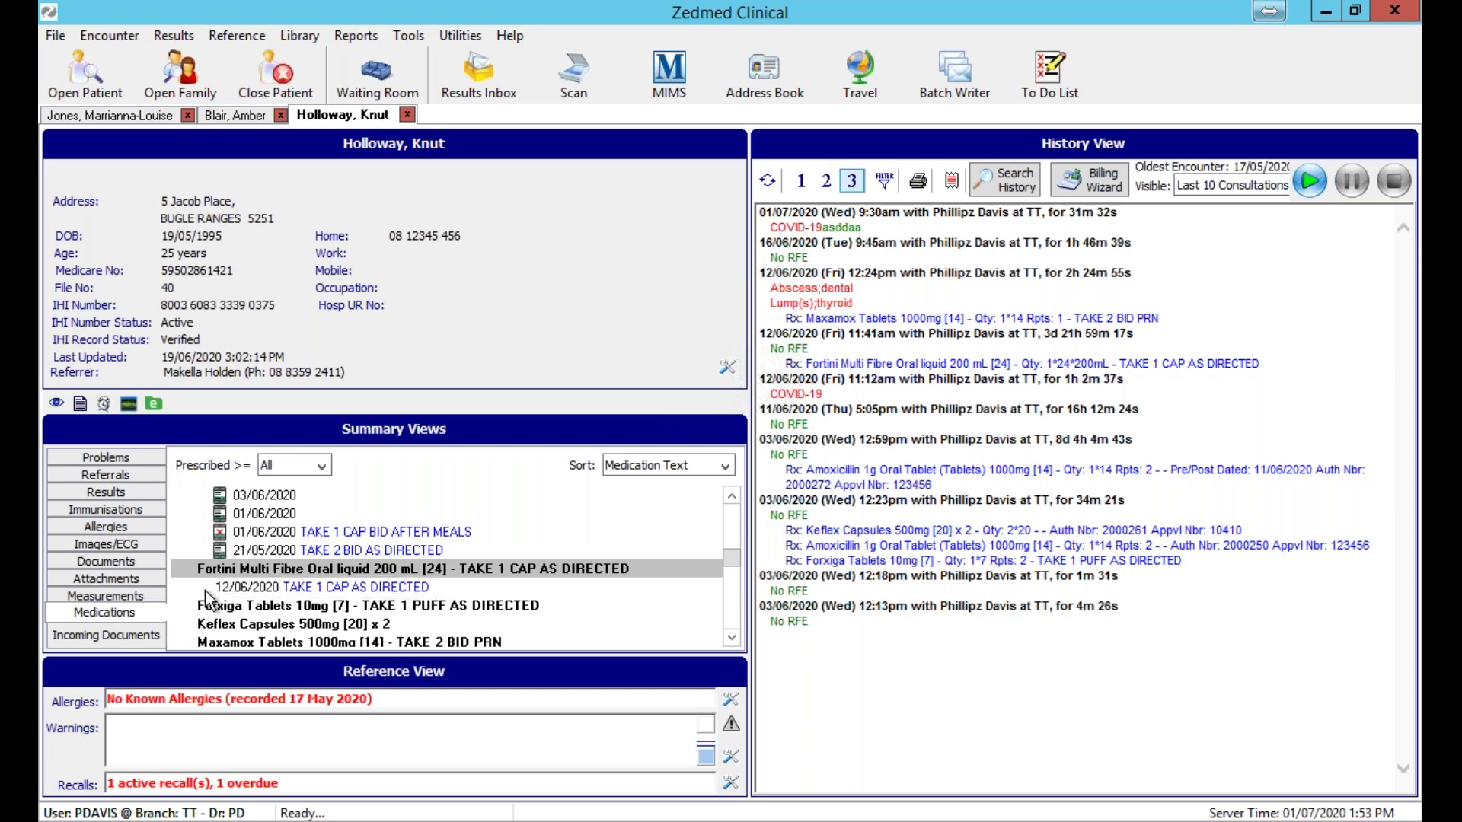
left_click(731, 496)
scroll(605, 545, "up", 1)
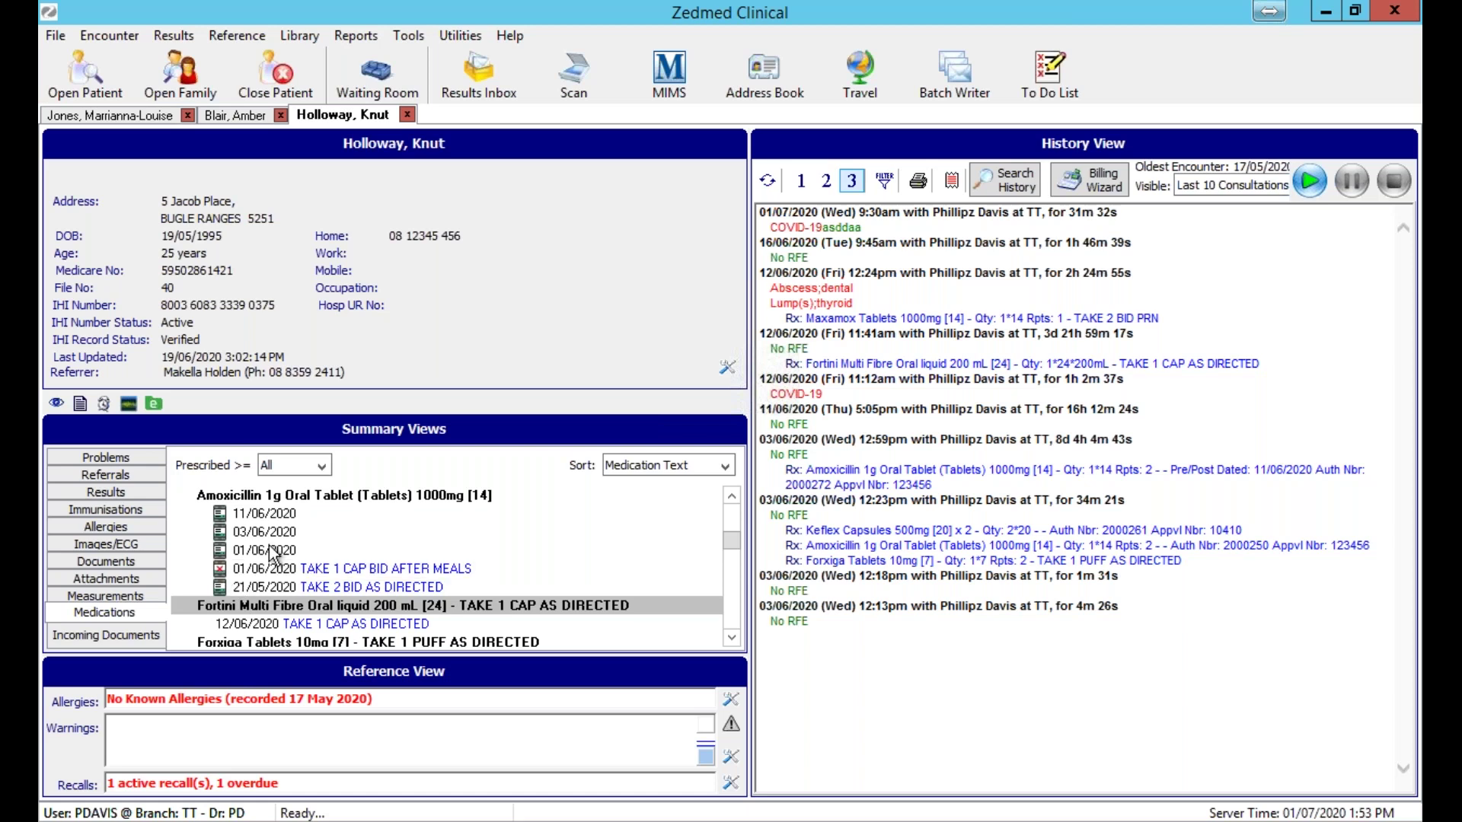
right_click(272, 553)
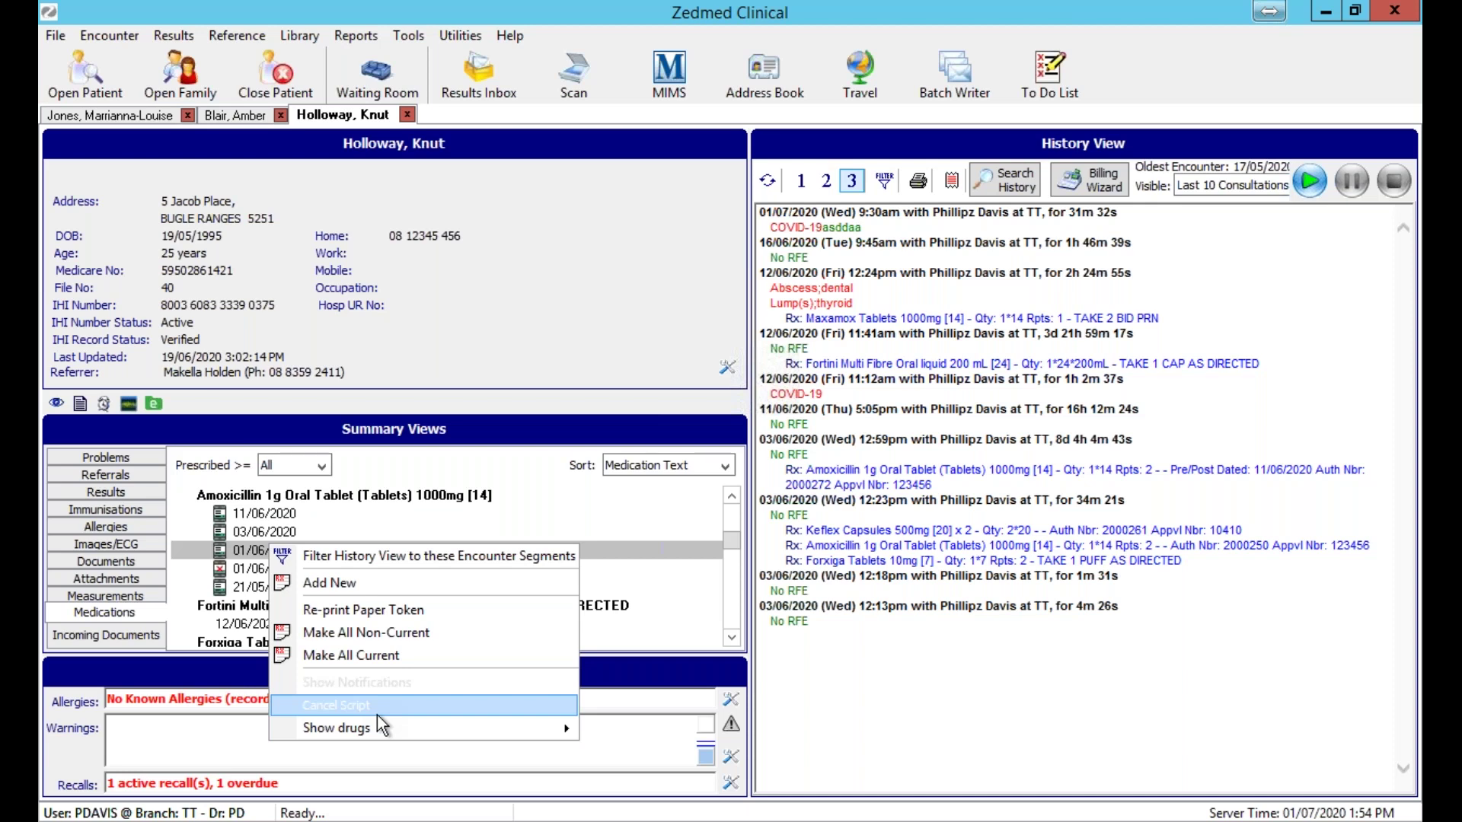
left_click(903, 724)
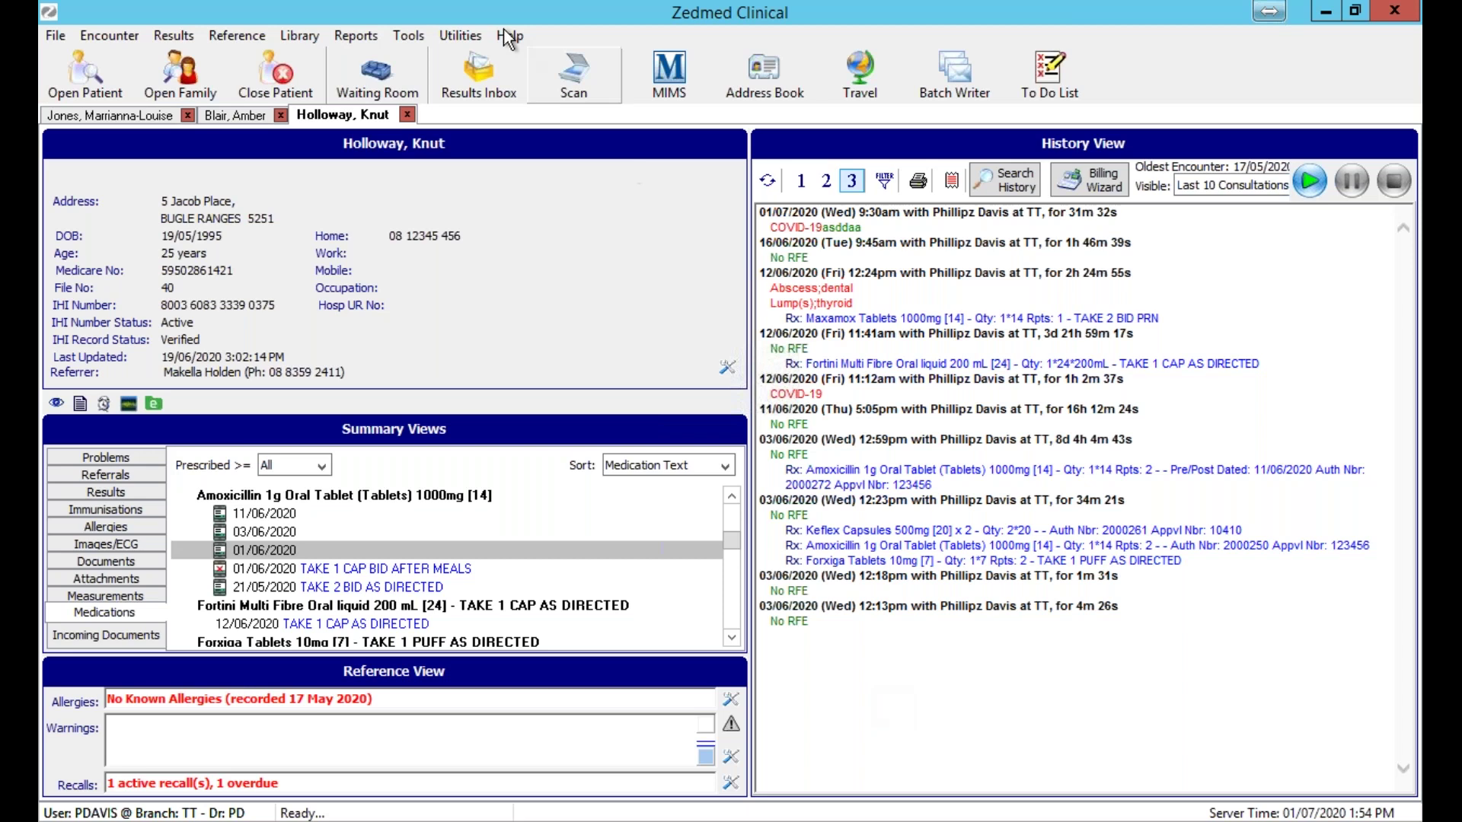
Show the Global Options Drugs settings with eRx on localhost port 3440.
left_click(403, 36)
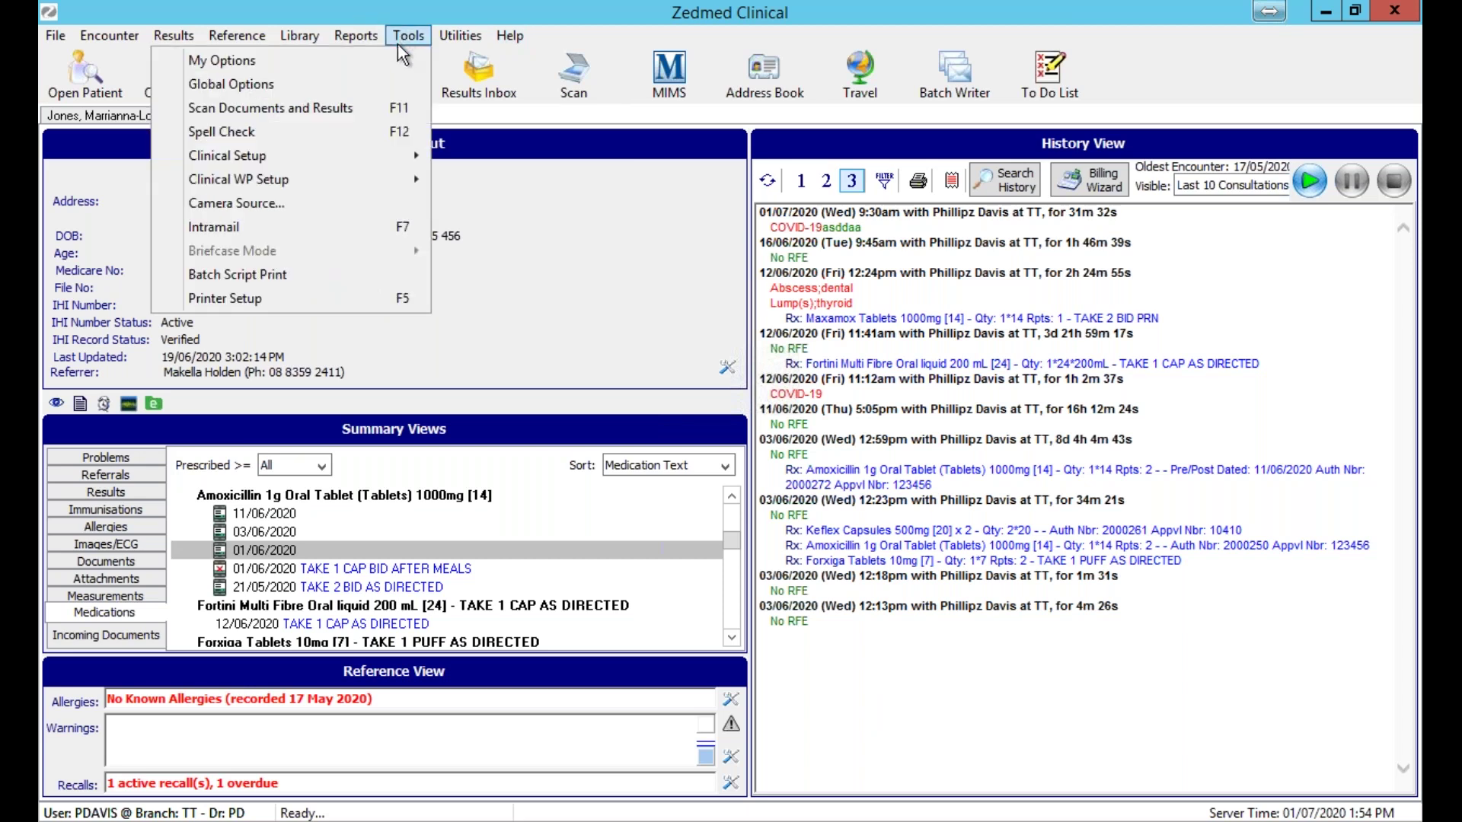
left_click(362, 86)
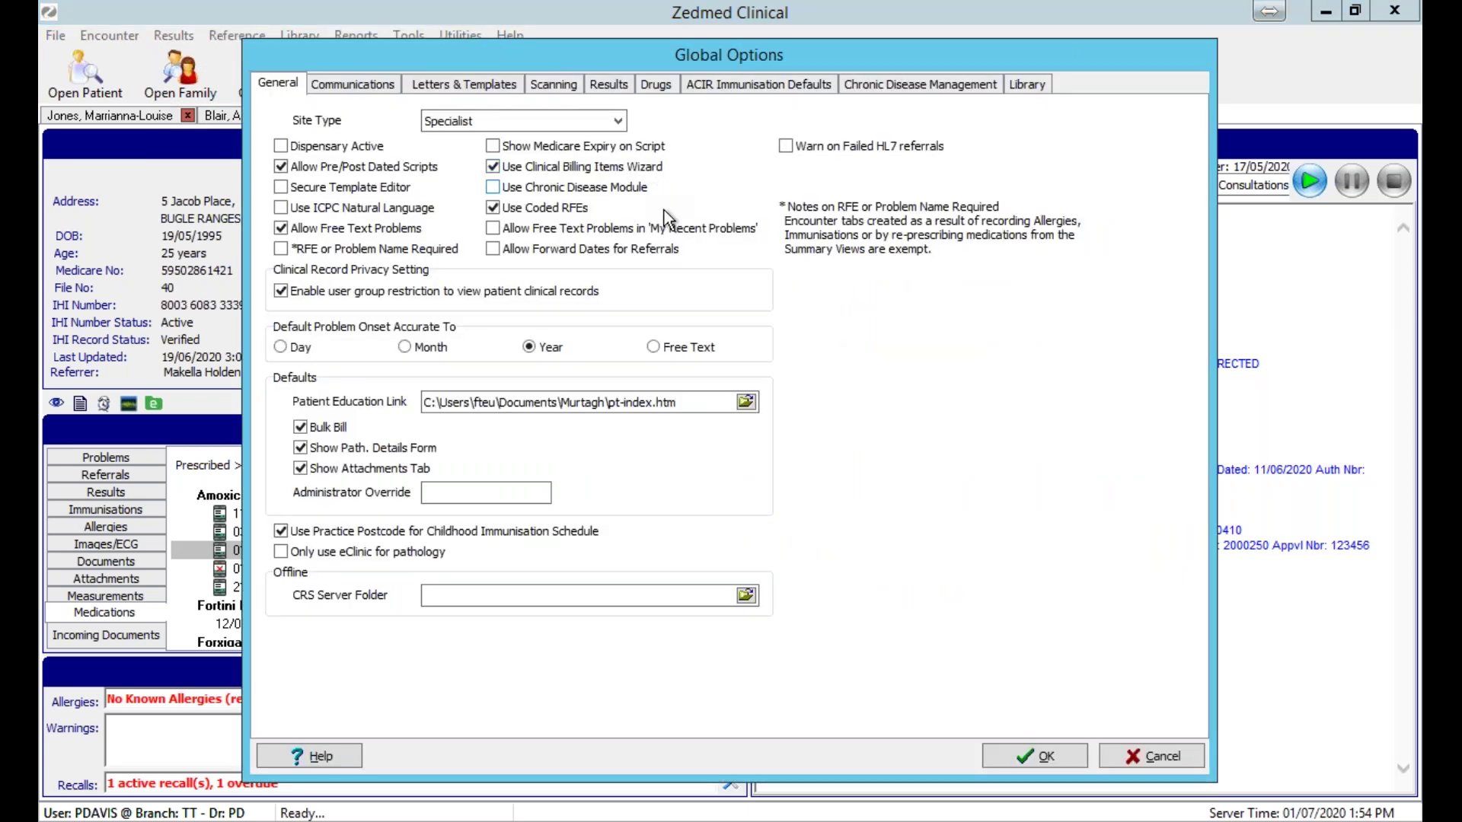
left_click(664, 86)
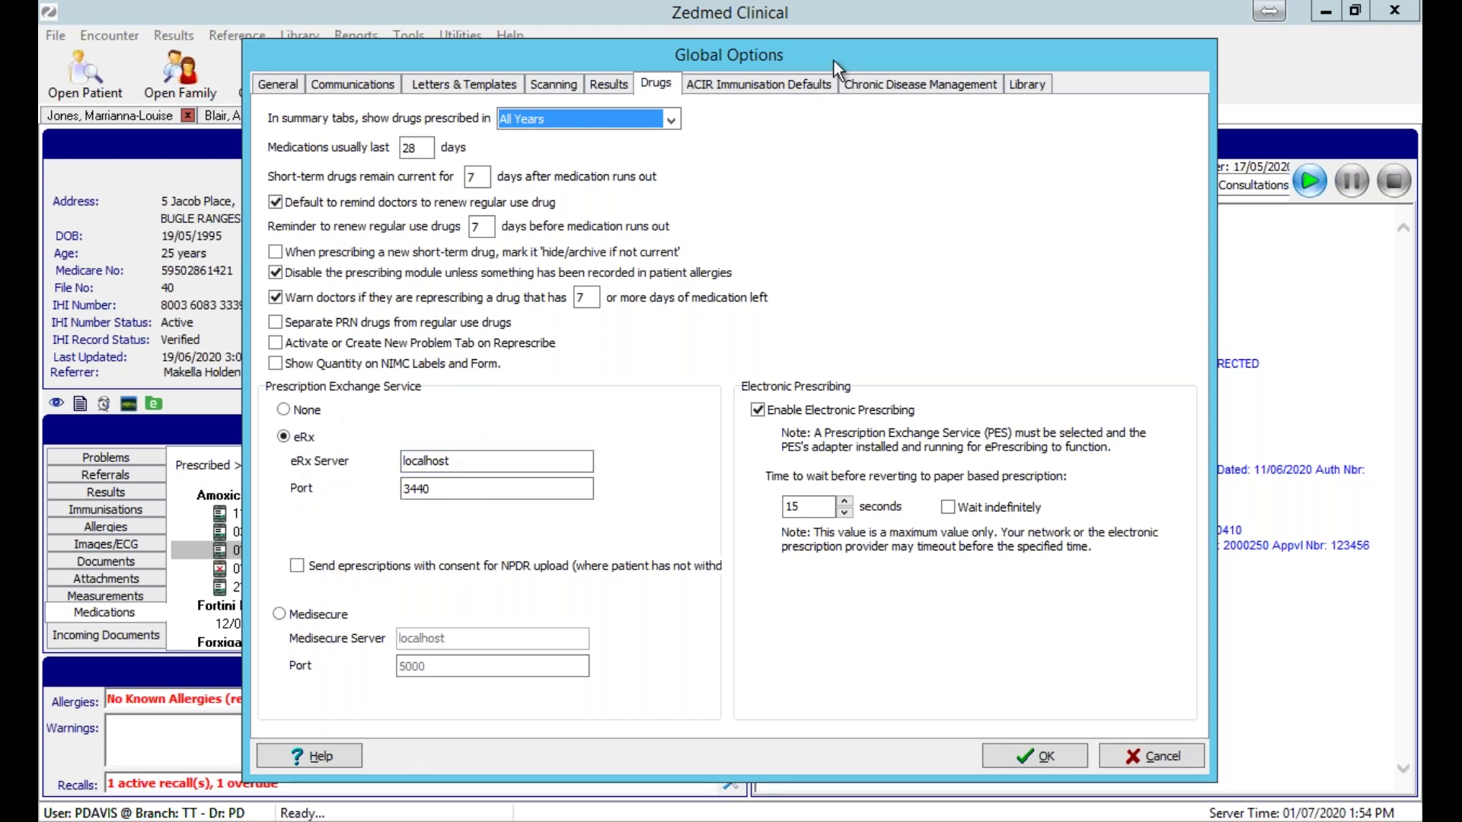
left_click_drag(814, 58, 694, 52)
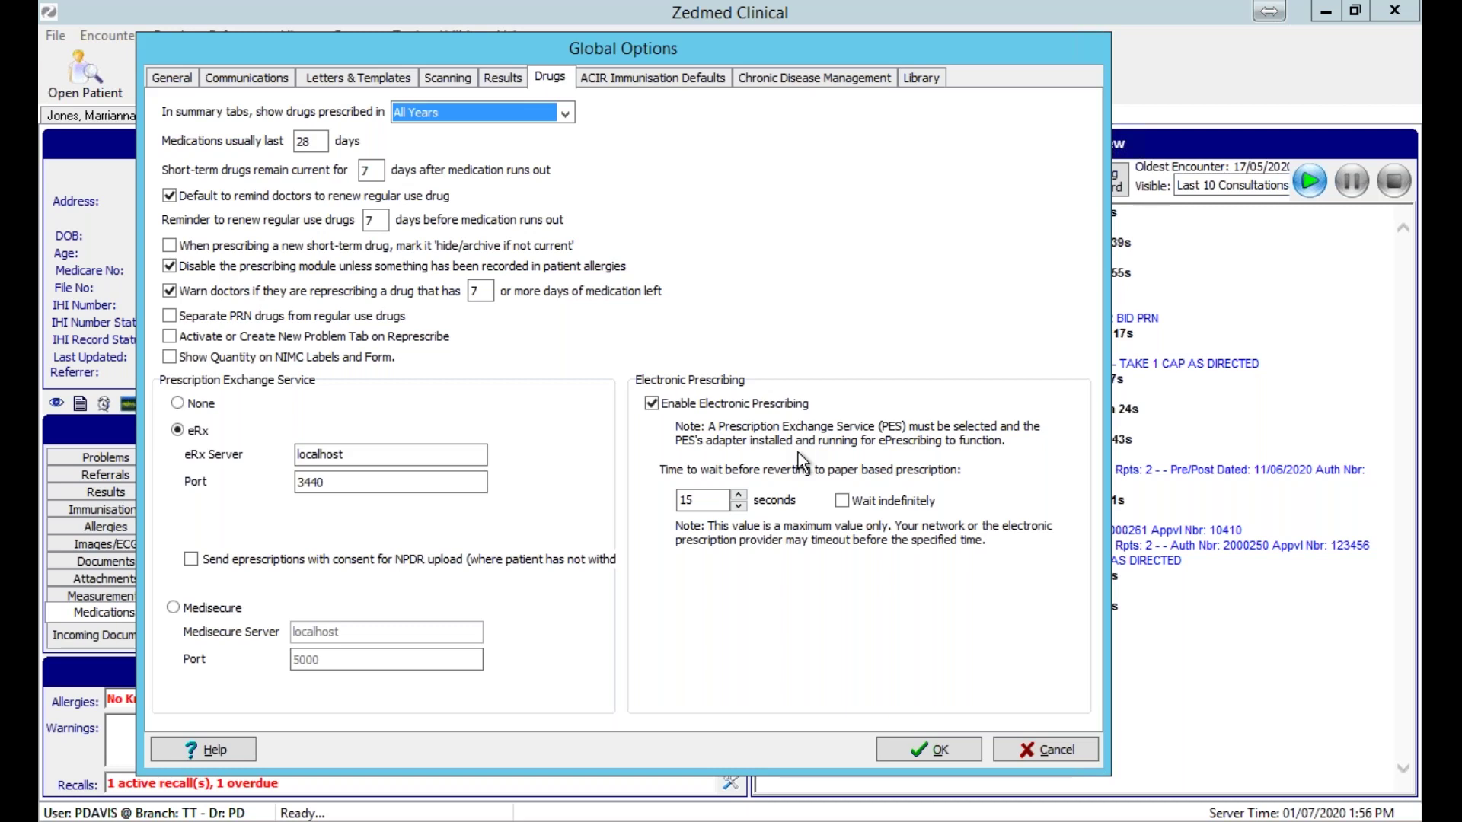
left_click(913, 756)
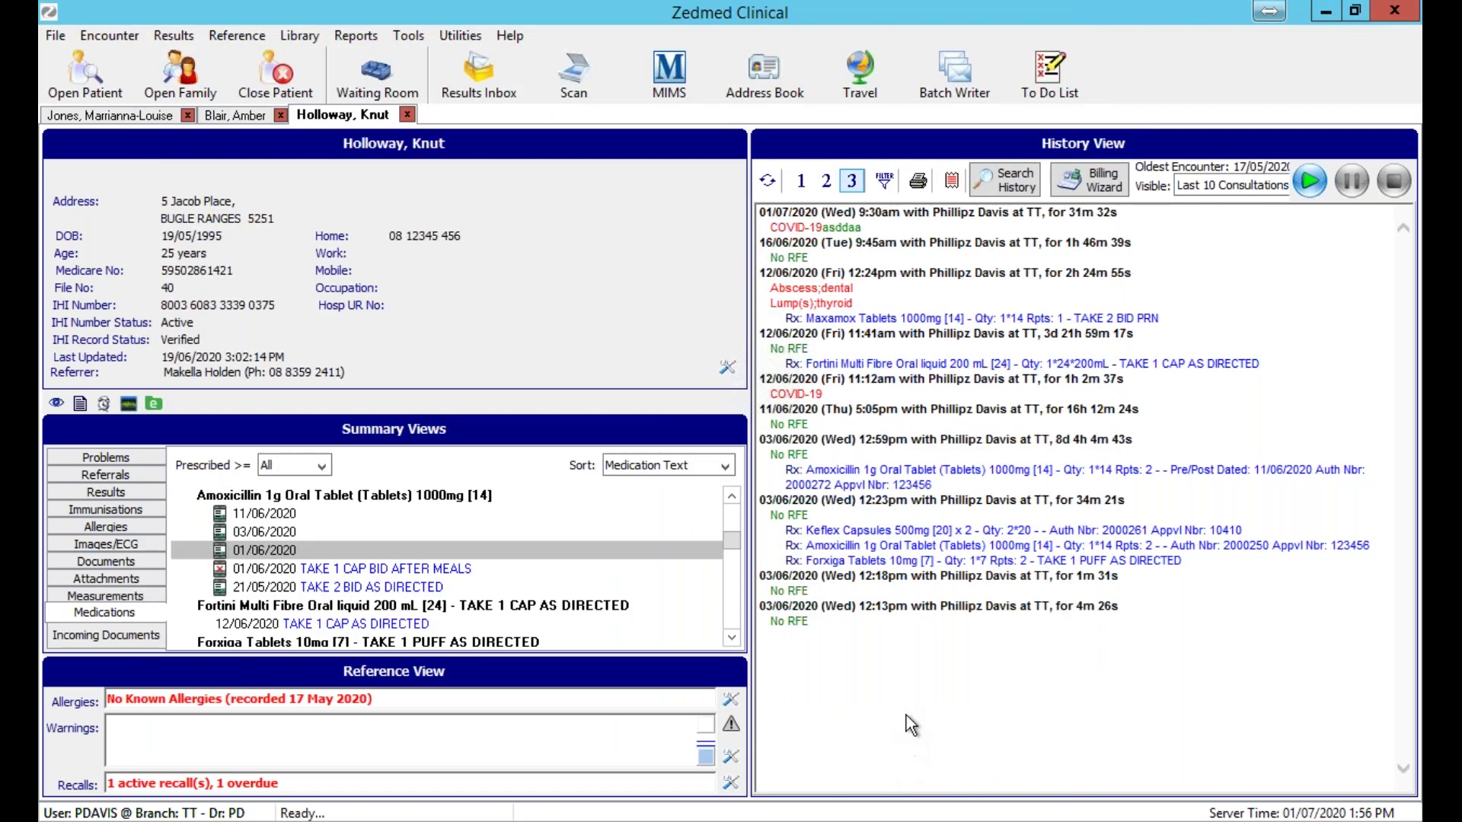